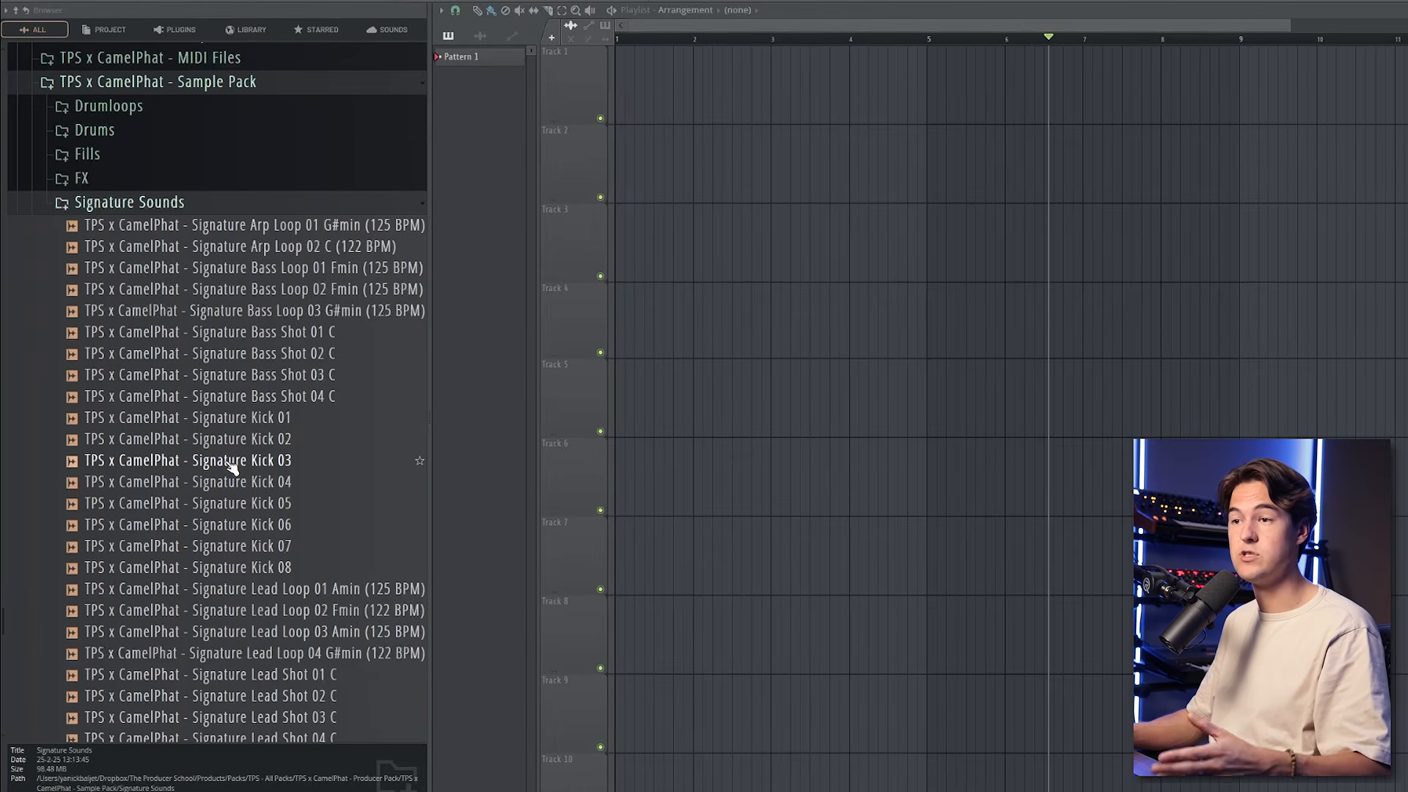
- Audition the signature kick samples and place Signature Kick 04 on all four beats of bar 5 on Track 2
click(244, 428)
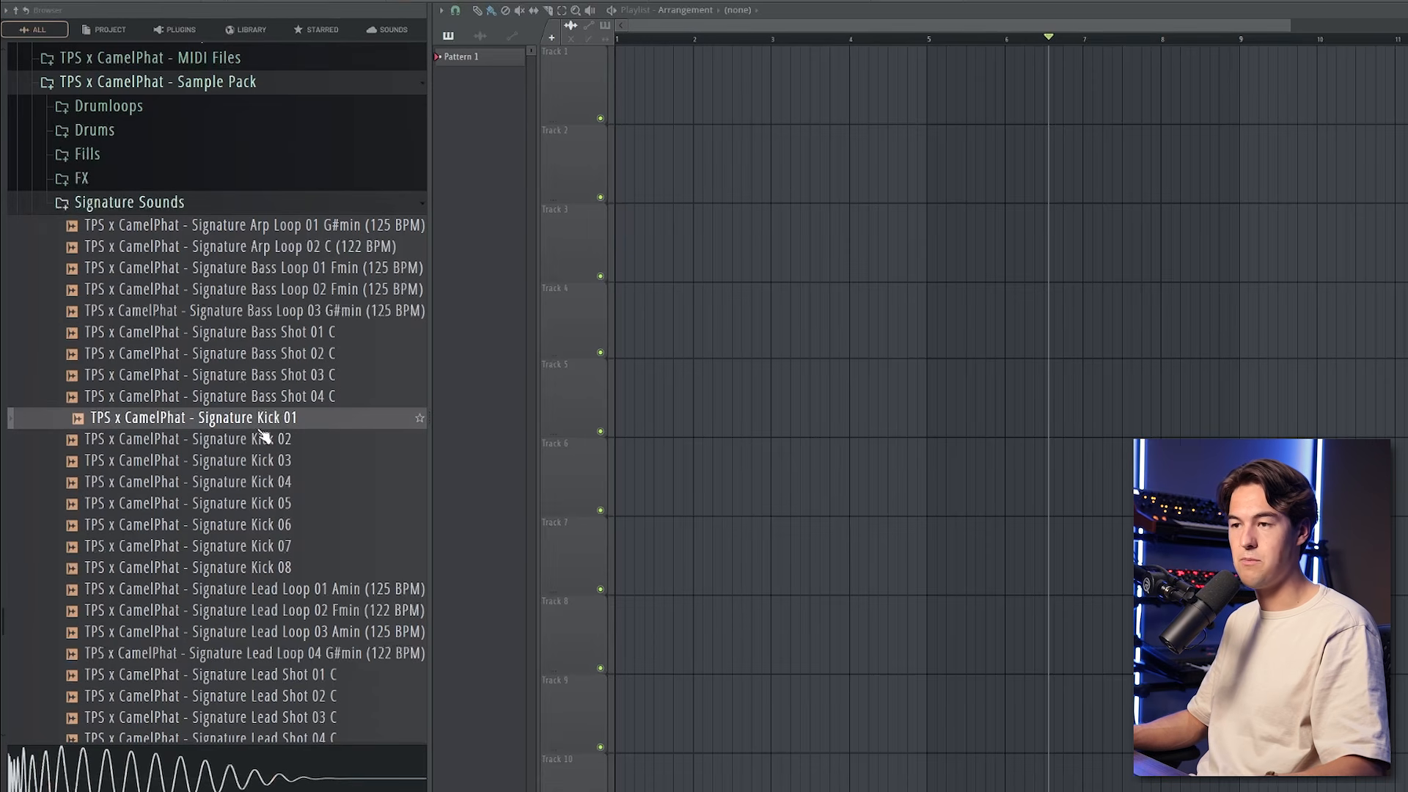
click(270, 482)
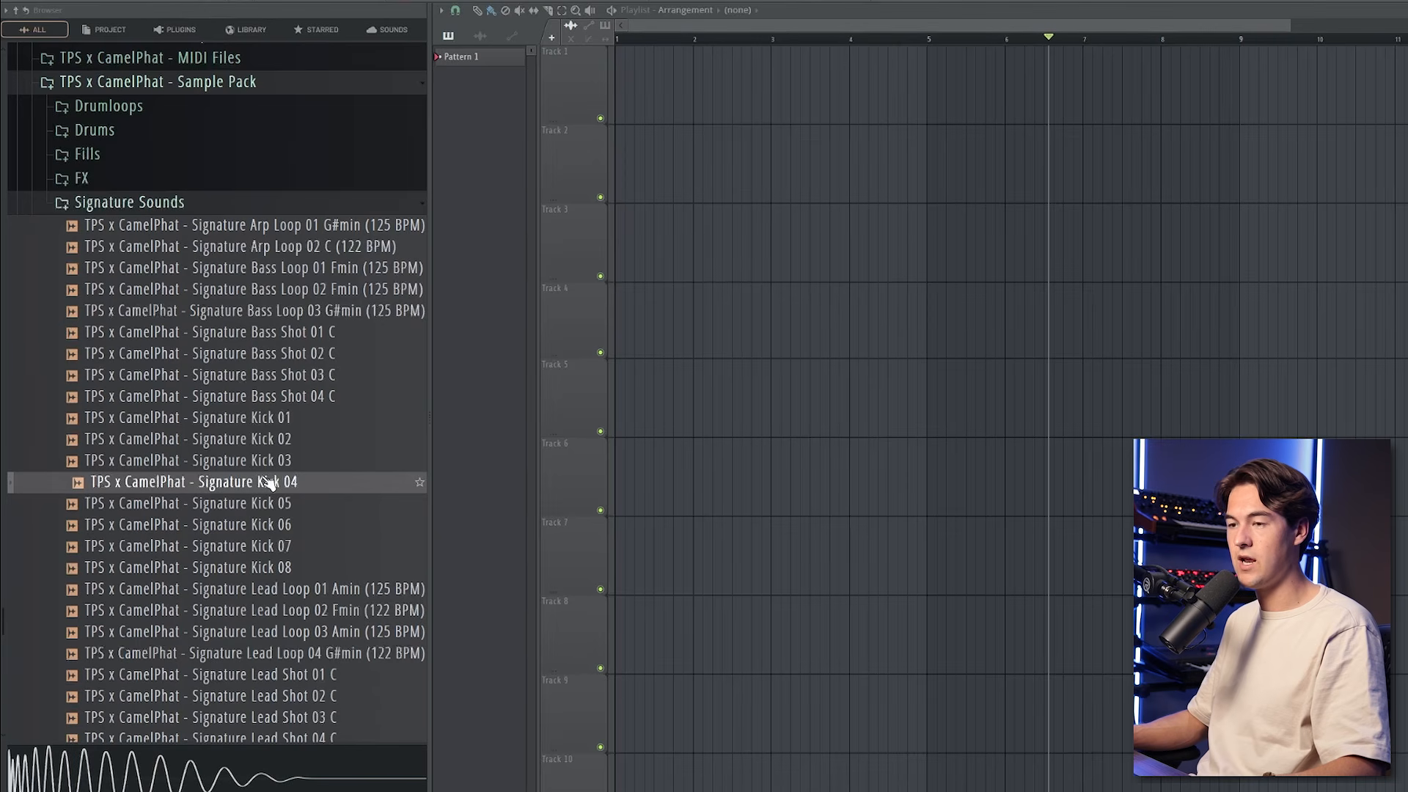
mouse_move(437, 392)
mouse_down()
mouse_move(887, 177)
mouse_move(923, 181)
mouse_up()
scroll(922, 42, up, 4)
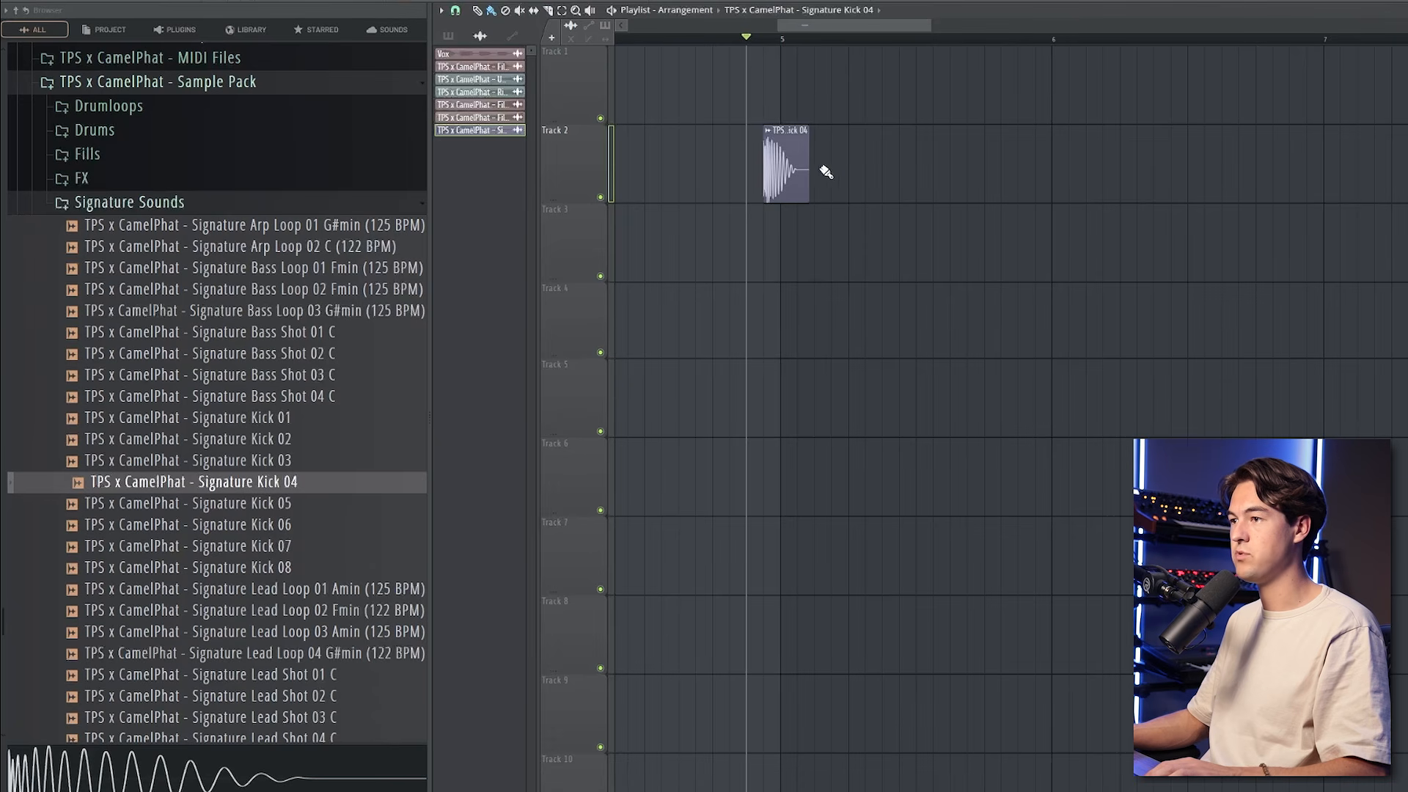
click(782, 41)
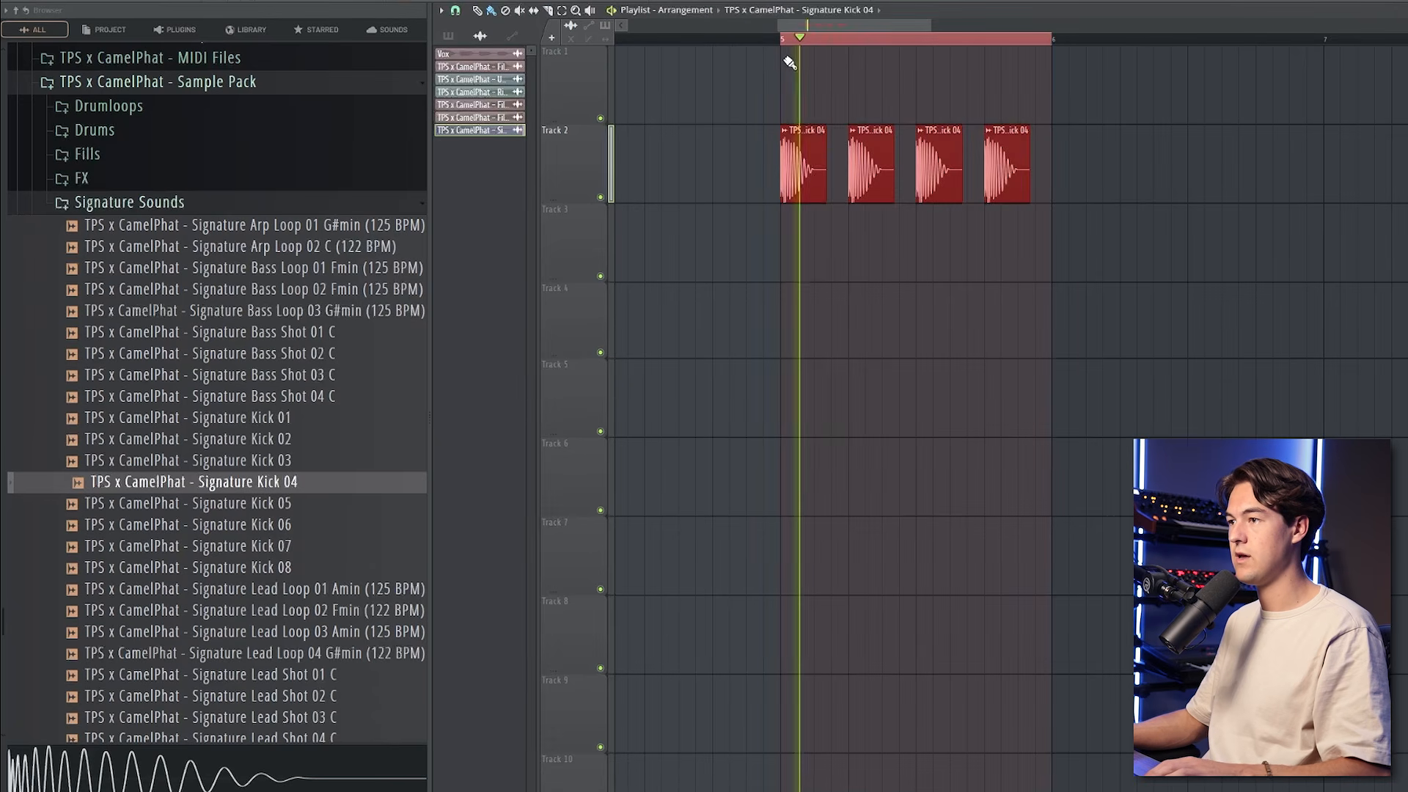
- Duplicate the four-beat kick pattern on Track 2 to fill bars 5 through 12
scroll(786, 44, down, 3)
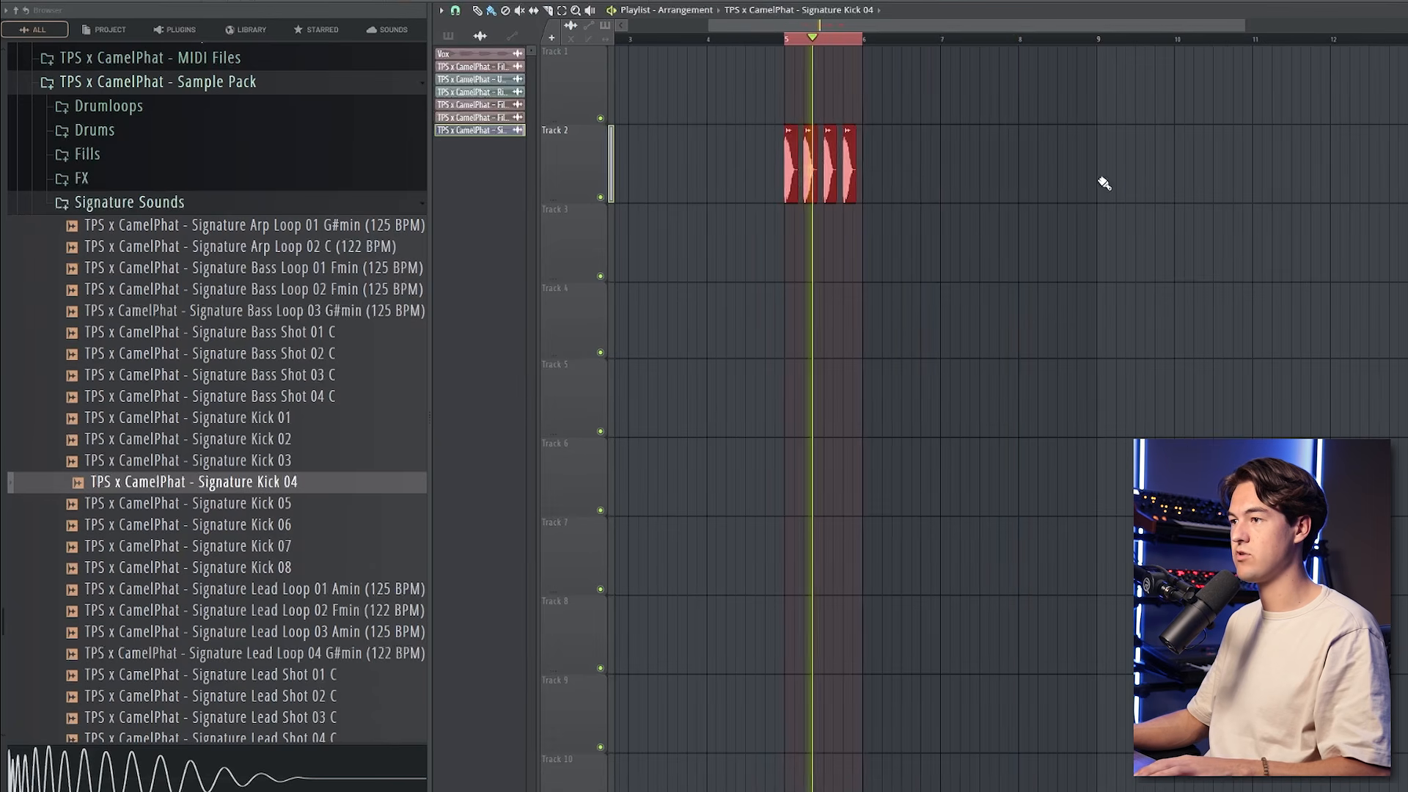
key(ctrl+b)
key(ctrl+b)
key(ctrl+b)
key(space)
drag(1020, 39, 783, 39)
key(space)
drag(1157, 184, 784, 156)
key(ctrl+b)
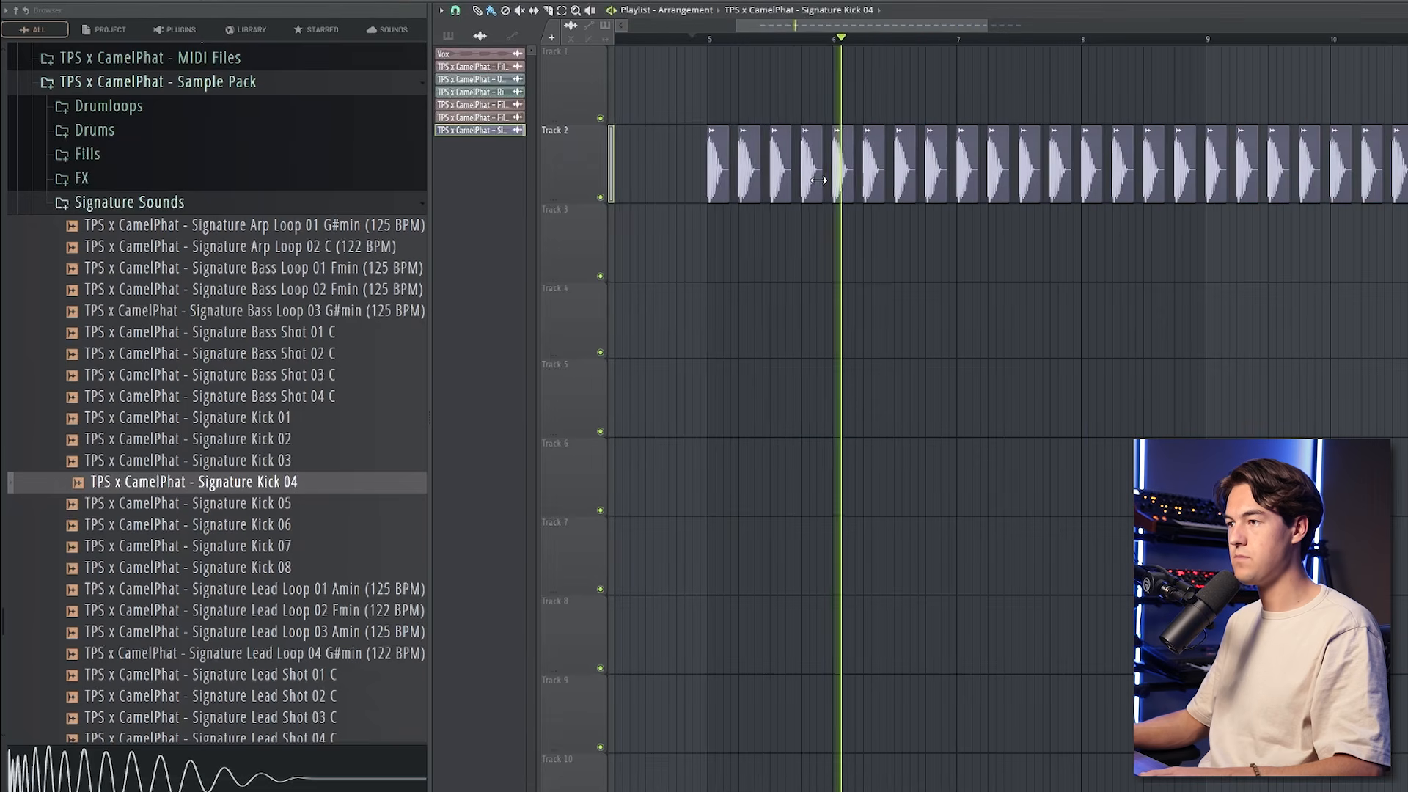
double_click(823, 179)
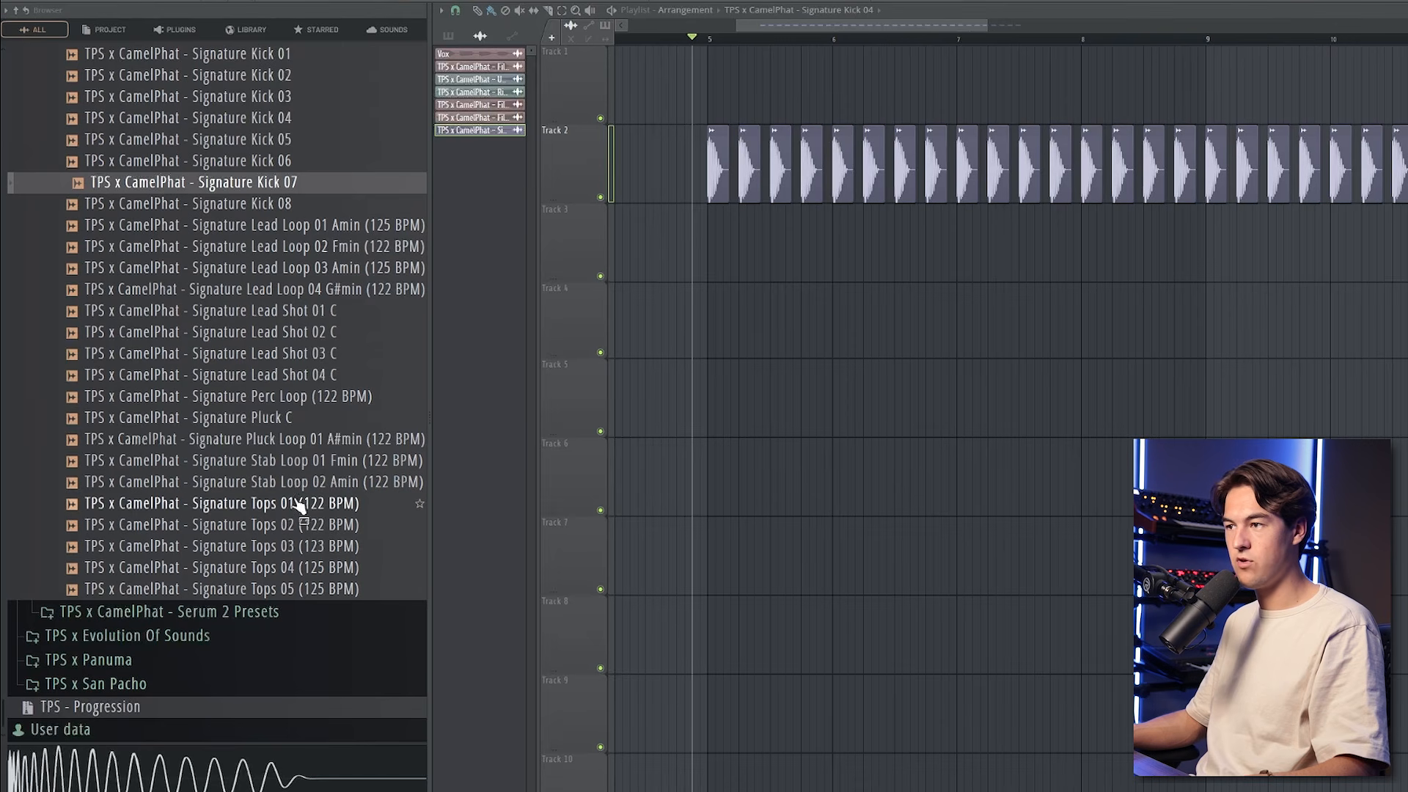
- Audition the signature tops loops and place Signature Tops 05 (125 BPM) on Track 3 from bar 5
click(305, 506)
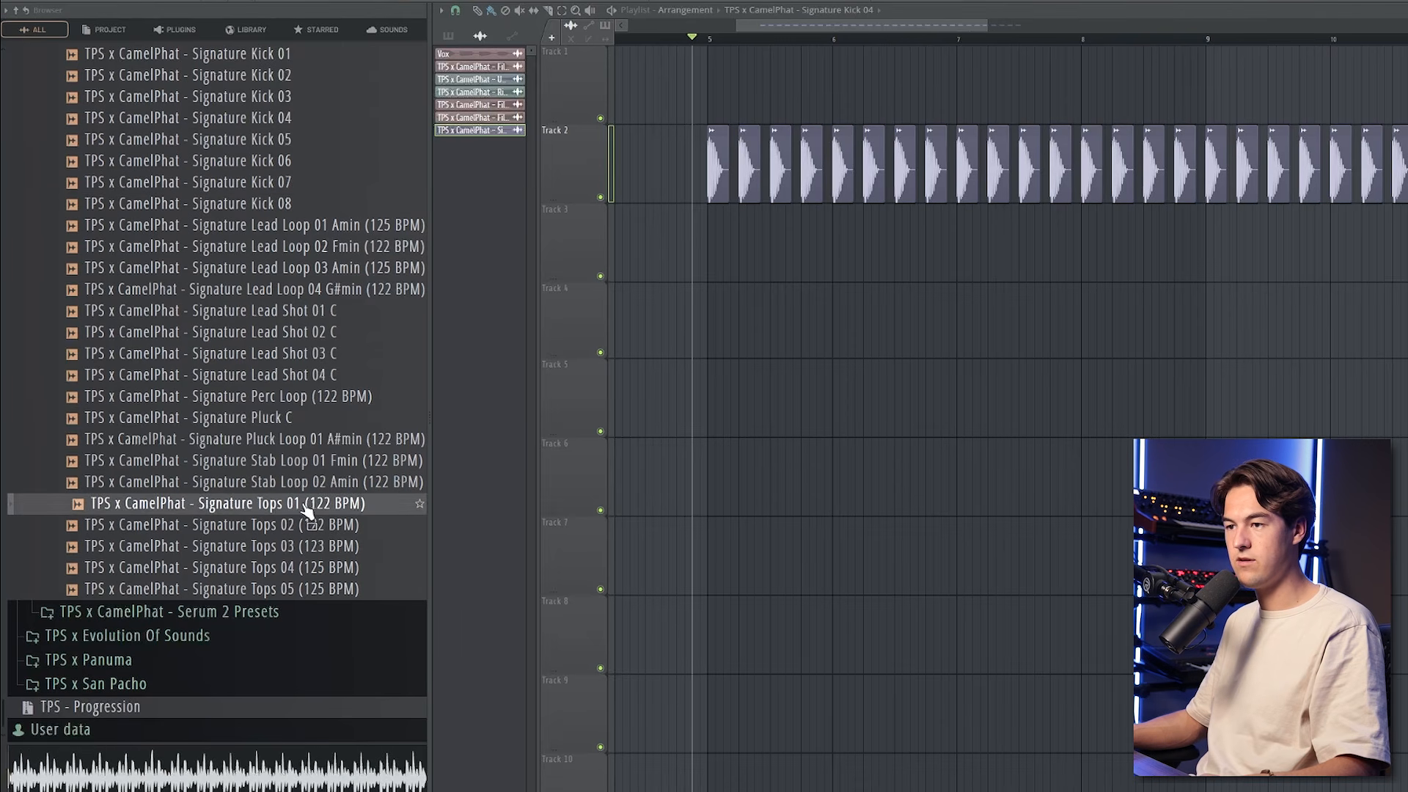
click(317, 590)
drag(316, 592, 717, 257)
scroll(741, 257, down, 2)
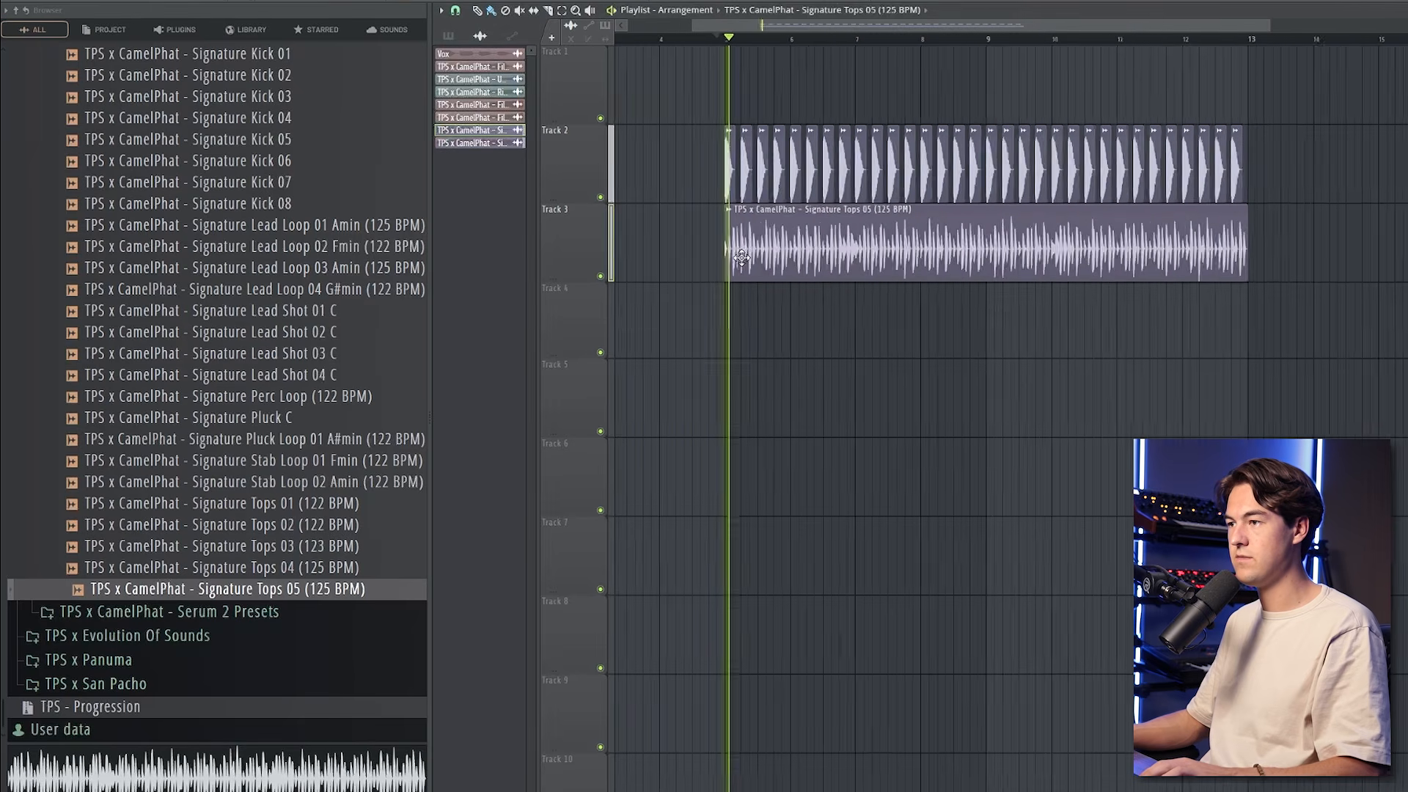
- Time-stretch the Signature Tops 05 clip slightly in Stretch mode to fit eight bars
scroll(742, 257, down, 1)
double_click(834, 235)
click(840, 215)
click(836, 245)
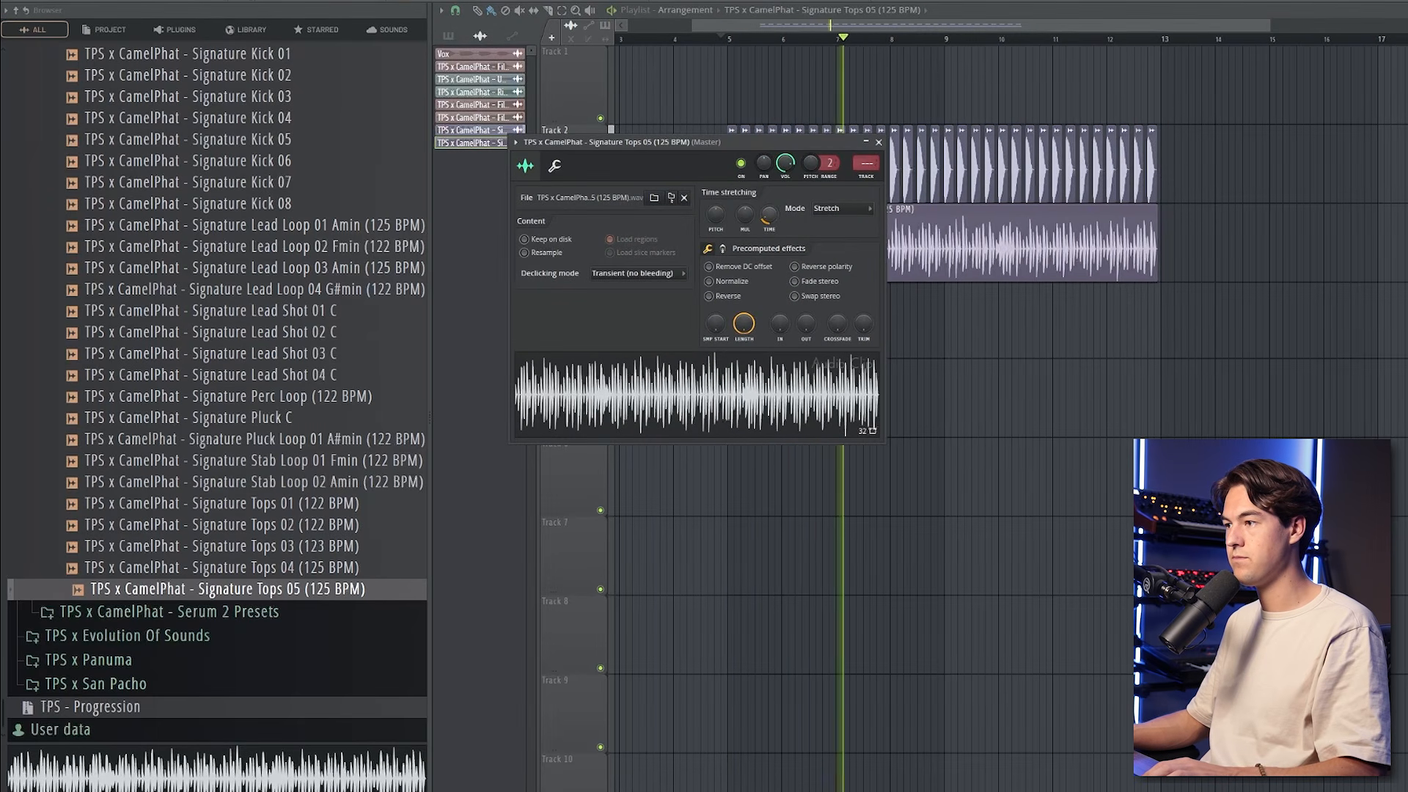
drag(769, 215, 770, 212)
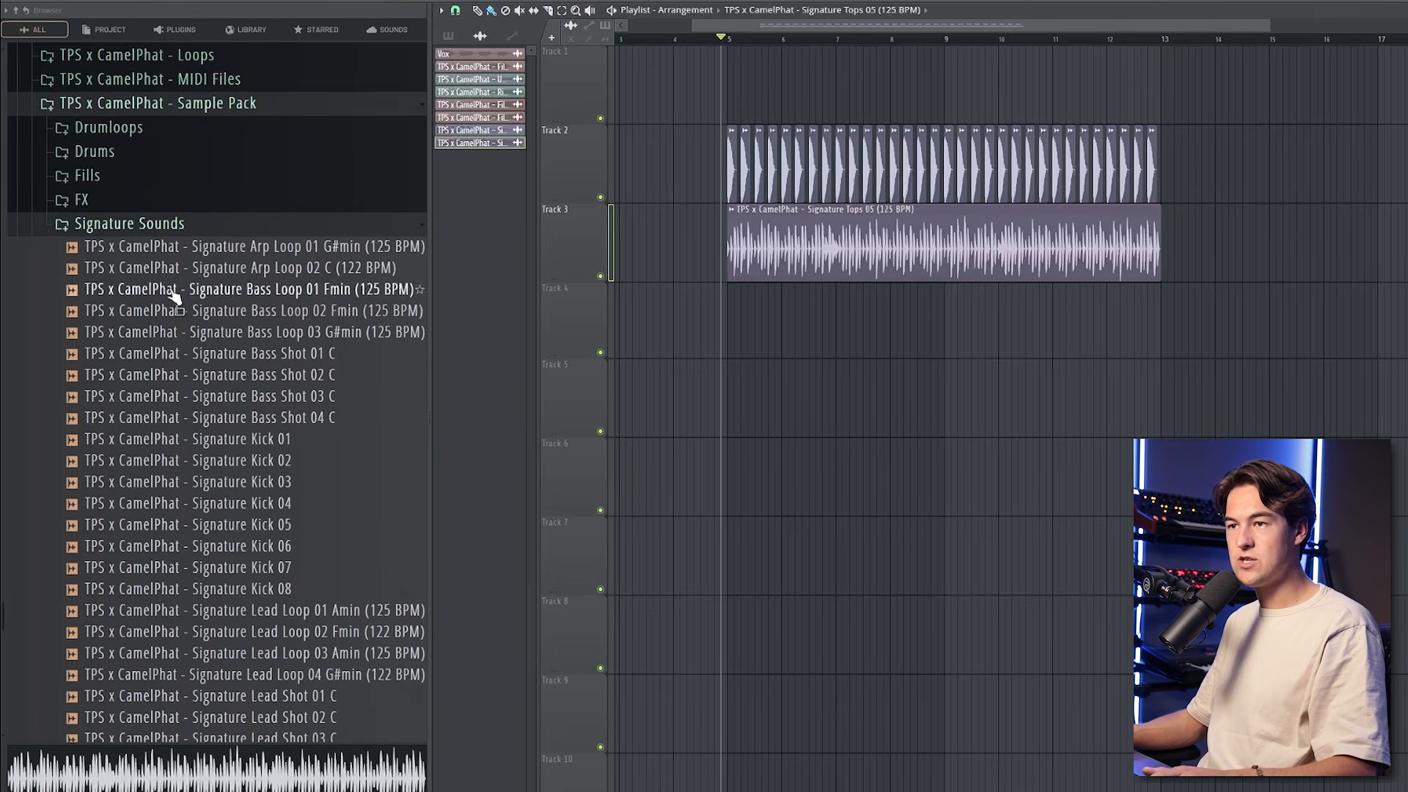
- Browse the sample pack's Percussion Loops, audition several, and place Perc Loop 10 (124 BPM) on Track 4 near bar 5
click(156, 229)
click(147, 491)
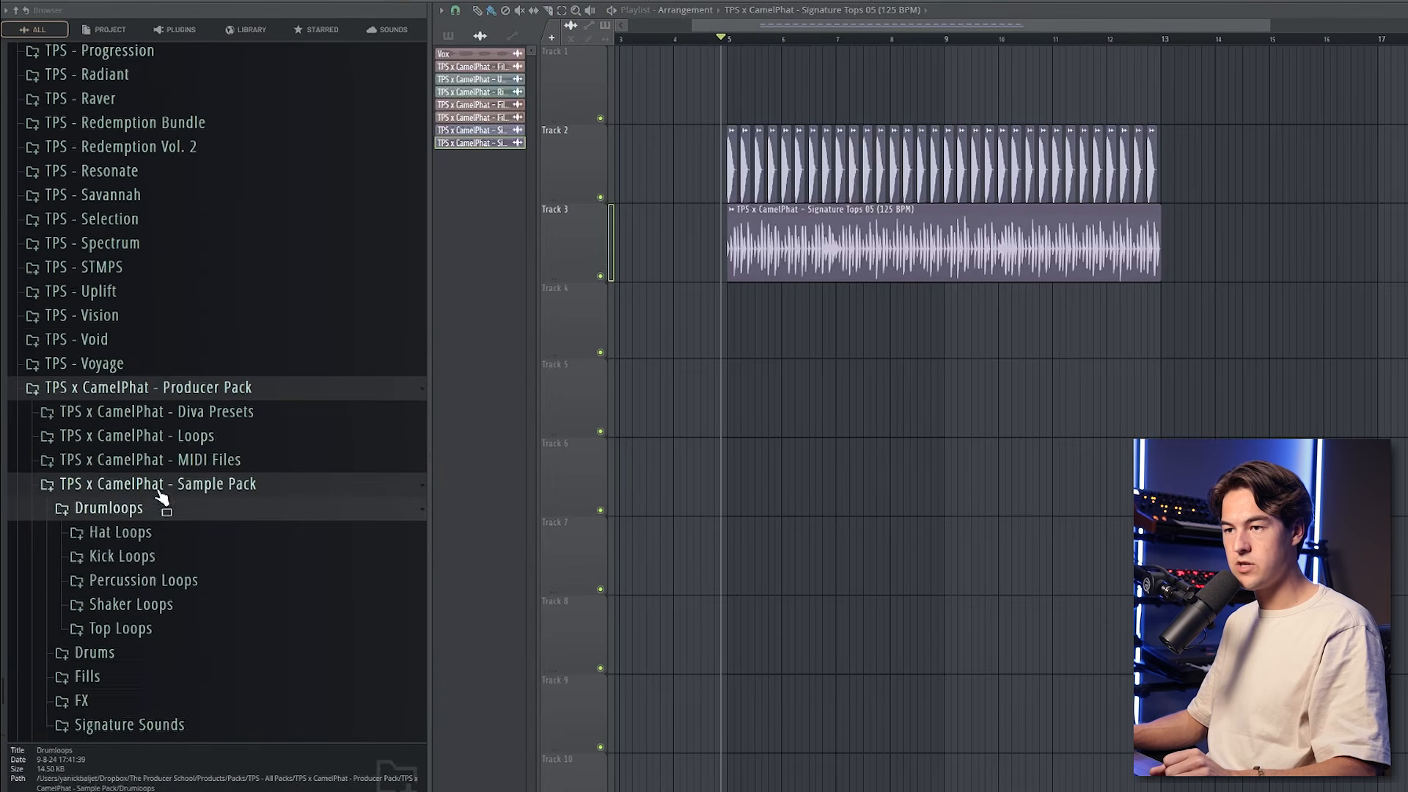
click(150, 494)
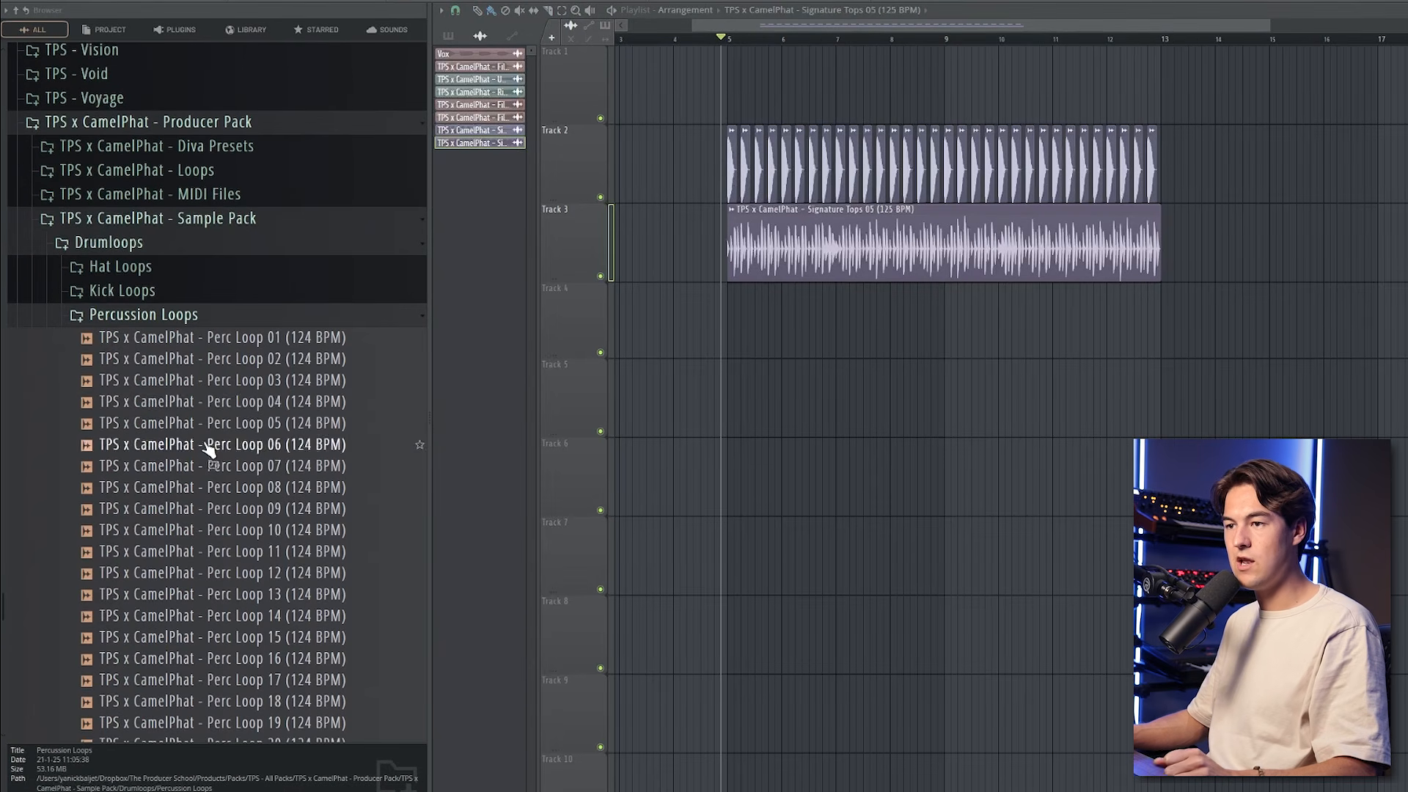
click(245, 403)
scroll(249, 381, down, 2)
click(249, 344)
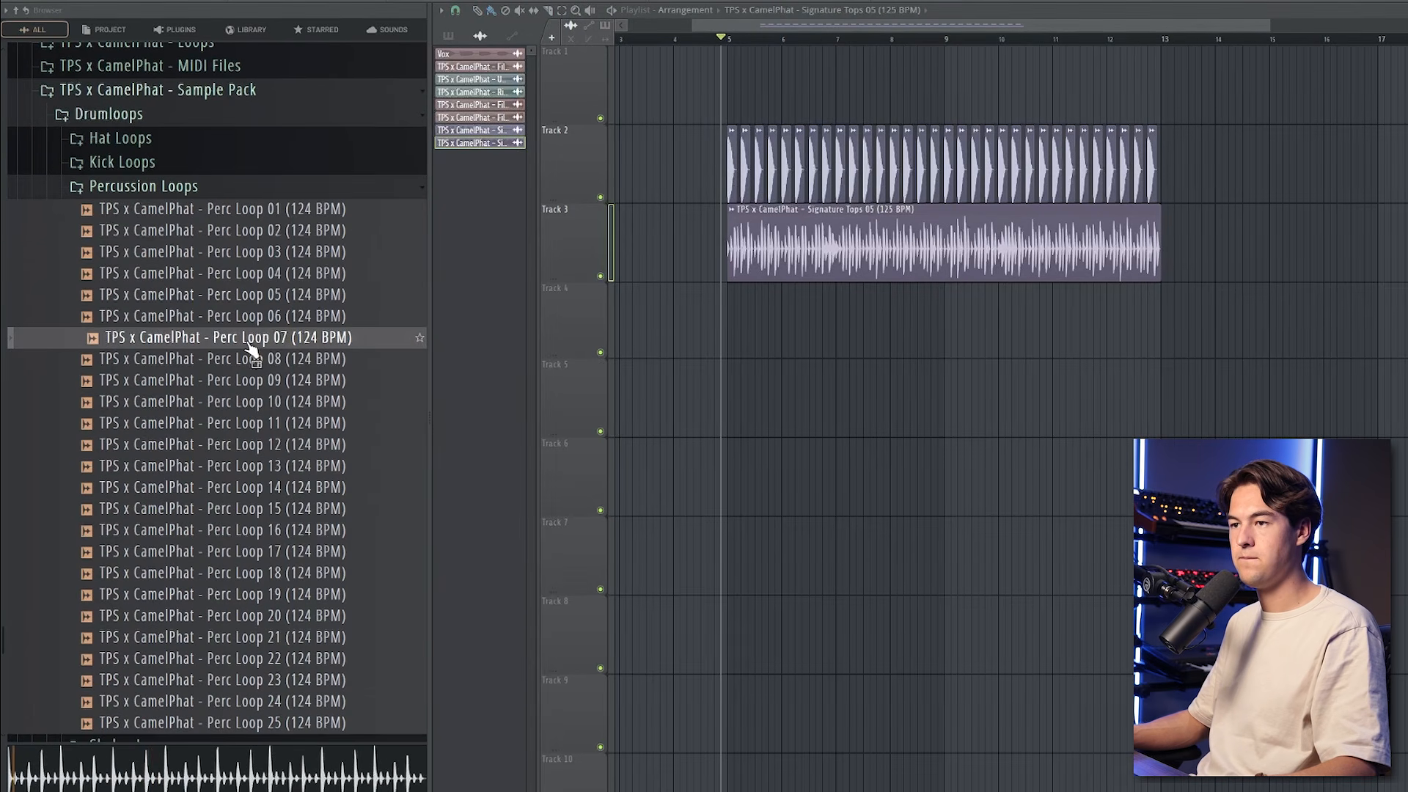
drag(261, 401, 770, 327)
scroll(781, 325, up, 3)
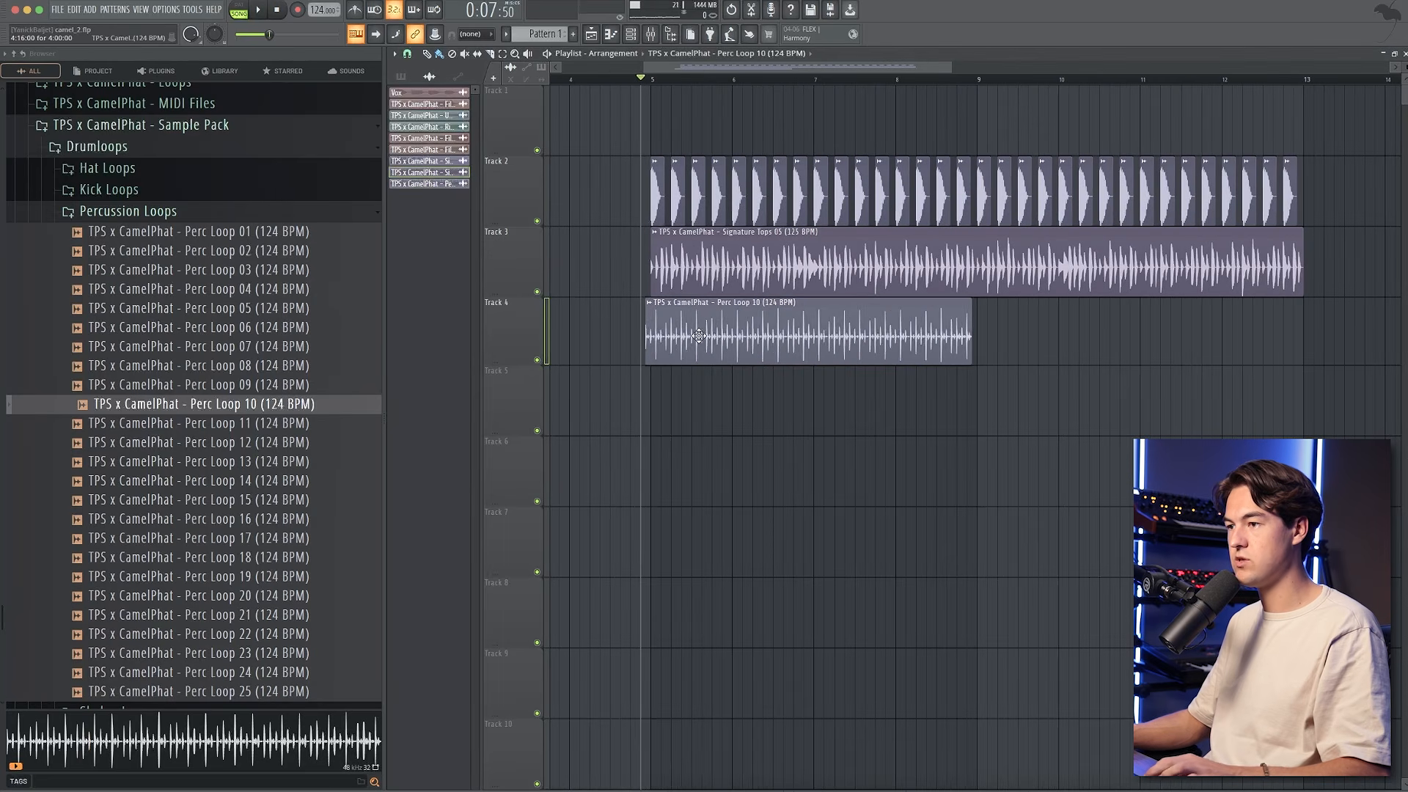
- Align Perc Loop 10 with bar 5 and repeat it through bar 12 on Track 4
click(702, 336)
key(space)
drag(1021, 324, 1003, 317)
key(space)
- Audition more percussion loops, place Perc Loop 15 on Track 5 from bar 5, and repeat it through bar 12
click(251, 444)
click(264, 500)
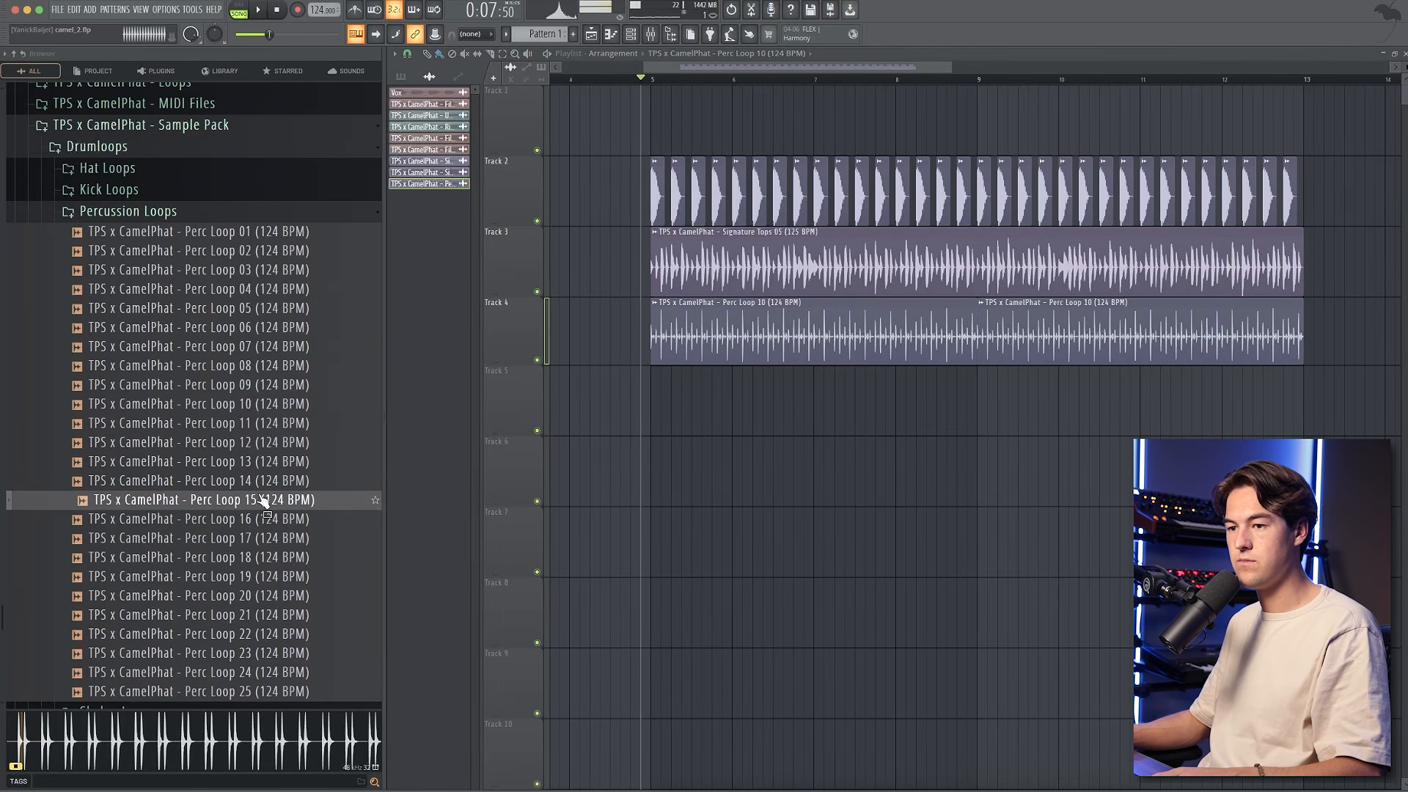
drag(264, 499, 664, 400)
key(space)
drag(880, 469, 1046, 404)
- Lower Perc Loop 15's channel volume to about 53% and adjust its time-stretching pitch
double_click(1047, 404)
drag(734, 221, 733, 238)
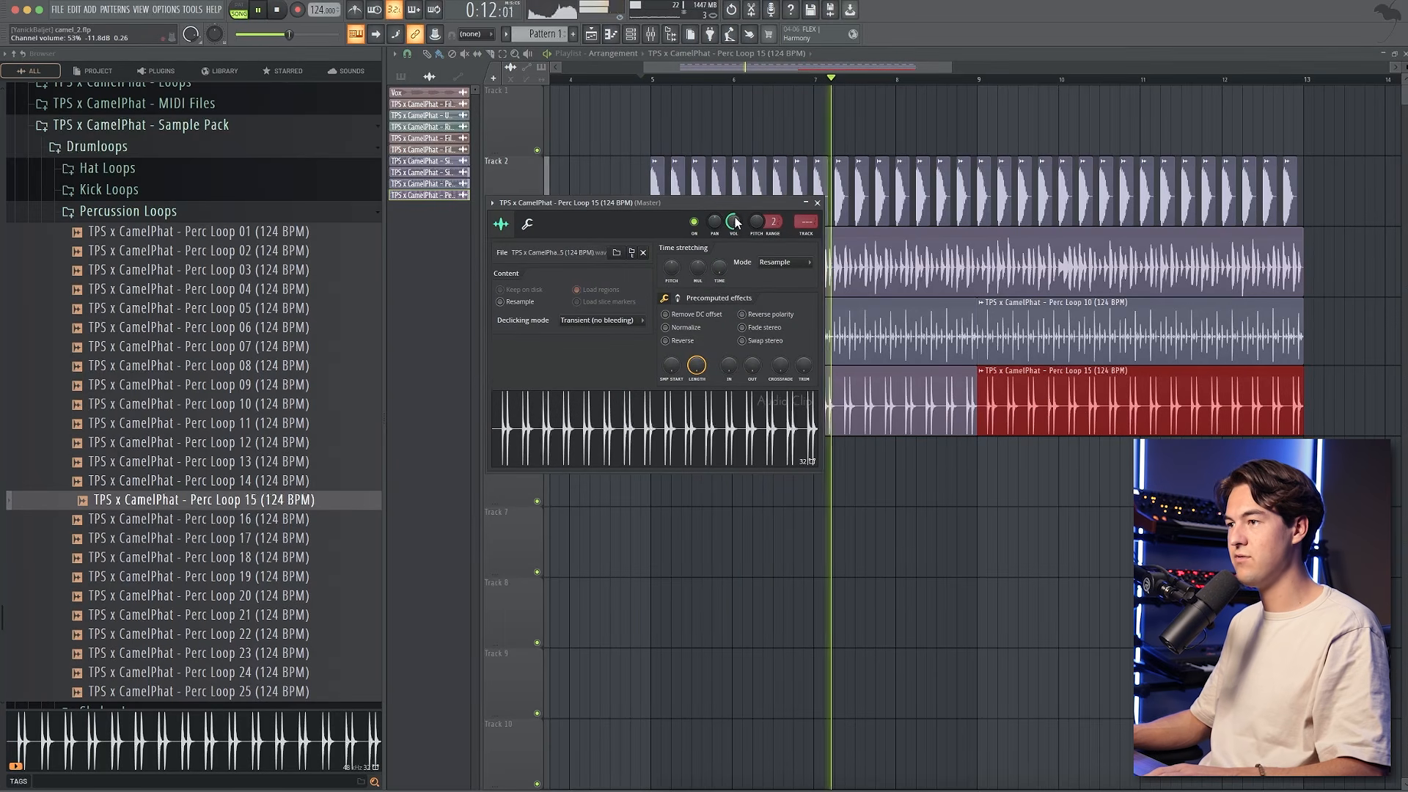
drag(671, 265, 671, 271)
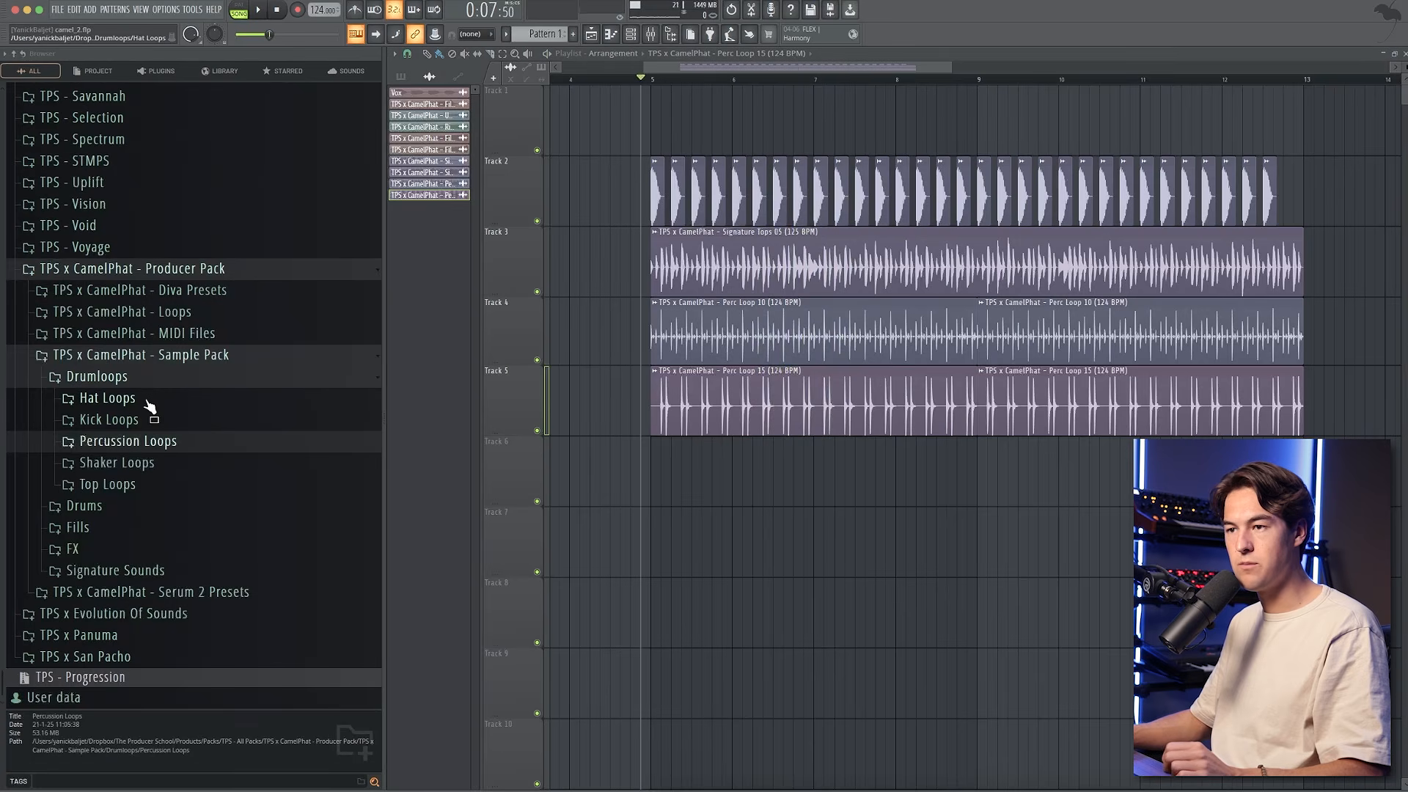
- Audition the Shaker Loops and place Shaker Loop 14 on Track 6, repeated across bars 5 to 12
click(116, 463)
click(261, 635)
click(276, 619)
drag(277, 618, 1003, 471)
key(space)
double_click(1002, 470)
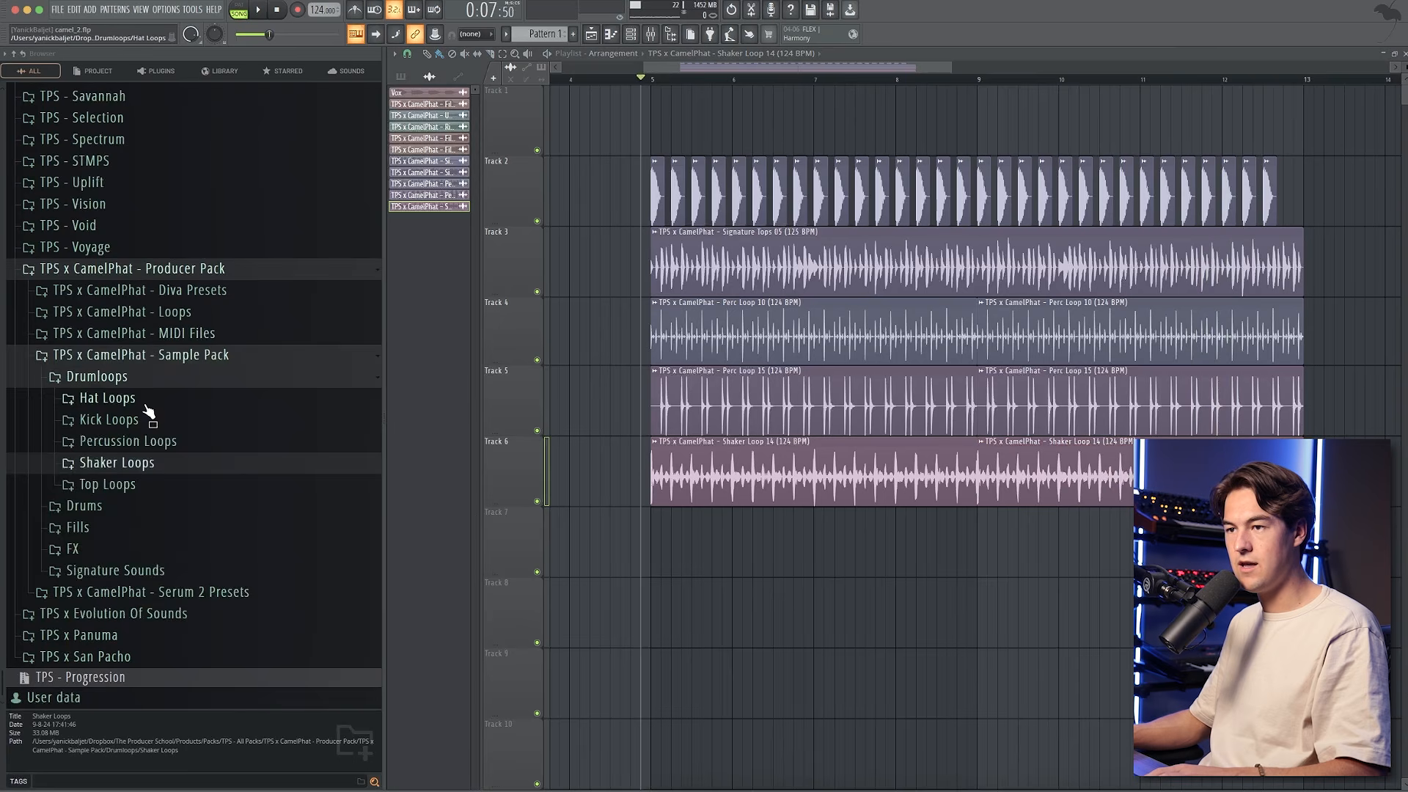
- Audition the Hat Loops and place Hat Loop 05 on Track 7, repeated across bars 5 to 12
click(146, 405)
click(202, 469)
scroll(205, 455, down, 3)
click(209, 400)
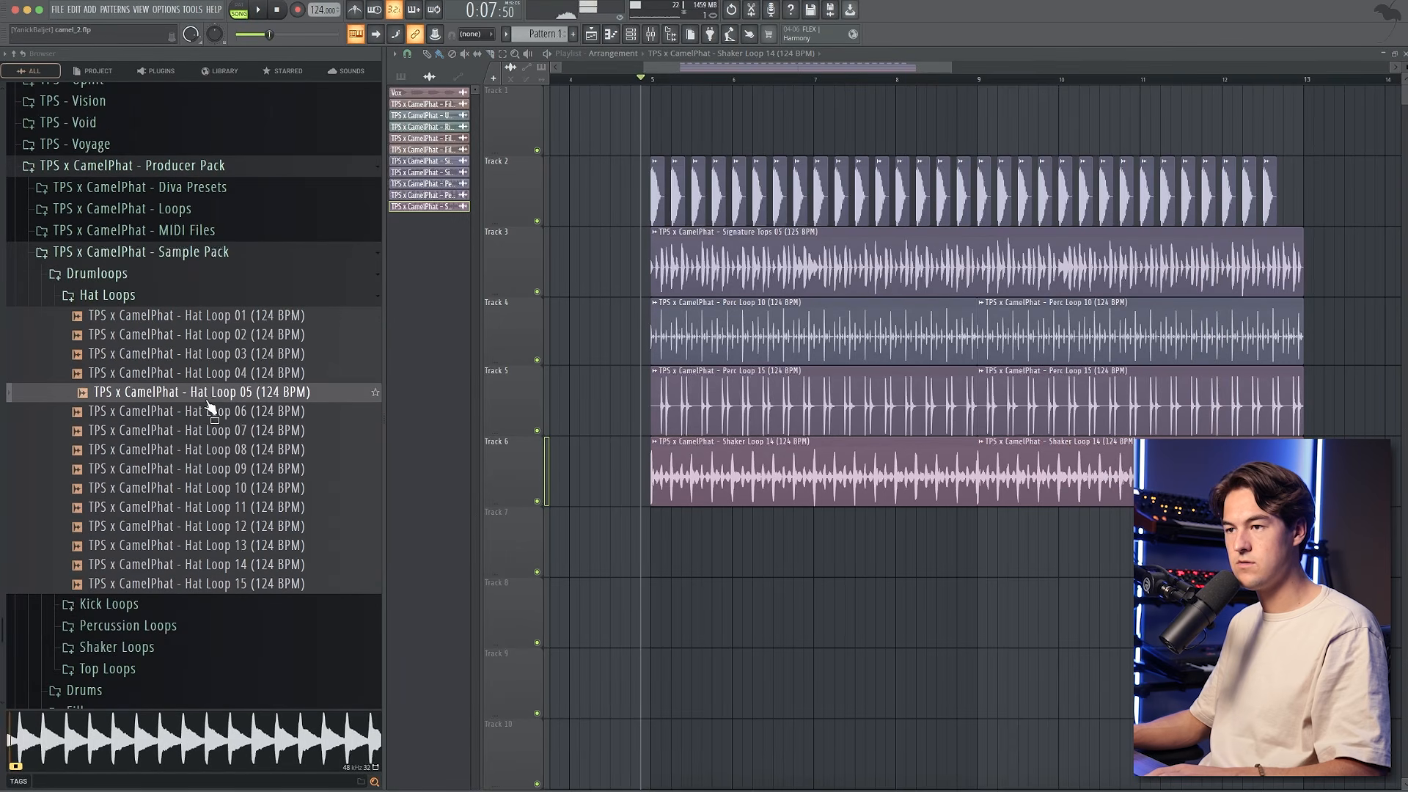
drag(211, 401, 1021, 542)
key(space)
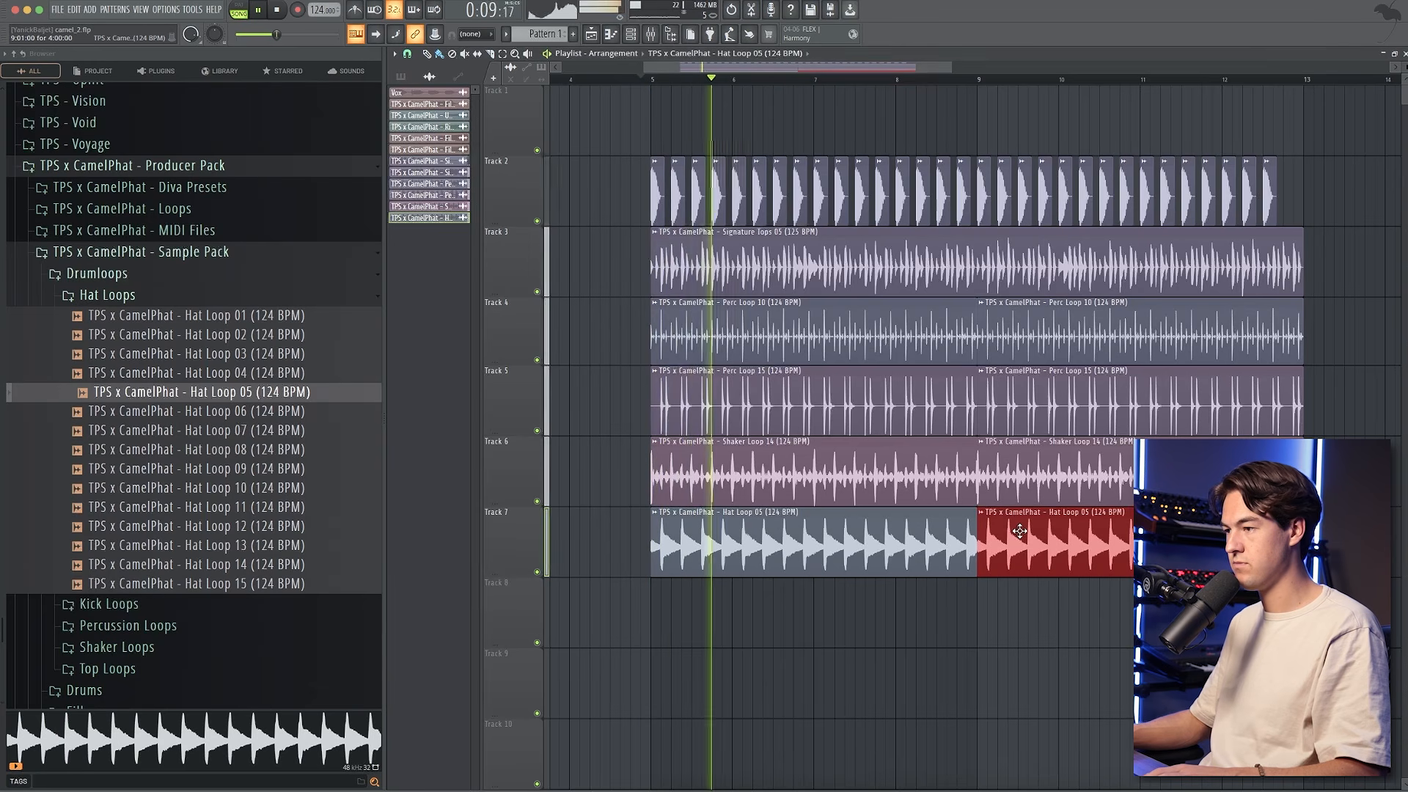
double_click(1021, 541)
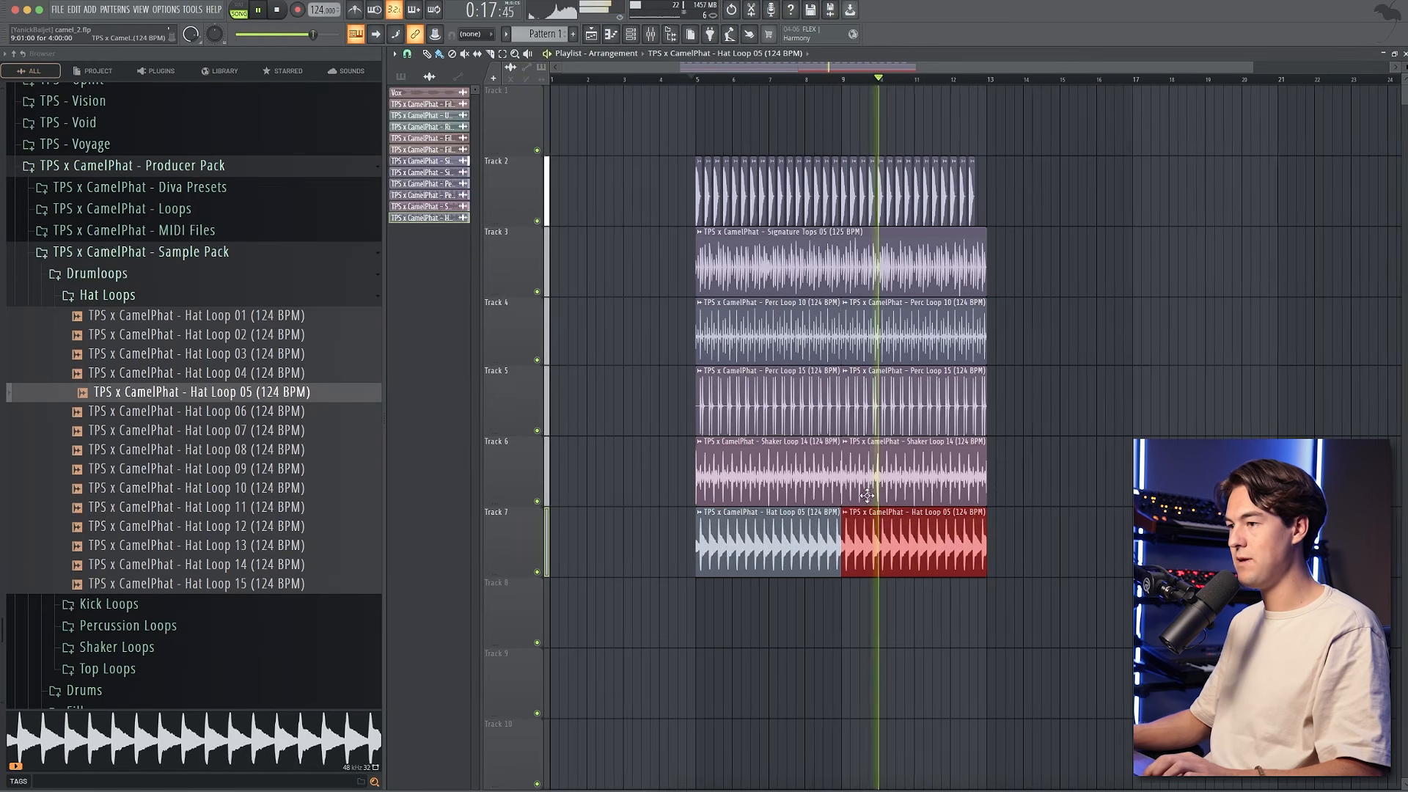
- Move both Hat Loop 05 clips on Track 7 to start at bar 13
key(space)
super+drag(1005, 562, 770, 543)
drag(763, 543, 962, 543)
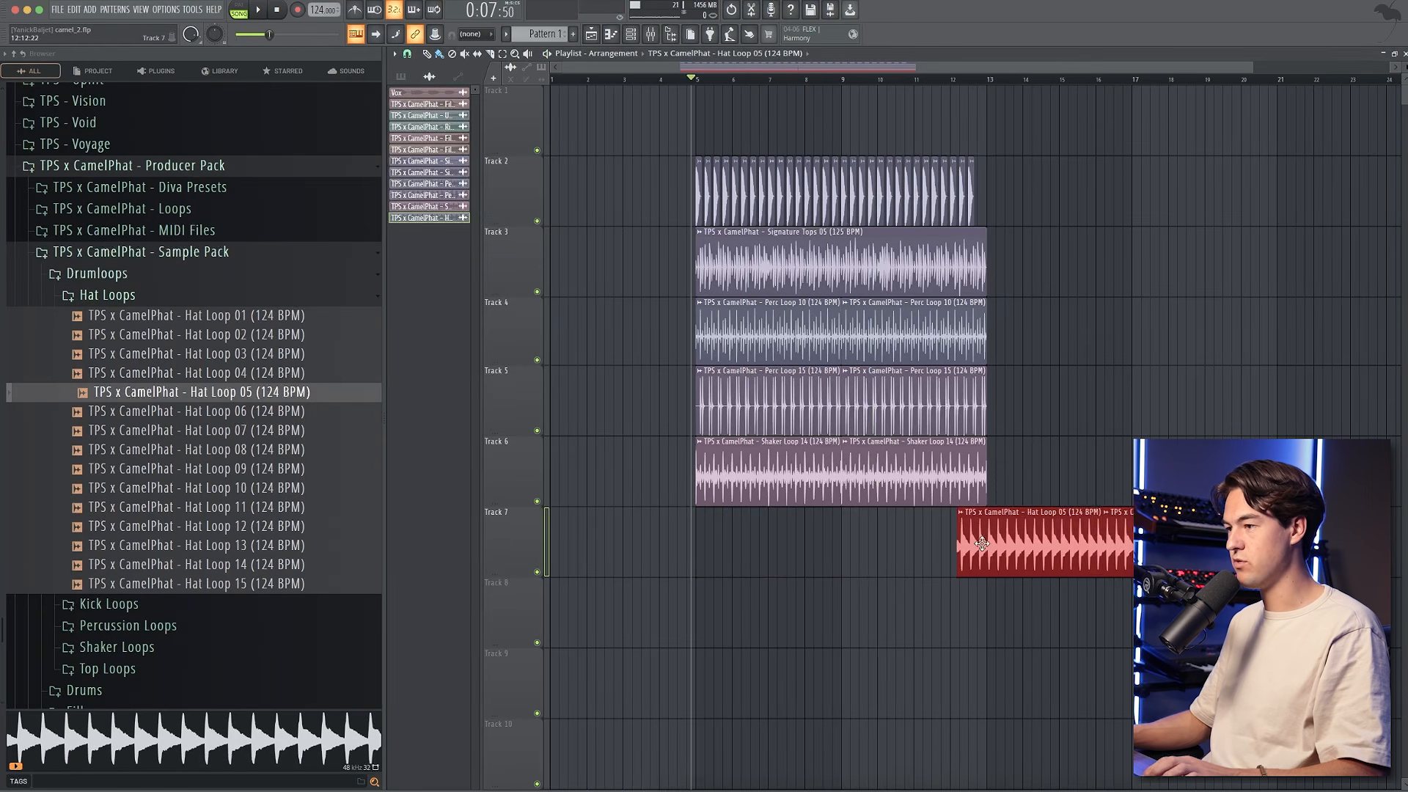
scroll(1009, 546, up, 3)
scroll(1010, 545, down, 5)
- Duplicate the clips on Tracks 2 to 6 and align the copies and the Hat Loop 05 clips with bar 13
super+drag(998, 490, 663, 194)
key(ctrl+b)
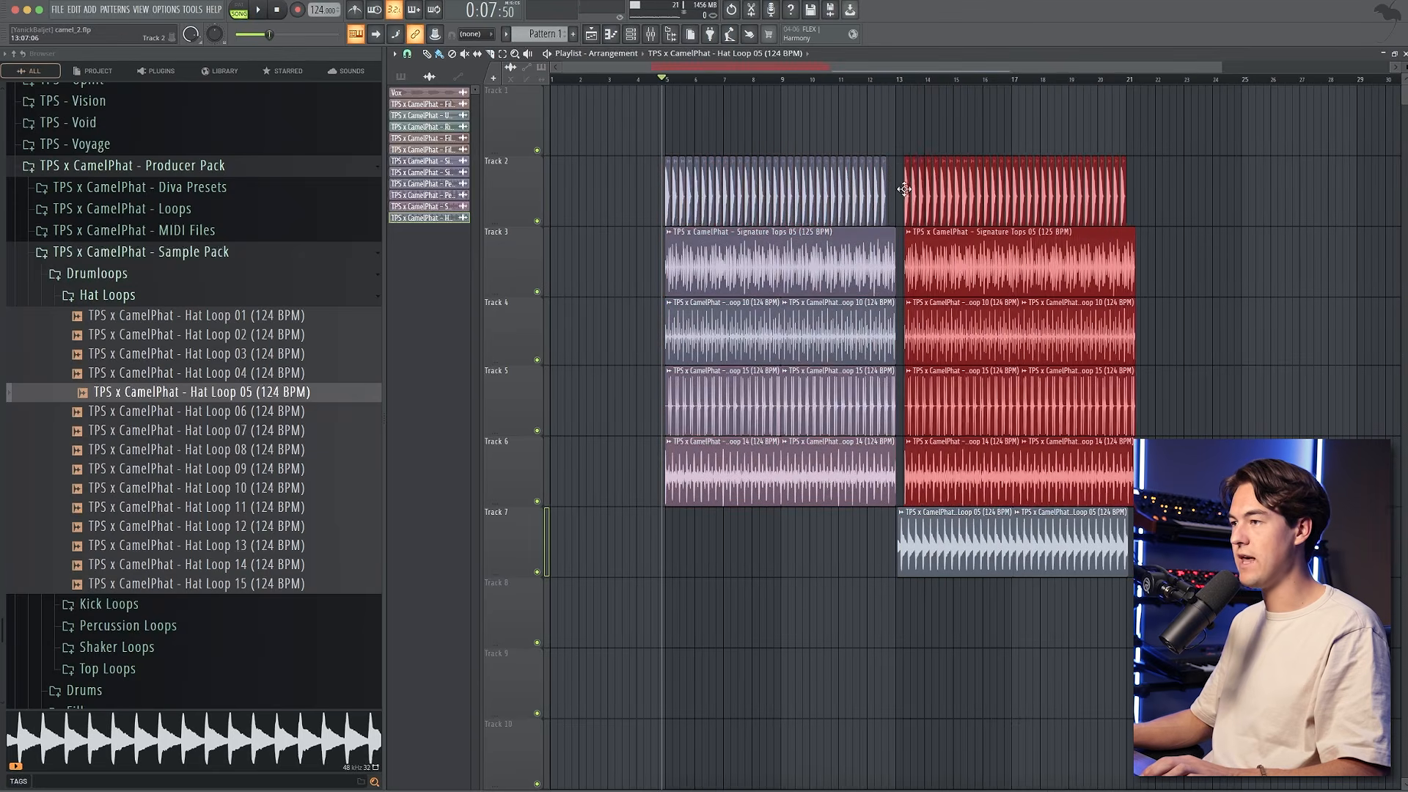
click(877, 80)
key(space)
scroll(909, 195, up, 5)
drag(835, 195, 807, 195)
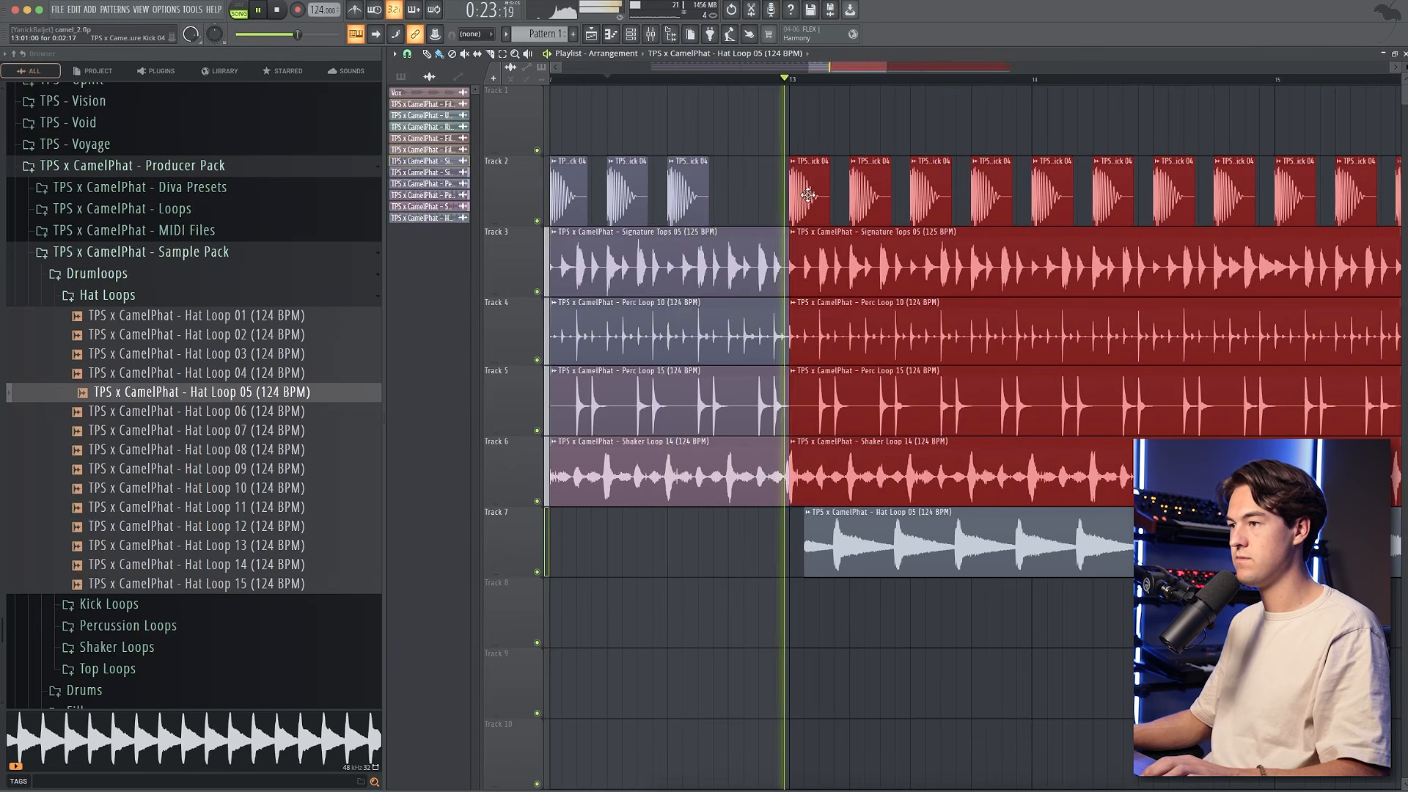
scroll(836, 352, down, 4)
scroll(906, 470, up, 4)
super+drag(1107, 610, 916, 569)
scroll(916, 574, down, 3)
double_click(916, 558)
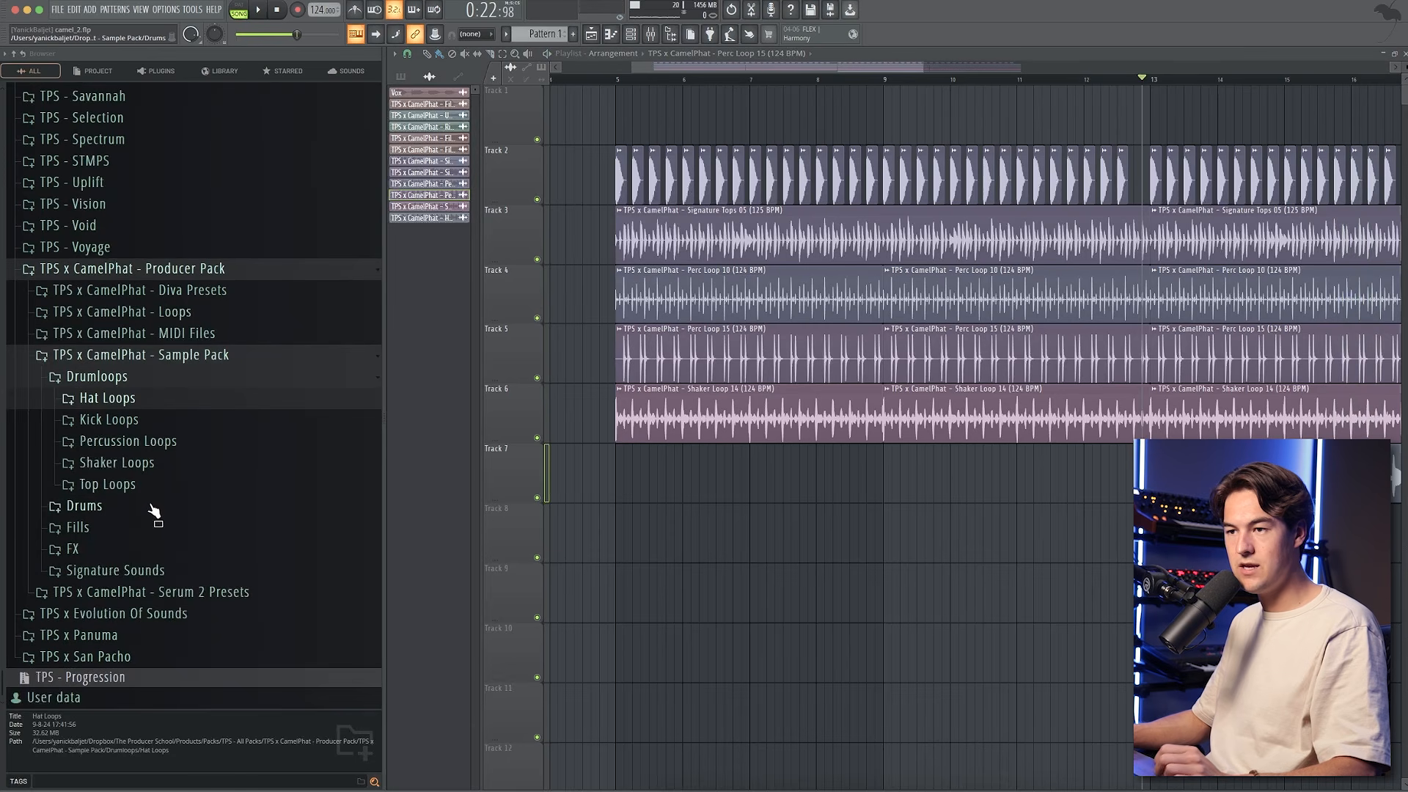
- Browse the Drums percussion one-shots and place Perc 03 off the beat near the start of bar 5 on Track 7
click(154, 511)
scroll(155, 484, down, 3)
click(154, 440)
scroll(184, 462, down, 2)
click(188, 446)
scroll(189, 453, down, 2)
click(243, 272)
drag(243, 272, 759, 535)
scroll(618, 85, up, 2)
drag(849, 524, 654, 465)
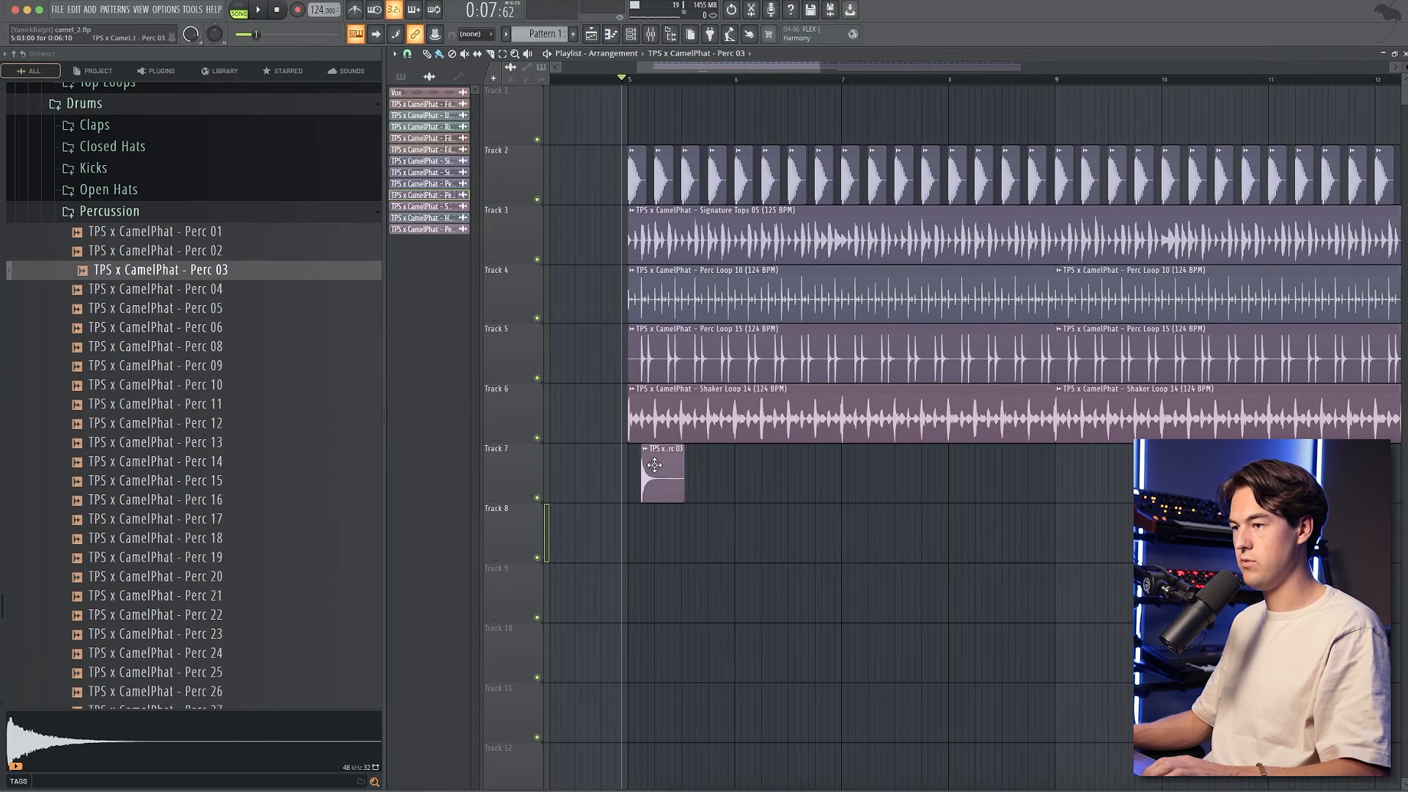
- Insert a track to keep Perc 03 above the hat loops and repeat it on four off-beats of bar 5
right_click(532, 445)
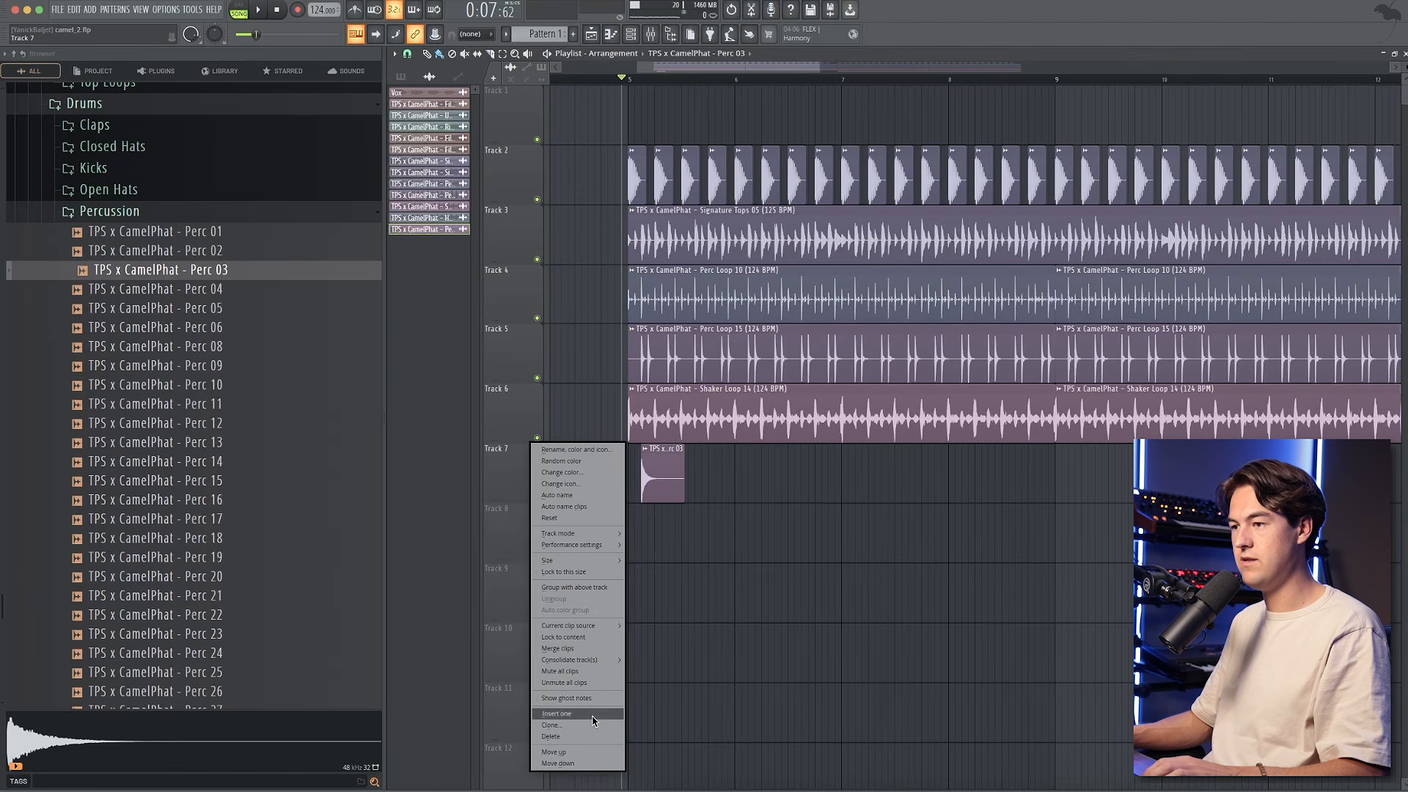
click(593, 719)
scroll(620, 653, up, 3)
key(space)
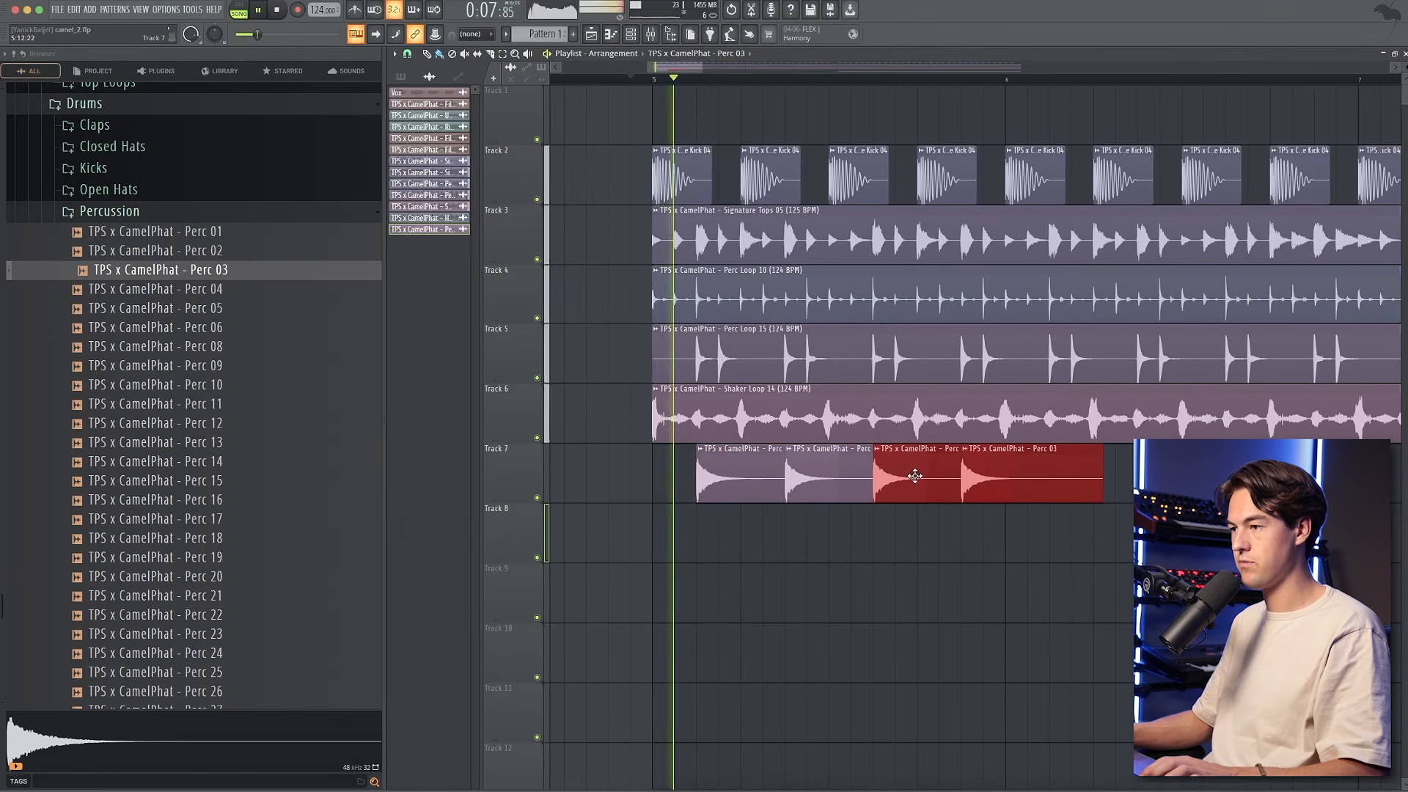
- Check Perc 03's sample settings and duplicate its off-beat hits on Track 7 through bar 20
double_click(915, 475)
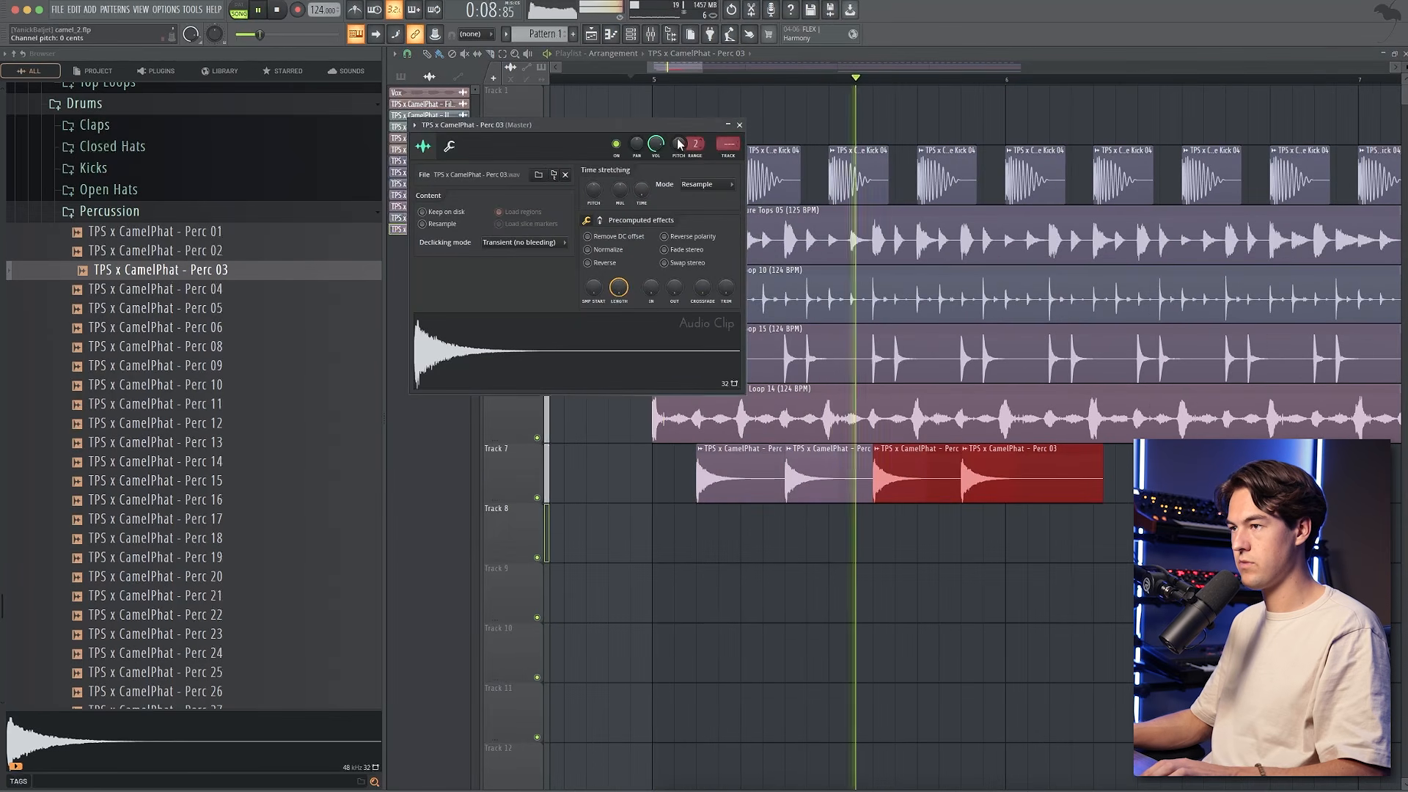
key(space)
ctrl+click(821, 539)
scroll(880, 541, down, 5)
drag(1040, 538, 808, 487)
key(space)
mouse_move(807, 487)
mouse_down()
mouse_move(1018, 491)
mouse_move(788, 469)
mouse_up()
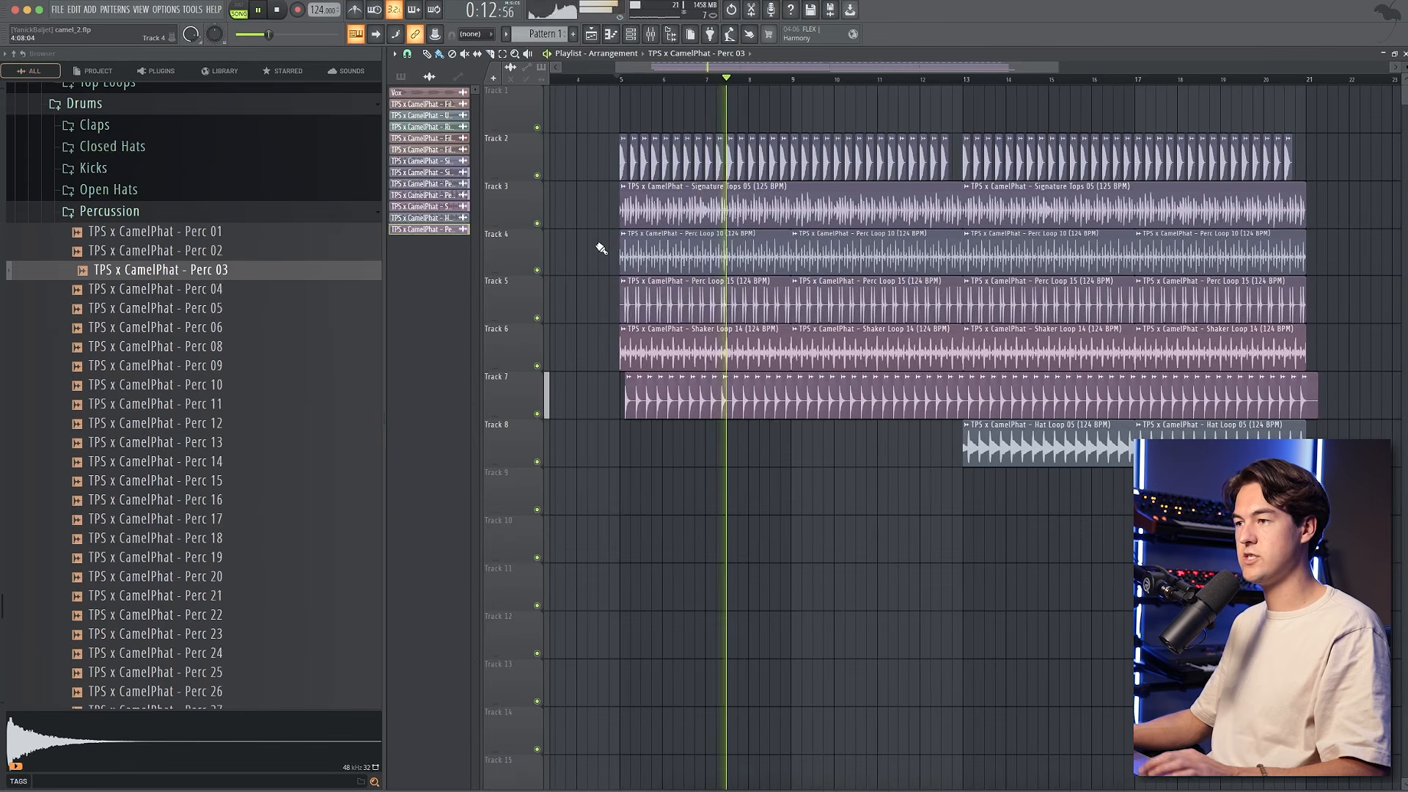
scroll(811, 465, up, 1)
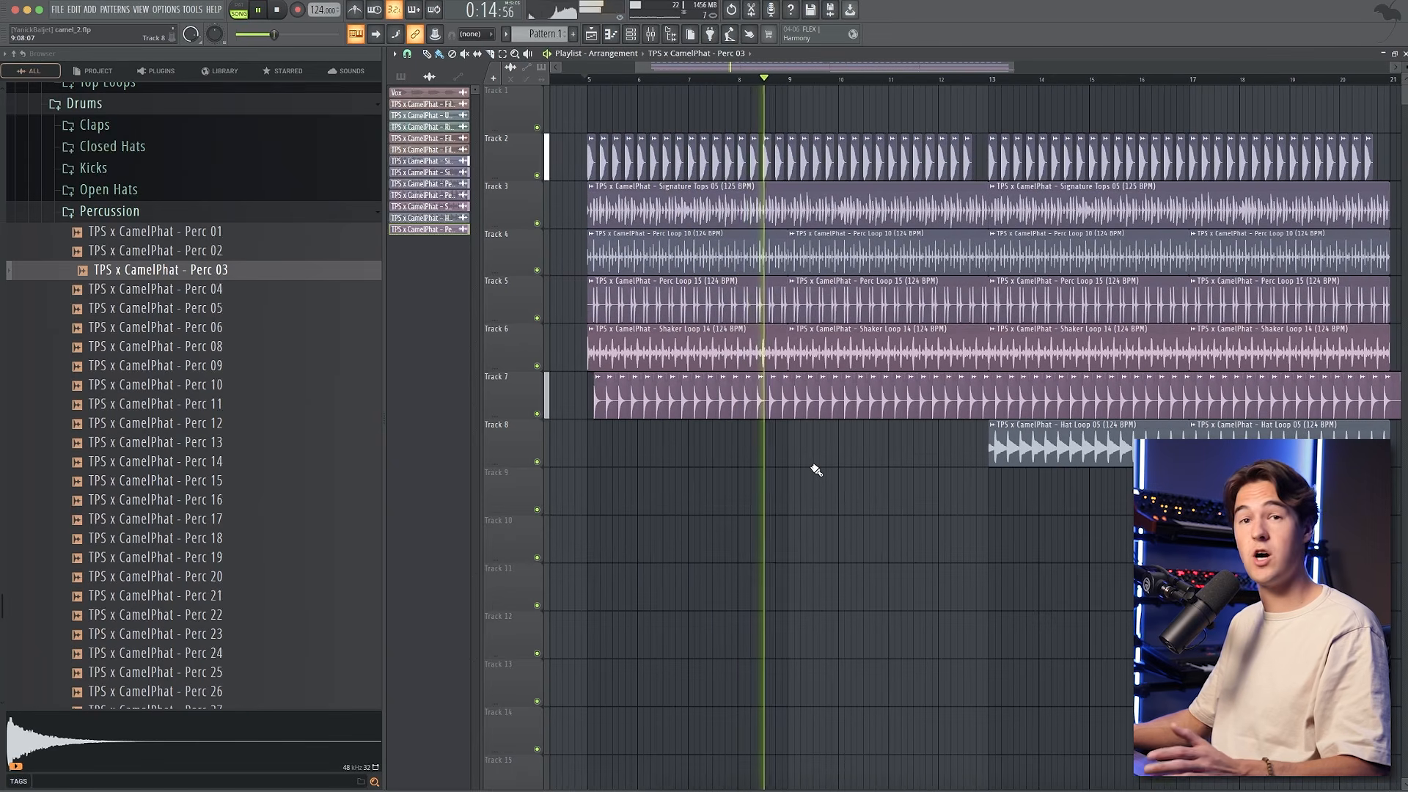
- Insert two empty tracks above the kick track
key(space)
right_click(523, 163)
click(579, 412)
right_click(513, 188)
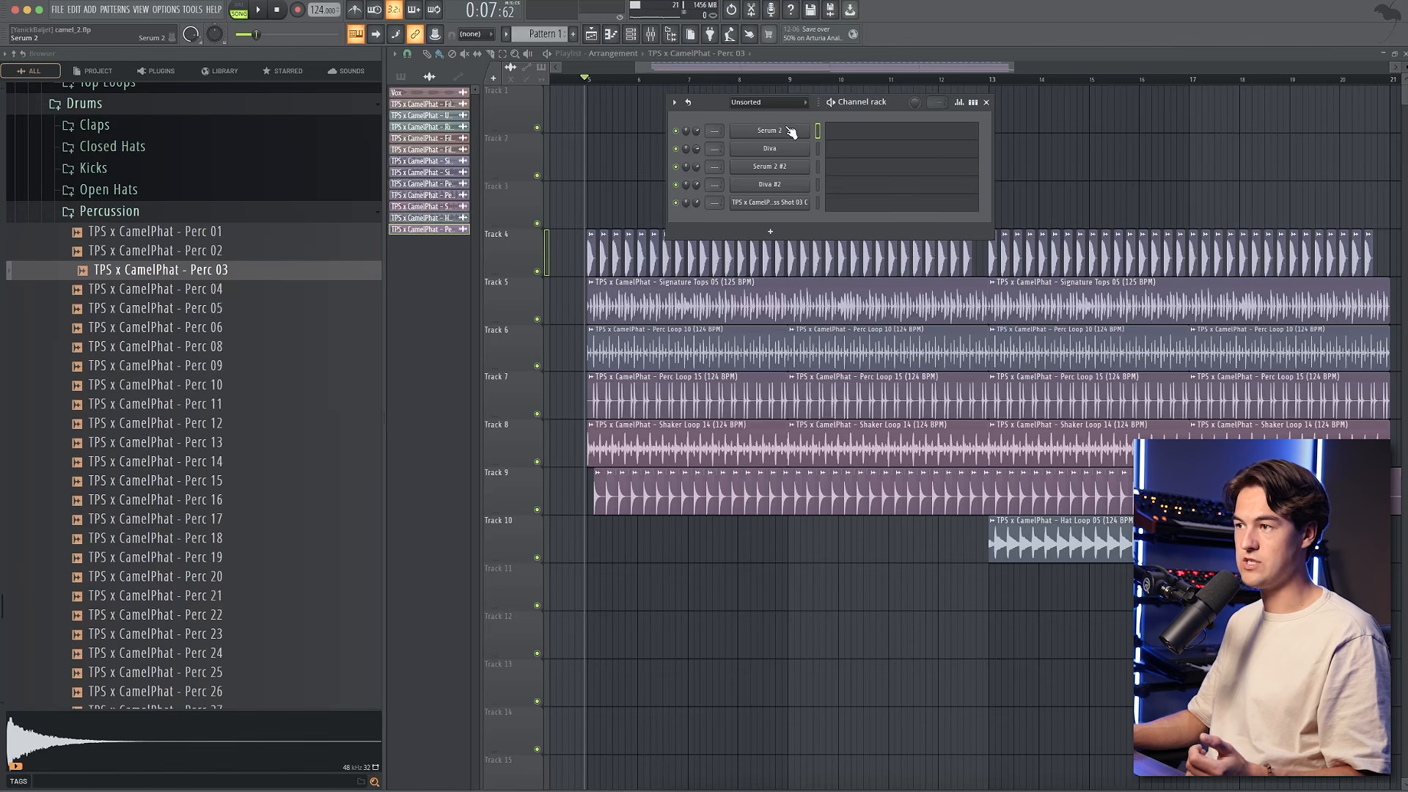
- View the first Serum 2 channel's synth settings, close them, and open that channel's empty piano roll
click(789, 131)
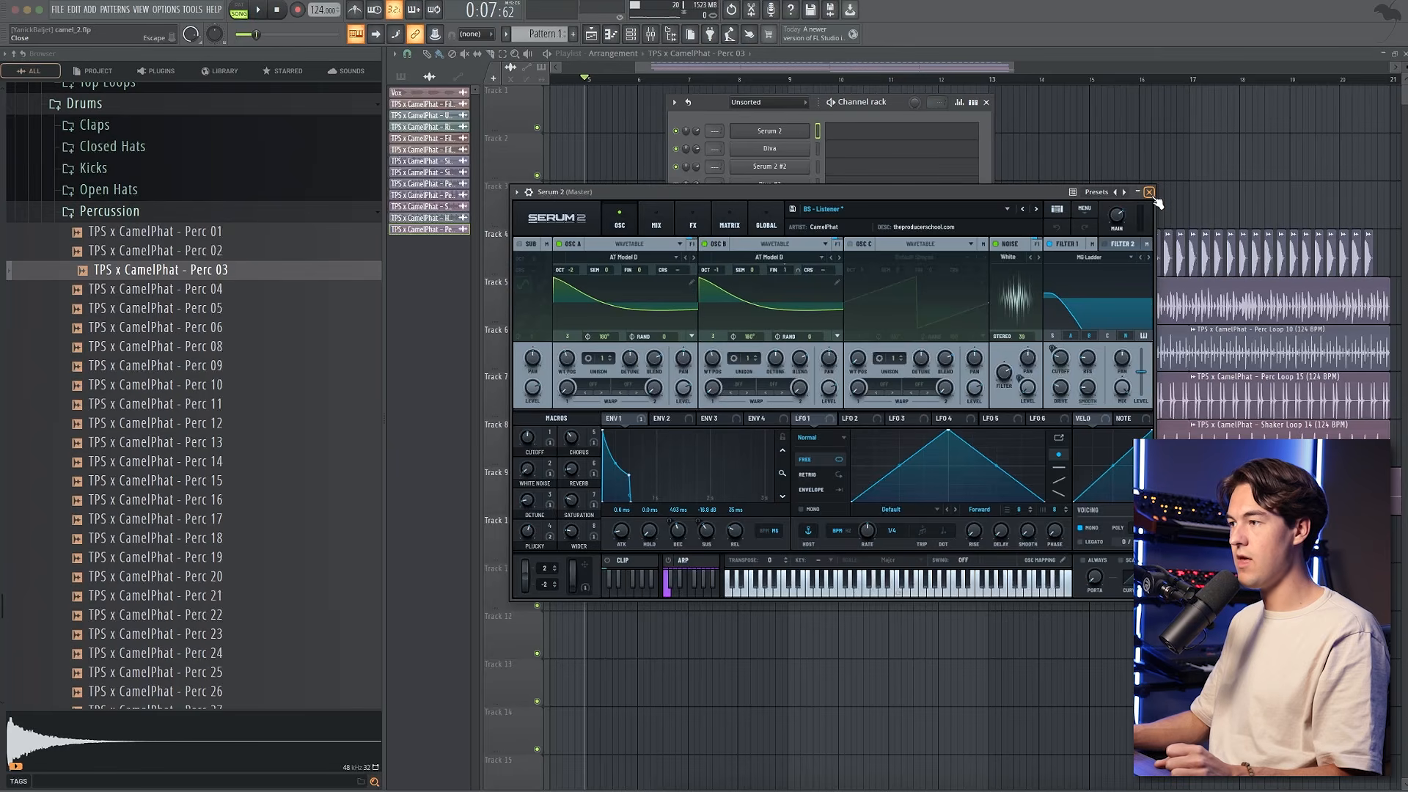
click(1150, 192)
click(858, 136)
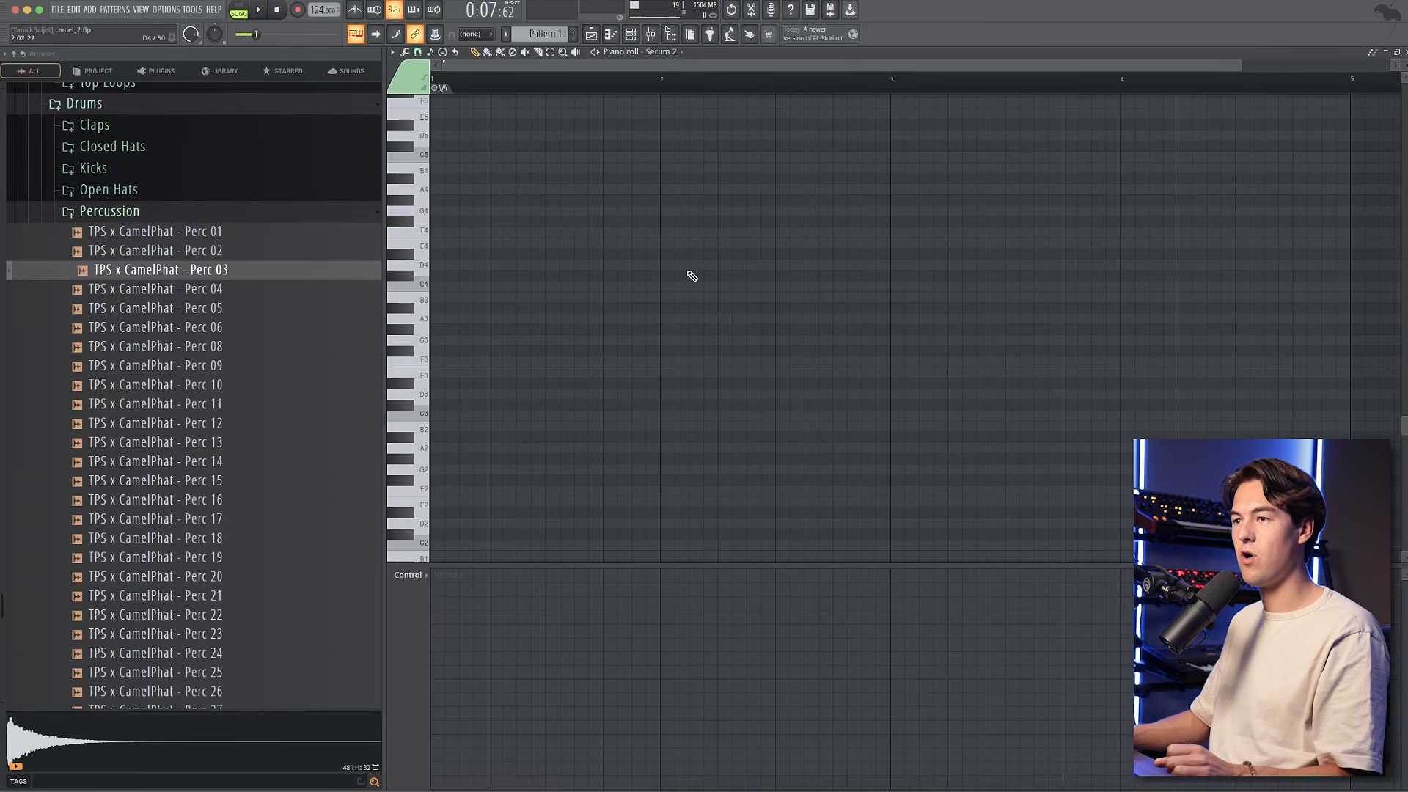
- Fill bars 1 and 2 of the Serum 2 piano roll with a repeated sixteenth-note run on A#4
scroll(648, 308, down, 2)
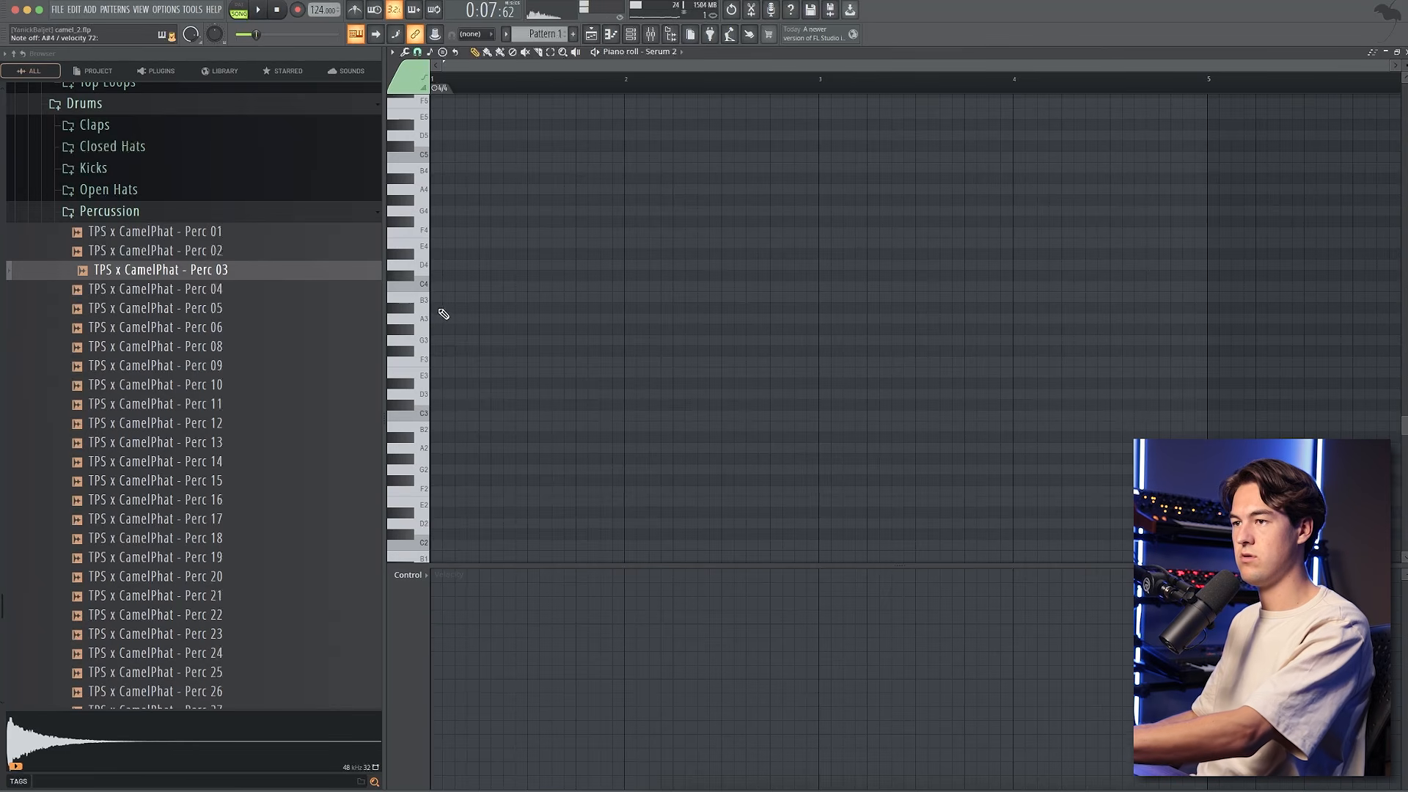
scroll(428, 183, up, 5)
drag(829, 201, 347, 162)
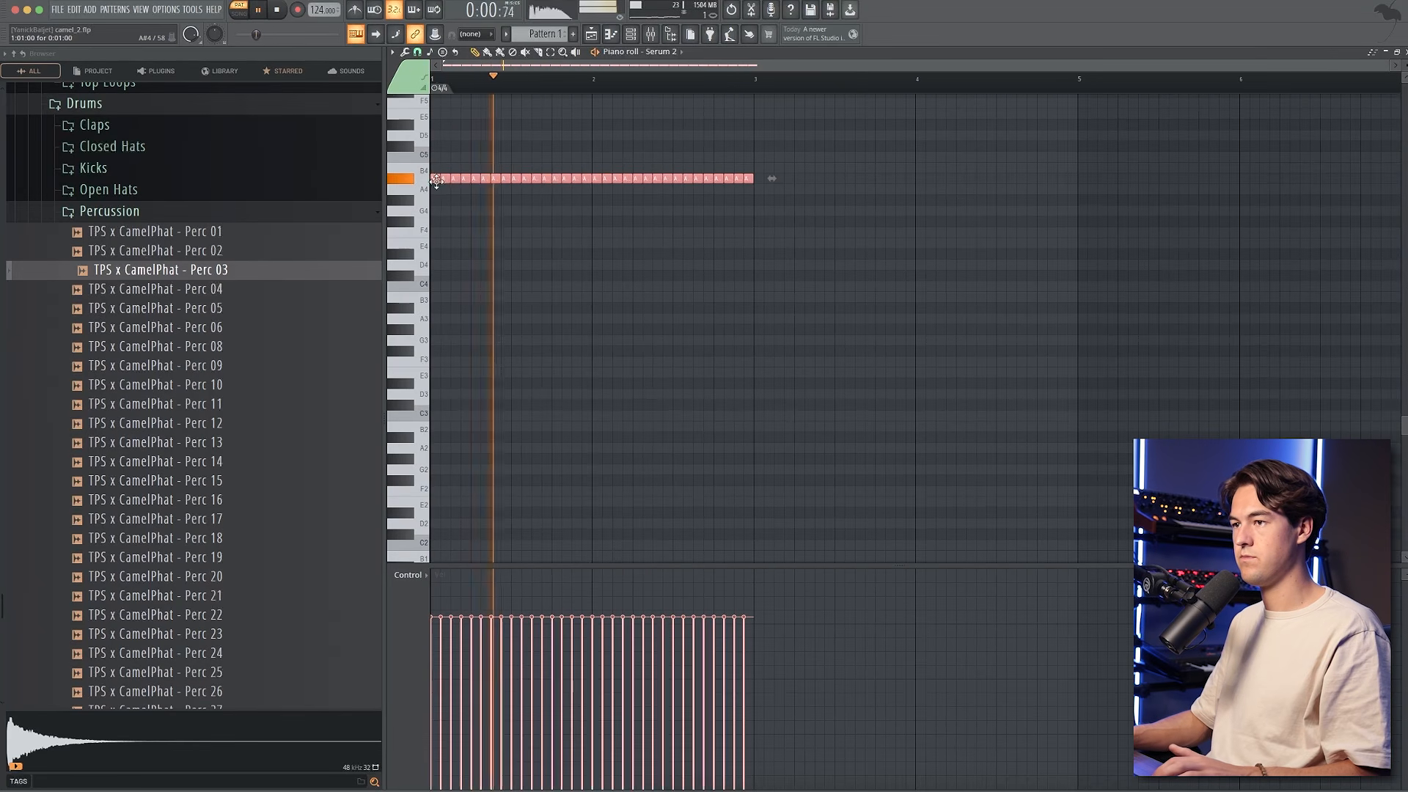
- Copy the two-bar run to F#4 in bars 3–4, D#4 in bars 5–6 and G#4 in bars 7–8
drag(440, 182, 763, 234)
scroll(705, 226, down, 2)
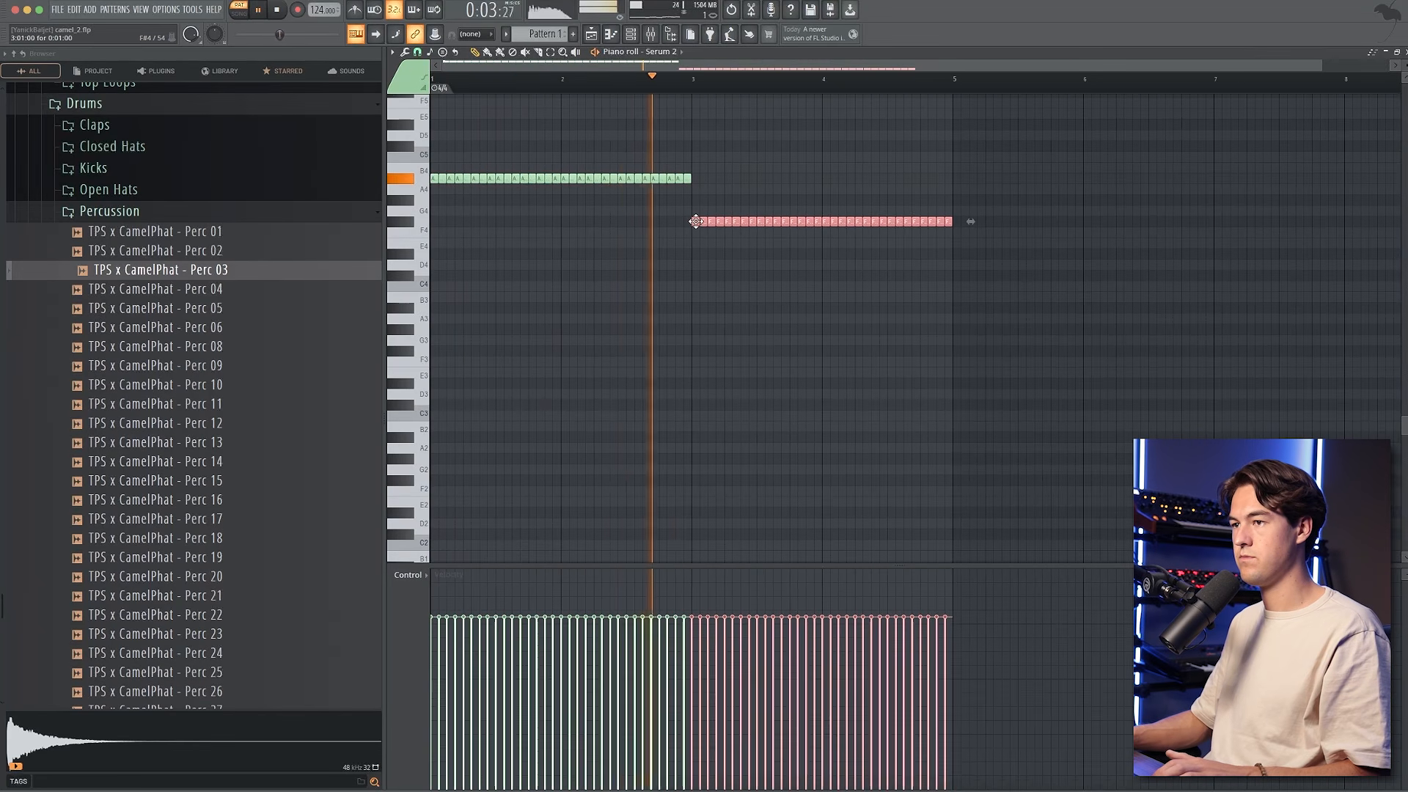
drag(704, 233, 969, 271)
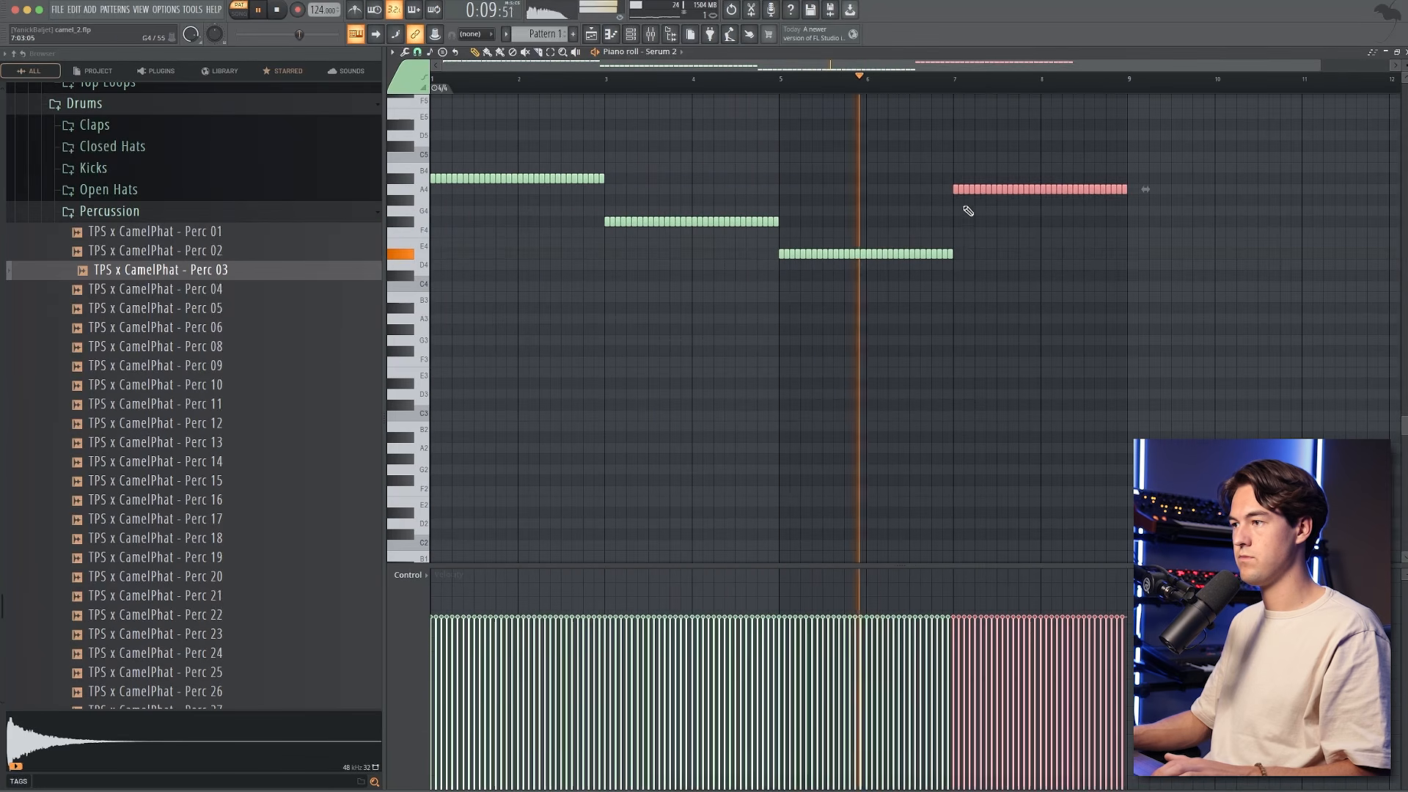
drag(966, 204, 987, 201)
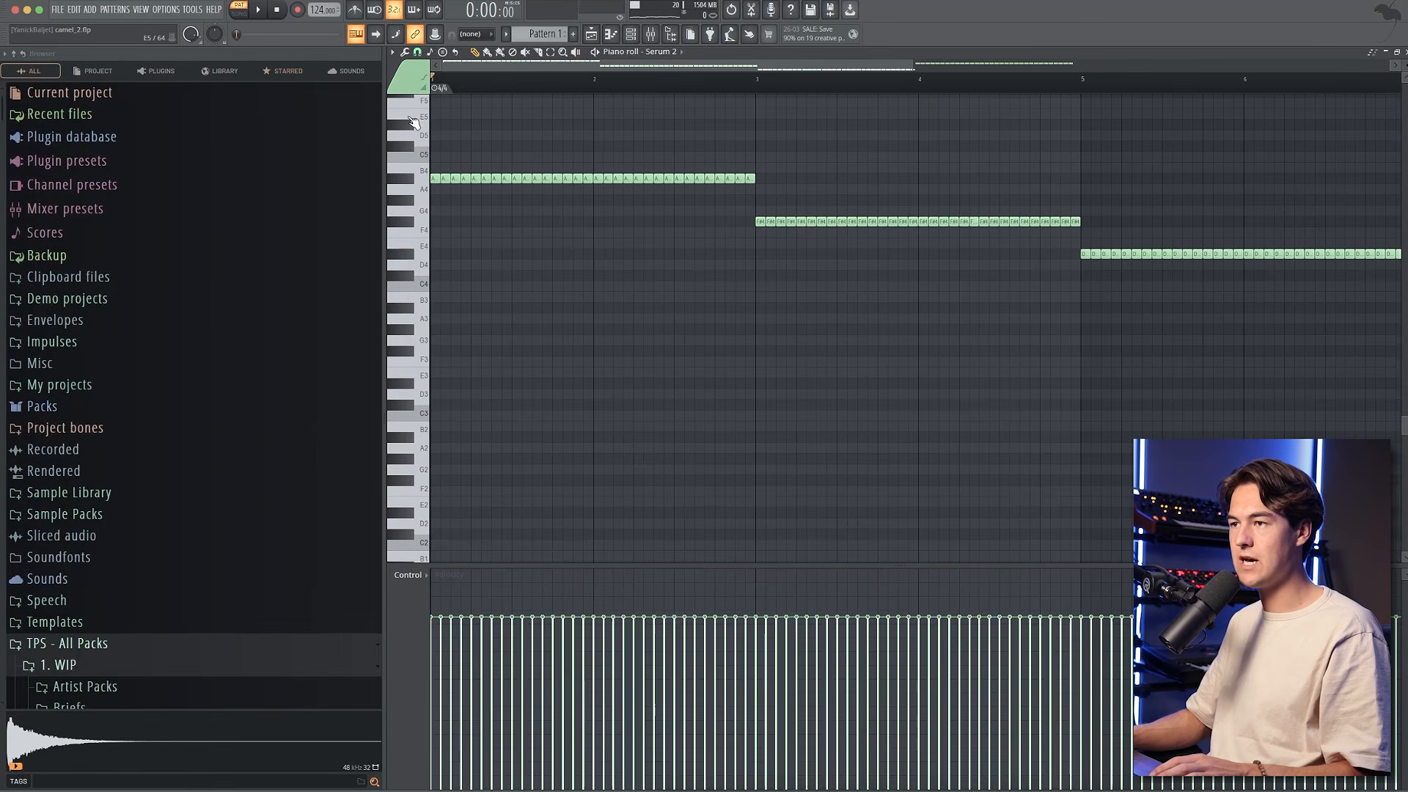
- Select the first beat of bar 1 and shorten its four A#4 notes to leave gaps between them
scroll(414, 126, up, 6)
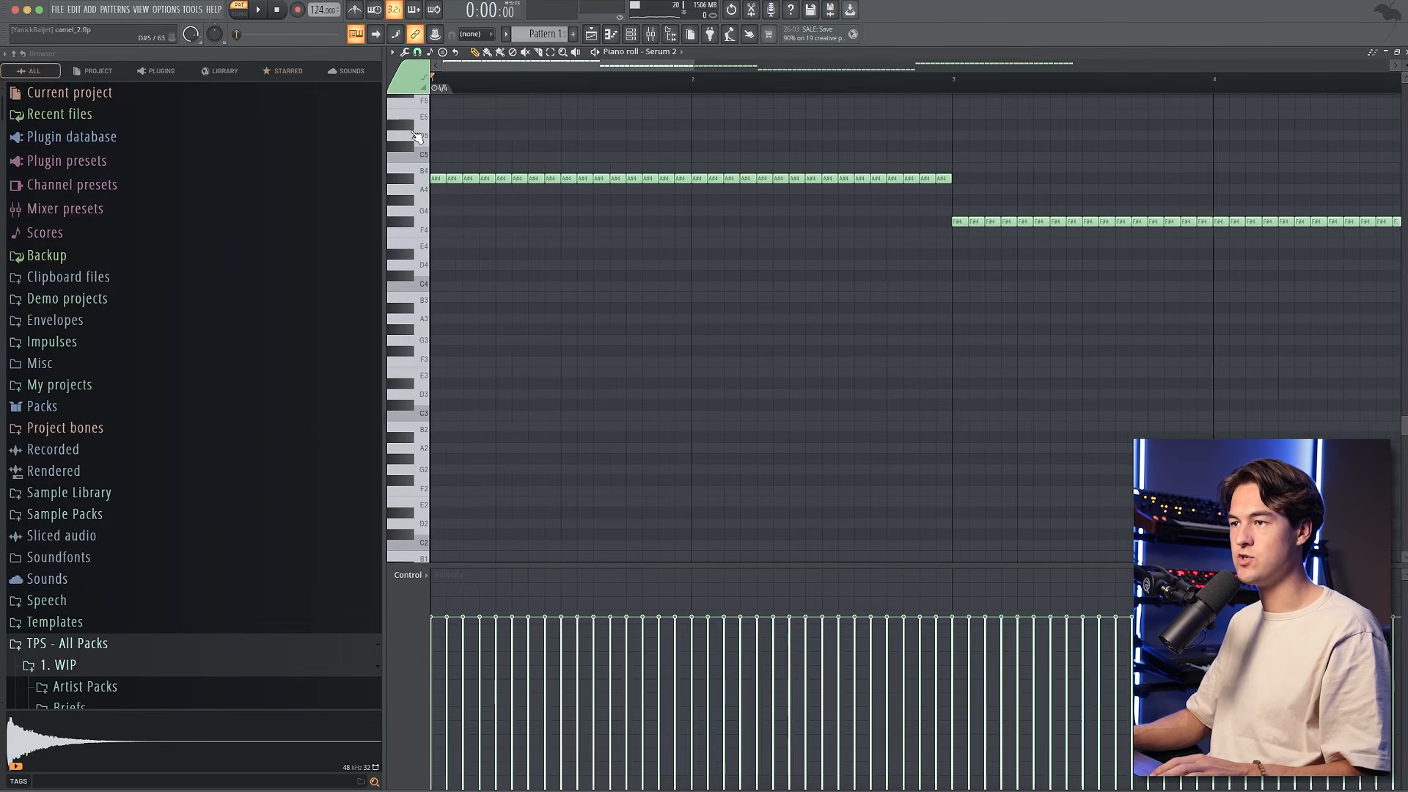
scroll(429, 141, up, 6)
drag(620, 84, 79, 93)
drag(615, 356, 445, 261)
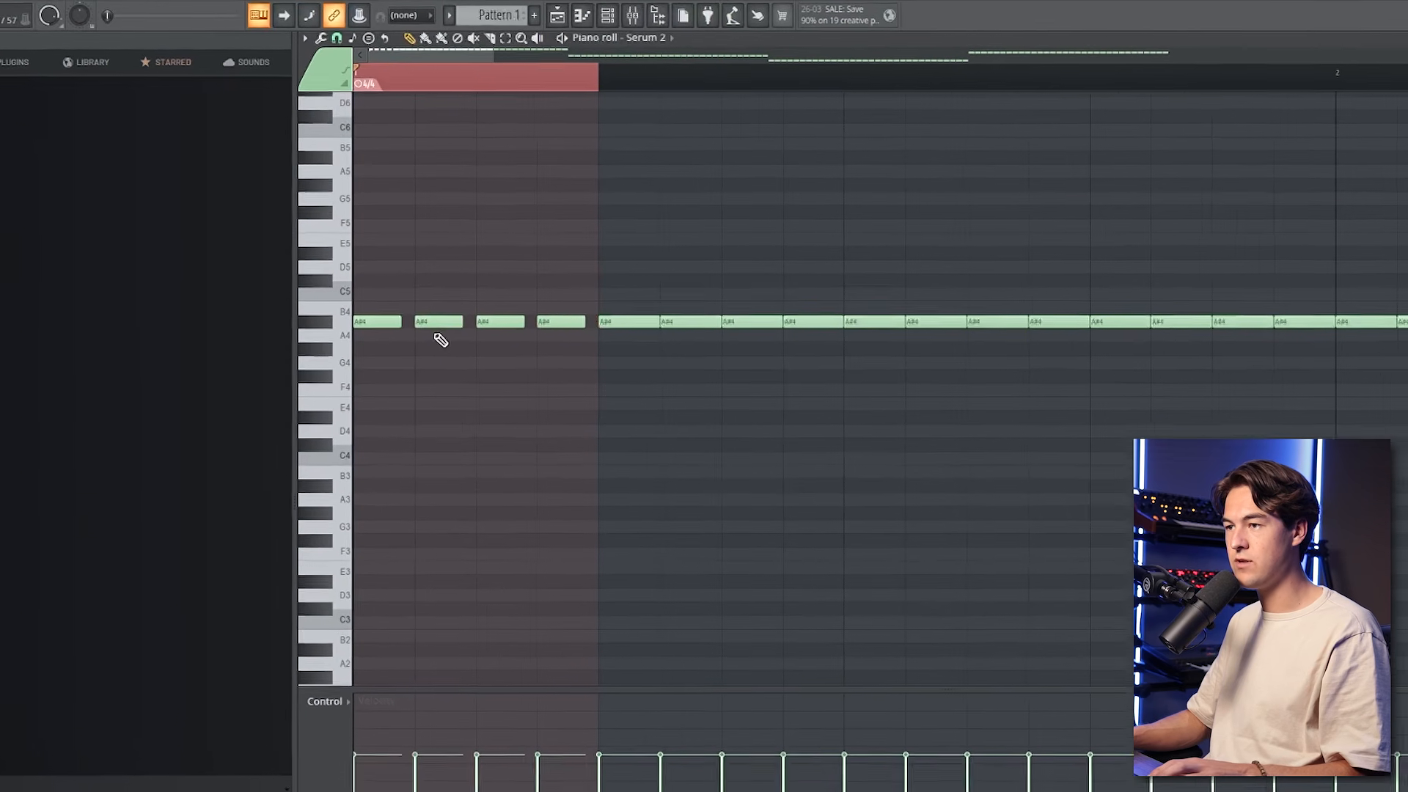
- Nudge the second and fourth A#4 notes of the first beat slightly later for swing and audition the groove
click(436, 327)
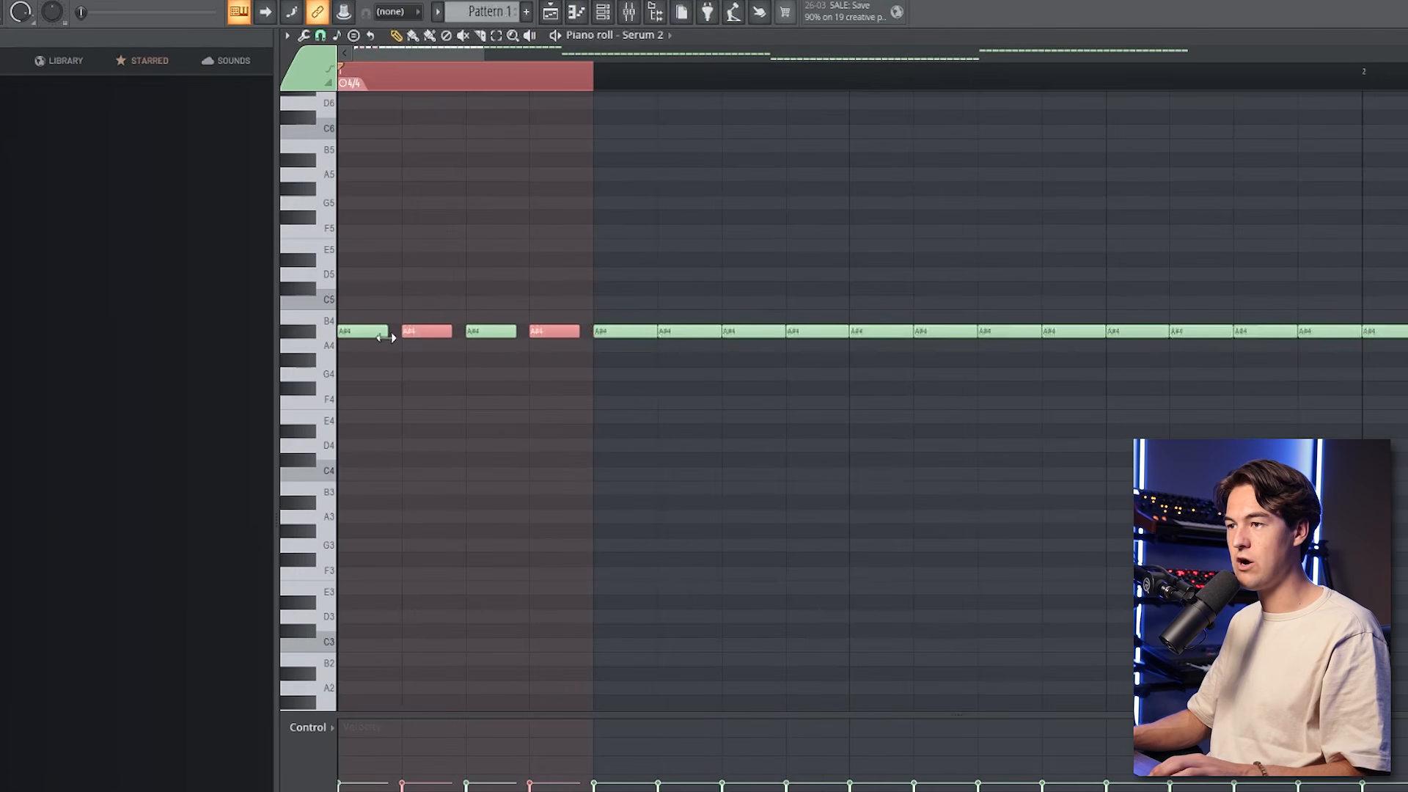
scroll(401, 154, up, 3)
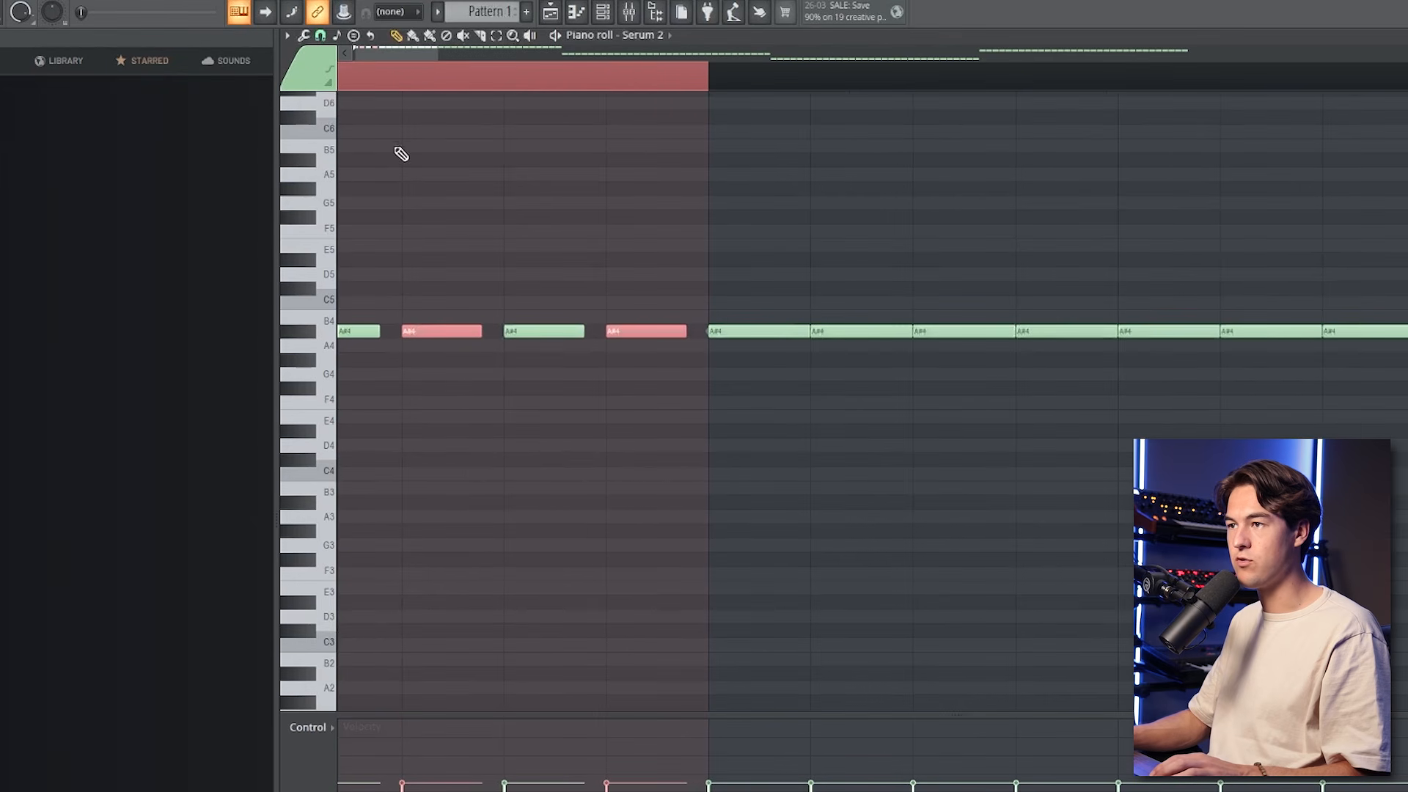
drag(400, 64, 338, 133)
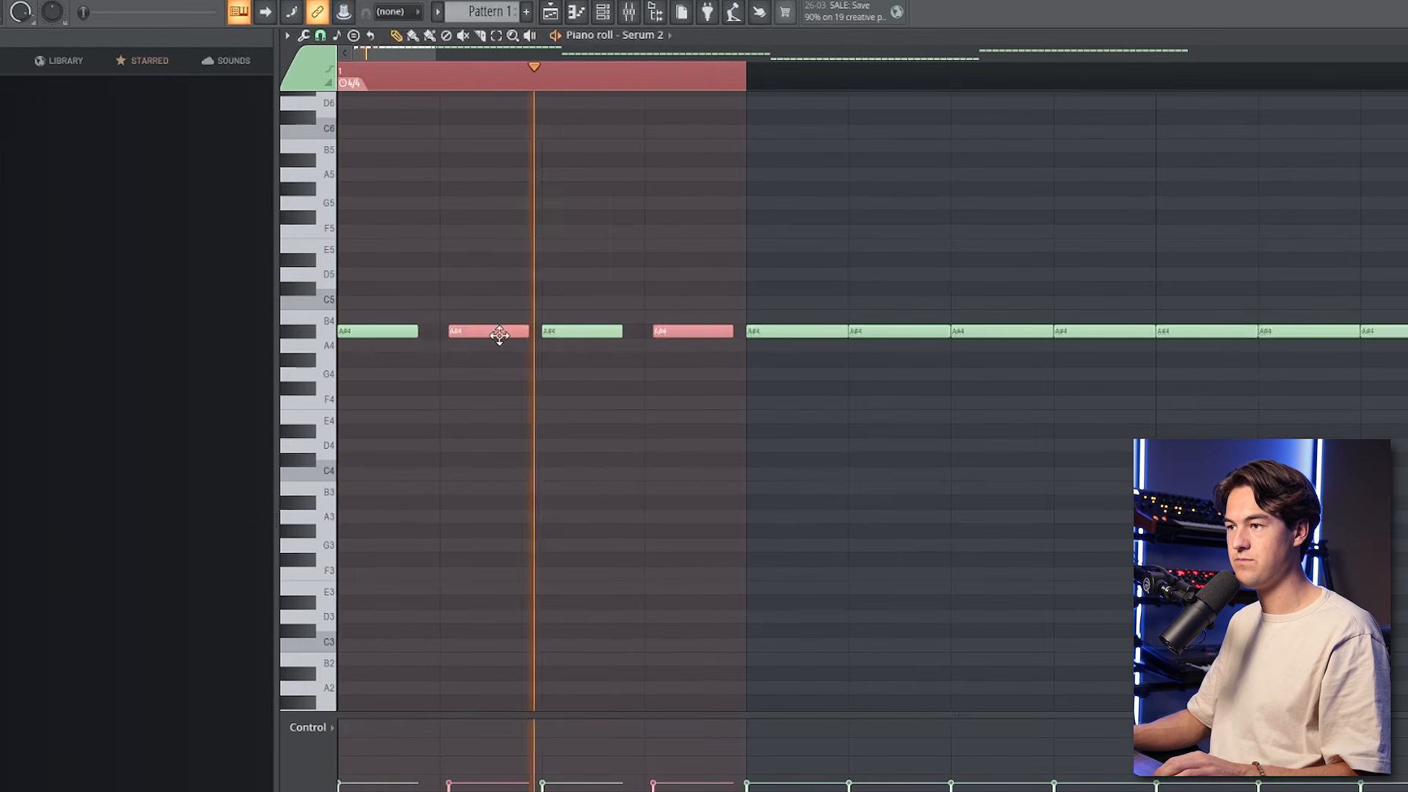
drag(482, 336, 482, 336)
ctrl+click(514, 380)
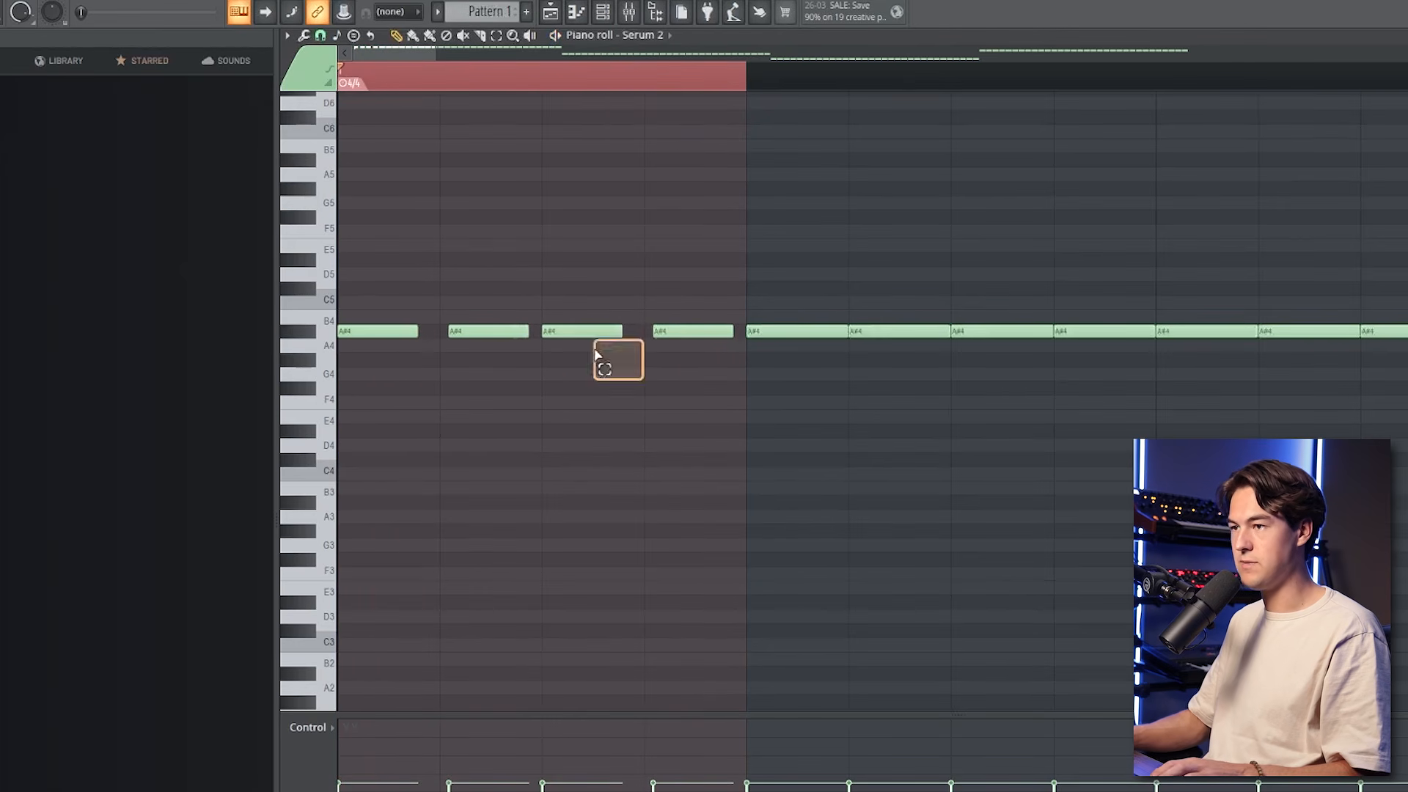
ctrl+click(600, 563)
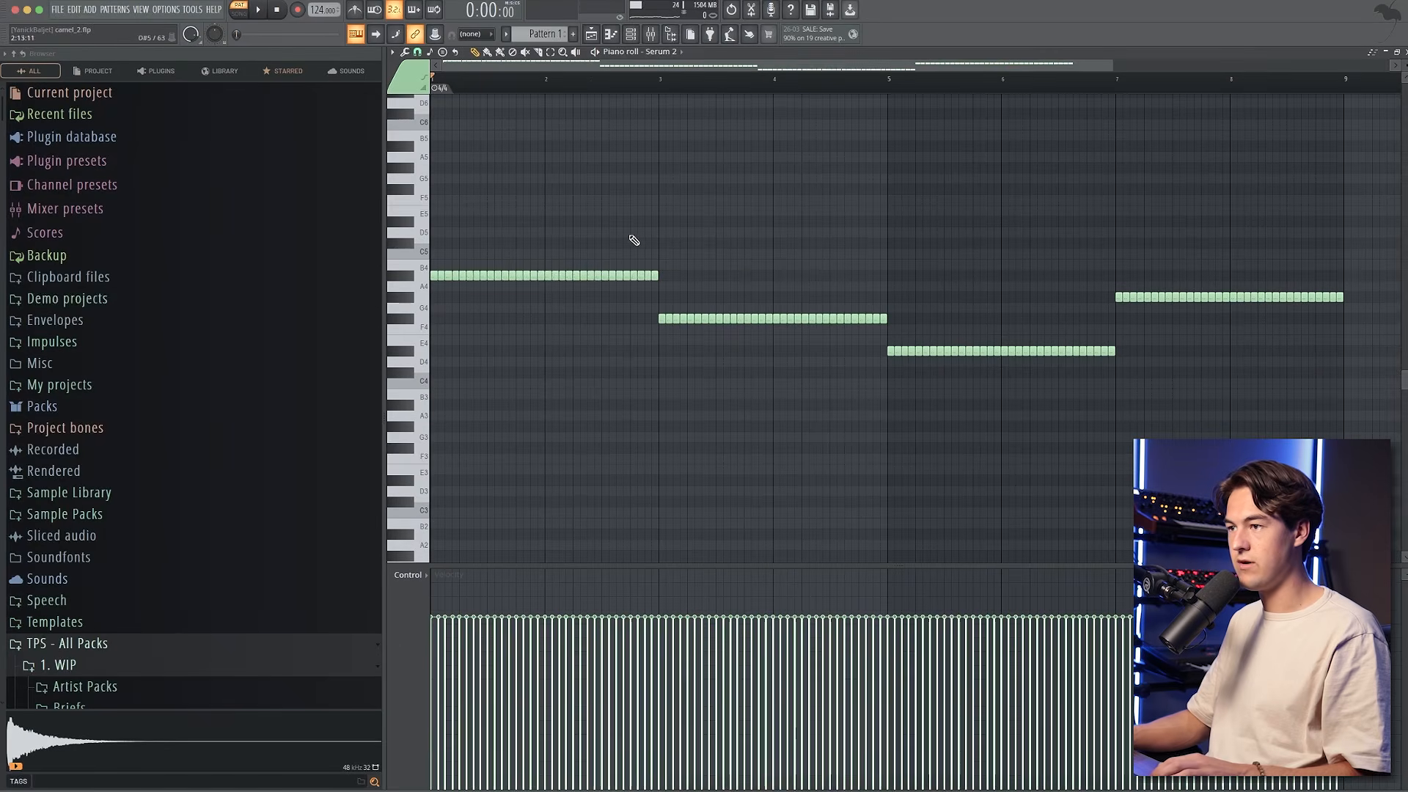
- Erase the A#4 notes after the first beat and duplicate the swung beat to fill bars 1 and 2
ctrl+scroll(440, 289, up, 4)
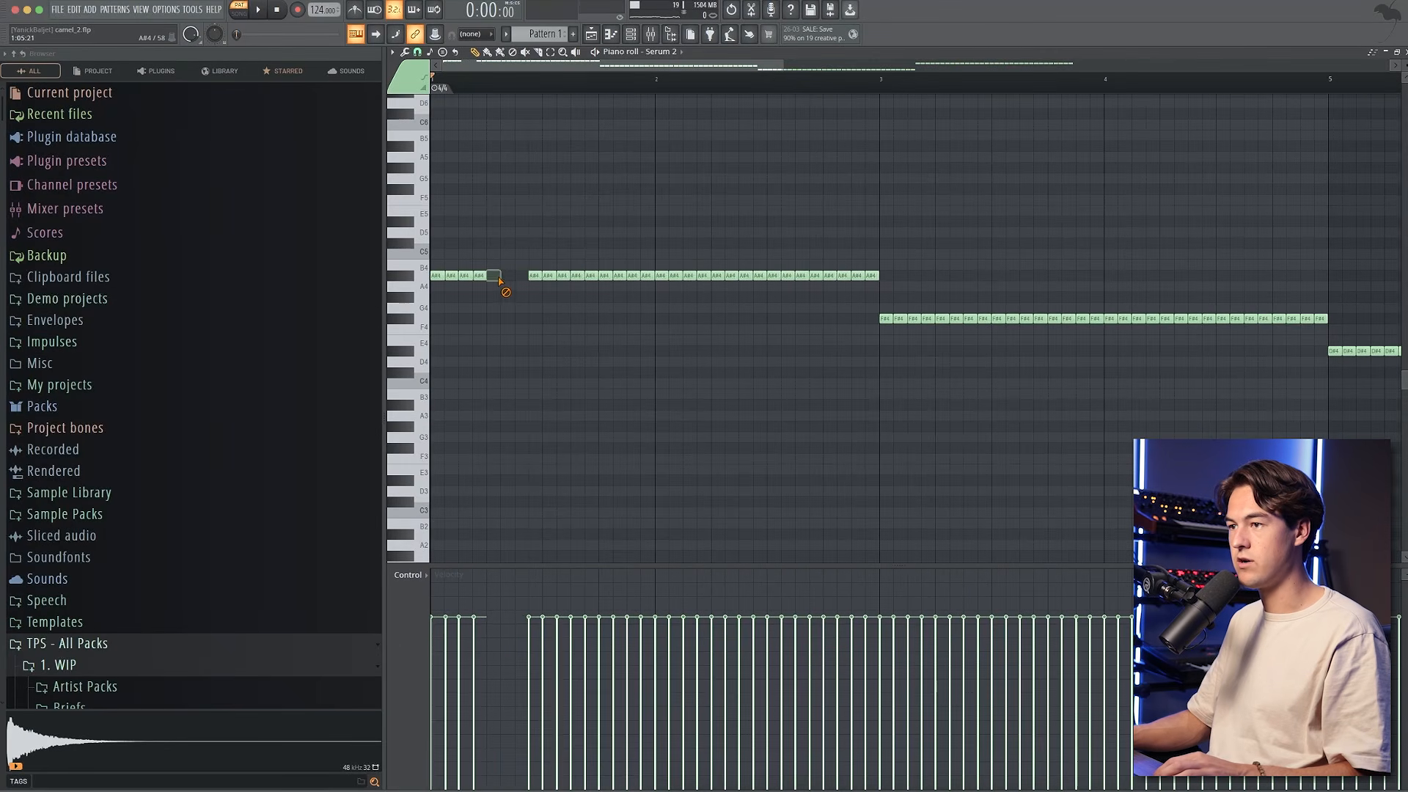
drag(499, 279, 841, 278)
drag(490, 78, 332, 86)
key(ctrl+b)
key(ctrl+b)
key(ctrl+b)
key(ctrl+b)
key(ctrl+b)
key(ctrl+b)
key(ctrl+b)
- Replace the old unswung runs with copies of the swung two-bar groove on F#4, D#4 and G#4 through bar 8
scroll(736, 262, down, 3)
key(ctrl+d)
drag(843, 323, 613, 305)
key(Delete)
drag(617, 85, 432, 85)
key(ctrl+b)
drag(841, 295, 618, 274)
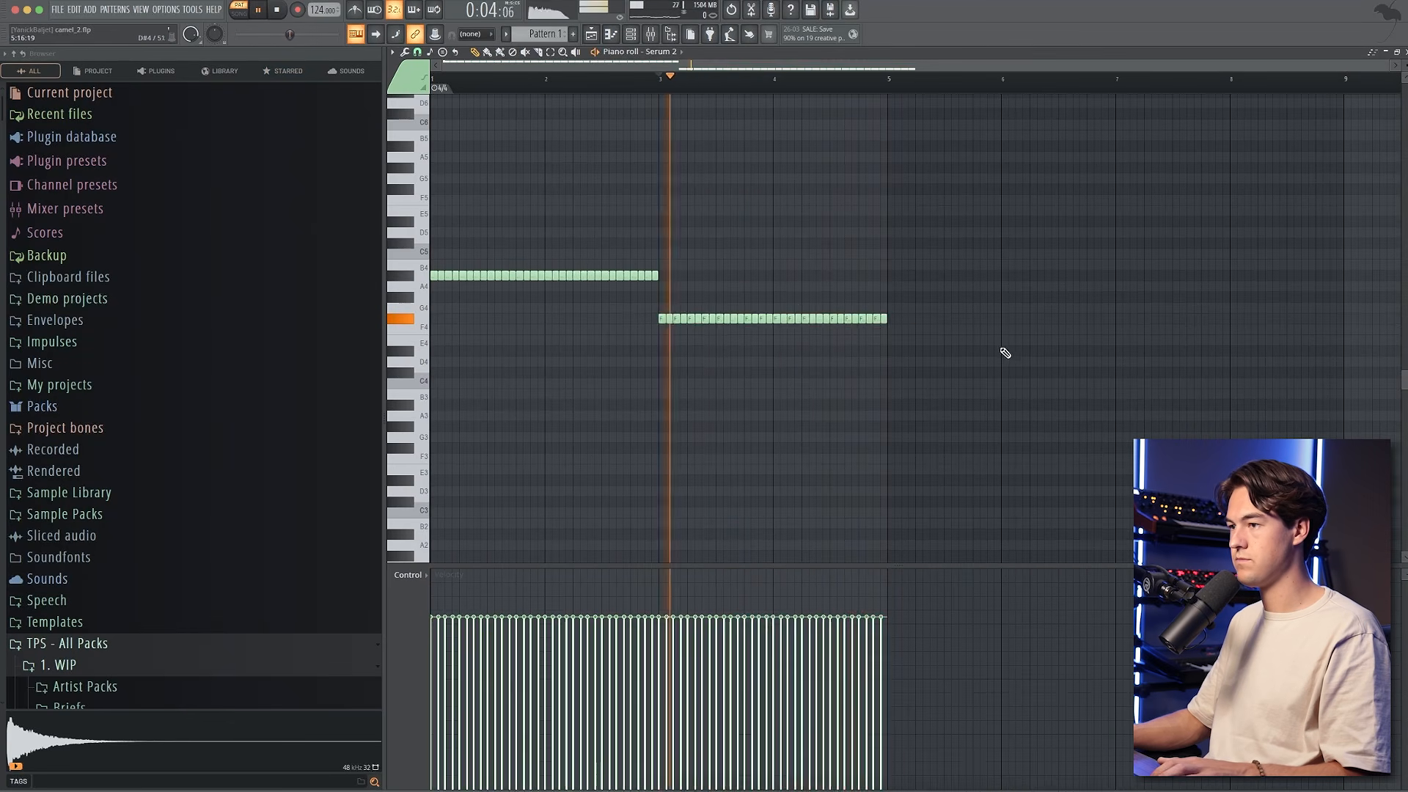
click(907, 317)
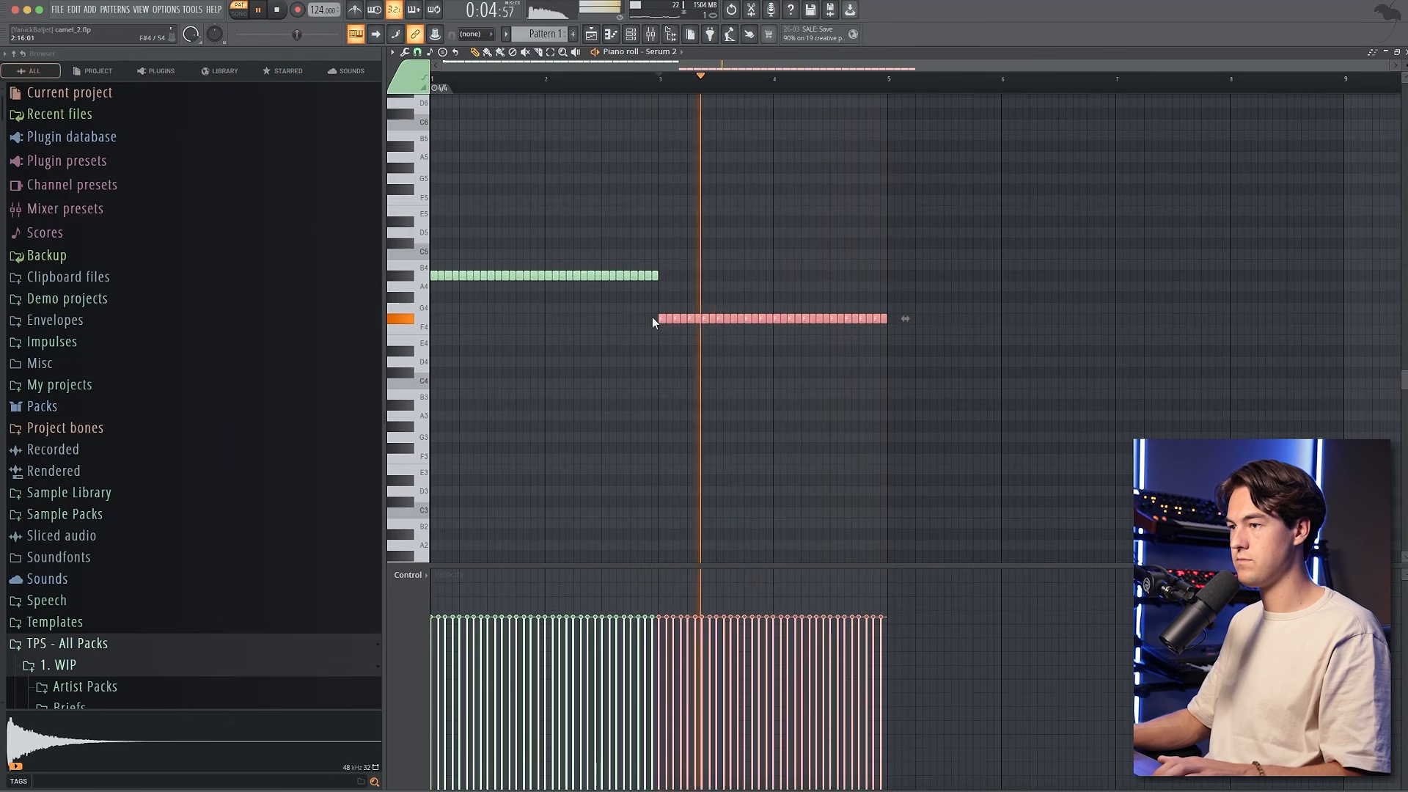
click(927, 350)
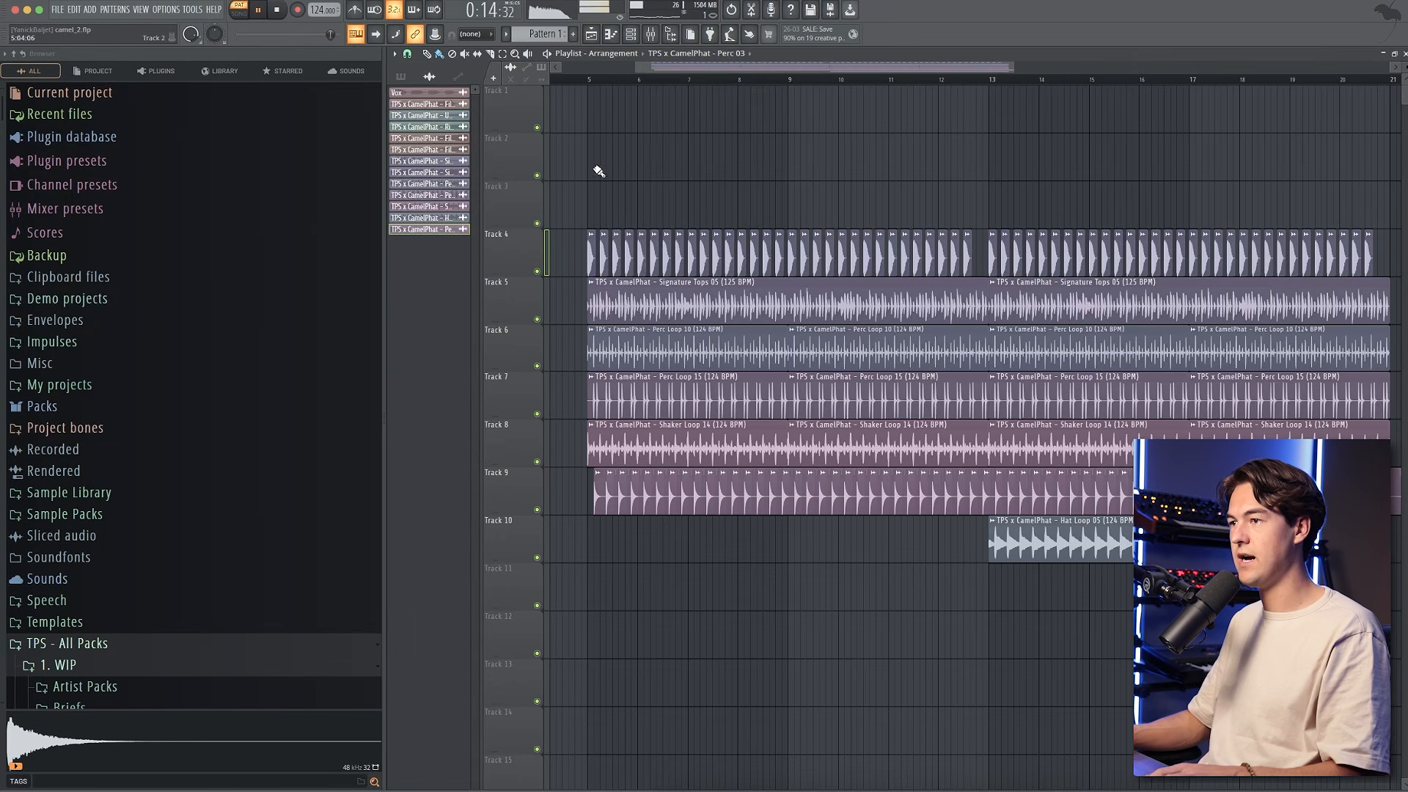
- Place Pattern 1 on Track 3 of the playlist at bar 5 and again at bar 13
click(690, 54)
click(684, 234)
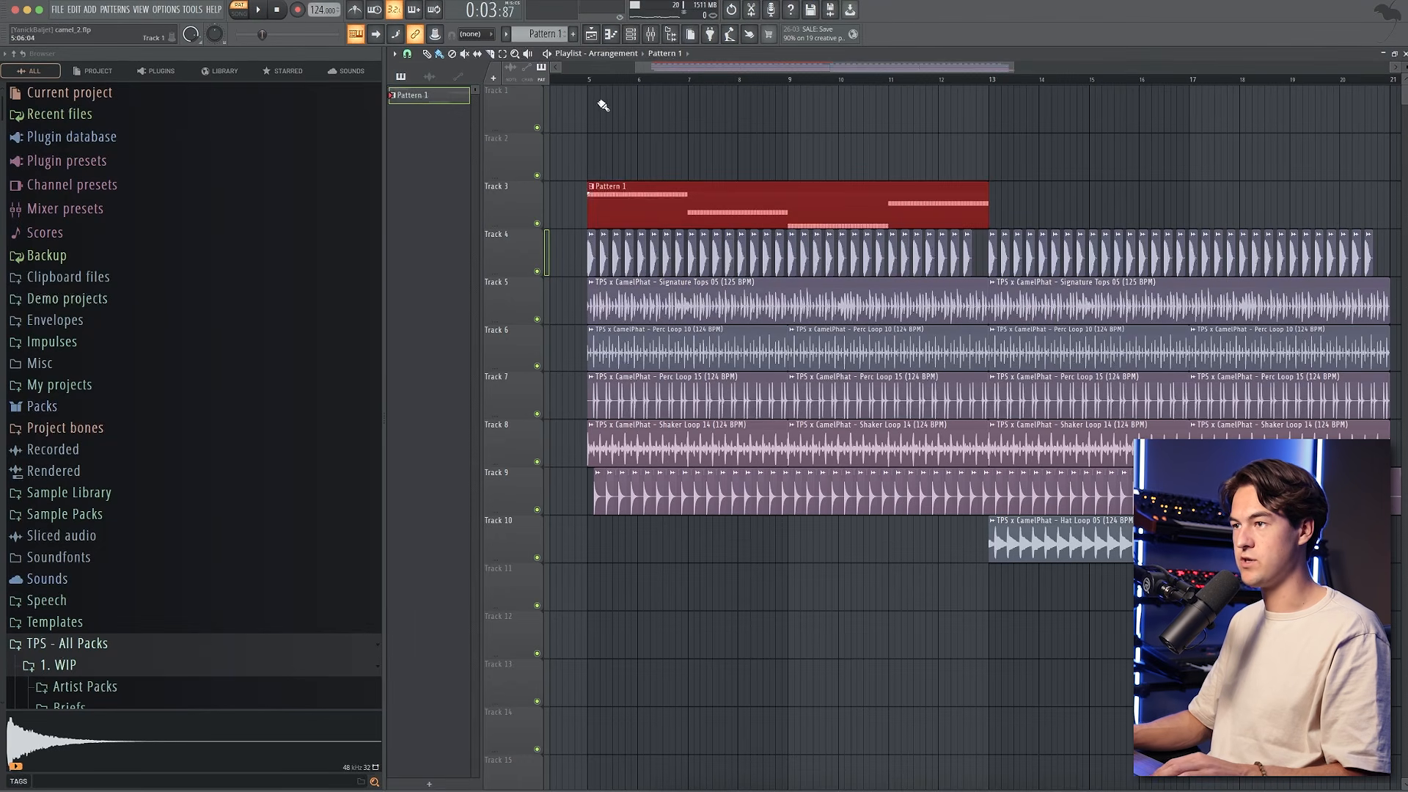
scroll(629, 151, down, 1)
key(space)
click(962, 212)
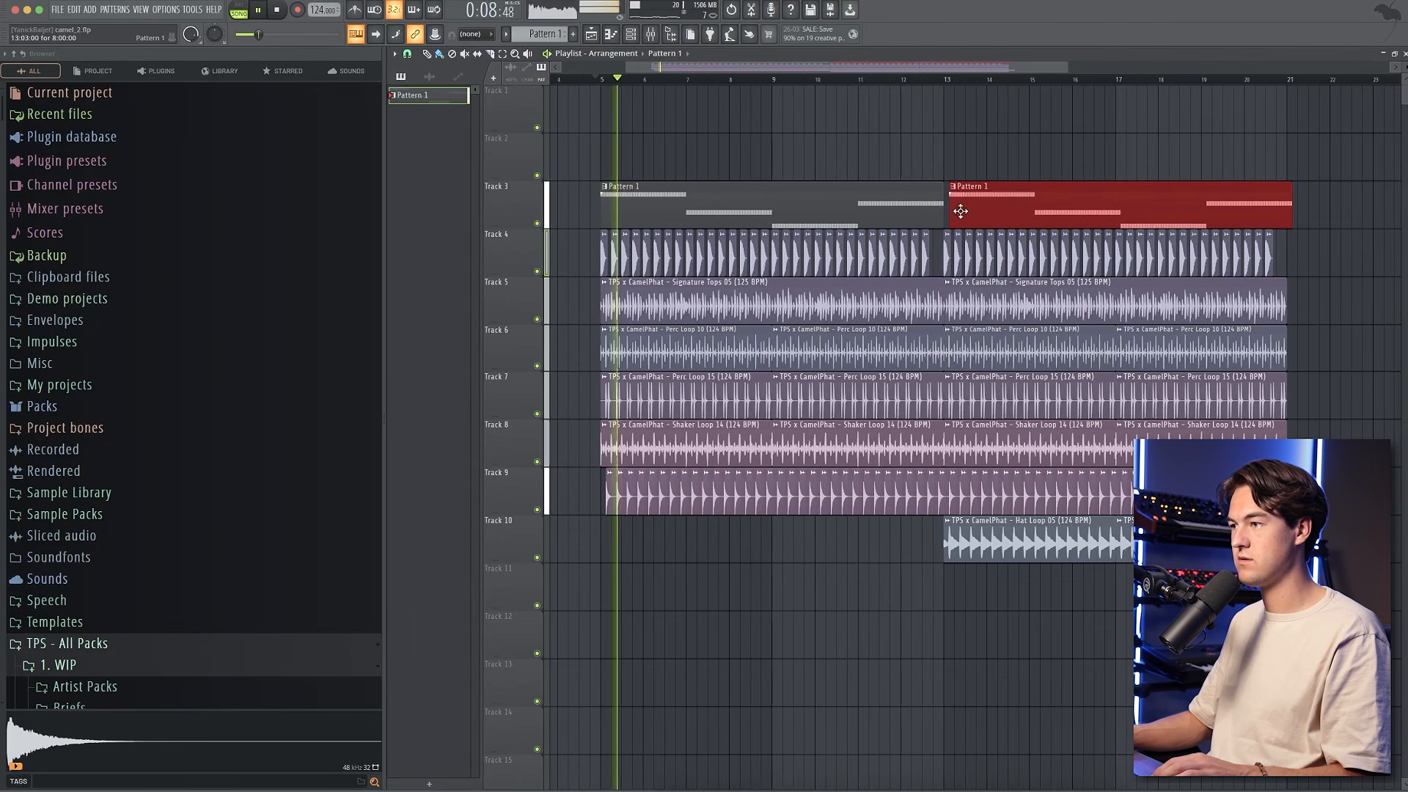
- Open the first Serum 2 channel's synth, set its Plucky macro to about 47 and adjust the Detune macro
click(631, 34)
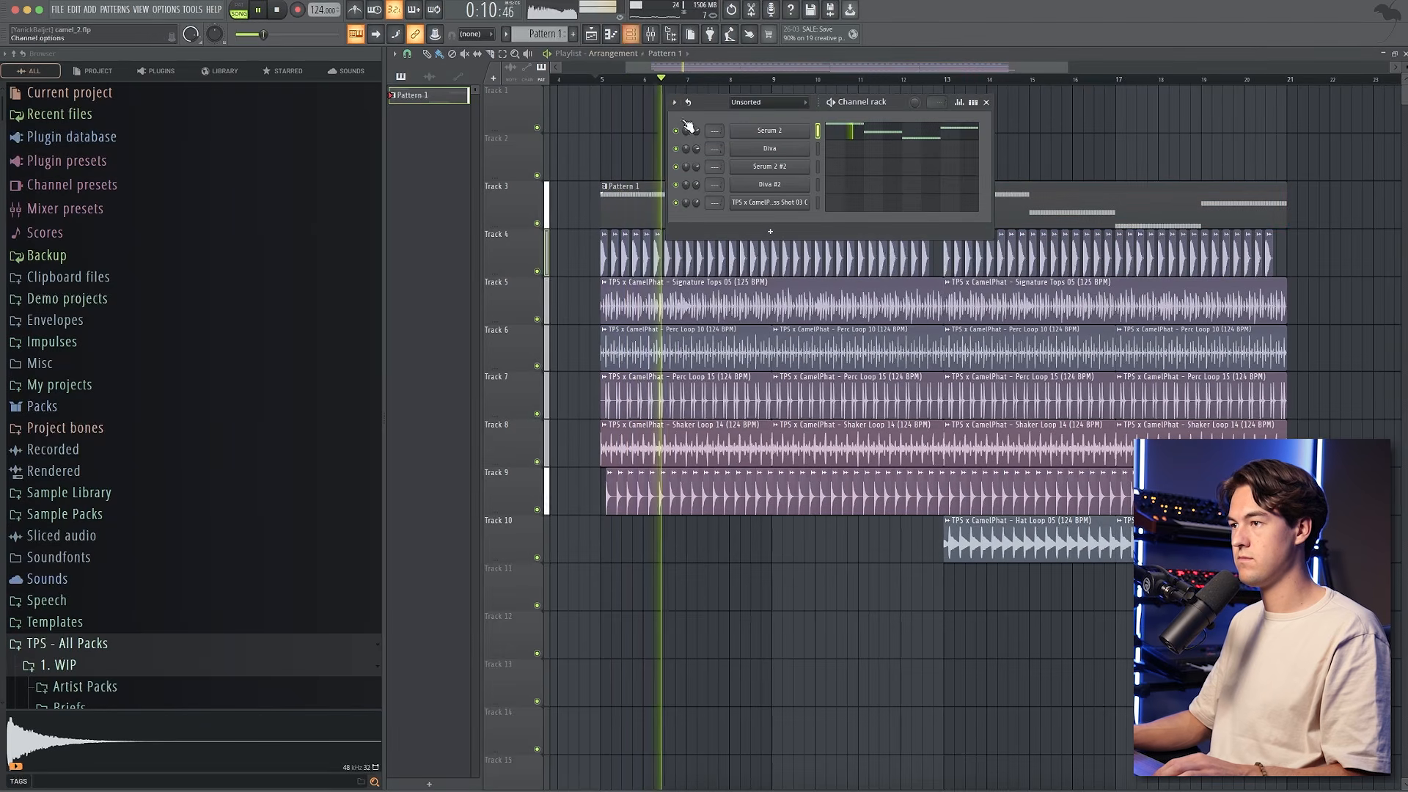
click(744, 130)
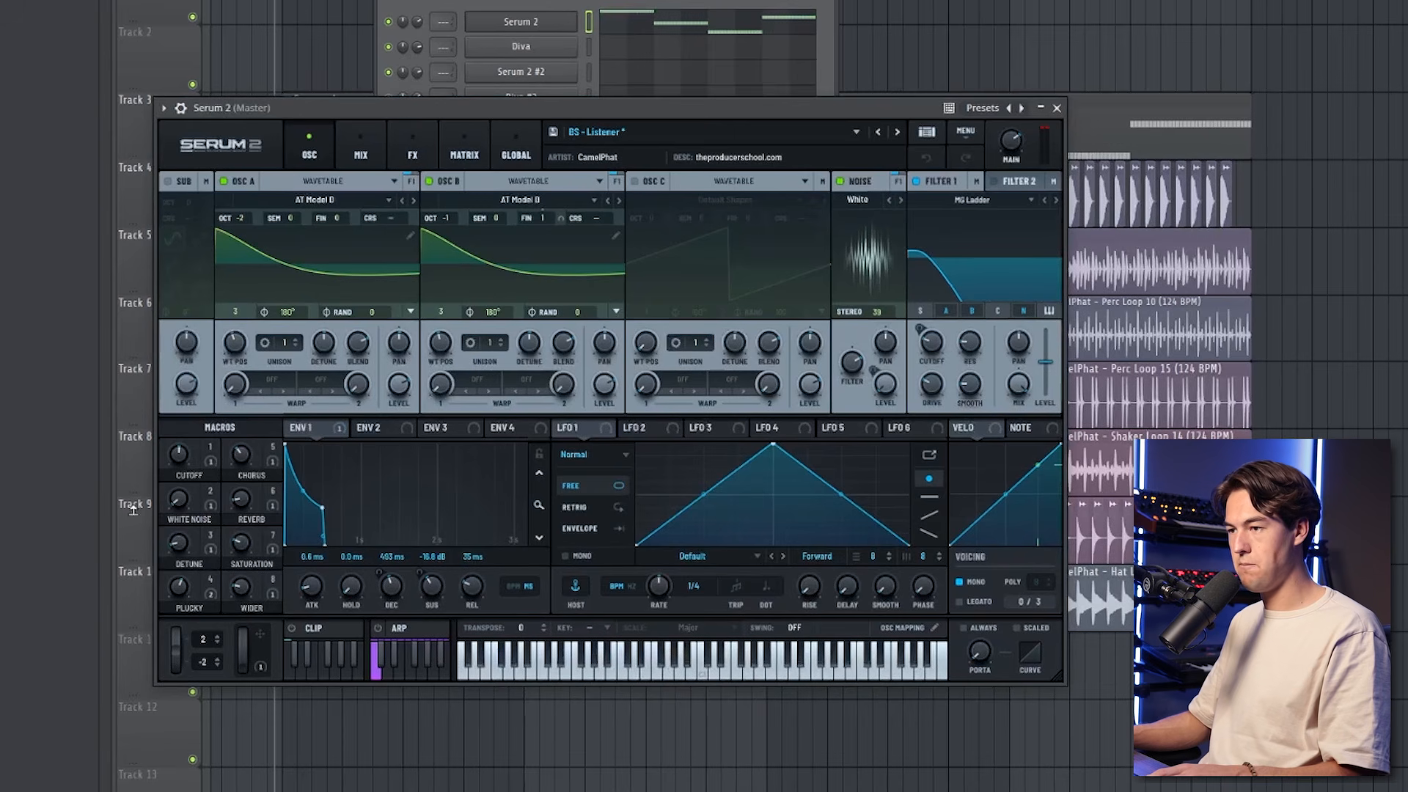
drag(181, 586, 179, 606)
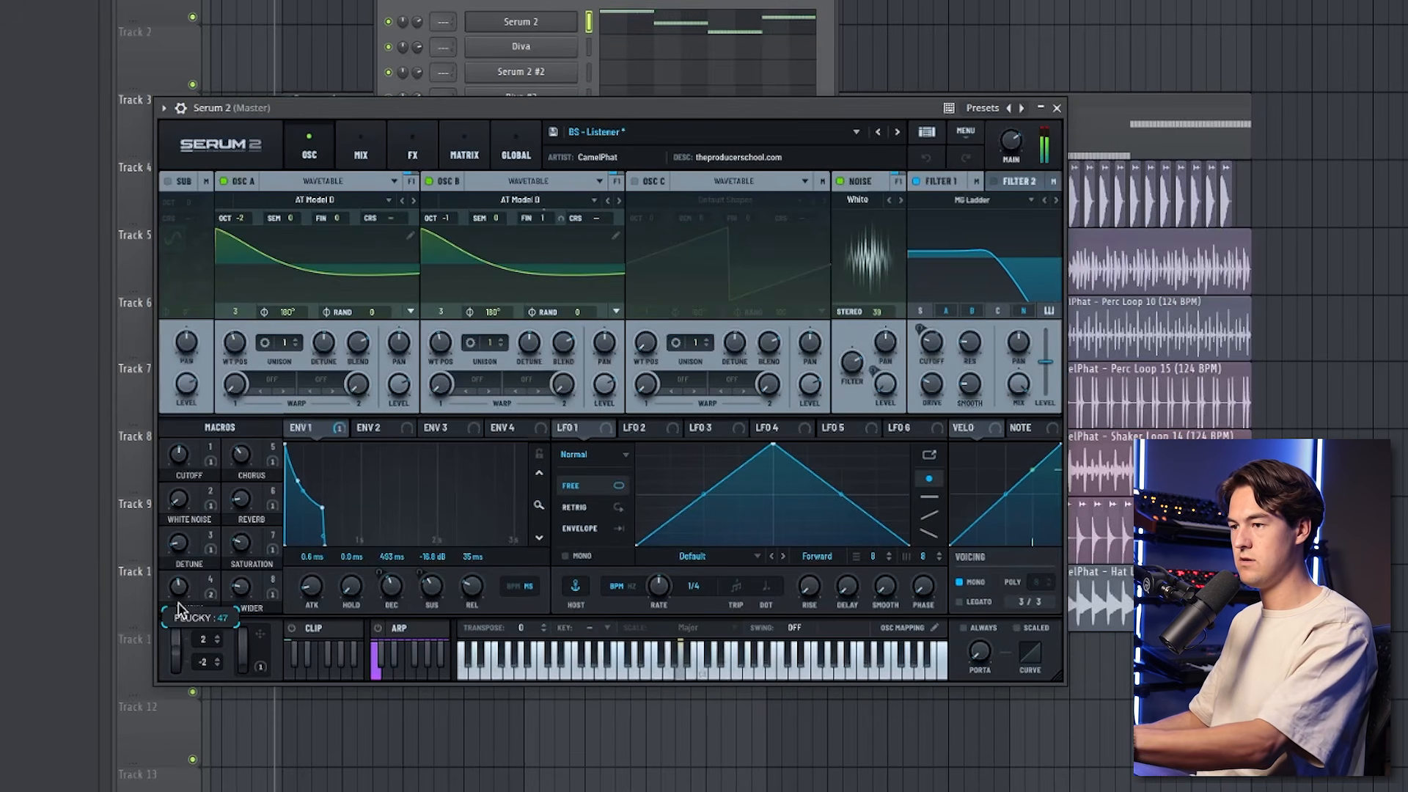
drag(188, 555, 189, 571)
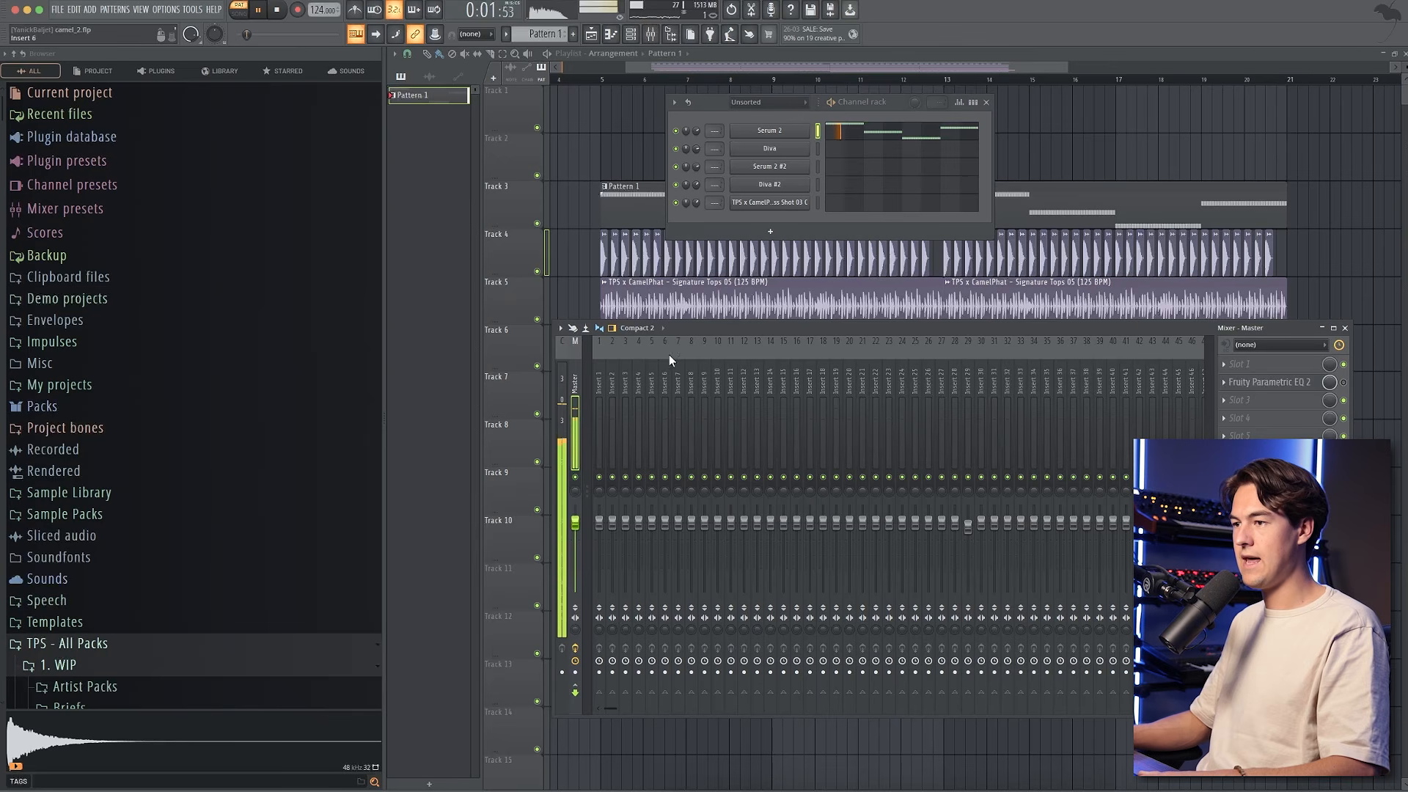
- Route the first Serum 2 channel to mixer insert 3 and load Fruity Parametric EQ 2 on that insert
key(space)
key(ctrl+l)
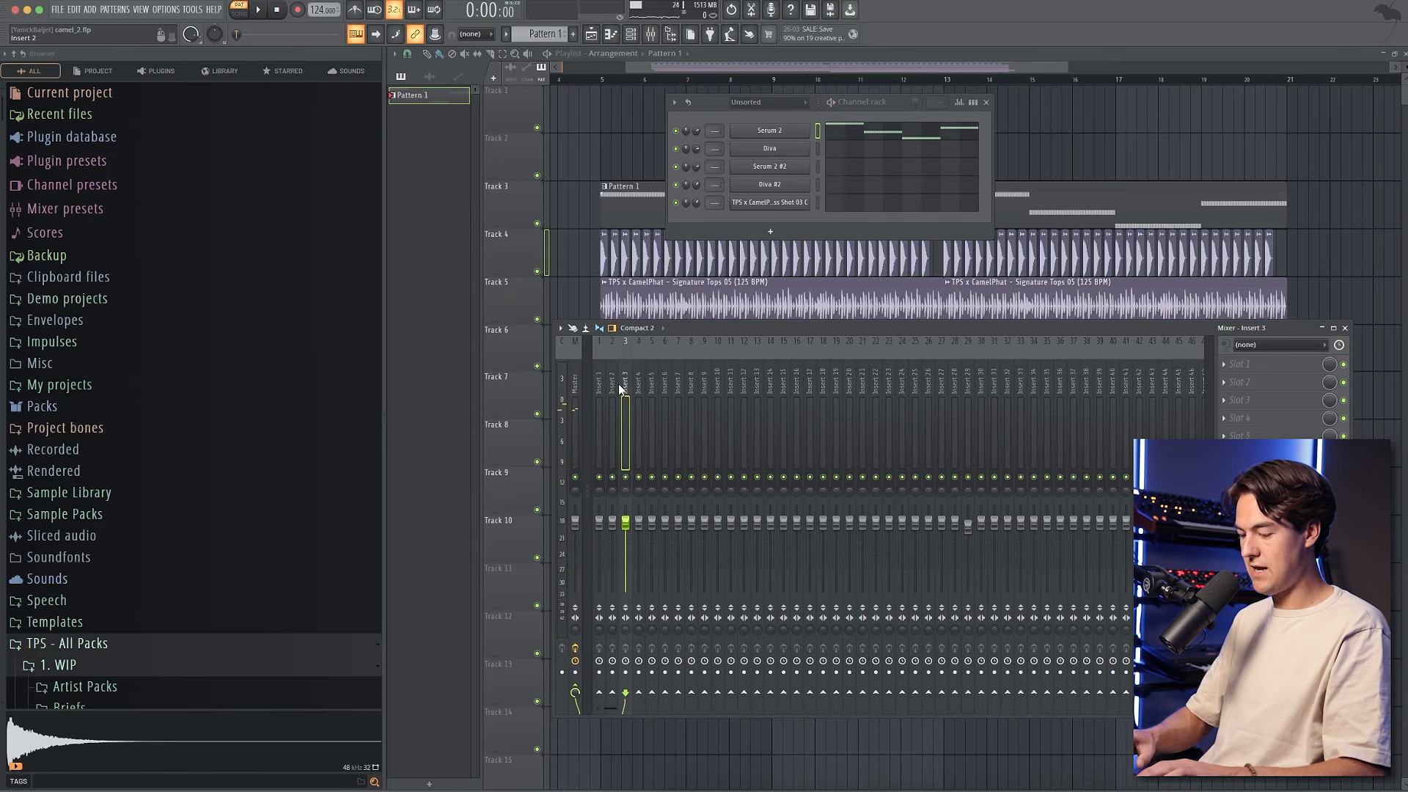
click(1268, 382)
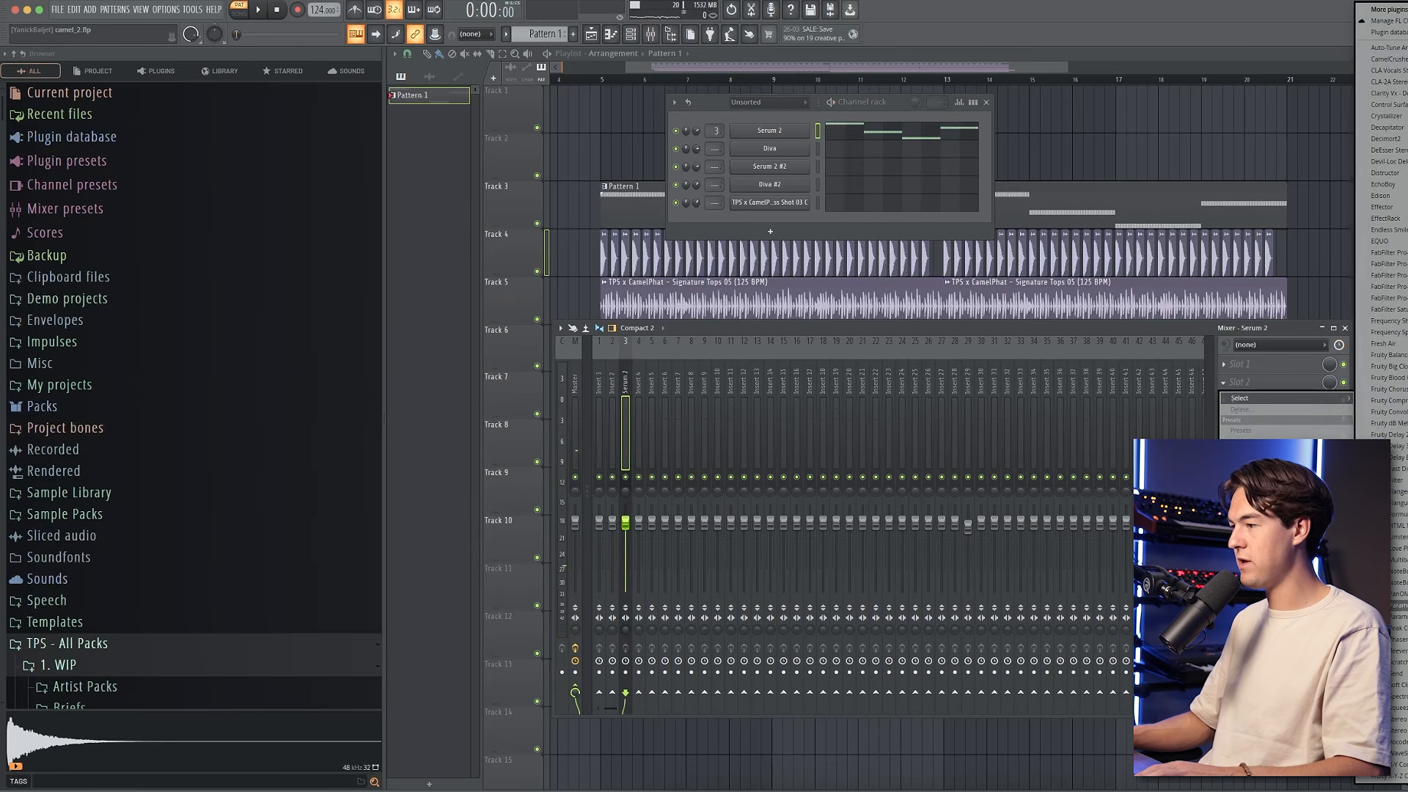
click(1397, 606)
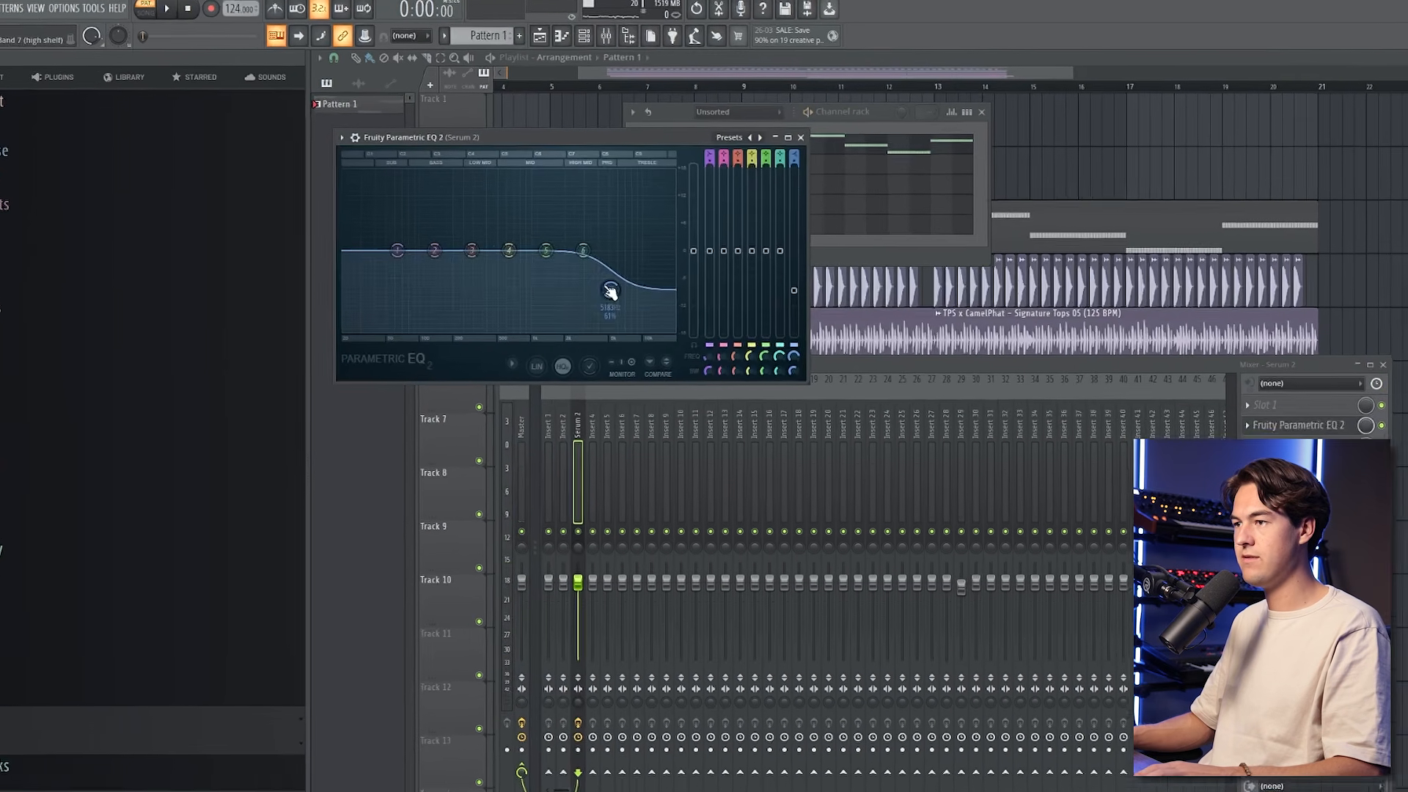
- Shape the Serum 2 EQ during playback, cutting the highs with the band 7 high shelf
key(space)
drag(655, 261, 652, 255)
drag(569, 317, 555, 314)
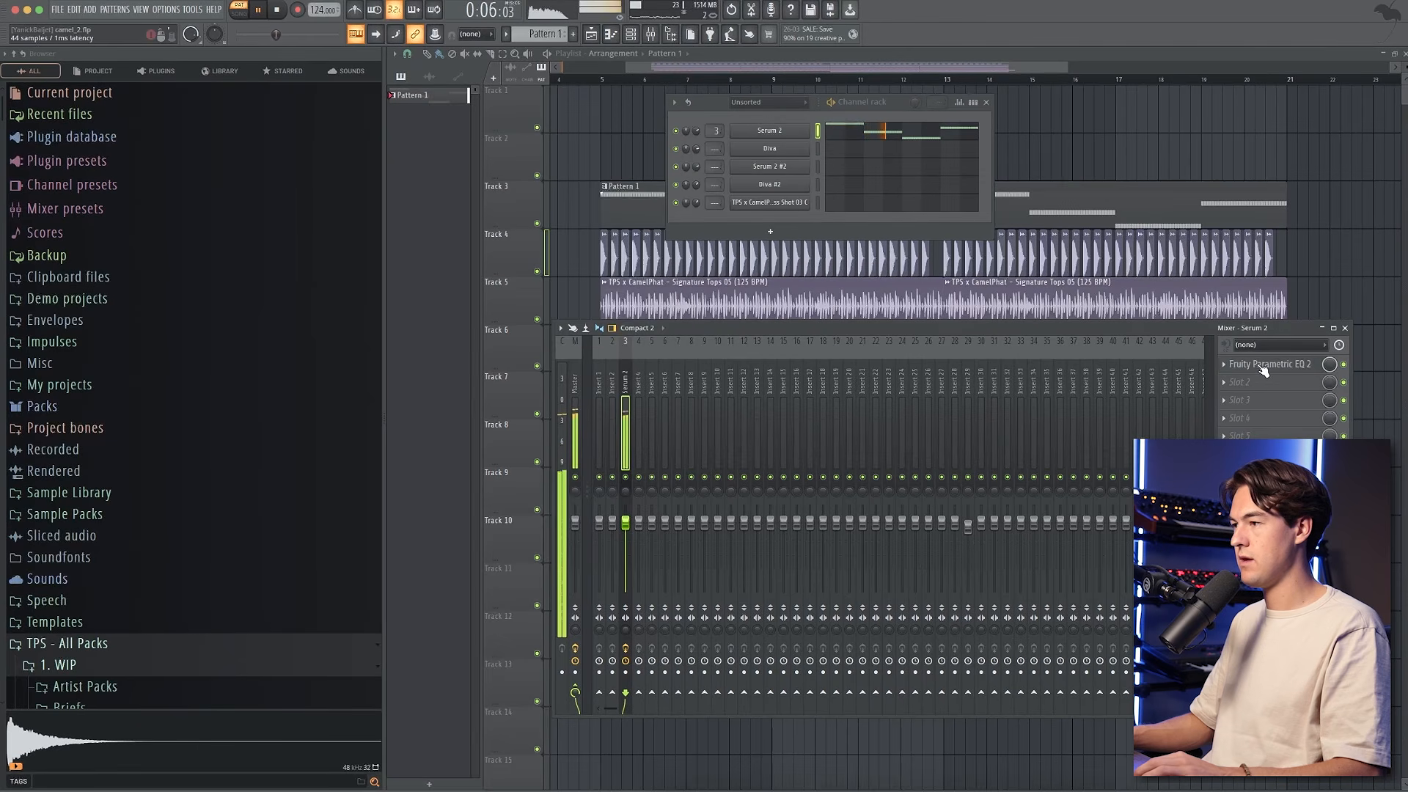
- Load Kickstart 2 in slot 4 of the Serum 2 insert, choose the second ducking curve and enable Band mode
key(space)
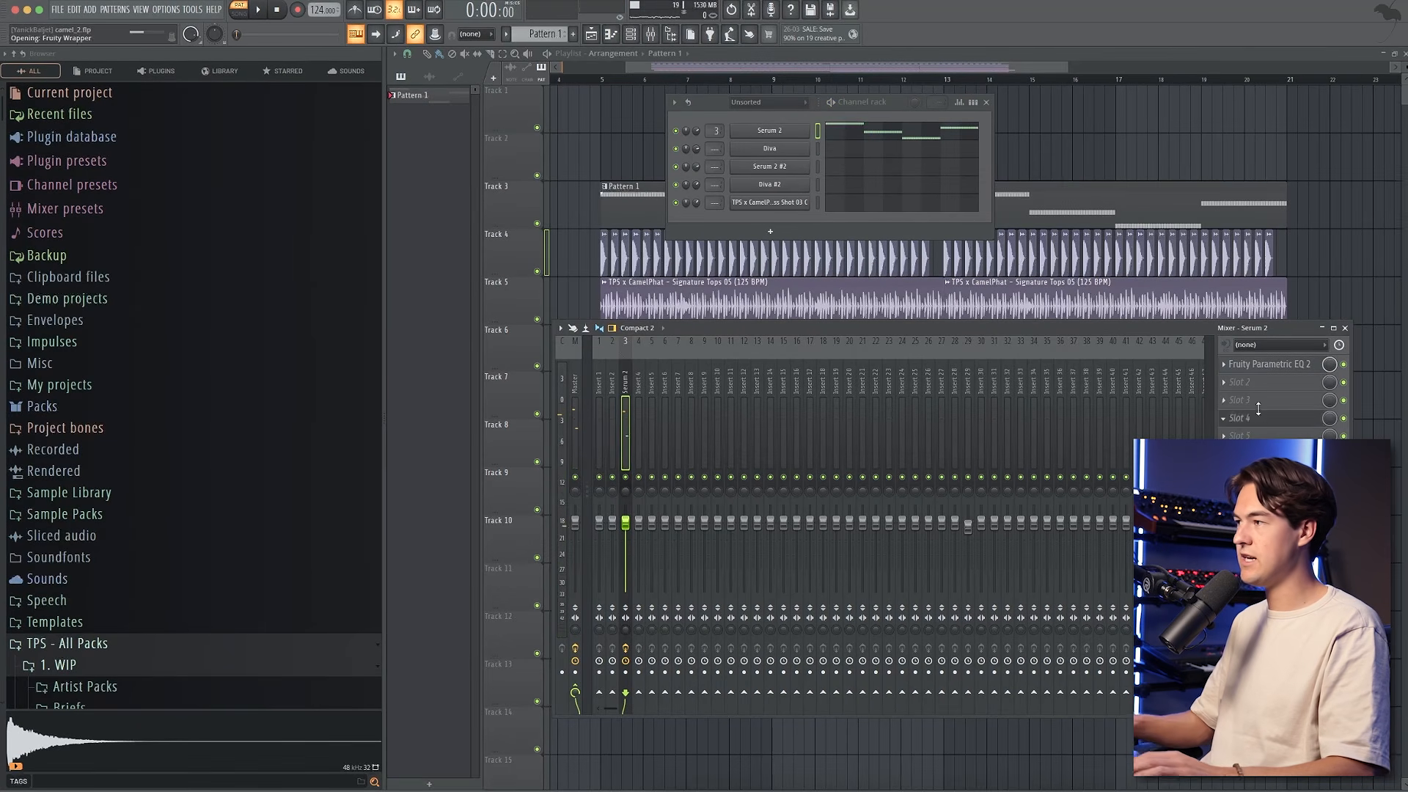
drag(192, 88, 428, 169)
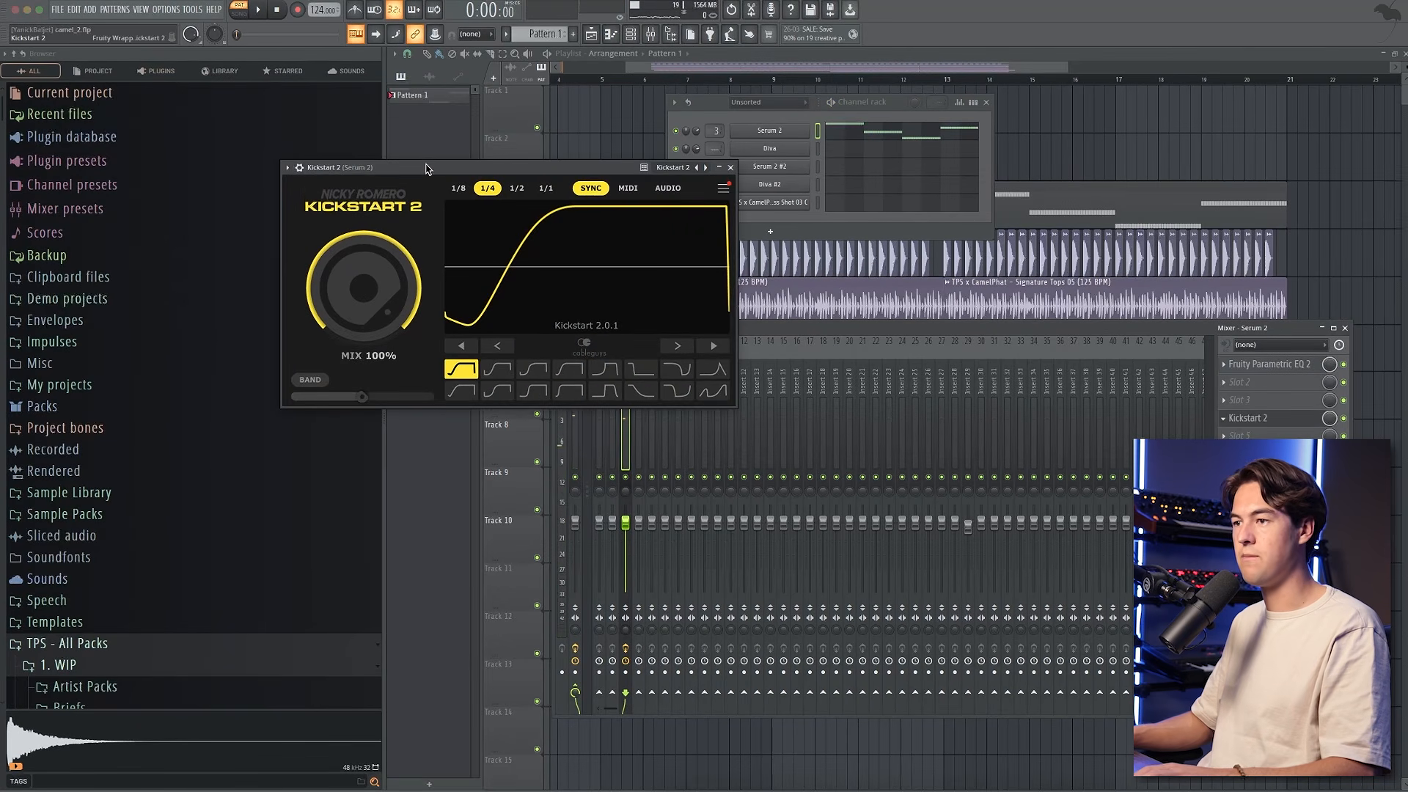
click(493, 368)
drag(462, 169, 626, 196)
click(474, 408)
key(space)
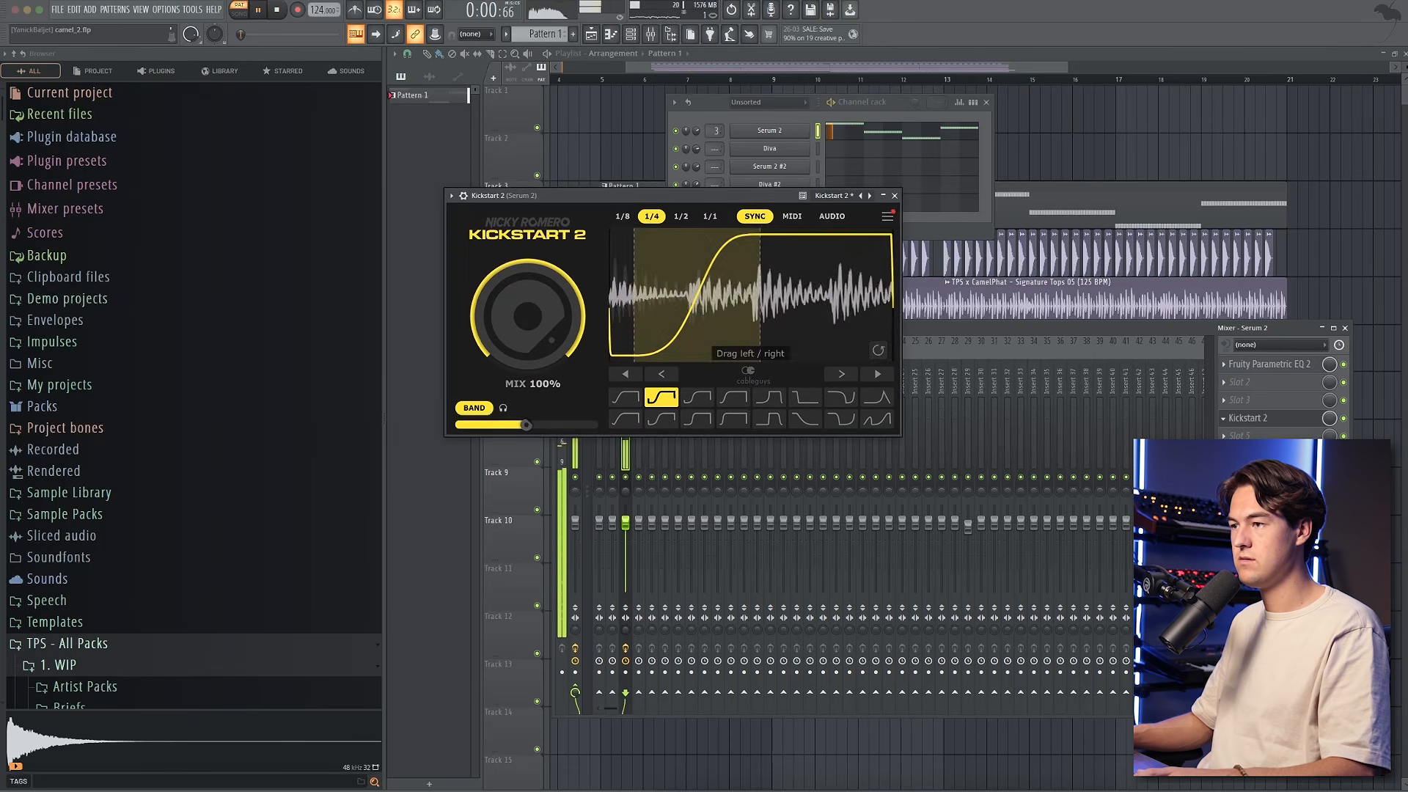
- Play the arrangement from bar 5 with only the kick on Track 4 and Pattern 1 on Track 3 audible
click(603, 82)
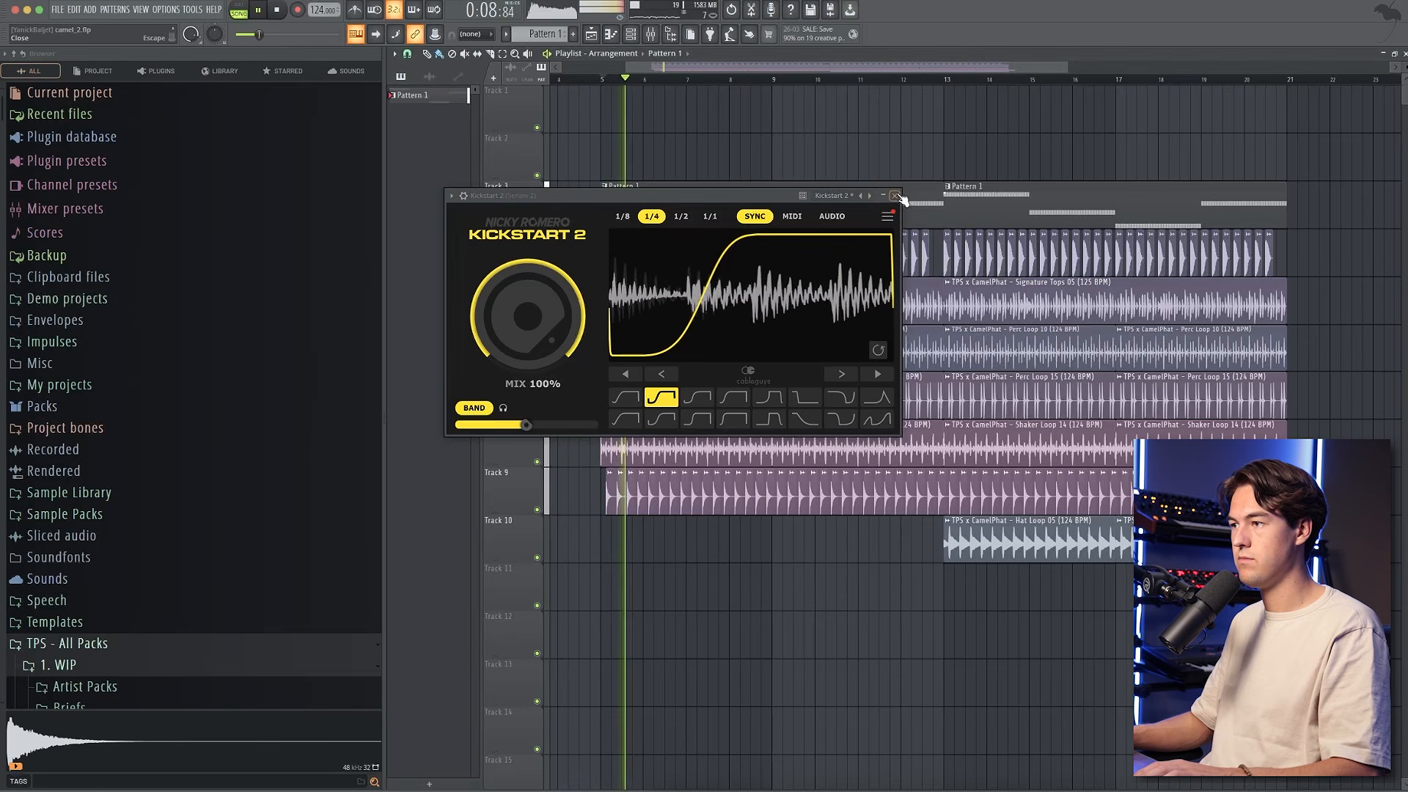
right_click(539, 270)
click(538, 224)
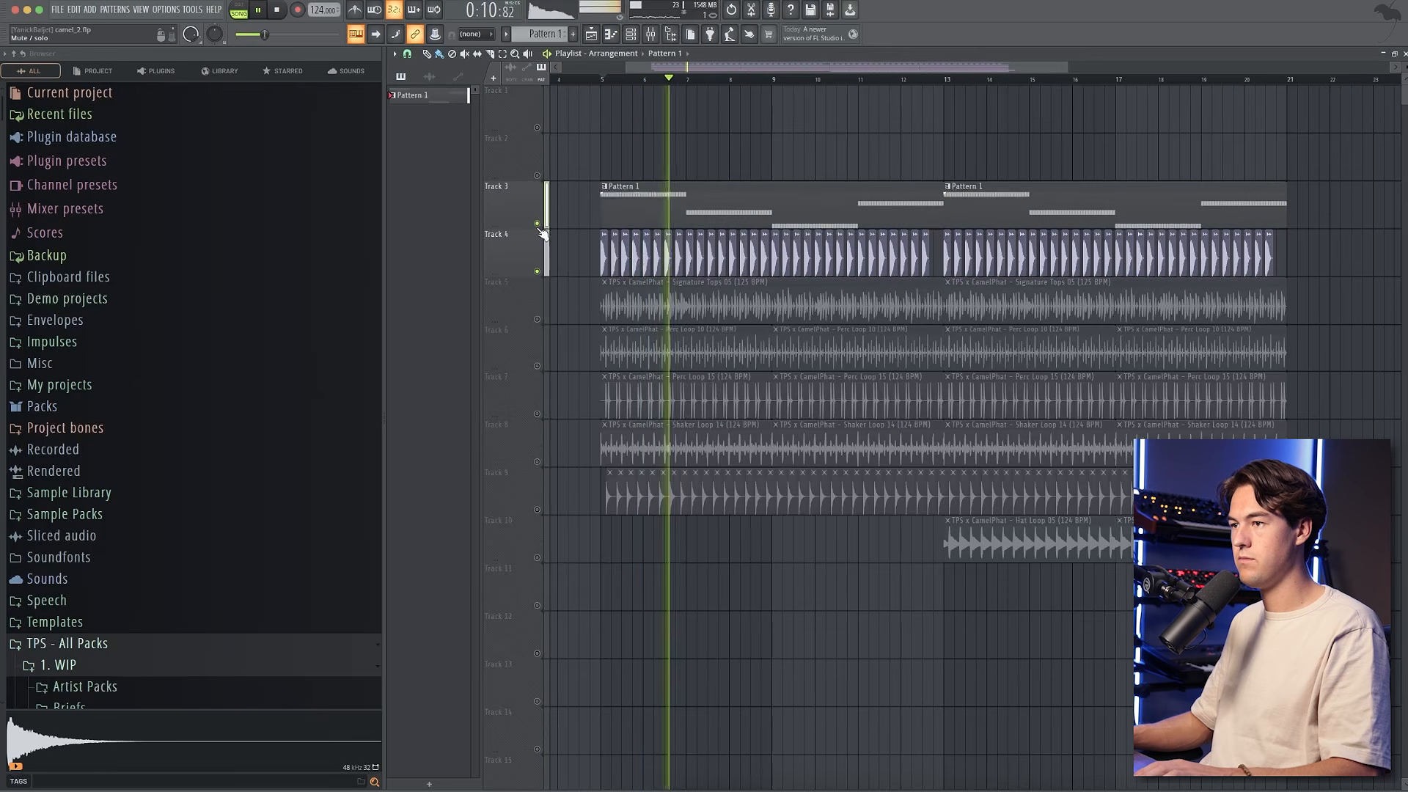
- Reopen Kickstart 2, try ducking with Band mode off, lower the mix to 81% and turn Band mode back on
click(650, 35)
click(1247, 418)
click(474, 408)
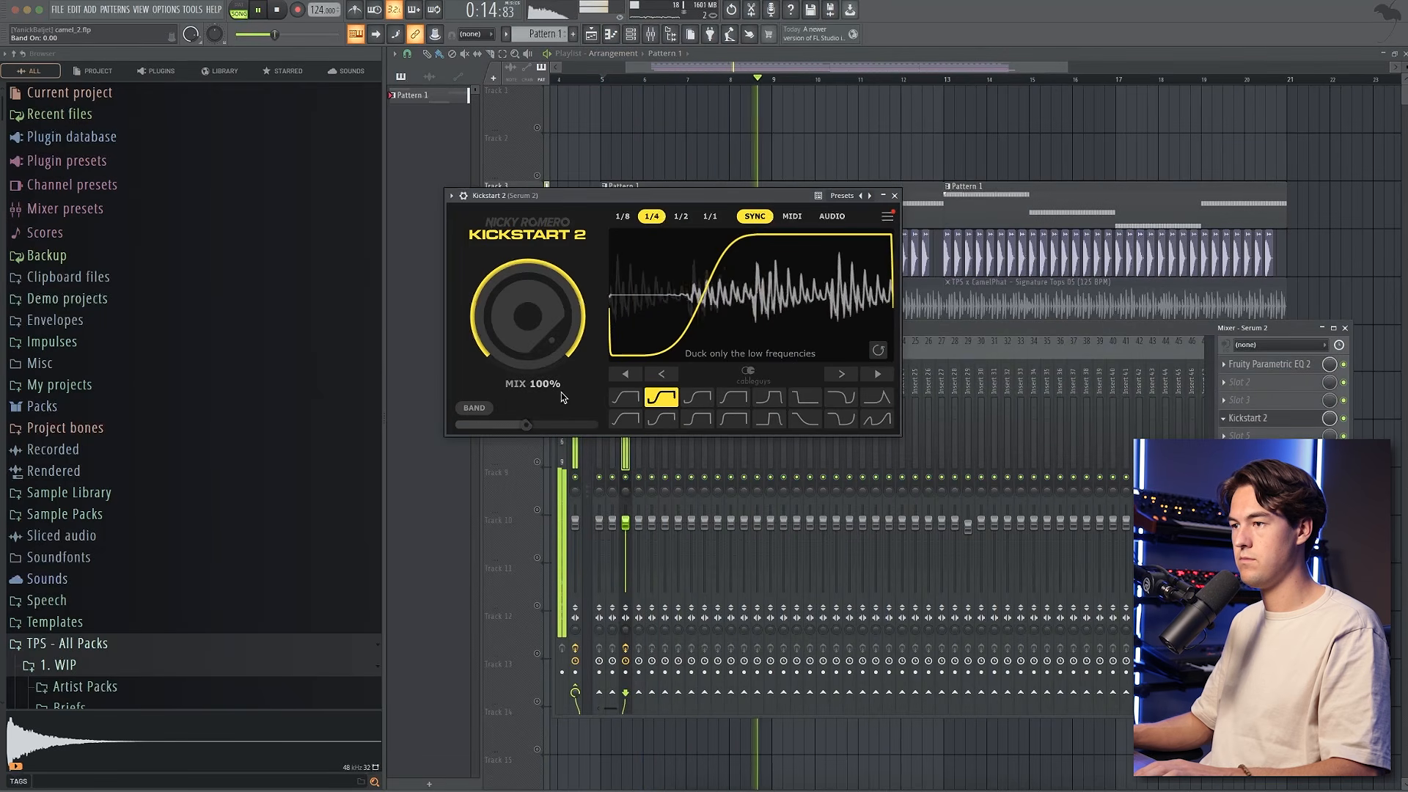
drag(539, 319, 539, 345)
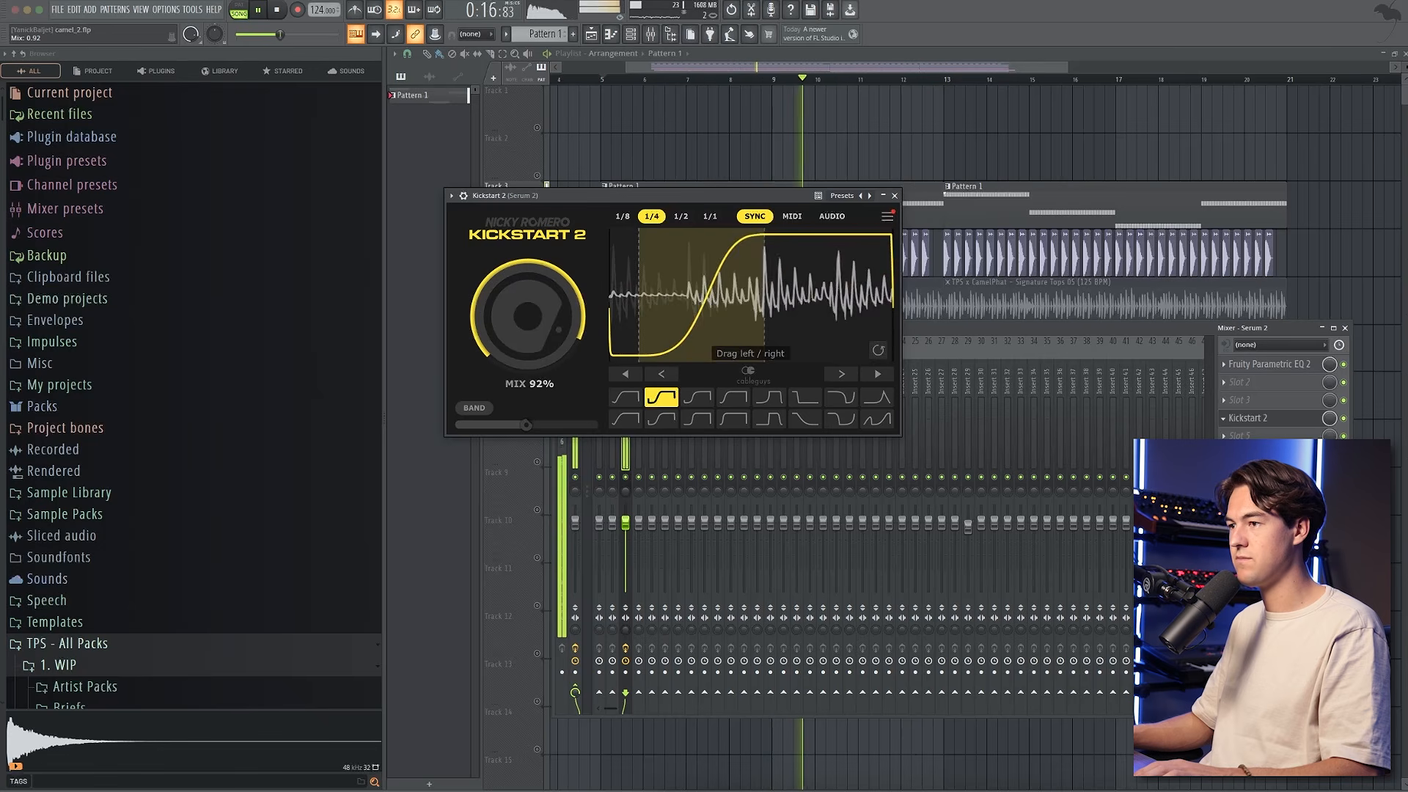
drag(539, 322, 539, 328)
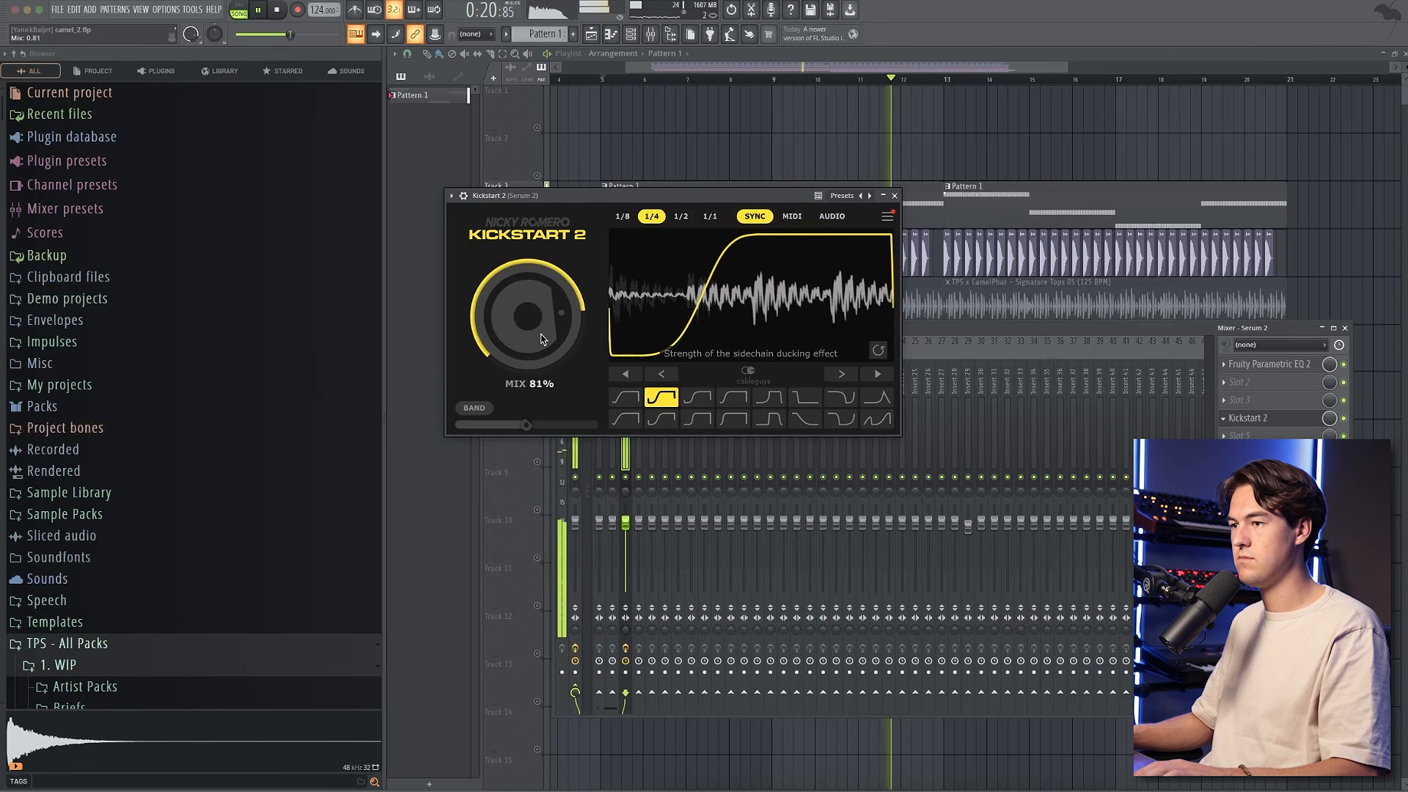
click(474, 408)
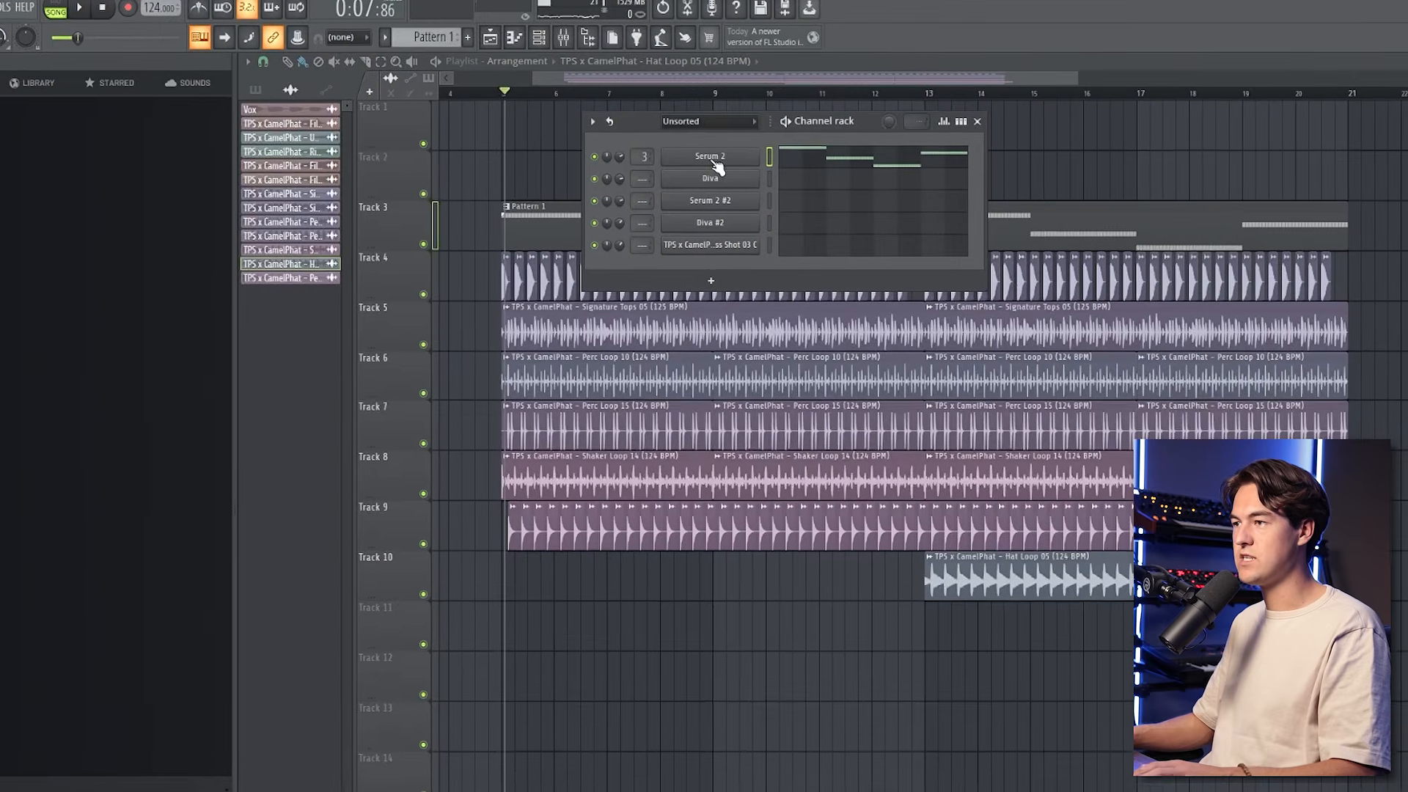
- Open the Serum 2 channel and adjust its Cutoff macro while the arrangement plays
click(715, 167)
key(space)
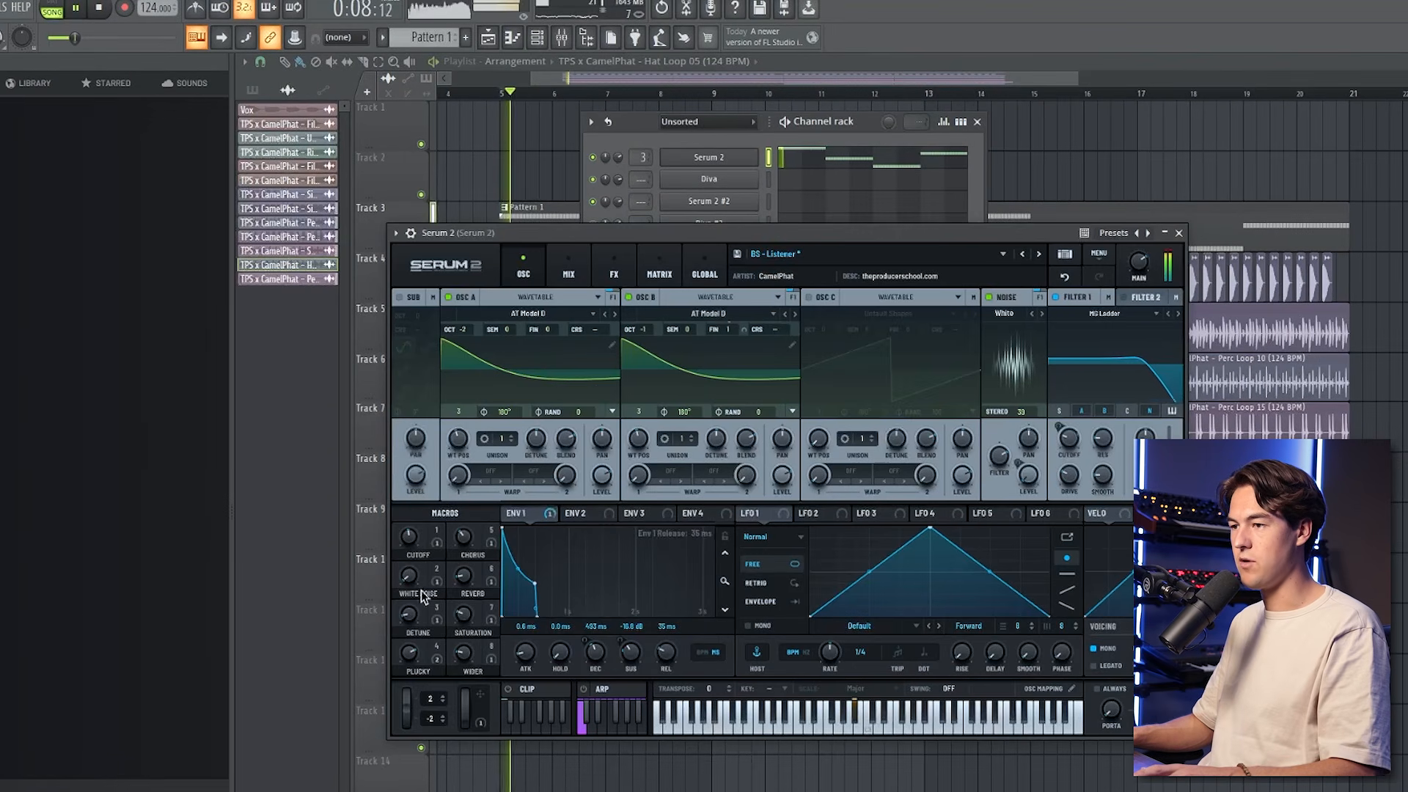
mouse_move(409, 542)
mouse_down()
mouse_move(416, 505)
mouse_move(413, 551)
mouse_up()
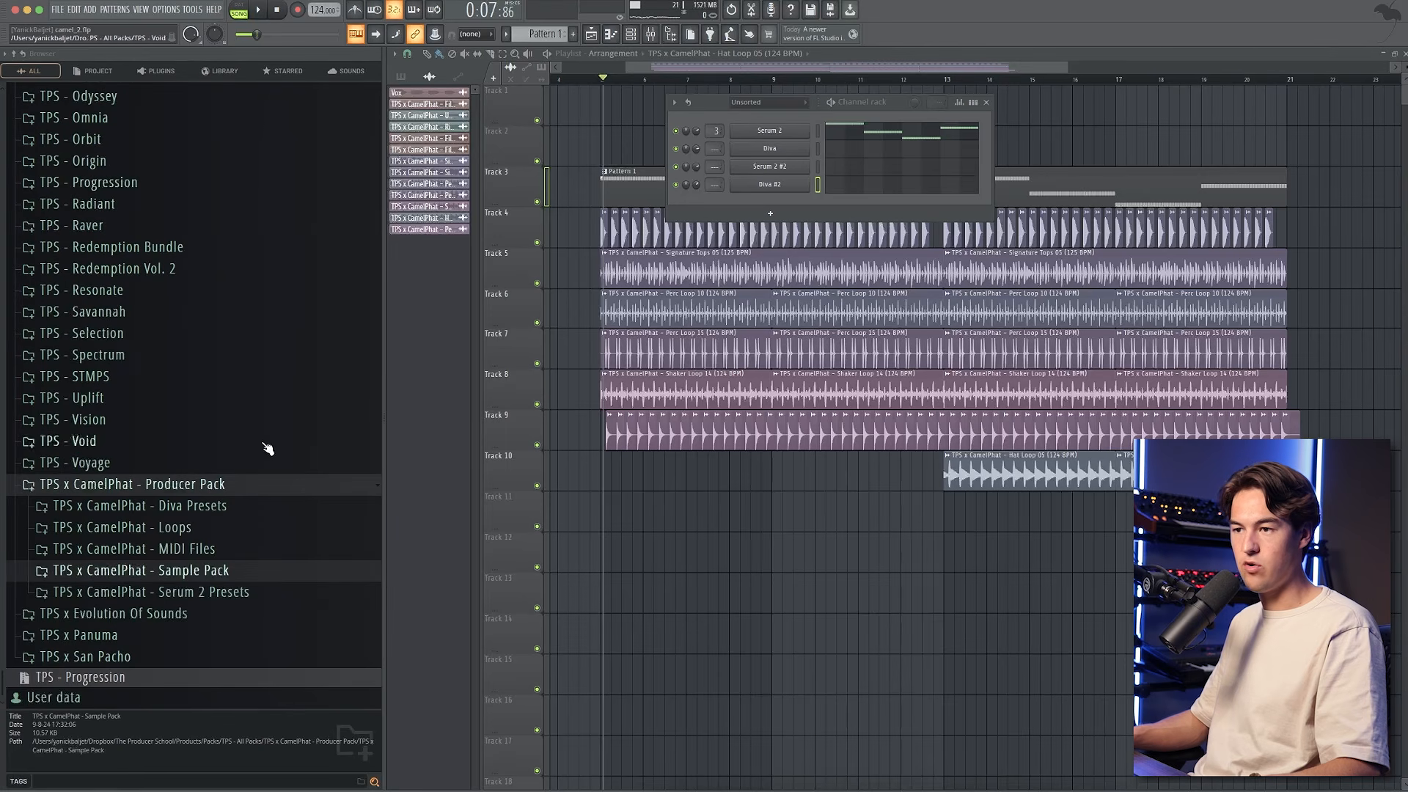
- Open the Signature Sounds folder of the TPS x CamelPhat Sample Pack in the browser
click(159, 506)
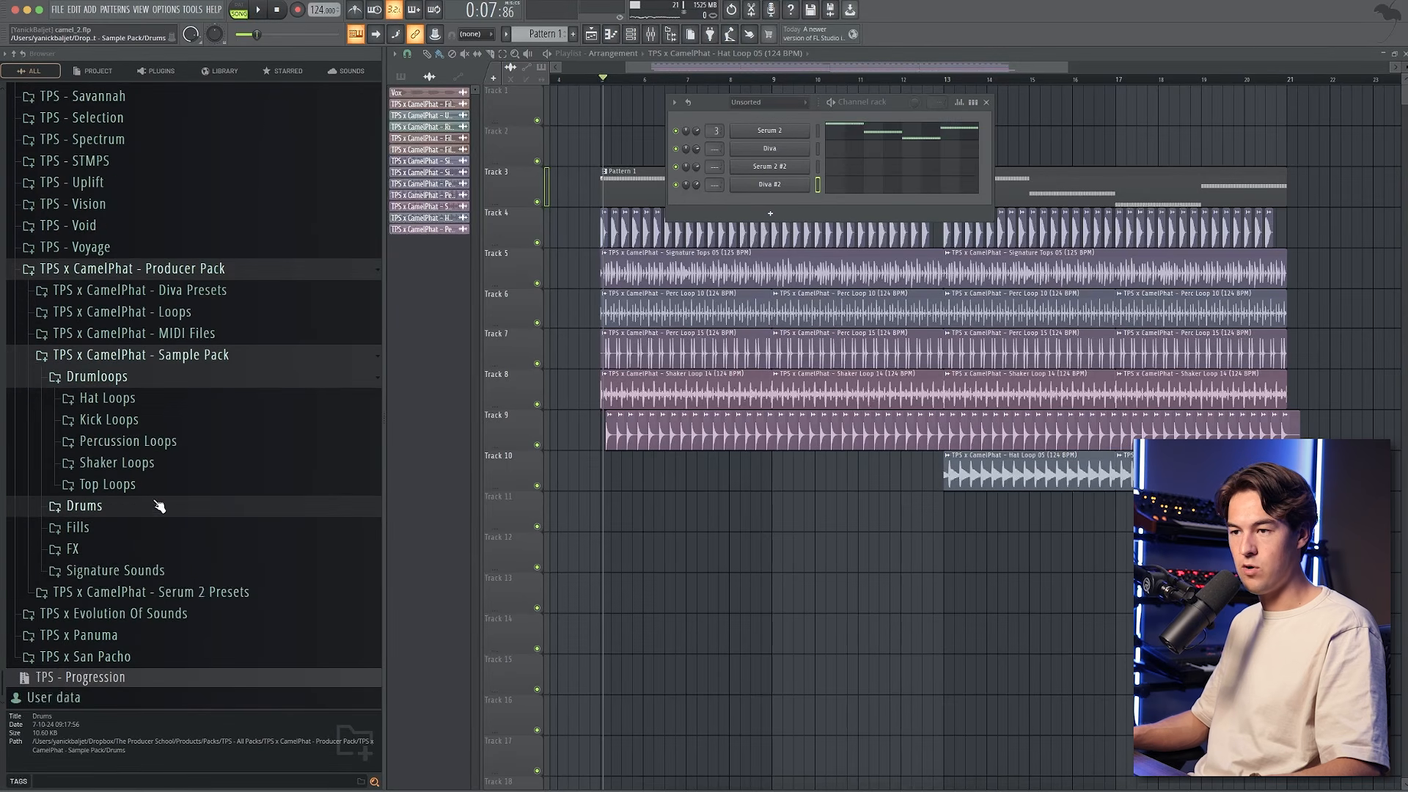
click(184, 572)
scroll(205, 513, down, 5)
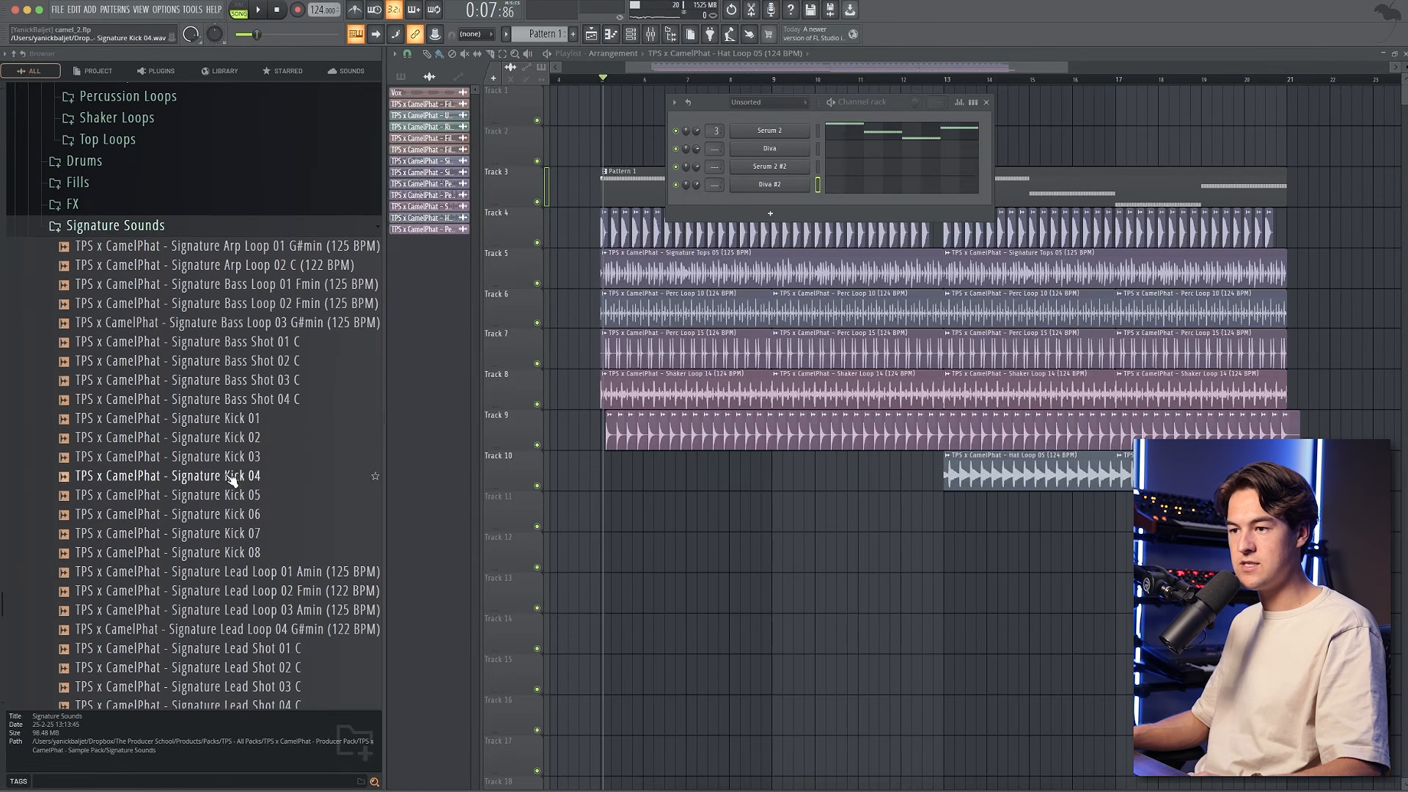
scroll(231, 481, down, 3)
scroll(269, 290, down, 3)
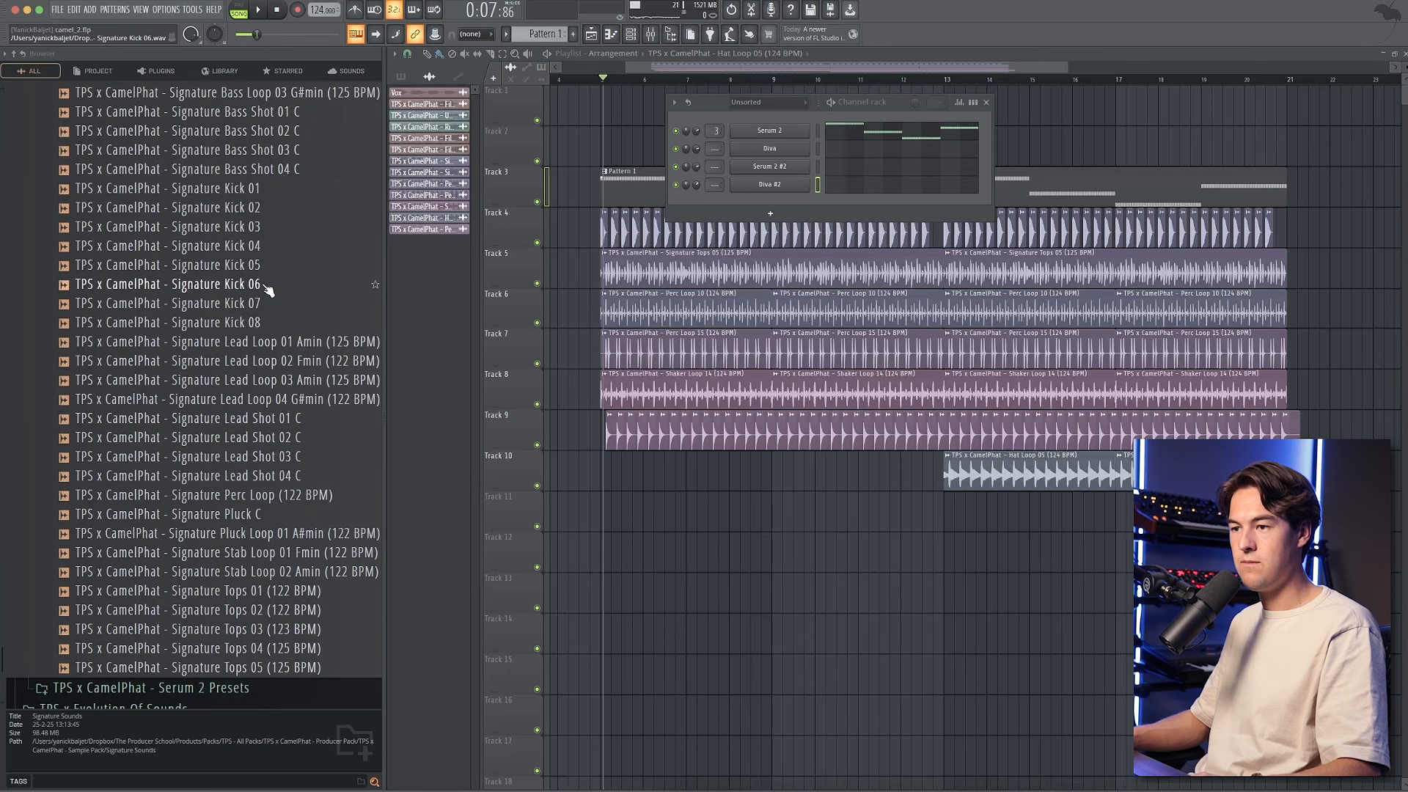
- Audition Signature Lead Shots 04, 03 and 02, followed by Signature Bass Shots 04, 03 and 01
click(283, 478)
click(284, 457)
click(286, 438)
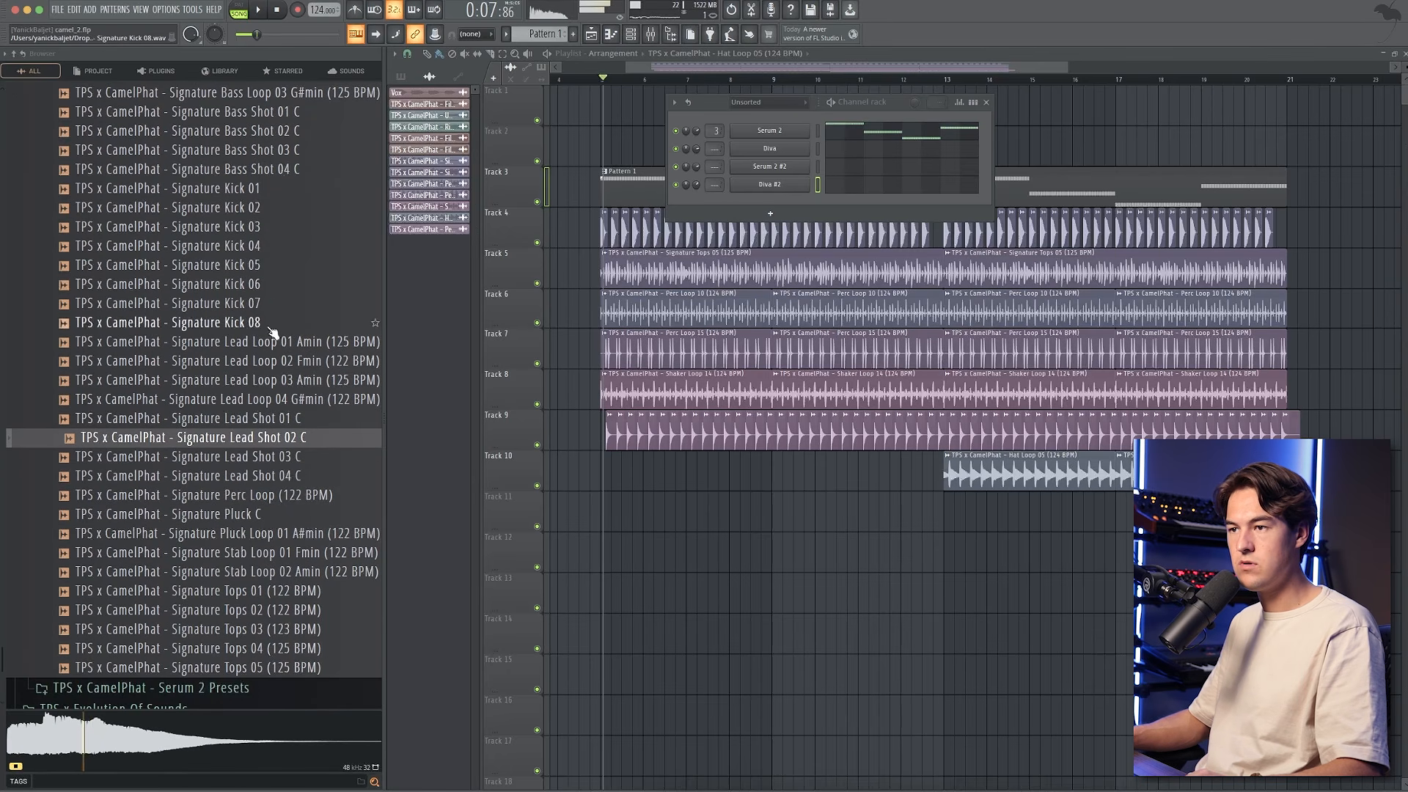
scroll(262, 339, up, 3)
click(279, 285)
click(281, 266)
click(292, 228)
- Add Signature Bass Shot 03 C as a channel and place short notes A#4, F#4, D#4 and G#4 at bars 1, 3, 5 and 7
click(280, 268)
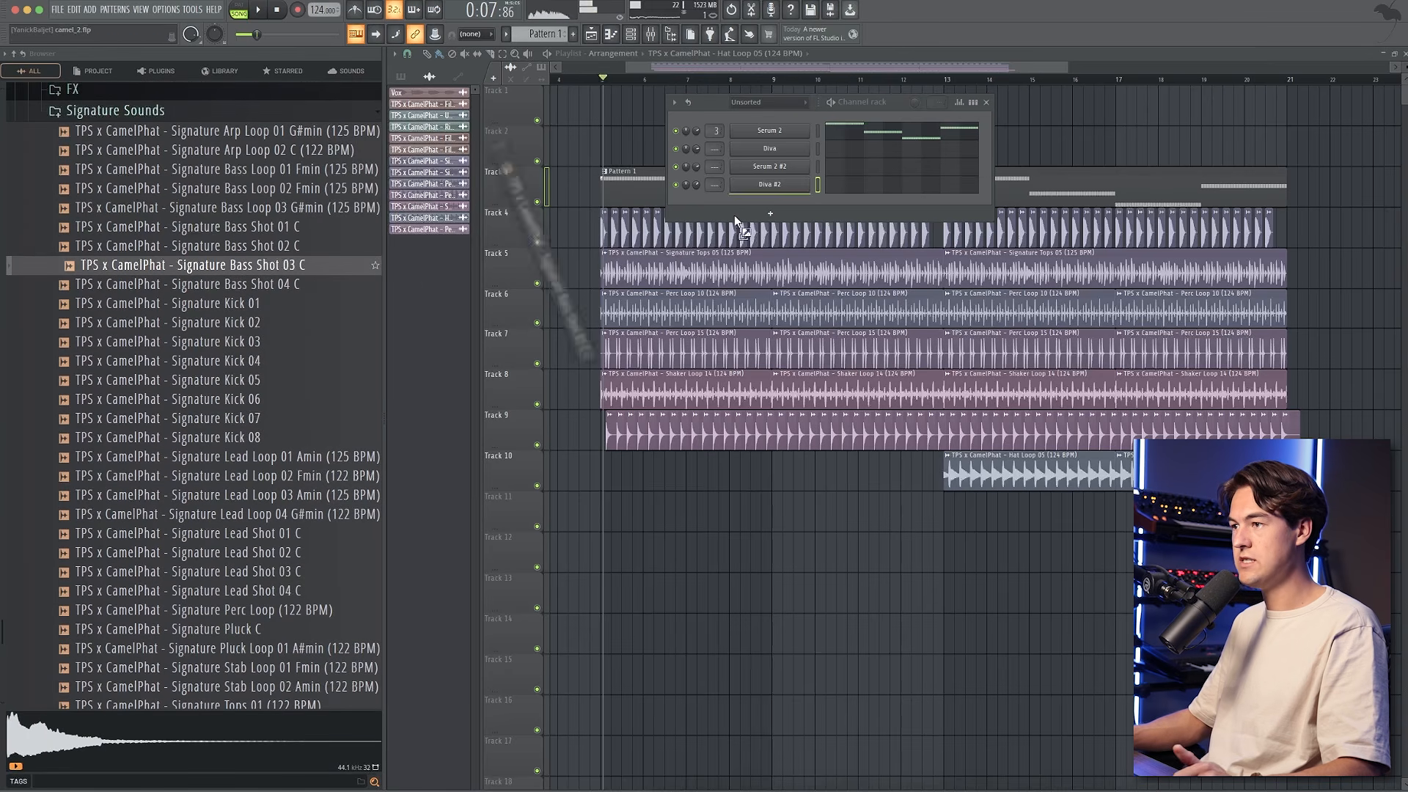
drag(735, 215, 768, 213)
click(845, 210)
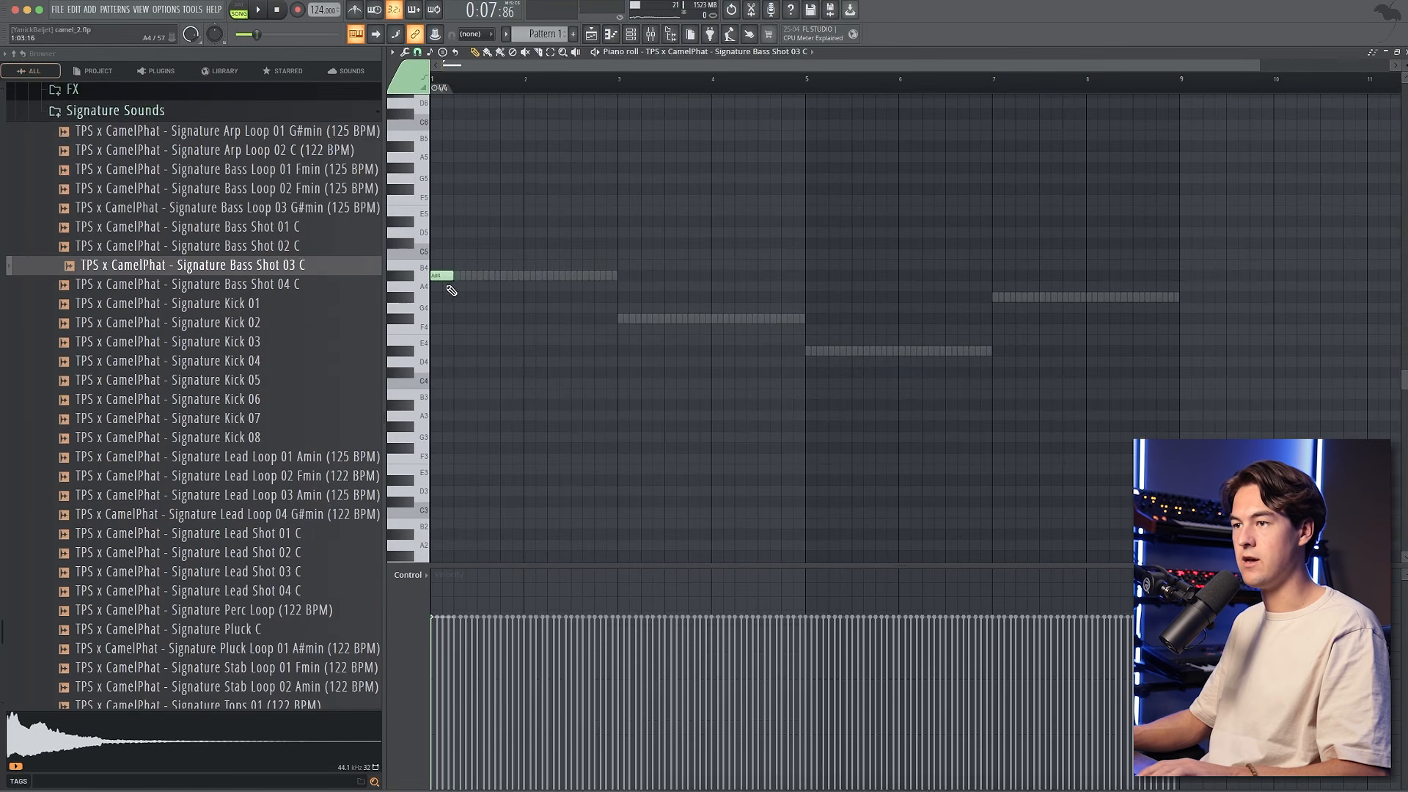
key(space)
click(811, 350)
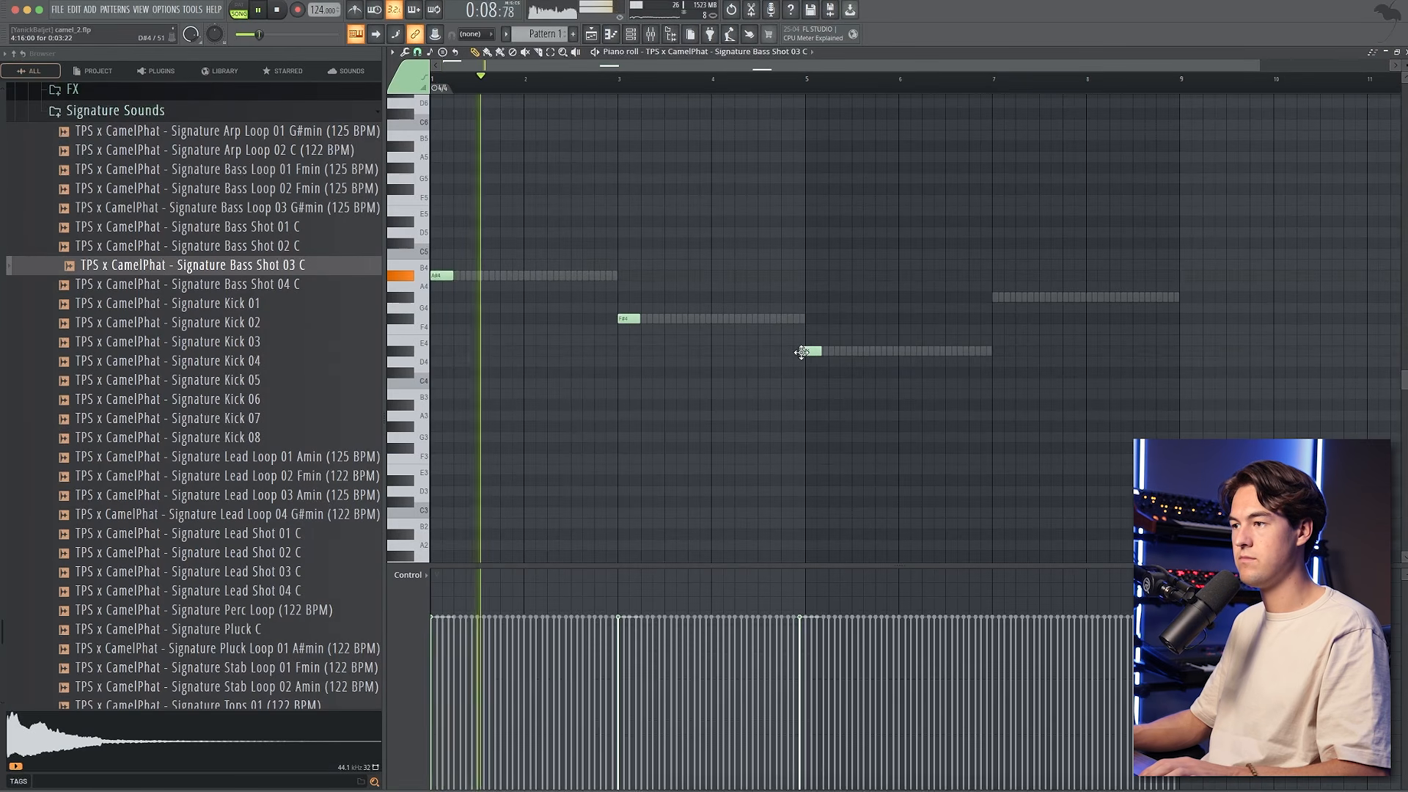
click(997, 297)
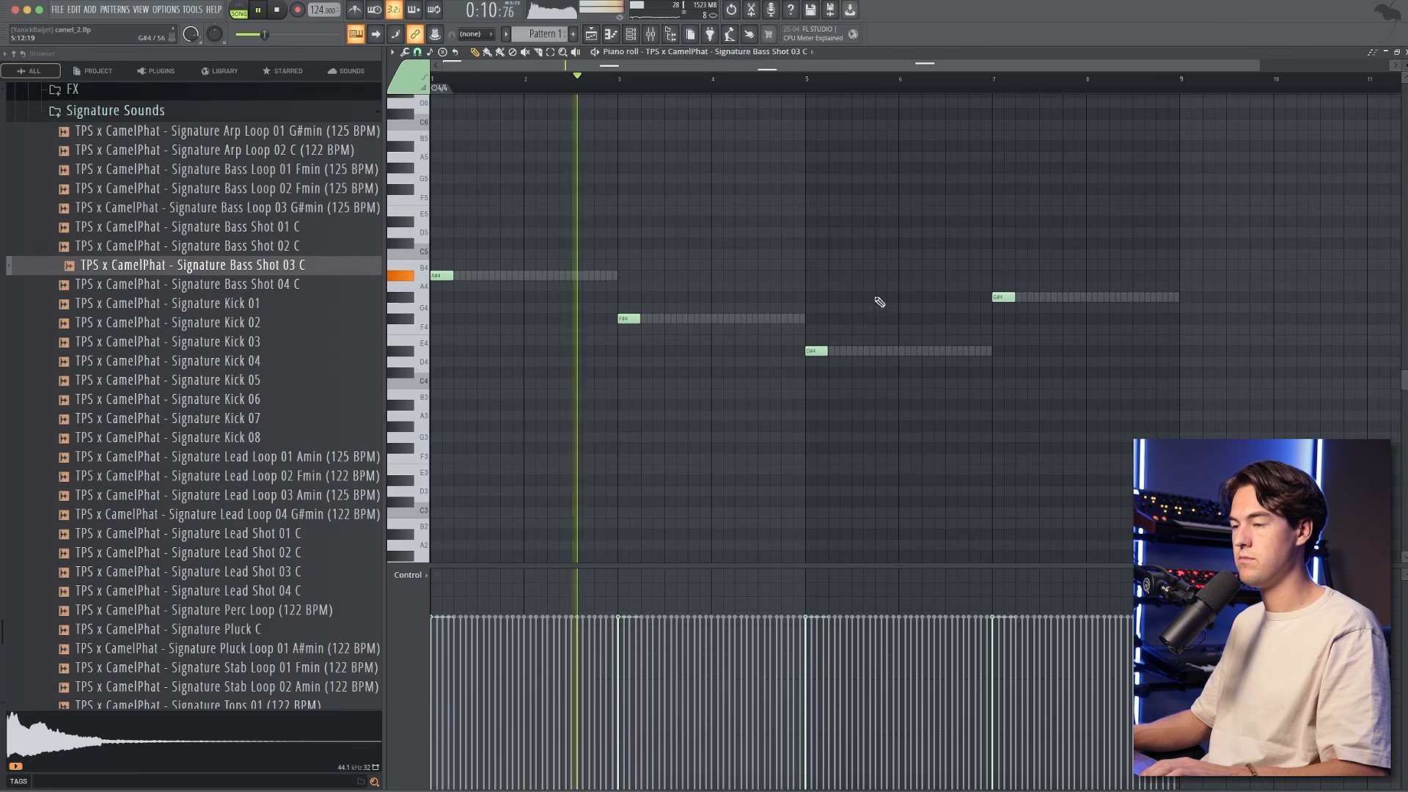
- Move the Bass Shot 03 notes out of Pattern 1 into a new Pattern 2
click(631, 35)
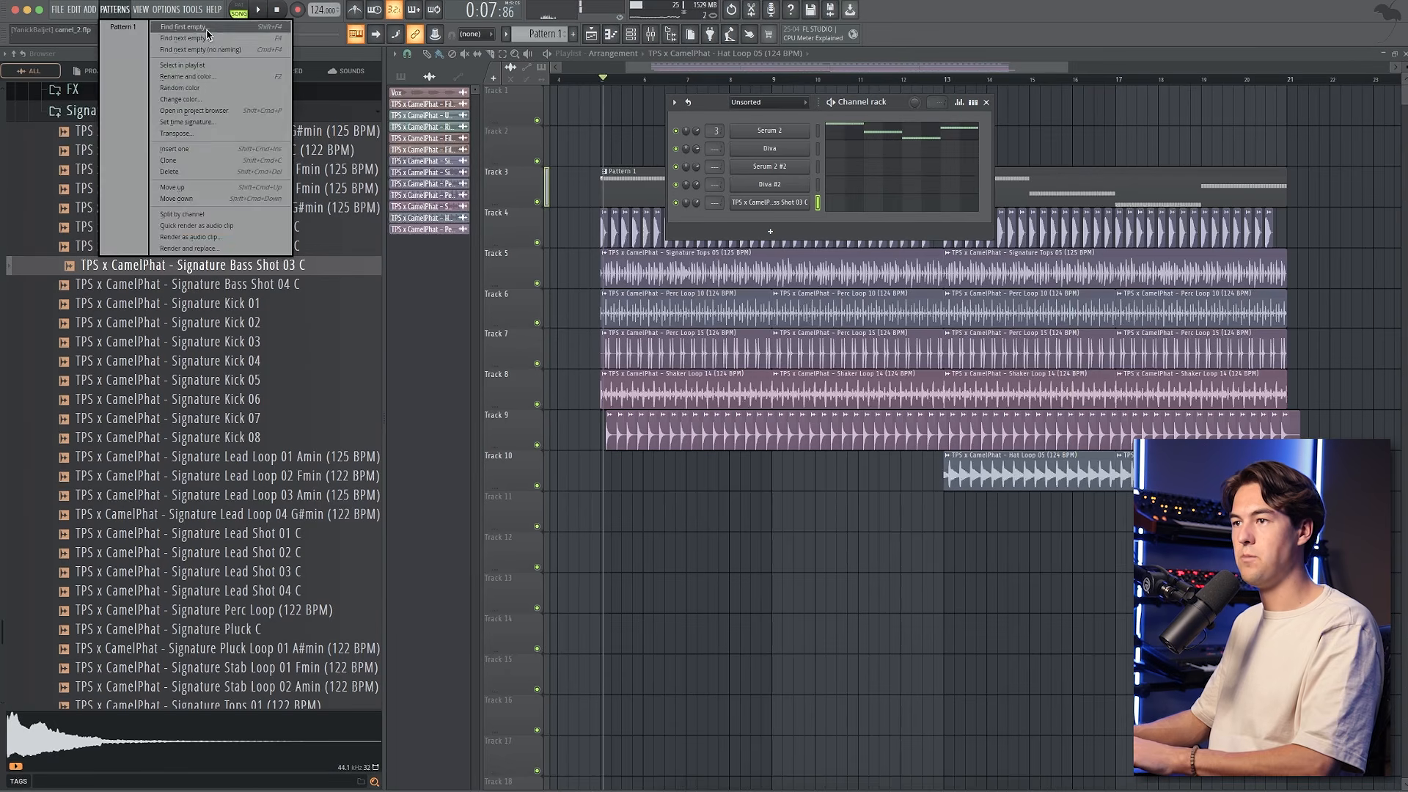
click(207, 29)
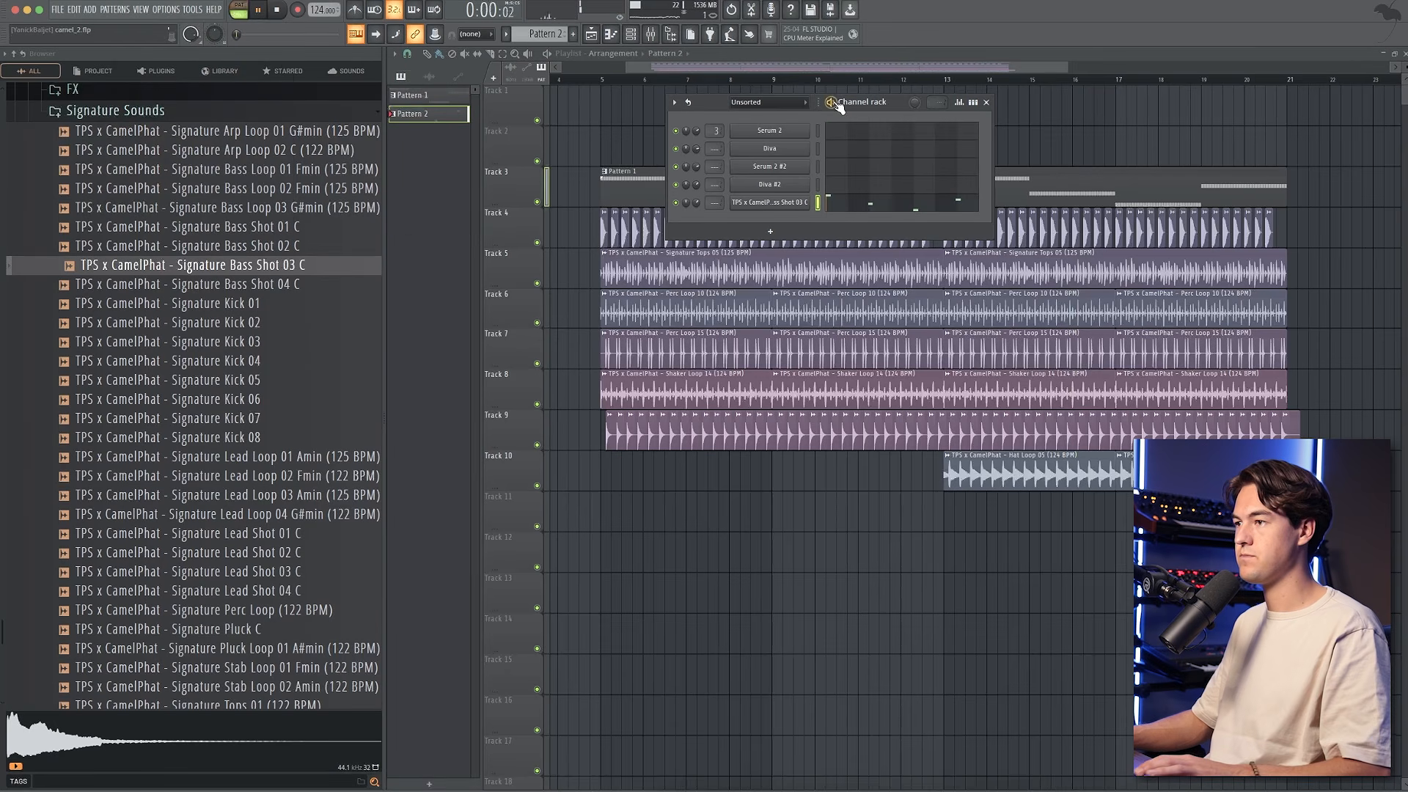
key(space)
- Route the Bass Shot 03 channel to mixer insert 4
key(F9)
click(638, 381)
key(ctrl+l)
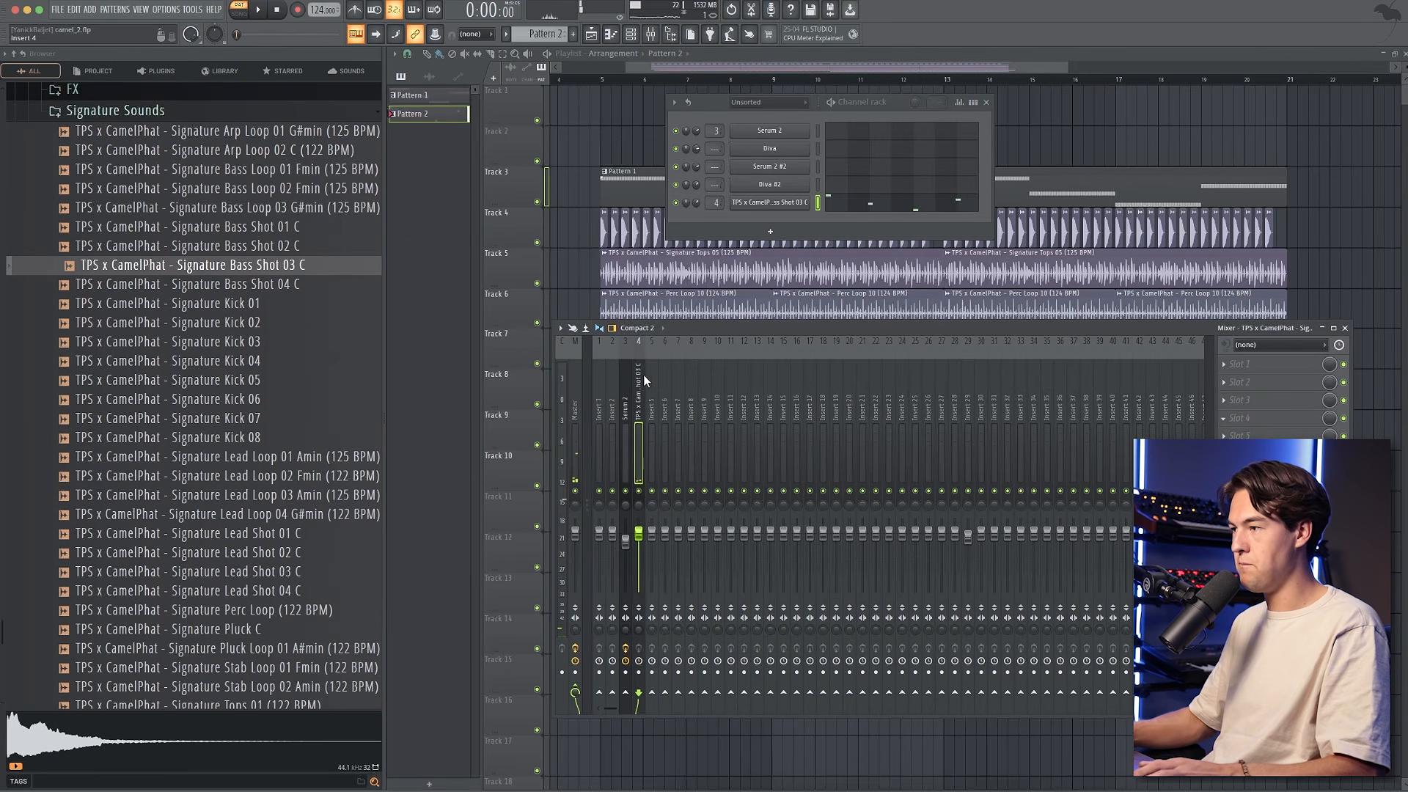
- Load Fruity Parametric EQ 2 on the bass shot insert, cut the lows with band 1 and dip band 2 slightly near 117 Hz
click(1284, 405)
click(1397, 616)
drag(511, 273, 540, 331)
key(space)
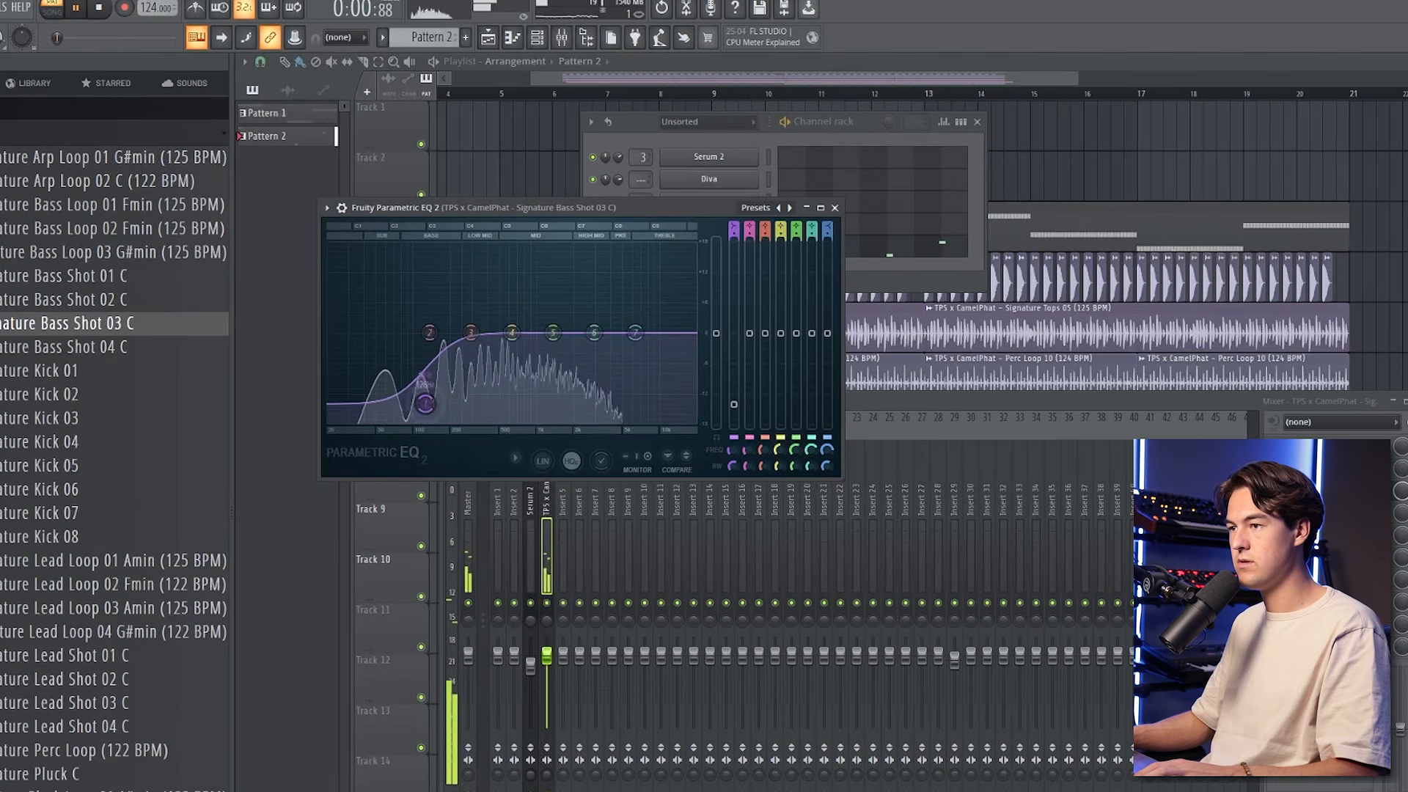
drag(425, 403, 427, 413)
drag(422, 341, 423, 344)
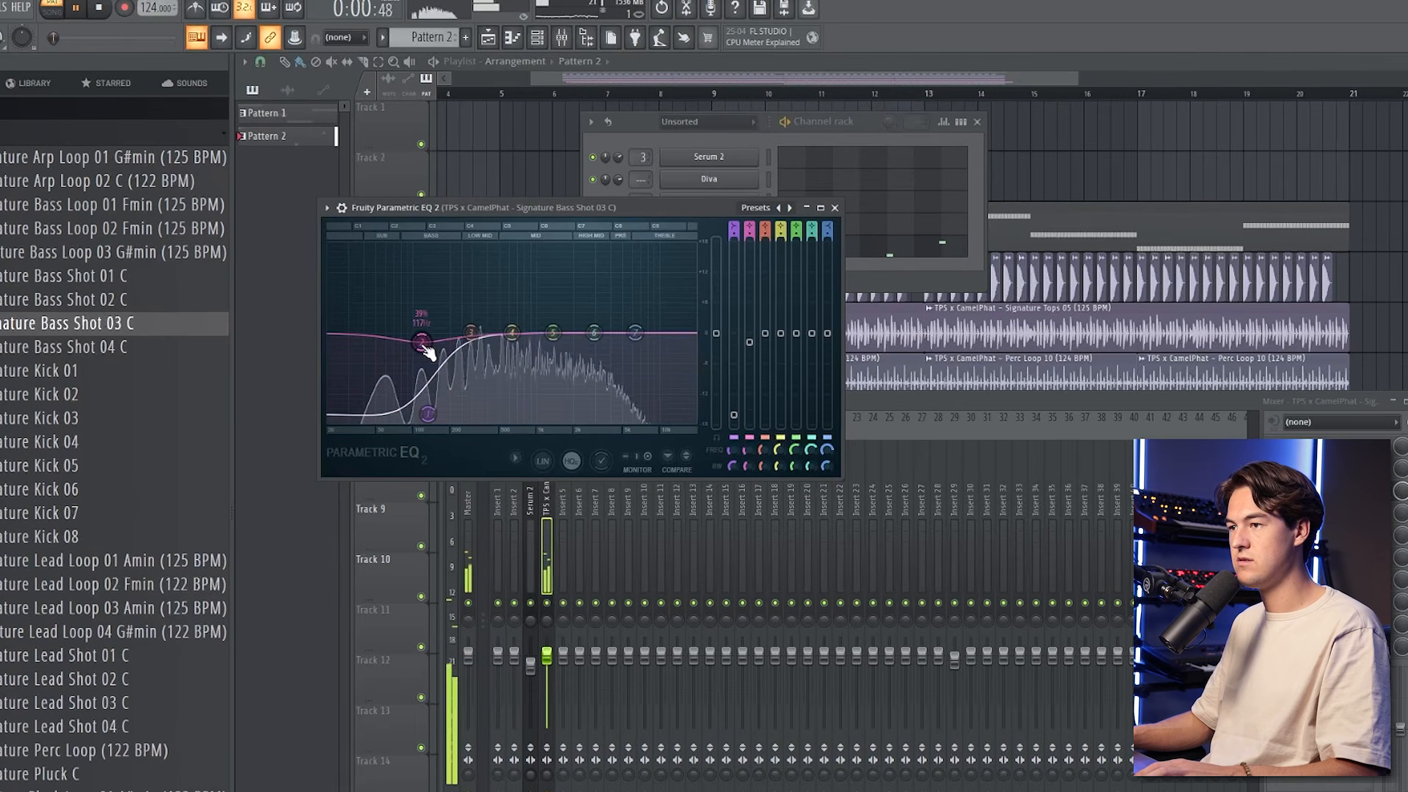
click(835, 207)
- Load Decapitator in slot 2 of the bass shot insert and raise its Drive during playback
click(1272, 383)
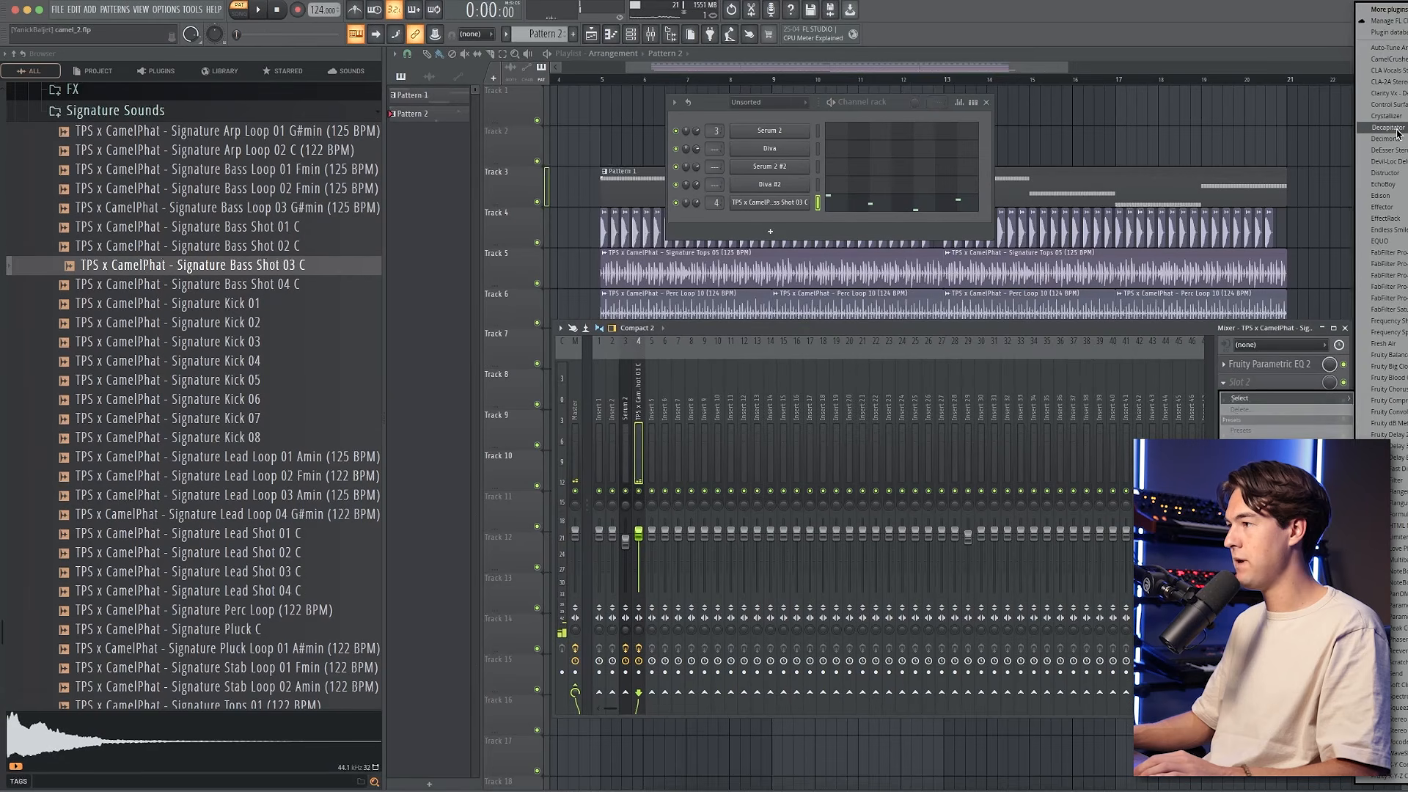
click(1398, 133)
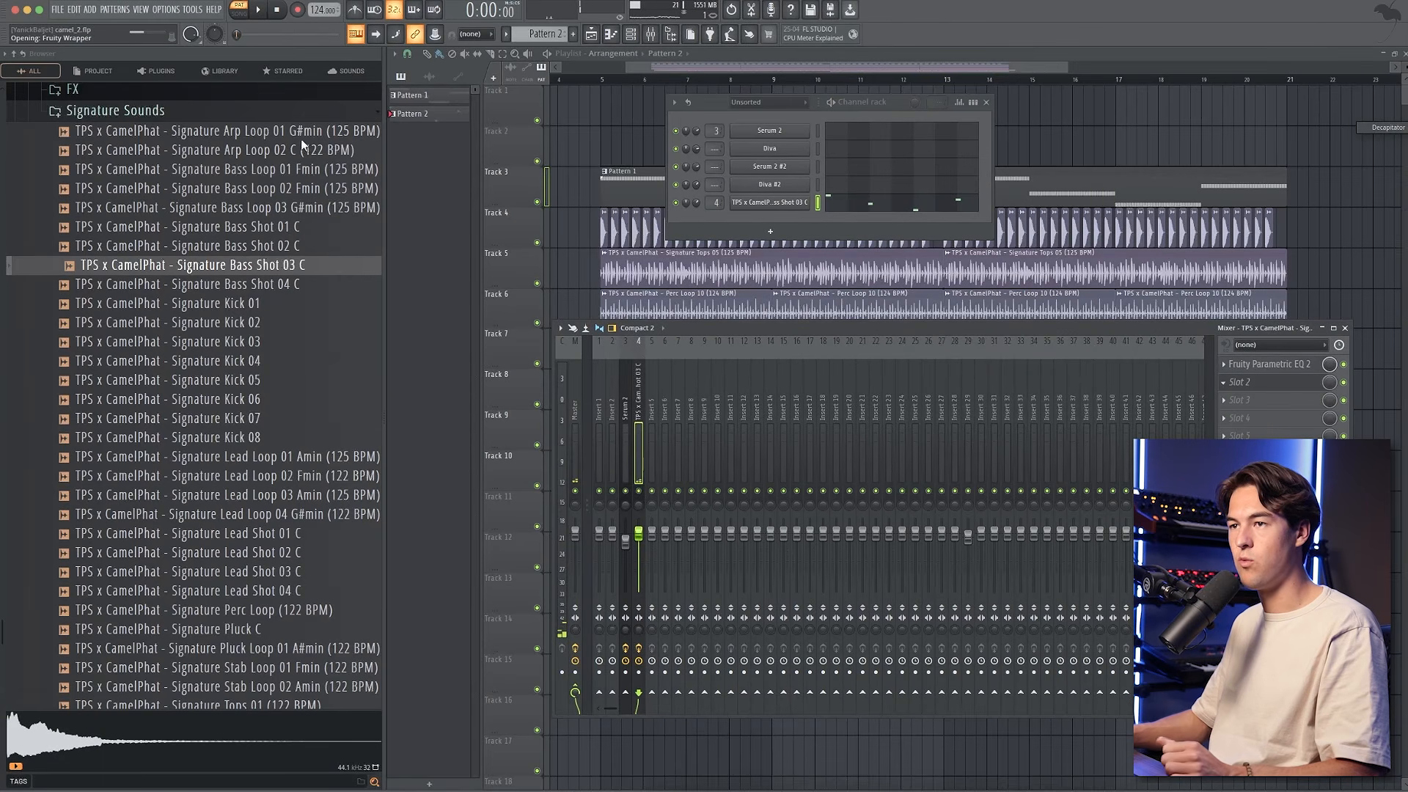
drag(320, 73, 718, 274)
key(space)
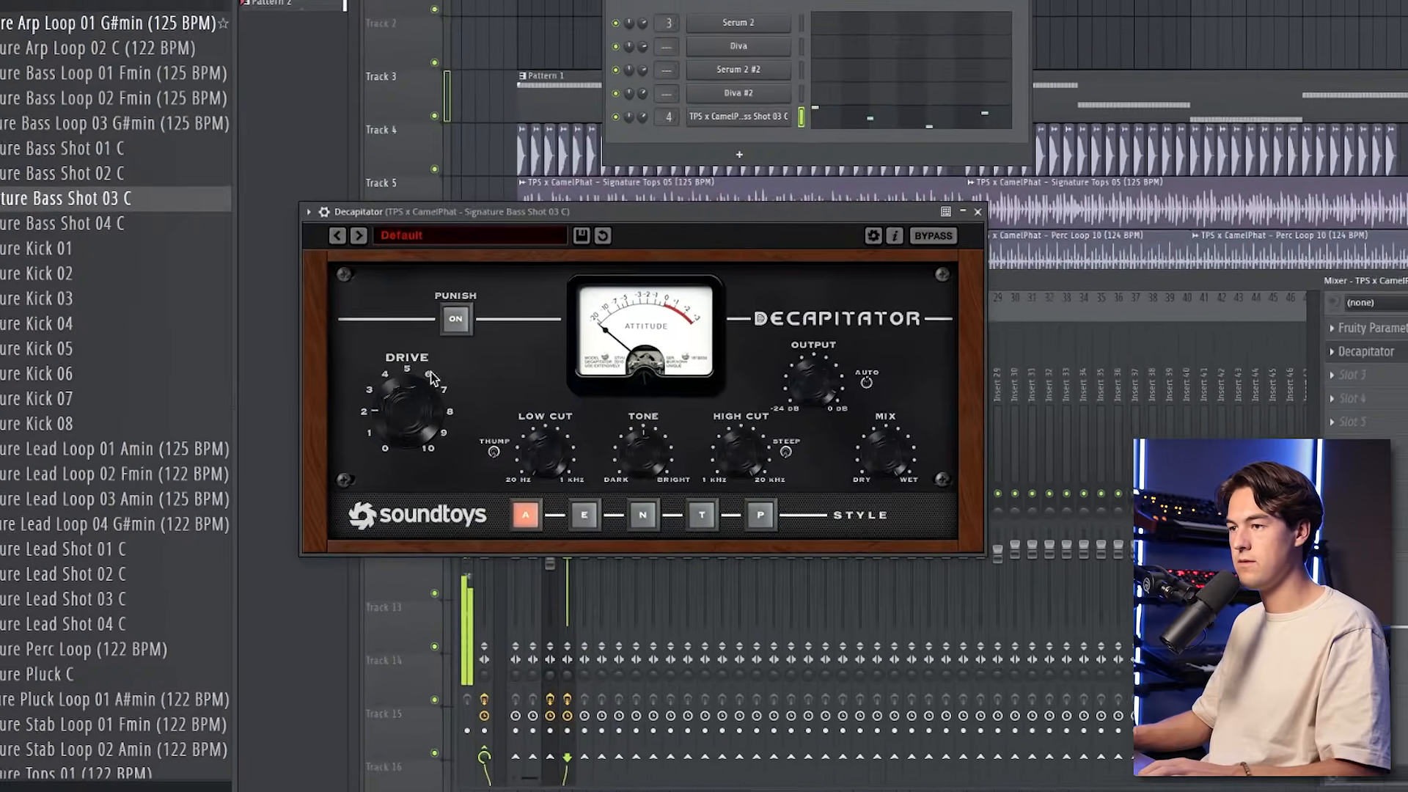
drag(418, 423, 441, 379)
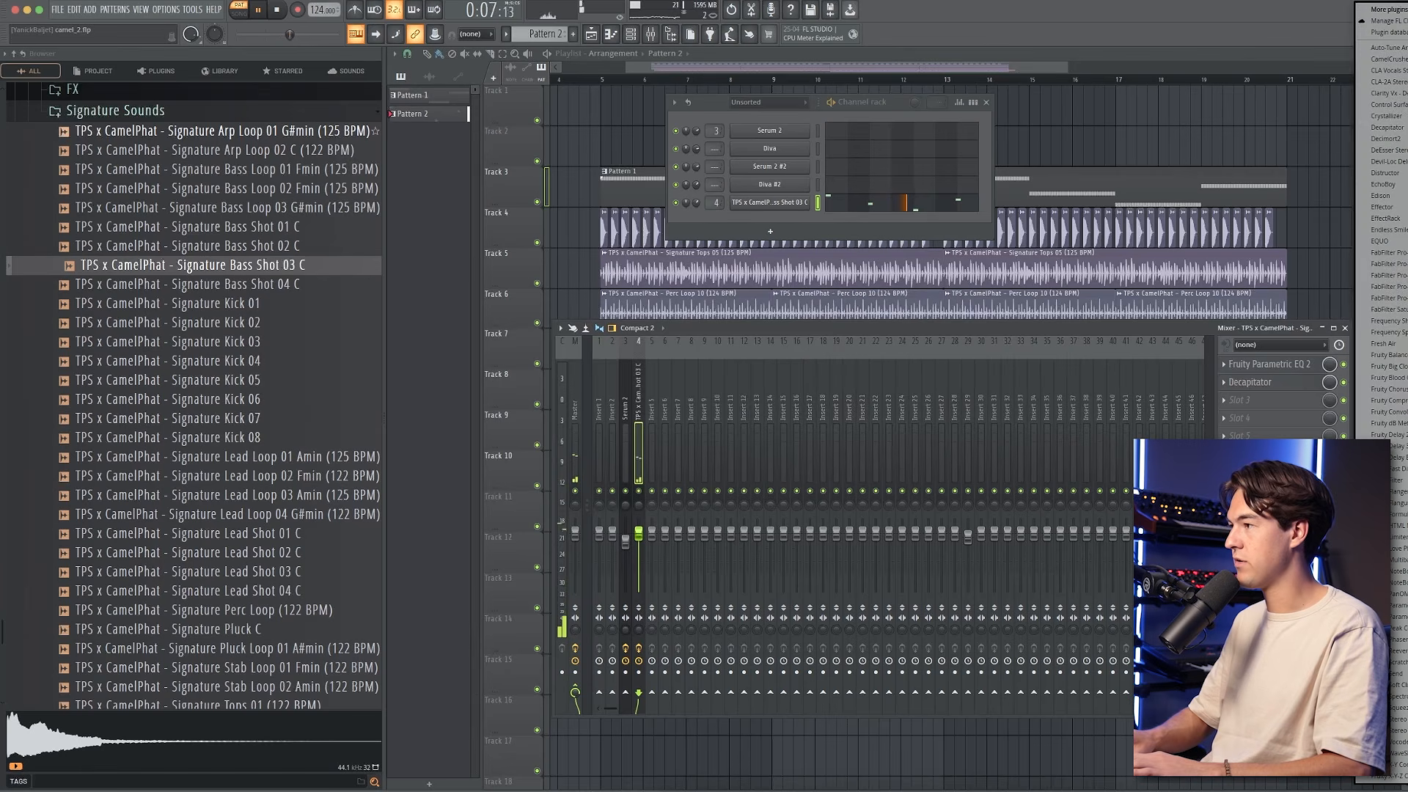
- Add Kickstart 2 to the bass shot insert and lower its mix to 39%
click(1405, 110)
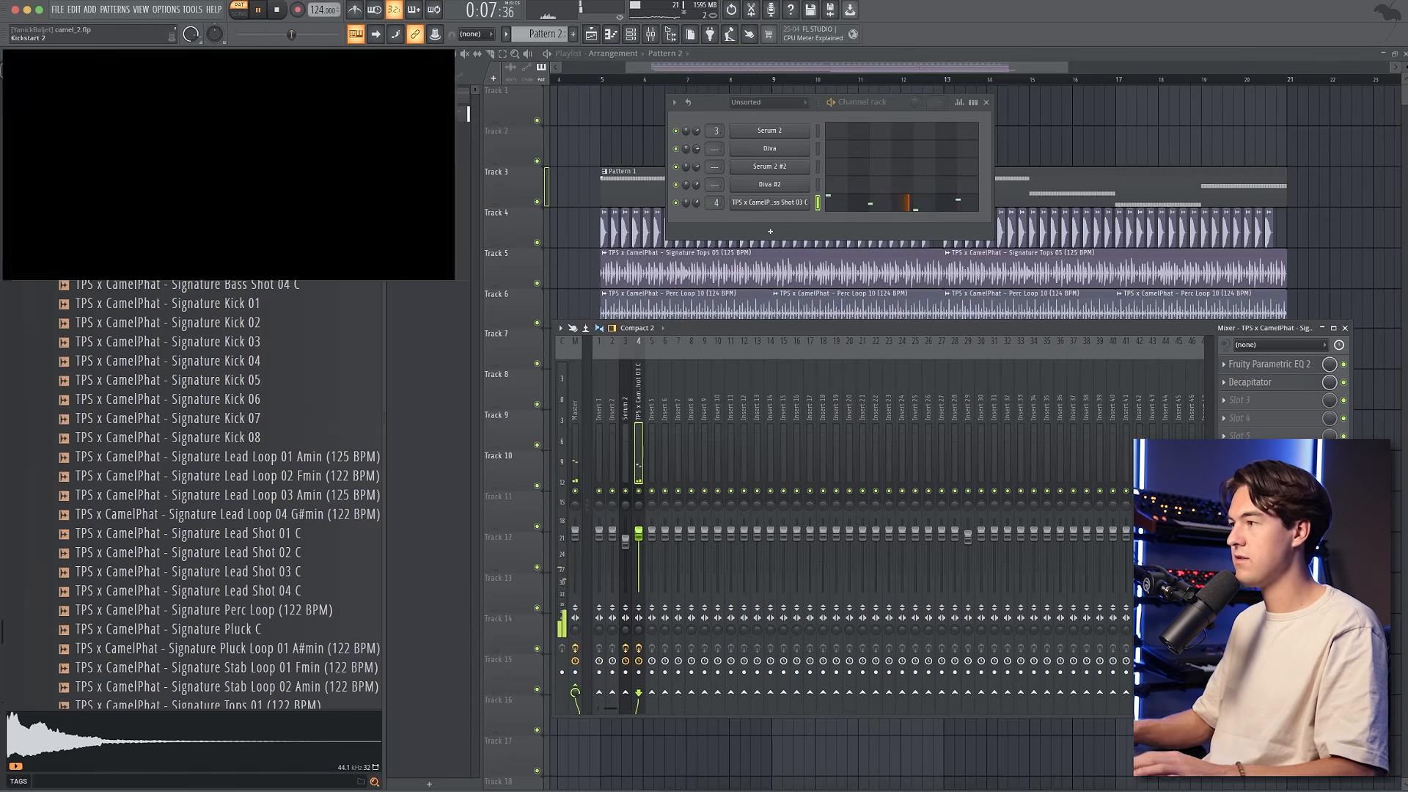
drag(220, 41, 929, 284)
drag(814, 405, 814, 440)
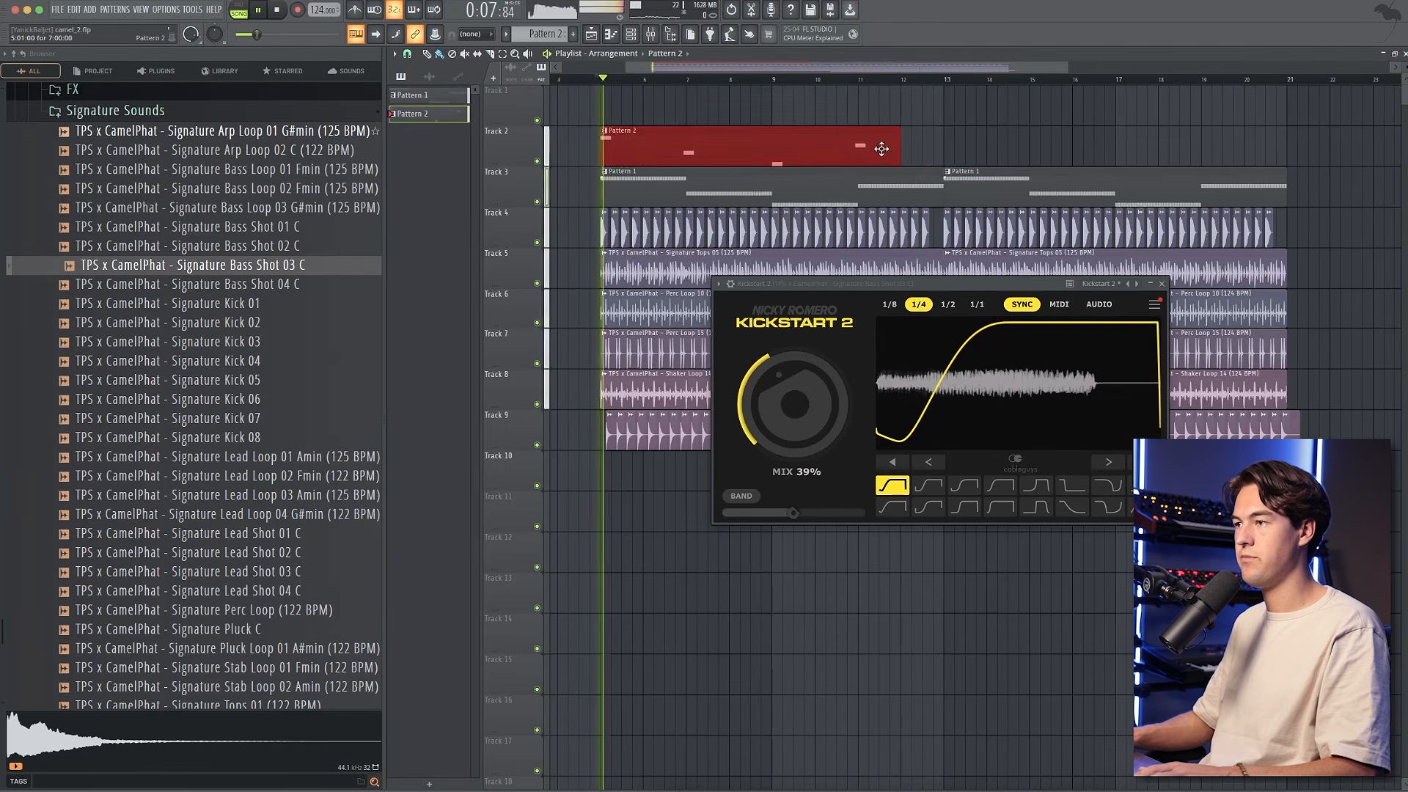
- Place a second Pattern 2 clip at bar 13 in the playlist
drag(1148, 152, 945, 152)
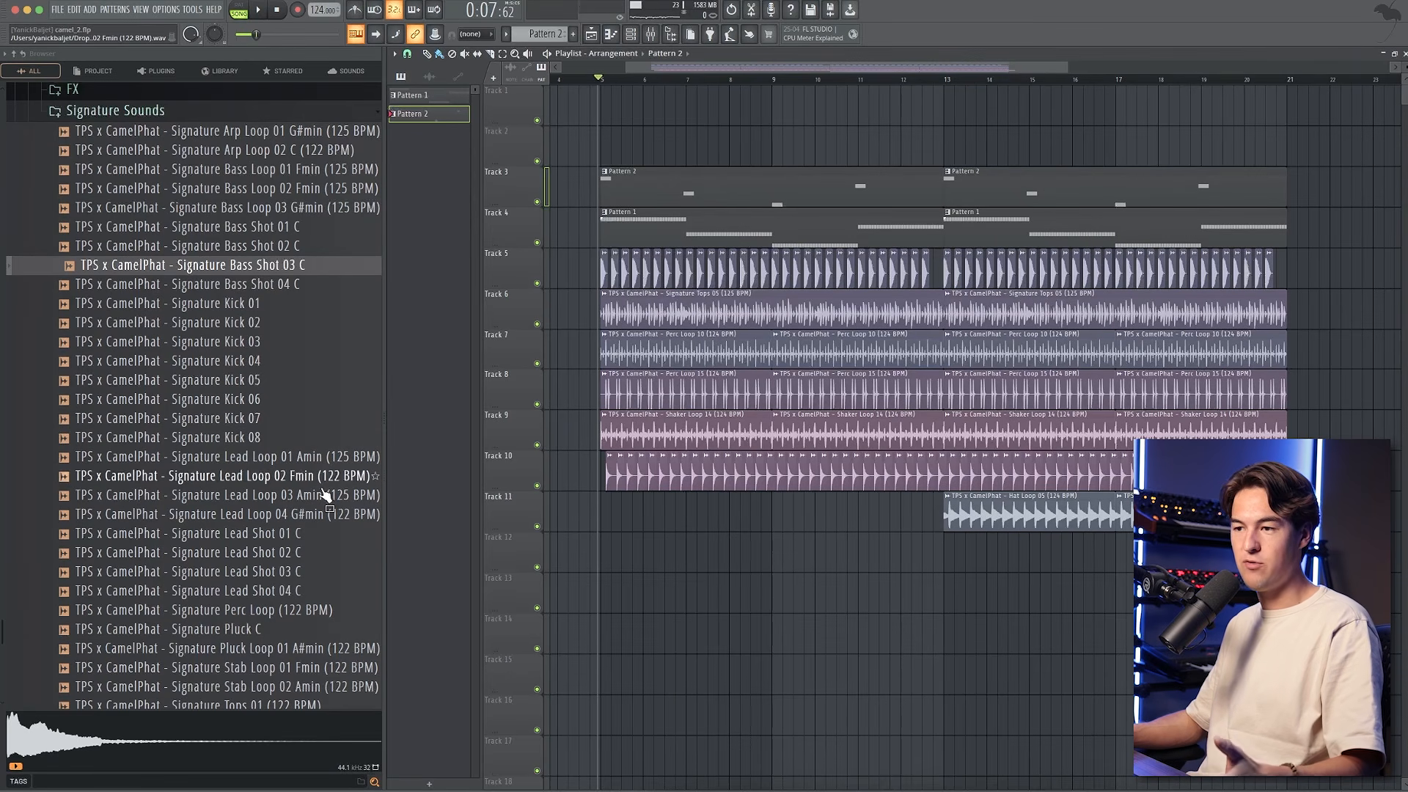
- Audition Signature Pluck Loop 01 A#min (122 BPM) and place it on Track 2 at bar 5
scroll(327, 513, down, 3)
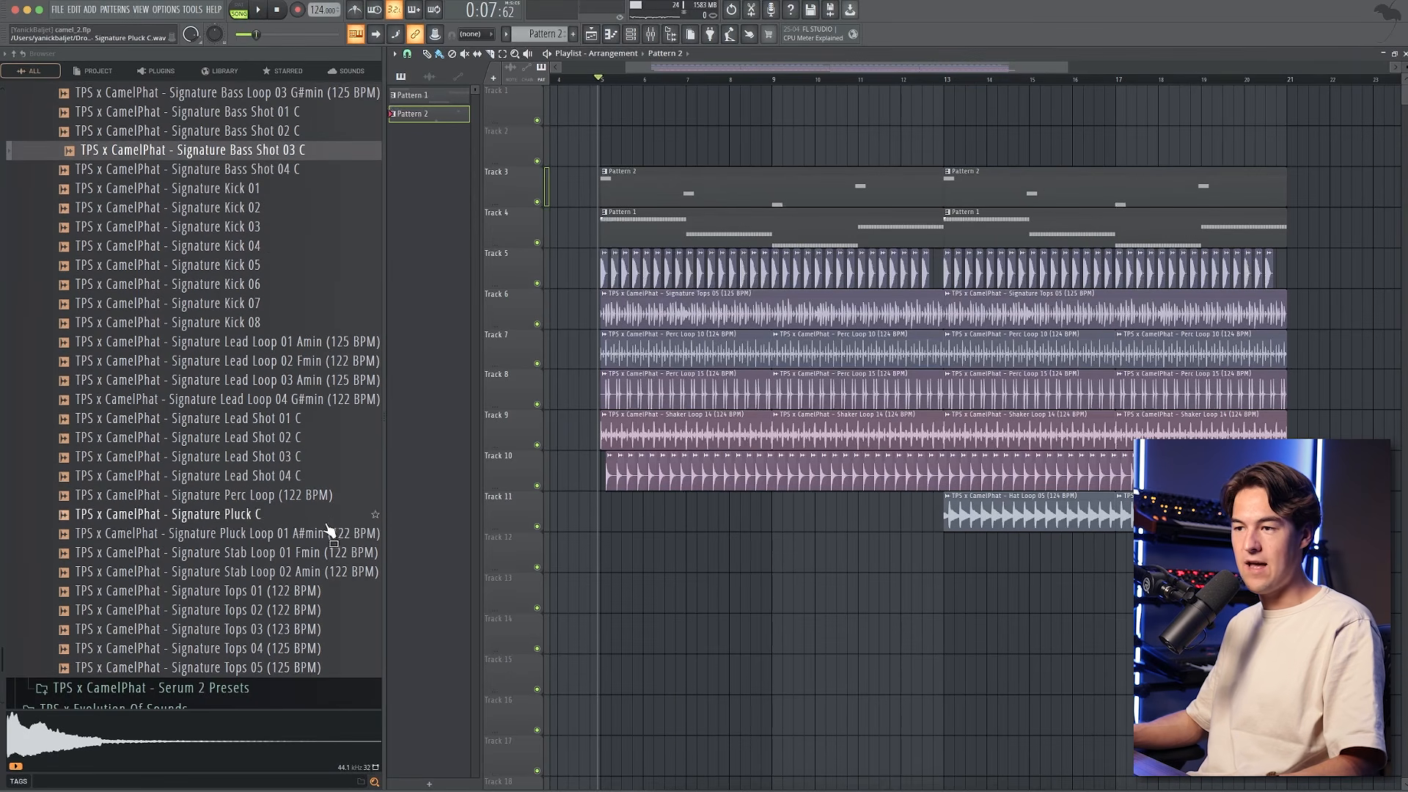
click(280, 534)
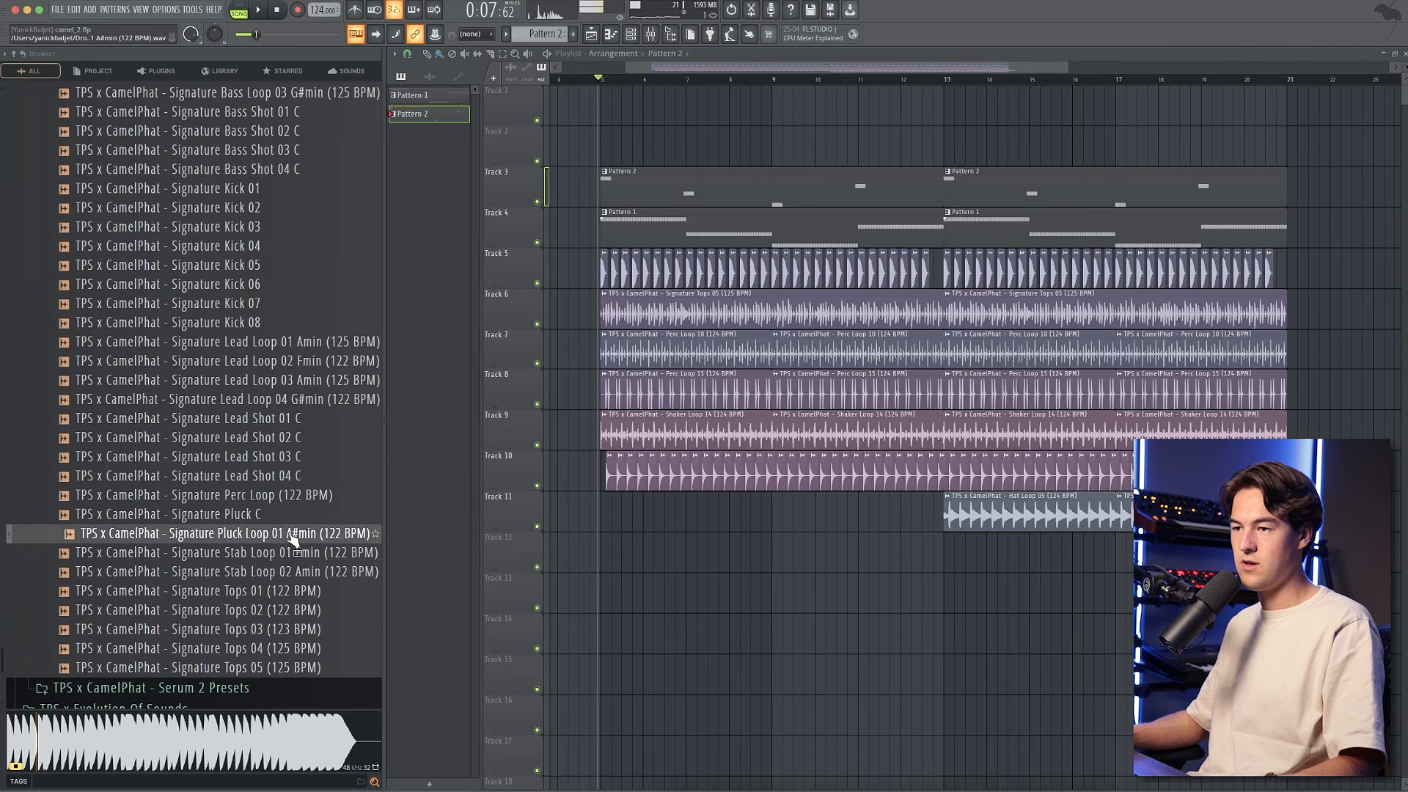
click(279, 11)
drag(220, 534, 643, 141)
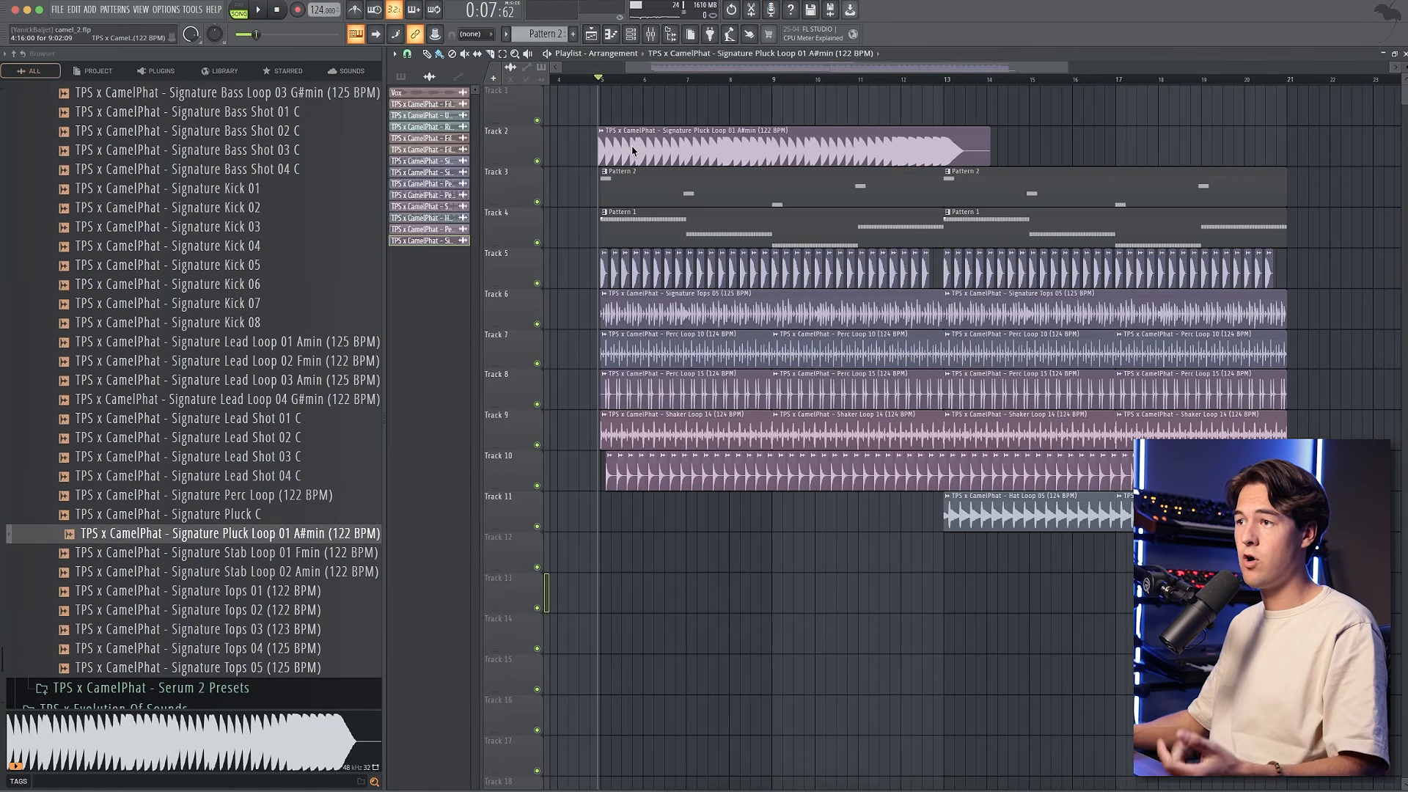
- Set the pluck loop's time stretching mode to Stretch and adjust its stretch time to fit the project tempo
scroll(607, 92, up, 3)
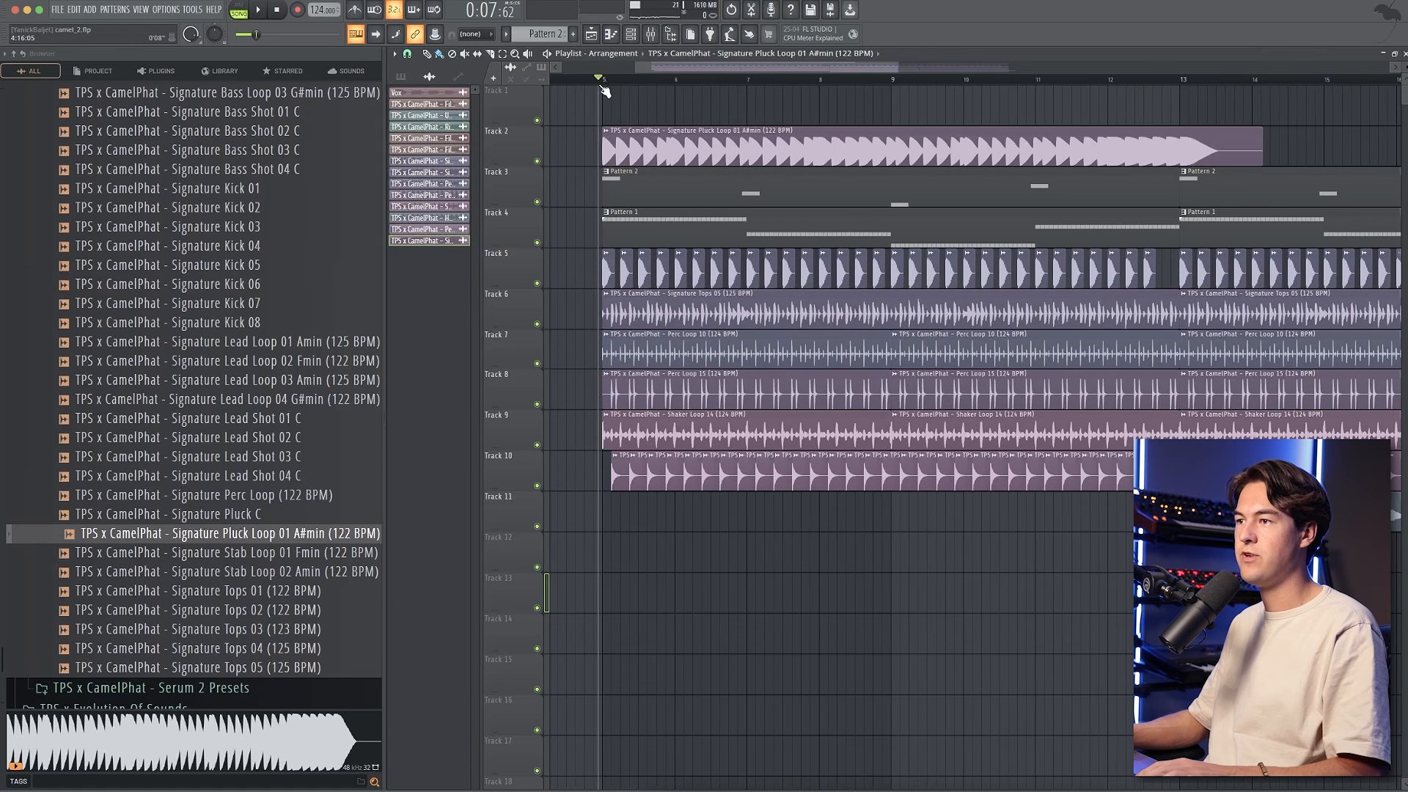
scroll(603, 84, down, 2)
key(space)
double_click(782, 145)
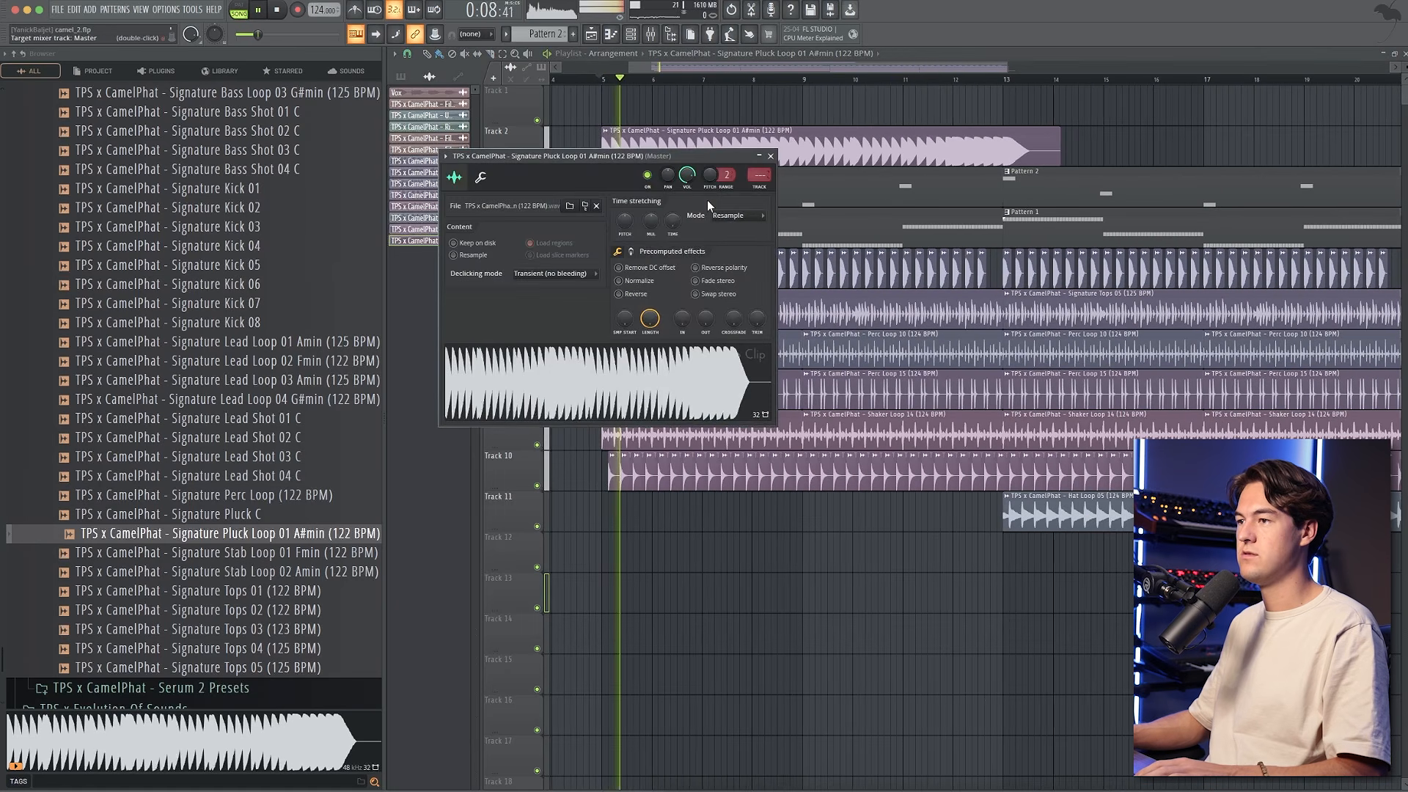
key(space)
click(737, 215)
click(741, 253)
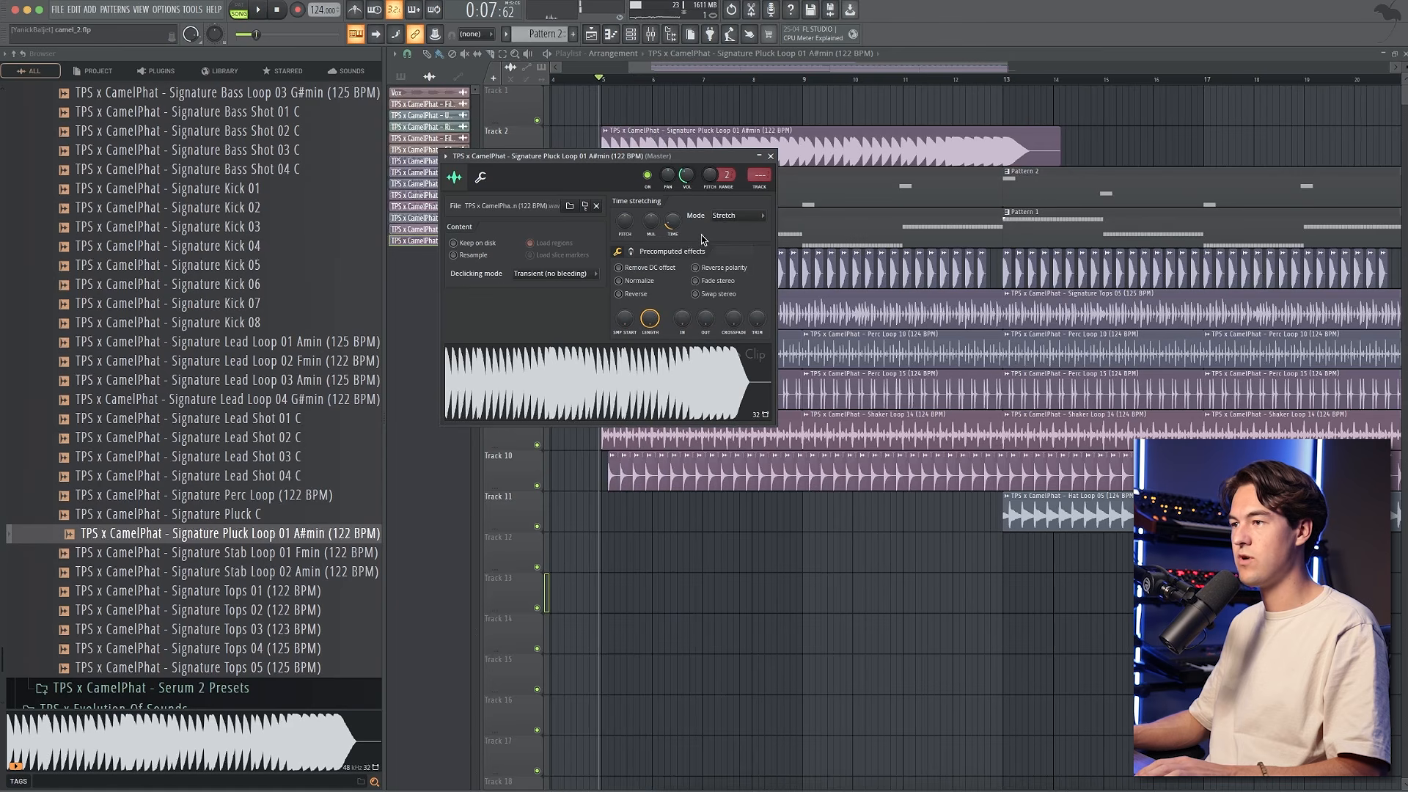
drag(673, 222, 673, 225)
- Shorten the pluck loop clip and repeat it on Track 2 from bar 13, checking it in playback
key(space)
key(space)
drag(1074, 145, 1042, 147)
key(space)
scroll(1041, 147, down, 3)
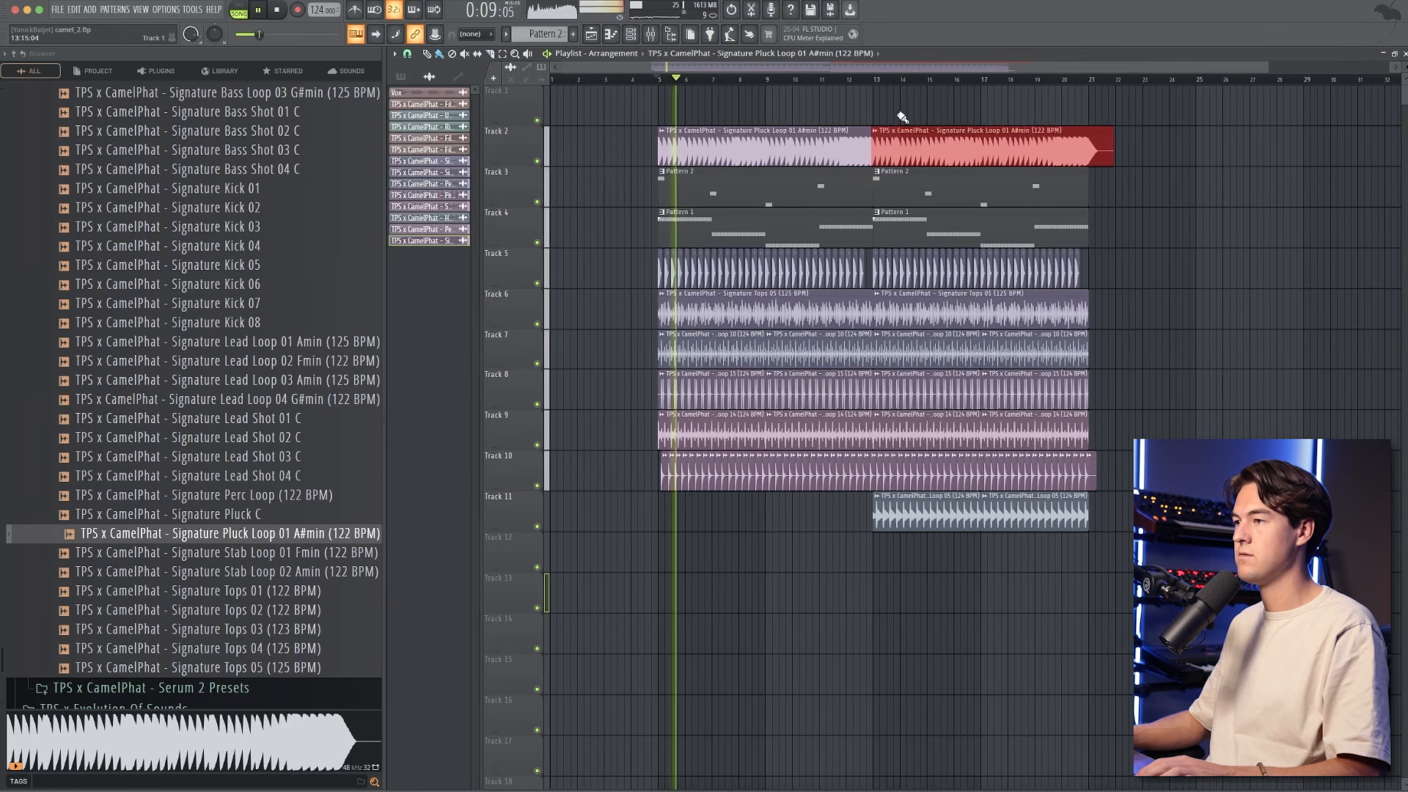
super+click(900, 116)
click(874, 131)
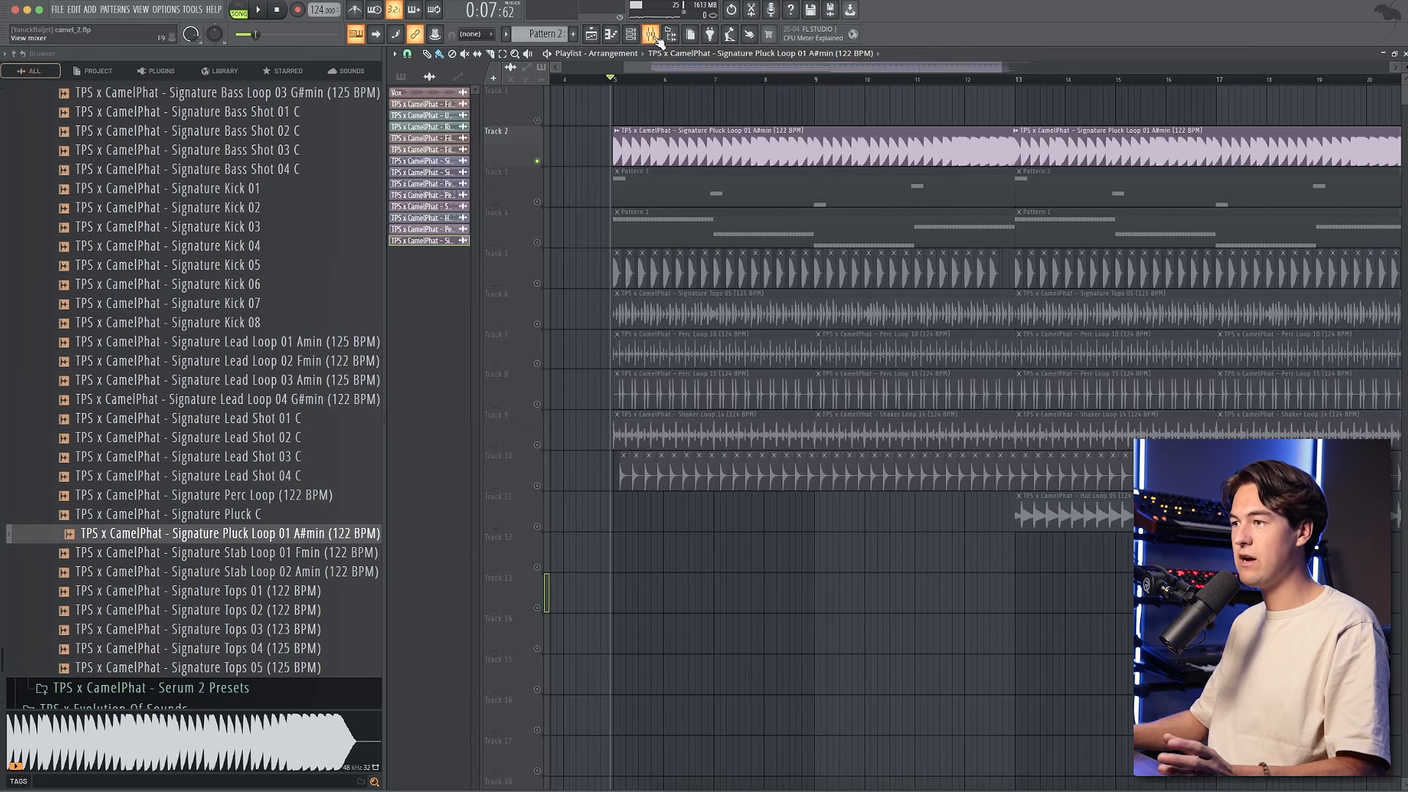
- Route the pluck loop to mixer insert 10 and load Fruity Parametric EQ 2 in slot 1
click(651, 35)
key(ctrl+l)
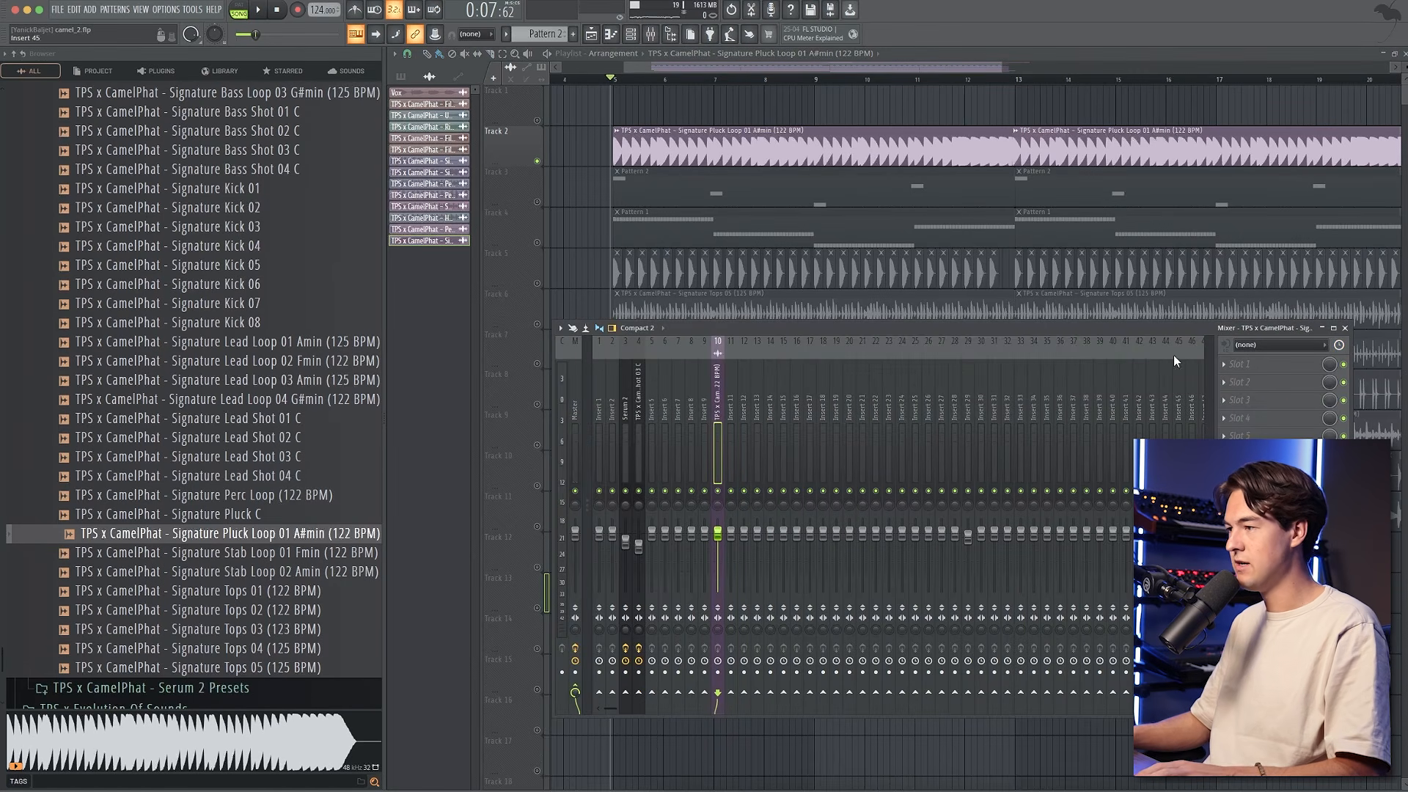
click(1236, 364)
click(1385, 617)
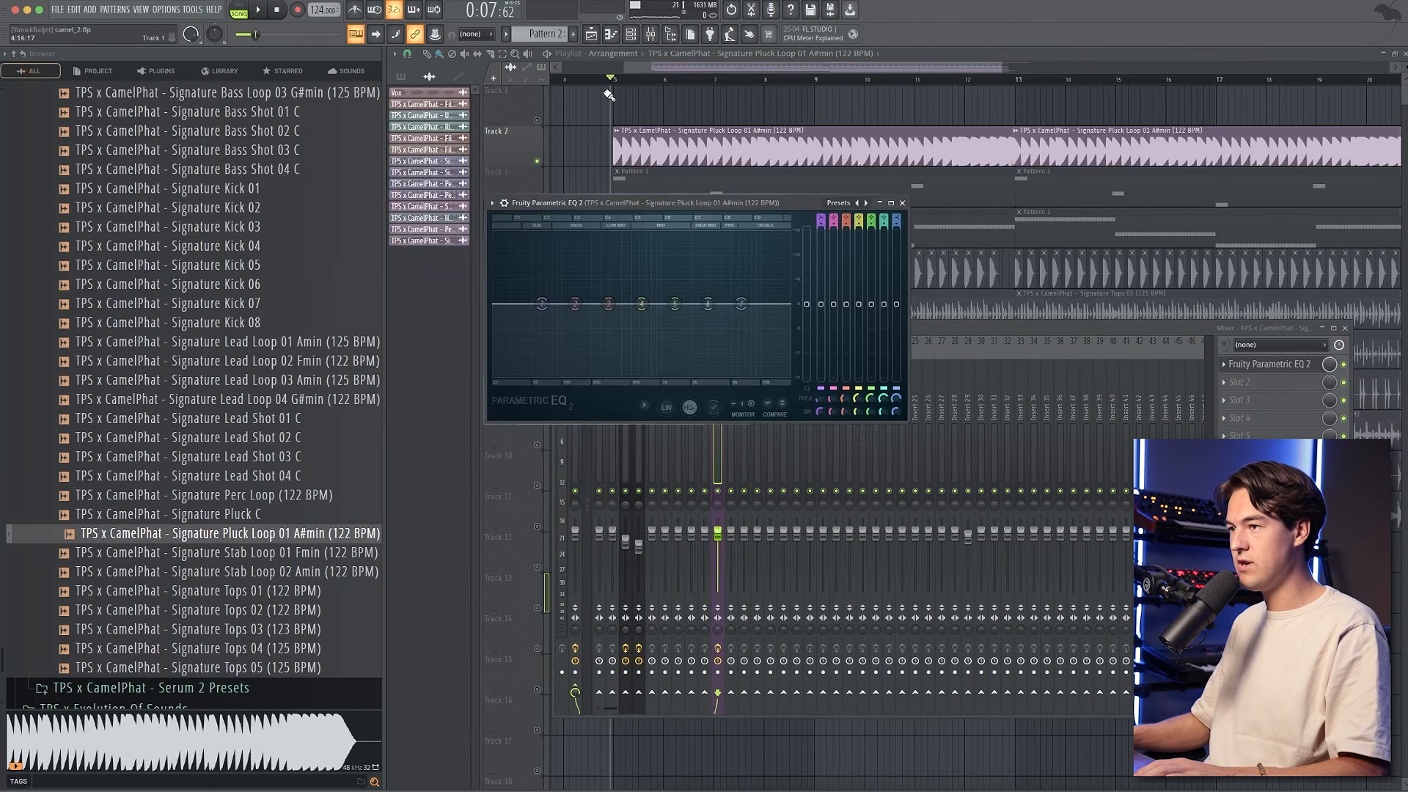
- Play the soloed pluck loop on Track 2 from bar 5 with its Parametric EQ 2 open
right_click(537, 162)
right_click(538, 161)
key(space)
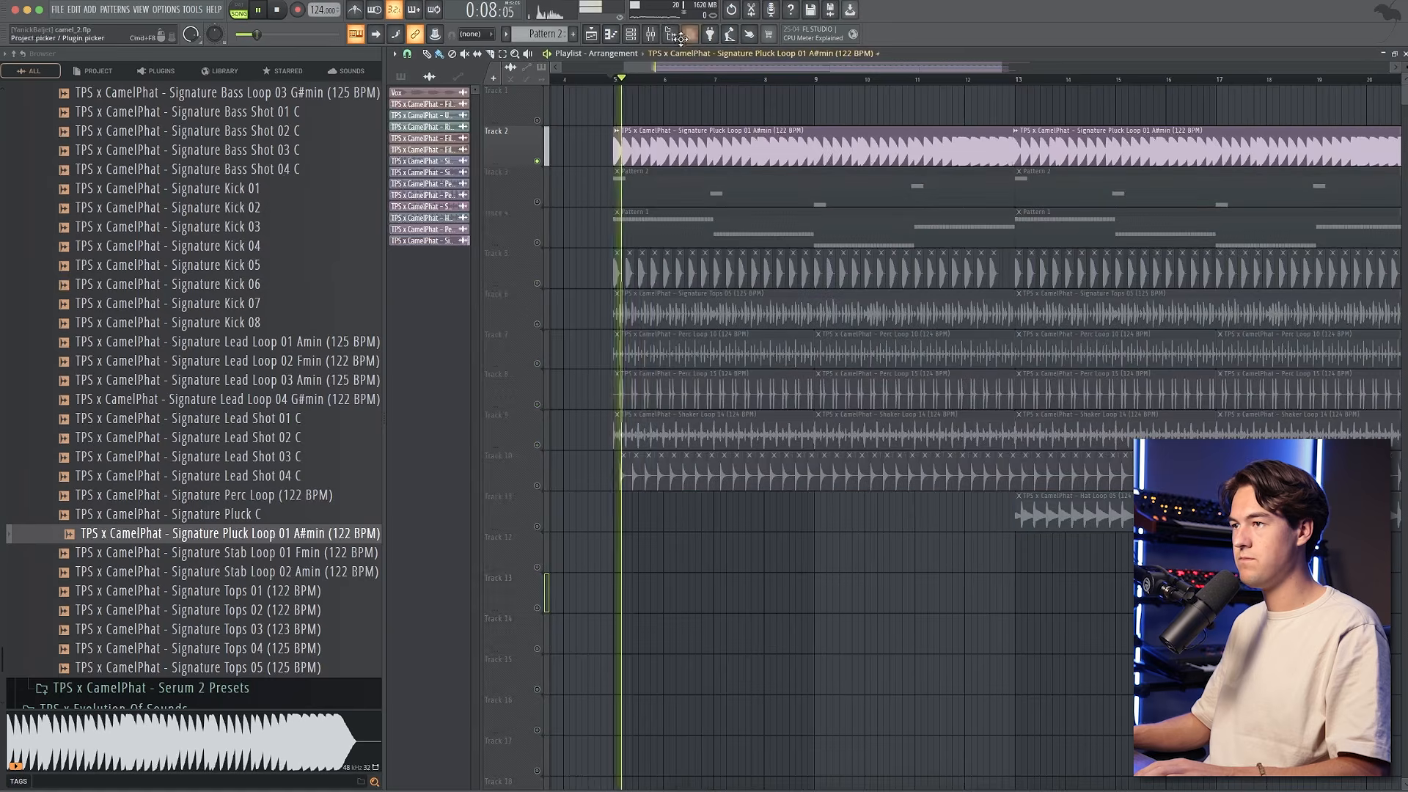
click(651, 34)
click(1269, 363)
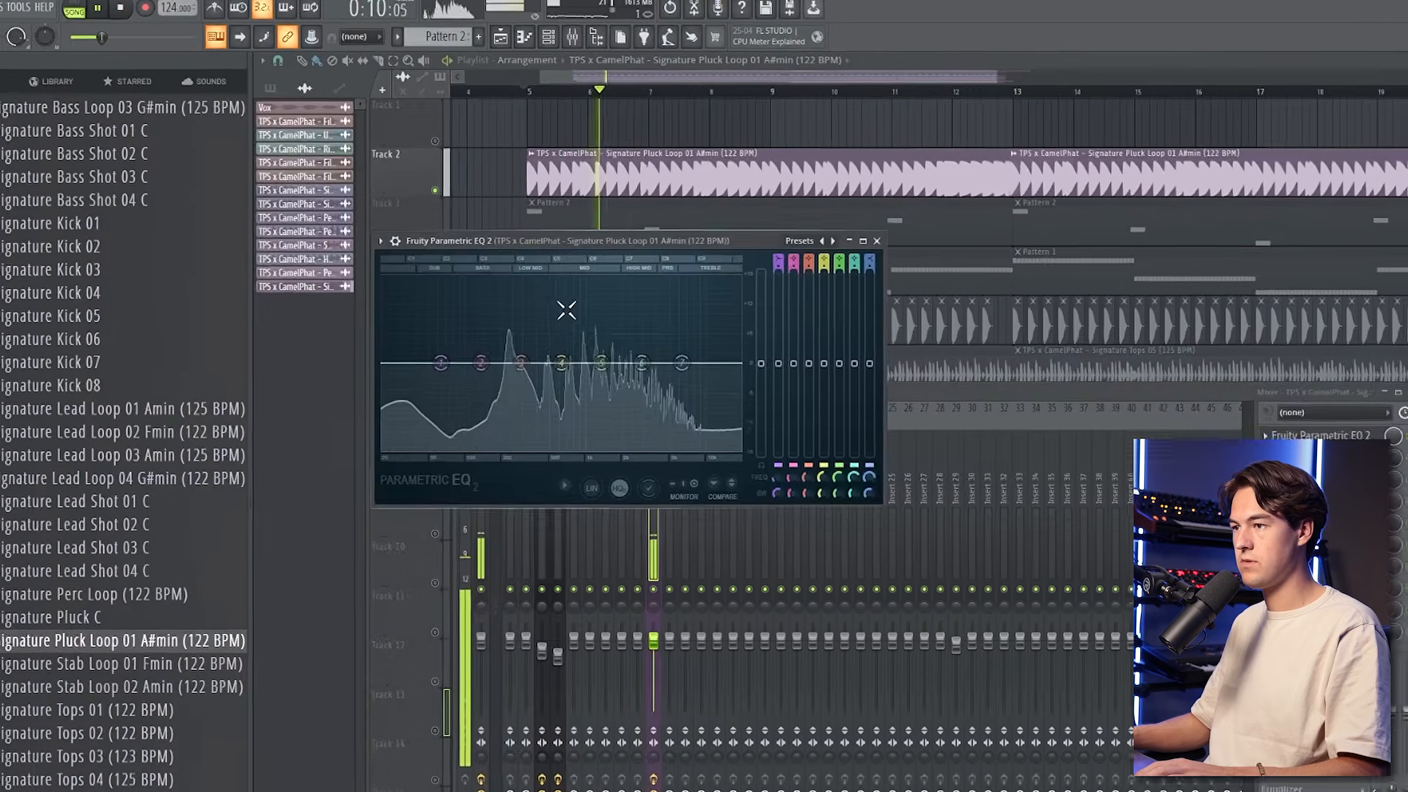
- Apply a preset in the pluck loop's Parametric EQ 2 and raise the lowest band's frequency during playback
key(space)
click(793, 247)
click(811, 287)
key(space)
drag(387, 372, 464, 372)
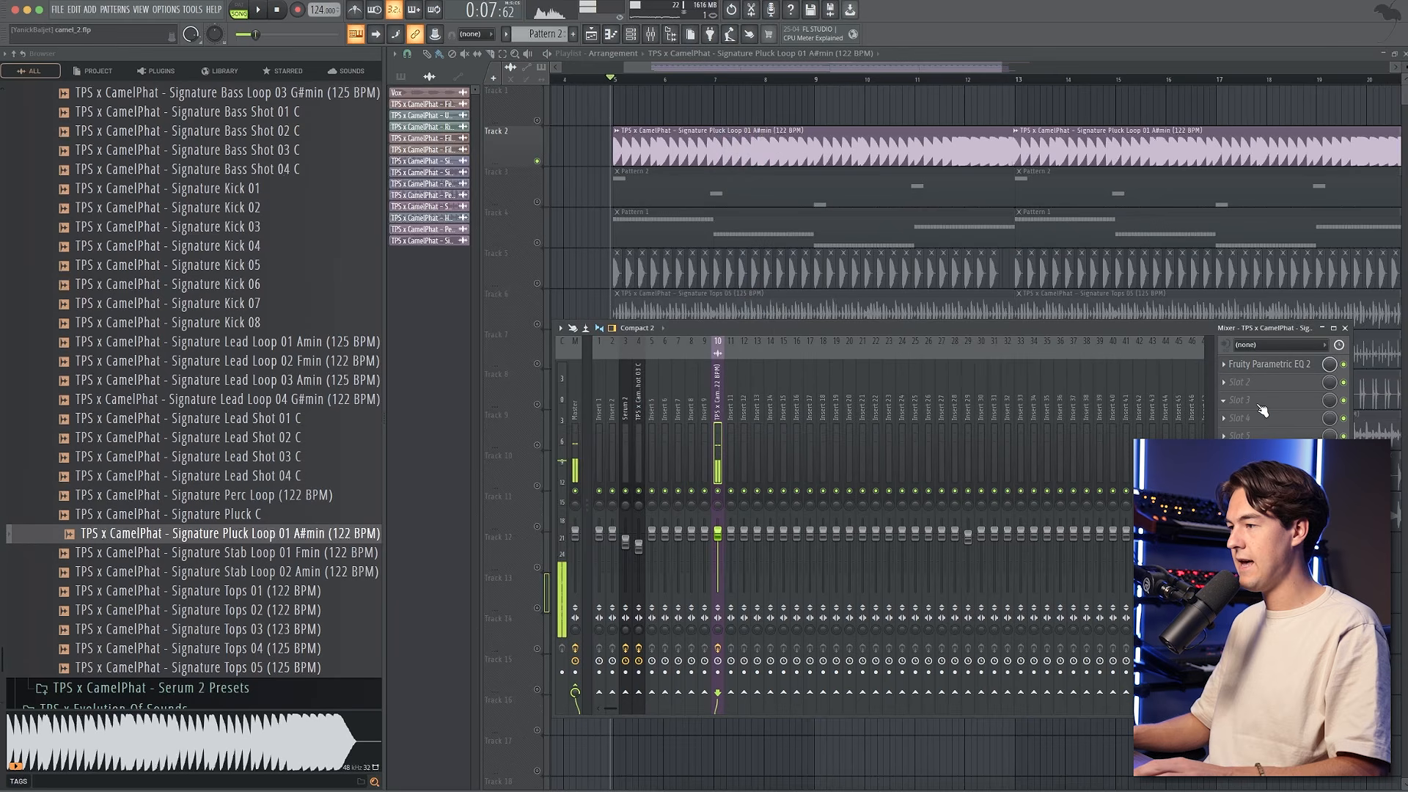
- Load Wider into slot 2 of the pluck loop's mixer insert, after Fruity Parametric EQ 2
click(1247, 382)
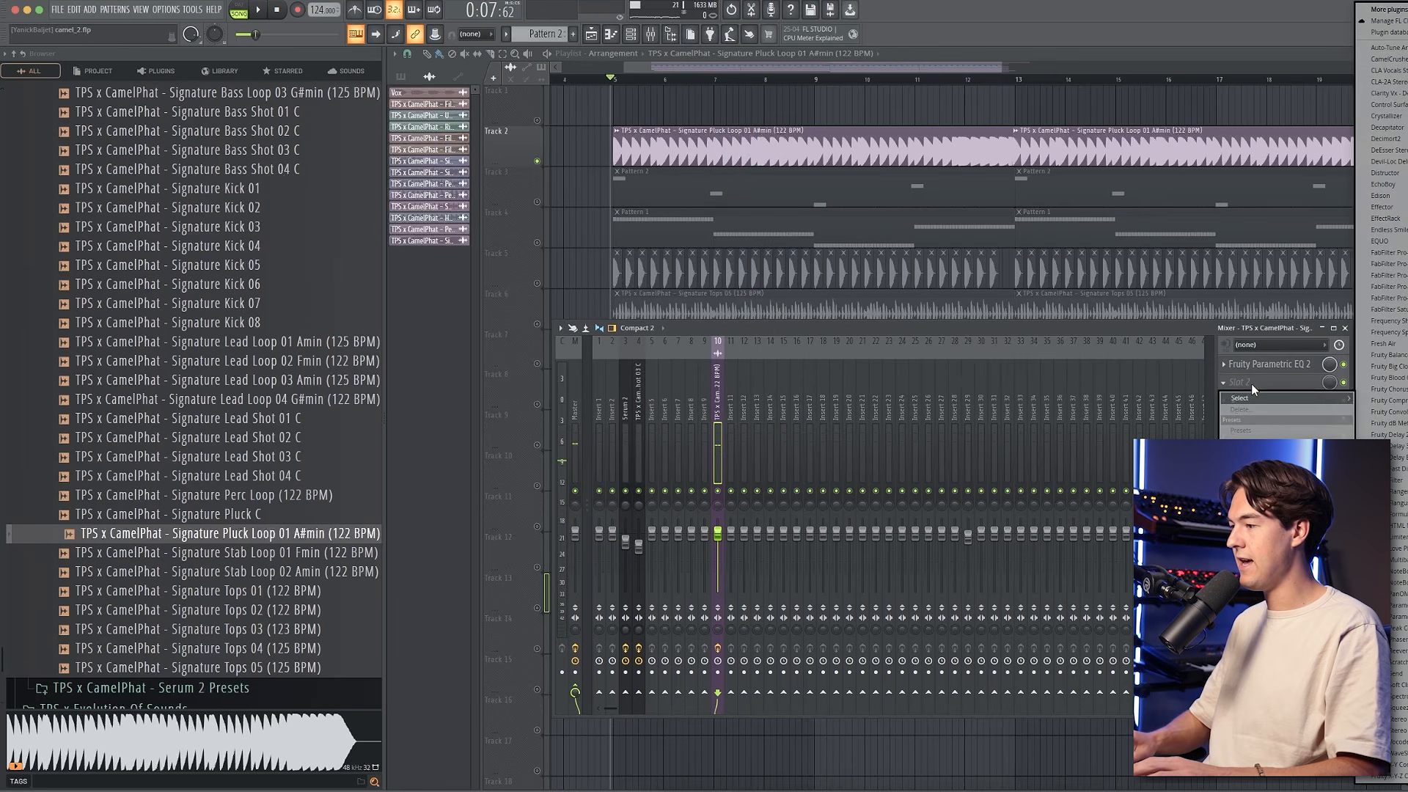
click(1251, 384)
drag(307, 151, 639, 258)
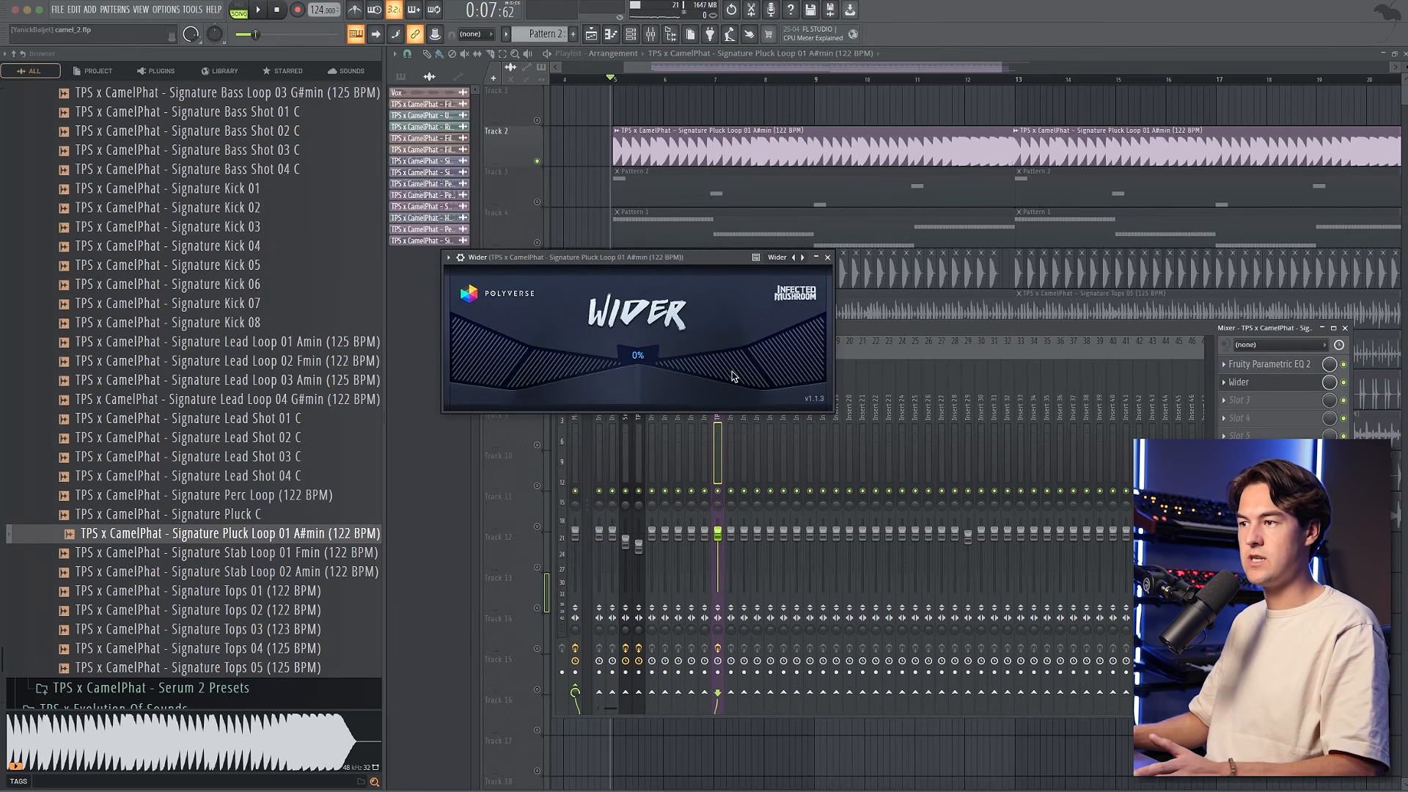
- Set the pluck loop's Wider amount to 37% during playback, then unsolo Track 2
key(space)
drag(763, 374, 765, 374)
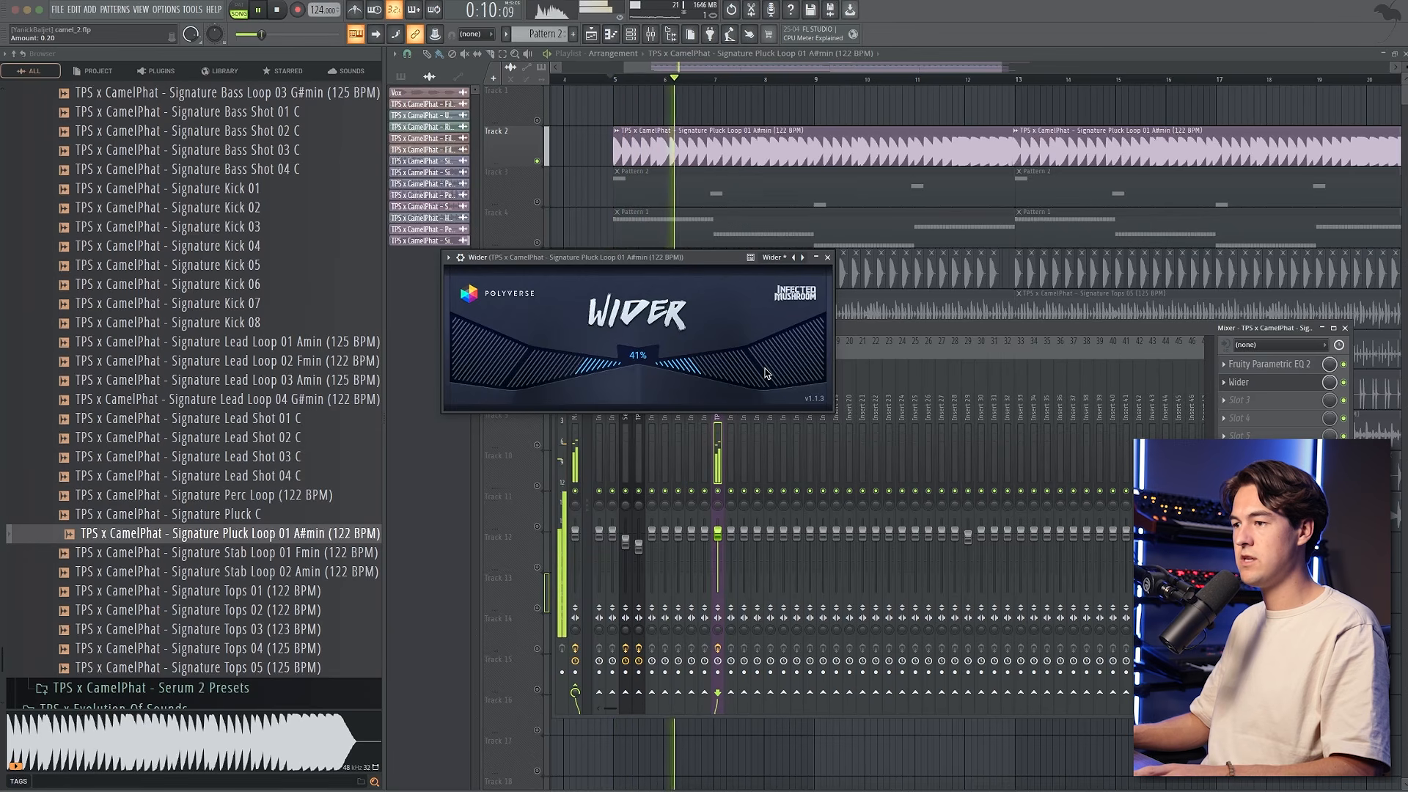
drag(715, 548, 715, 551)
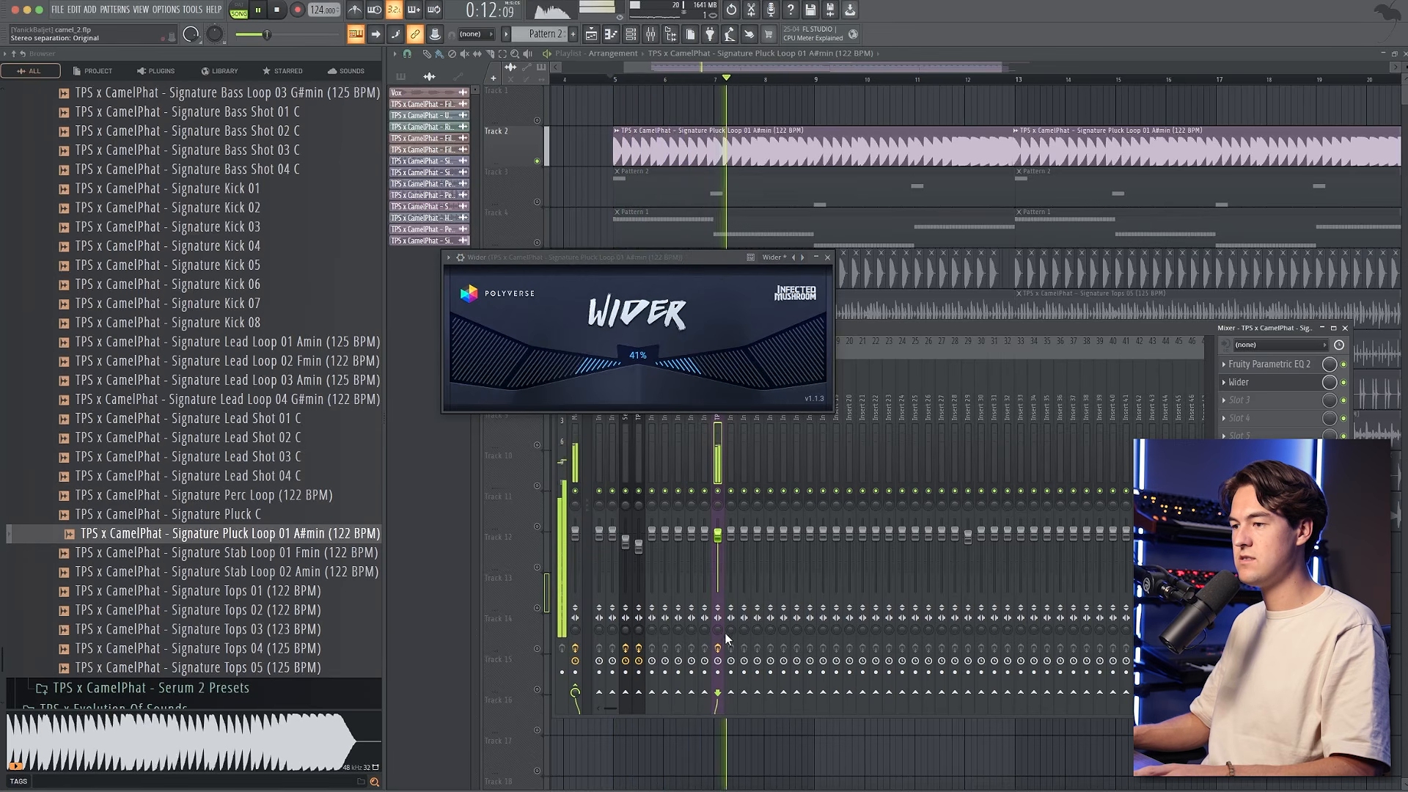
drag(705, 346, 705, 356)
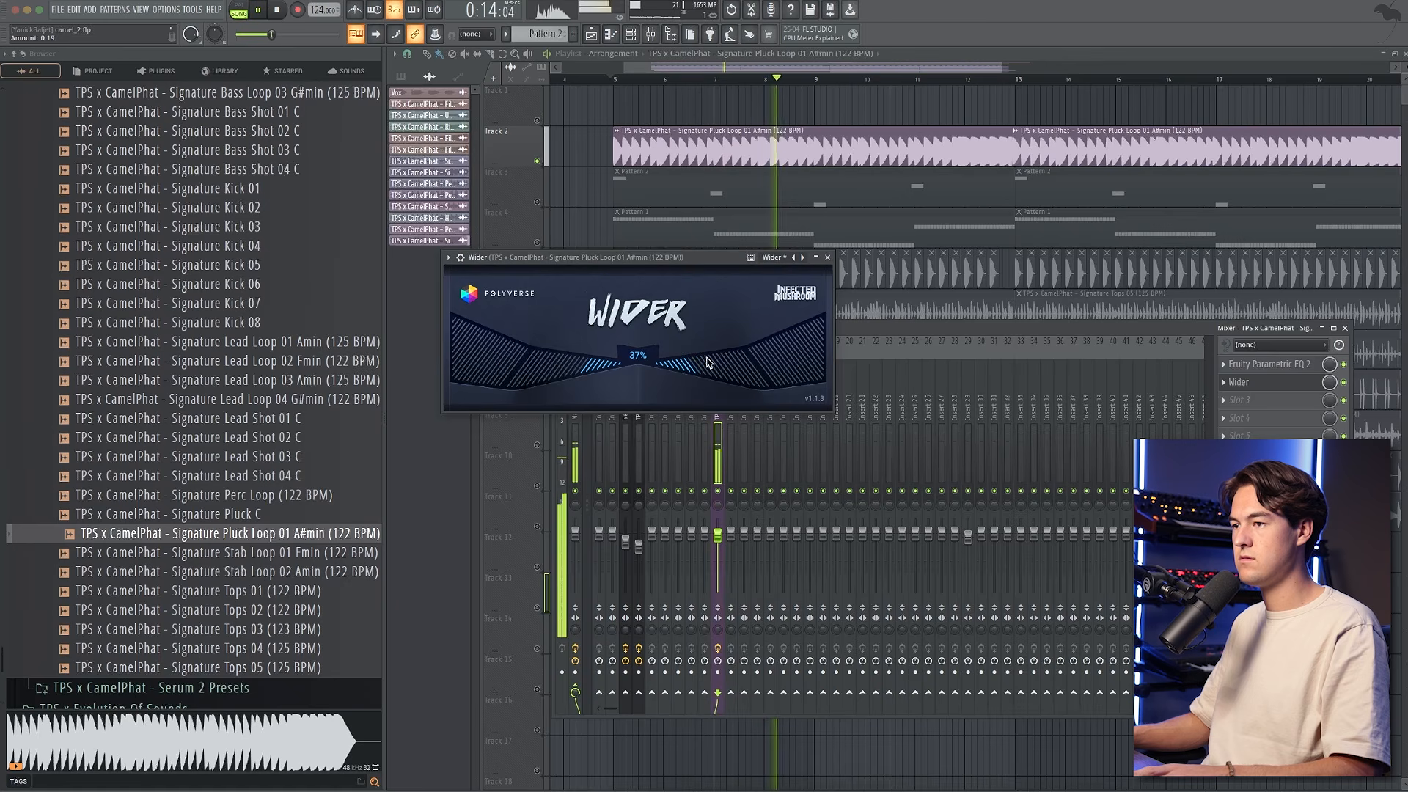
right_click(537, 160)
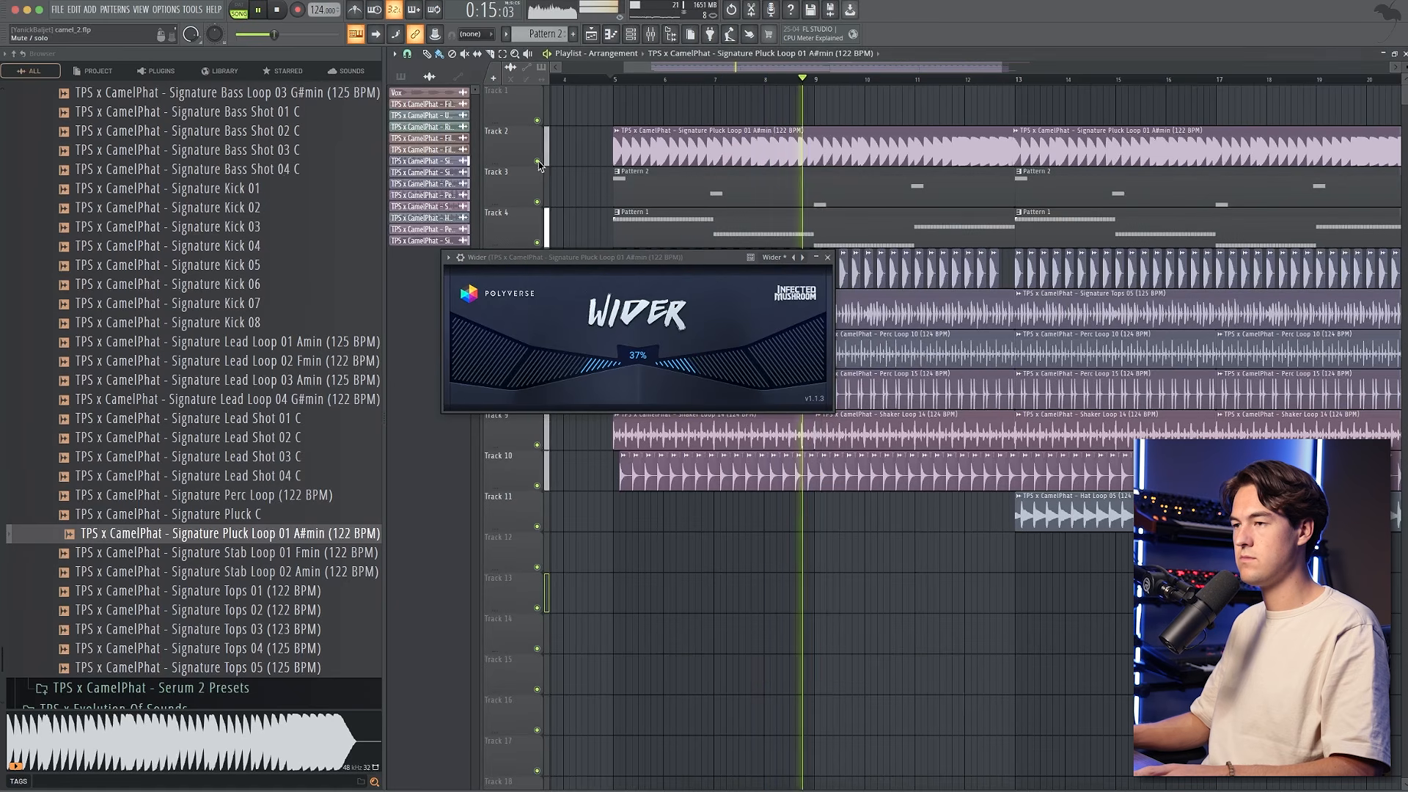
click(827, 258)
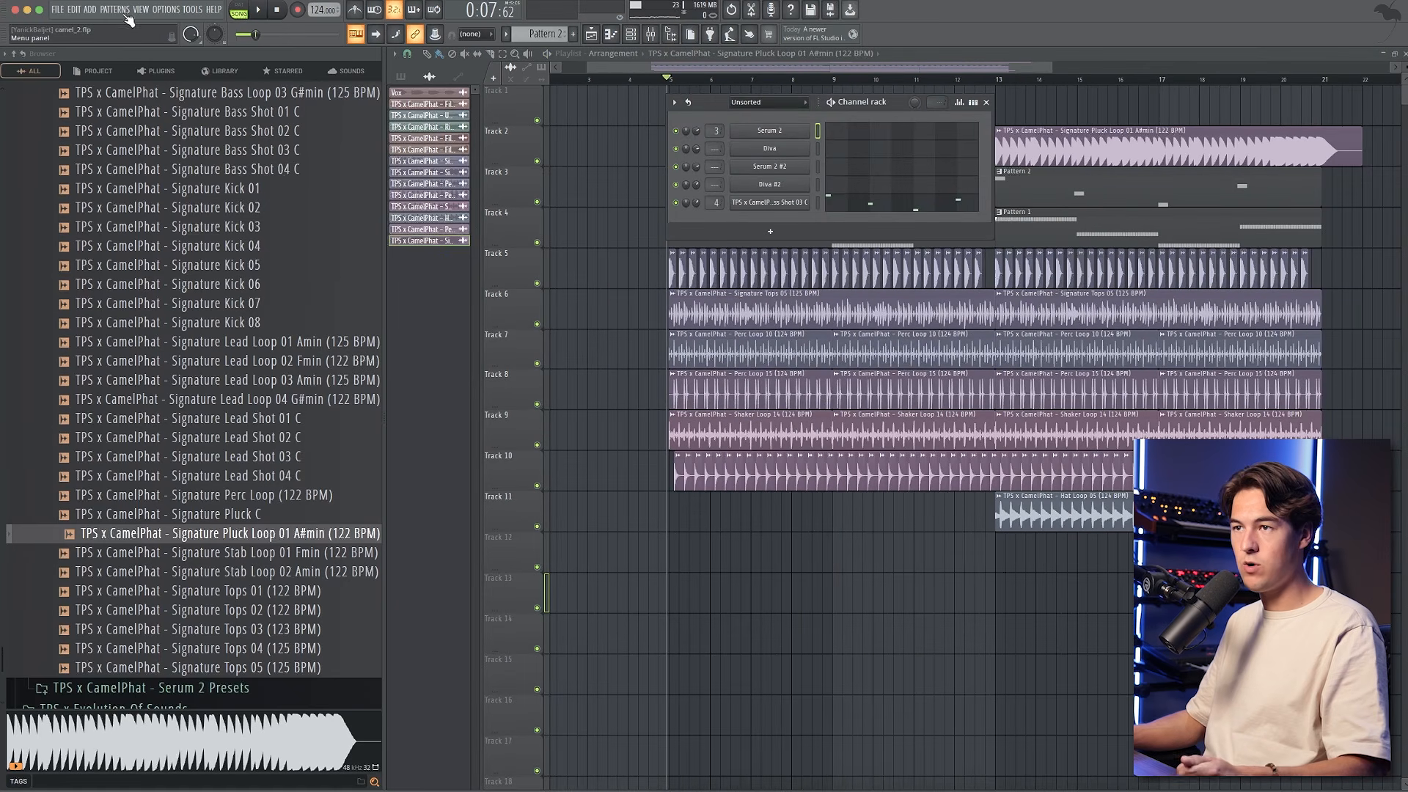
- Create Pattern 3 and audition the SY - Desire preset on the Serum 2 #2 channel
click(118, 10)
click(161, 27)
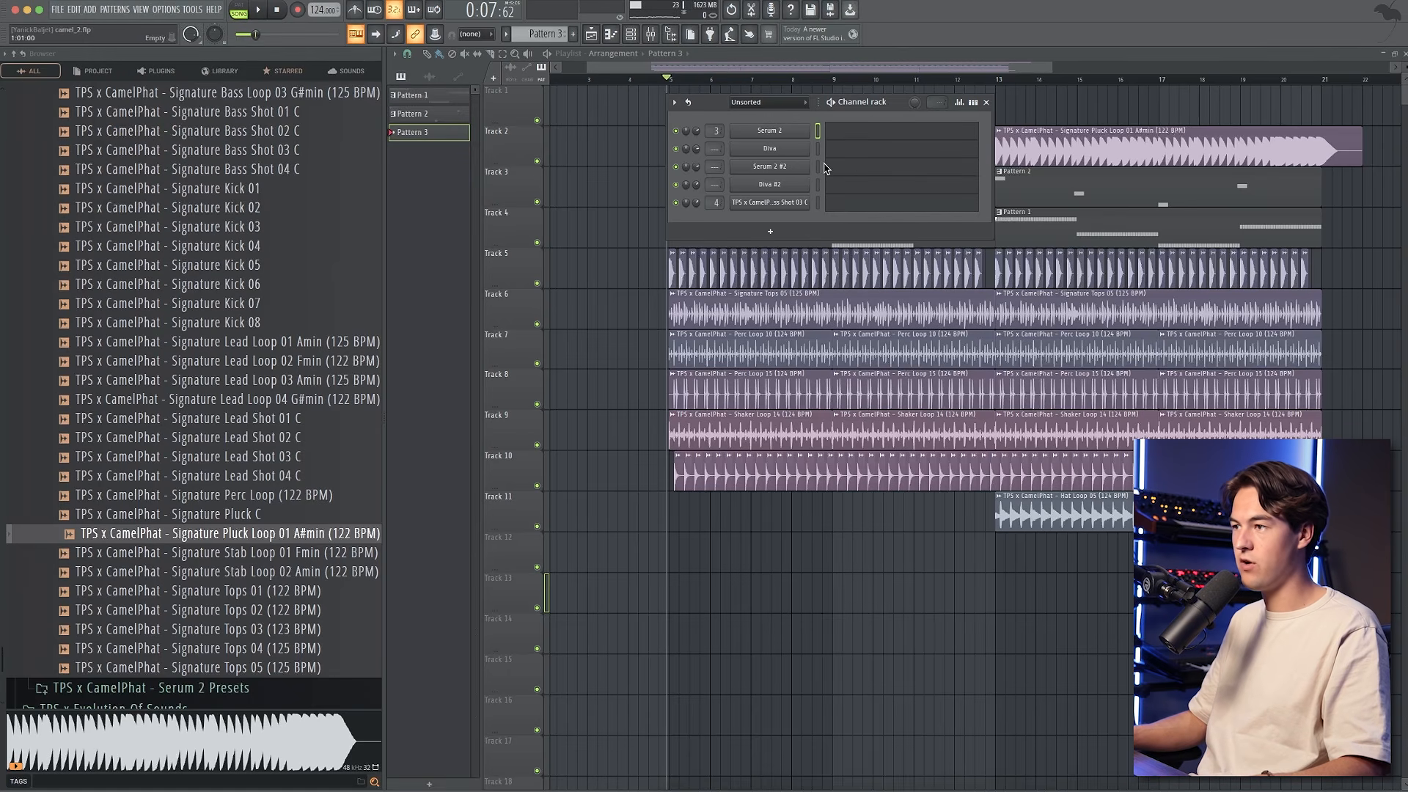
click(791, 168)
drag(440, 78, 787, 196)
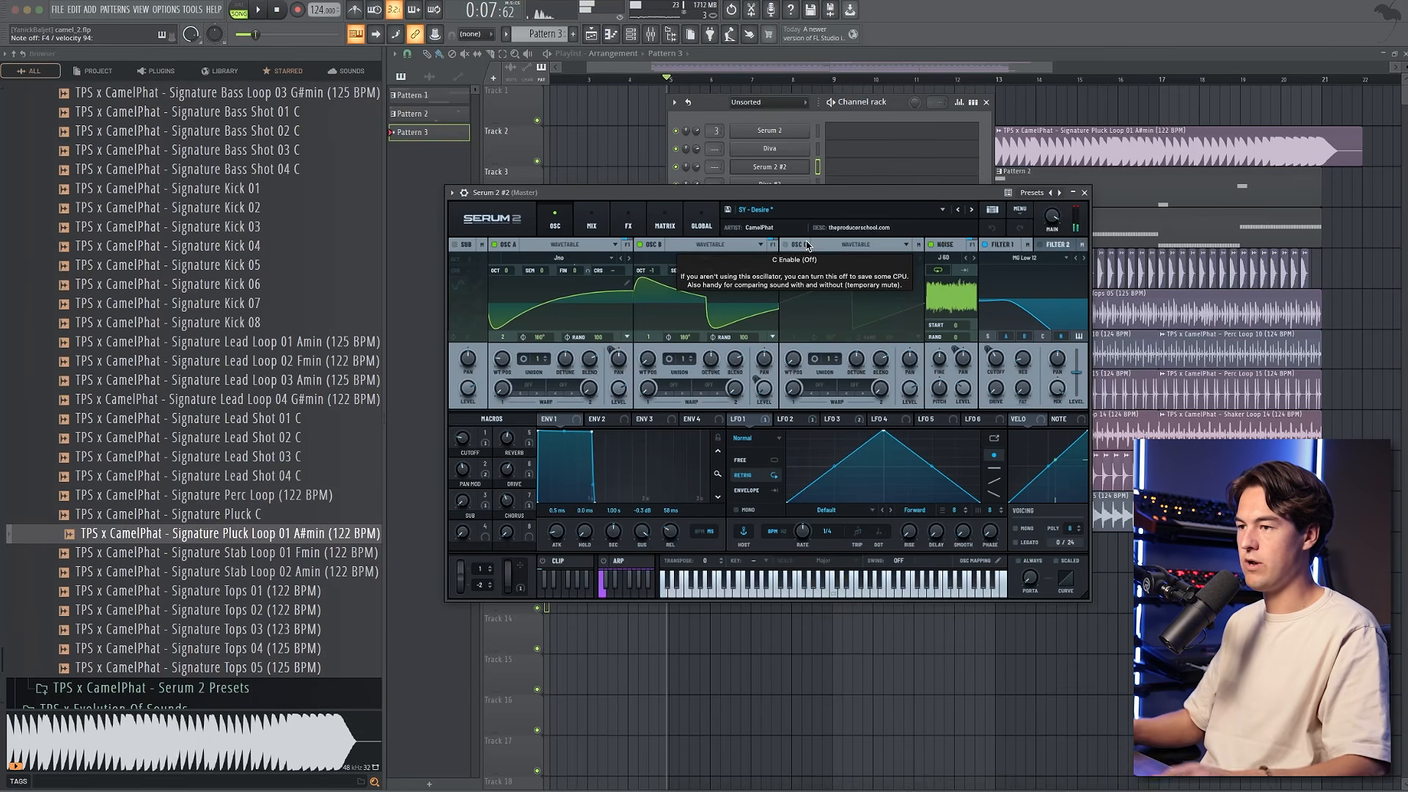
click(1085, 192)
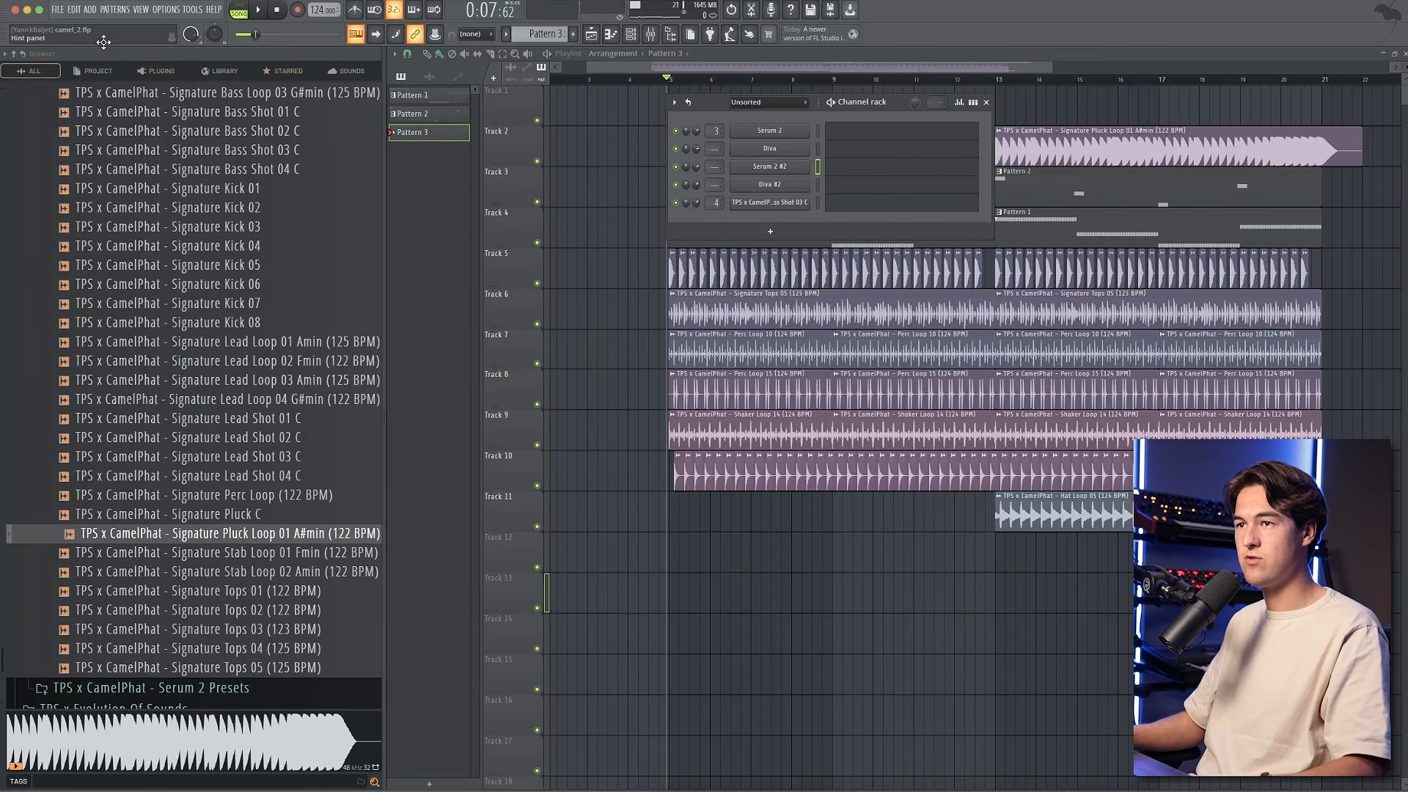
- Draw a four-bar A#4 note from bar 1 in Serum 2 #2's piano roll and play it
click(115, 9)
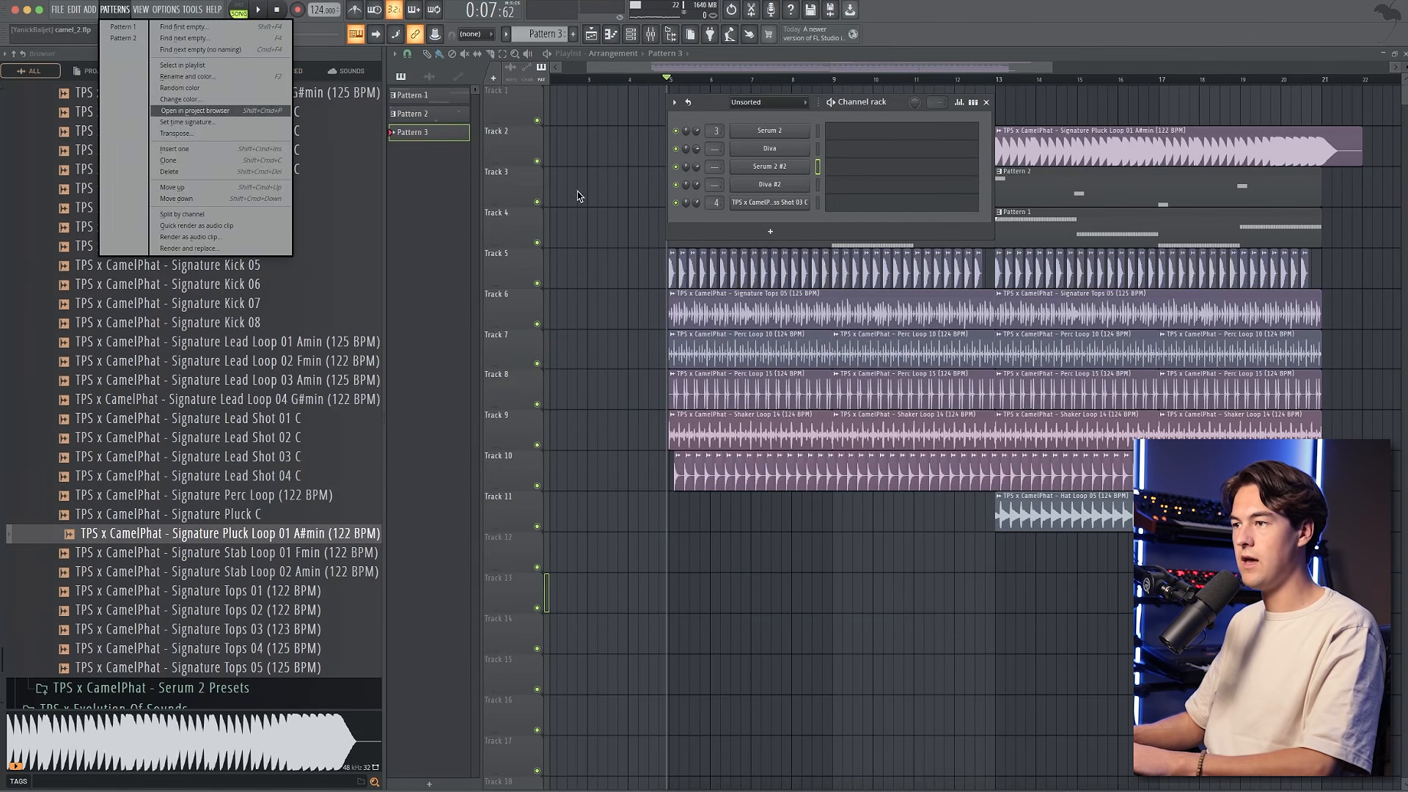
click(186, 28)
click(847, 172)
click(514, 265)
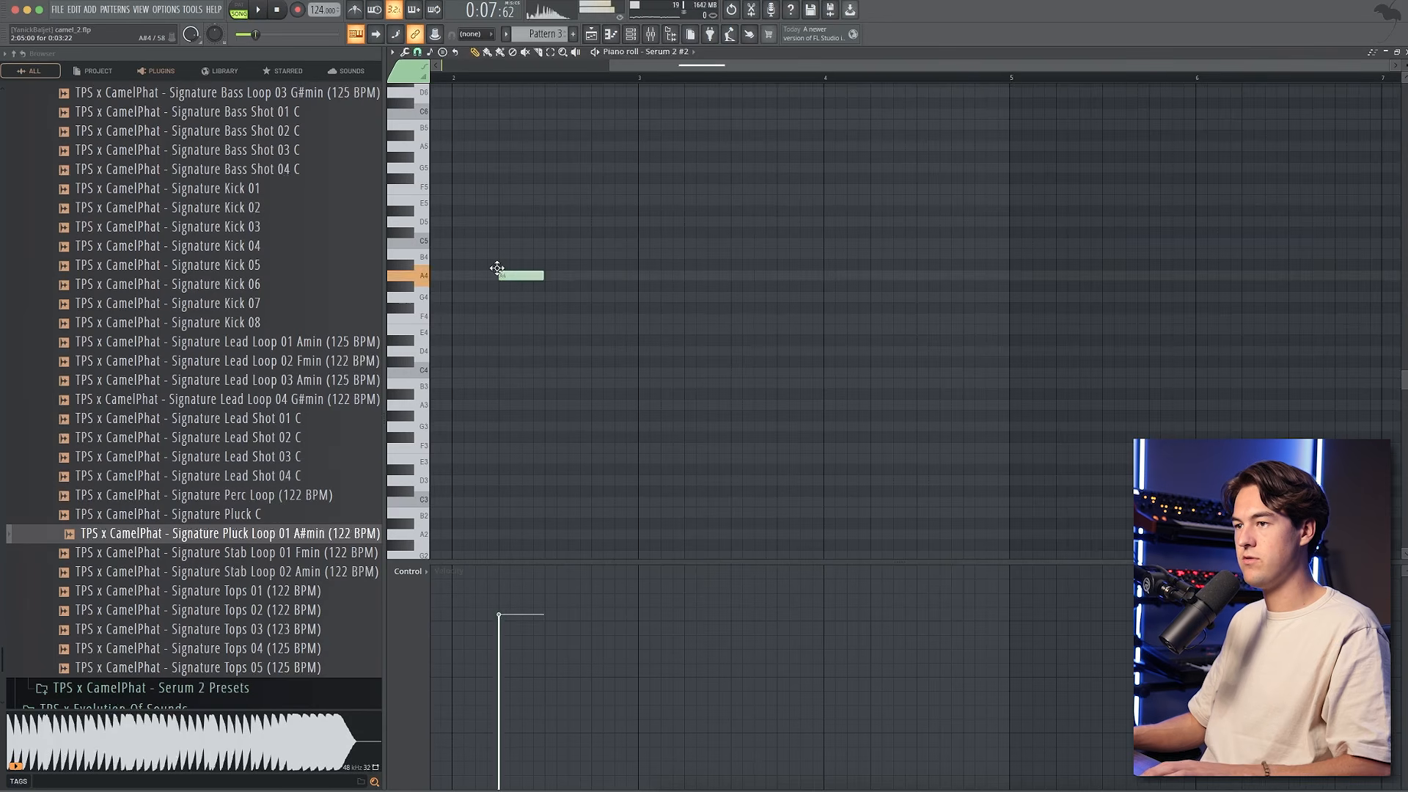
scroll(414, 258, left, 2)
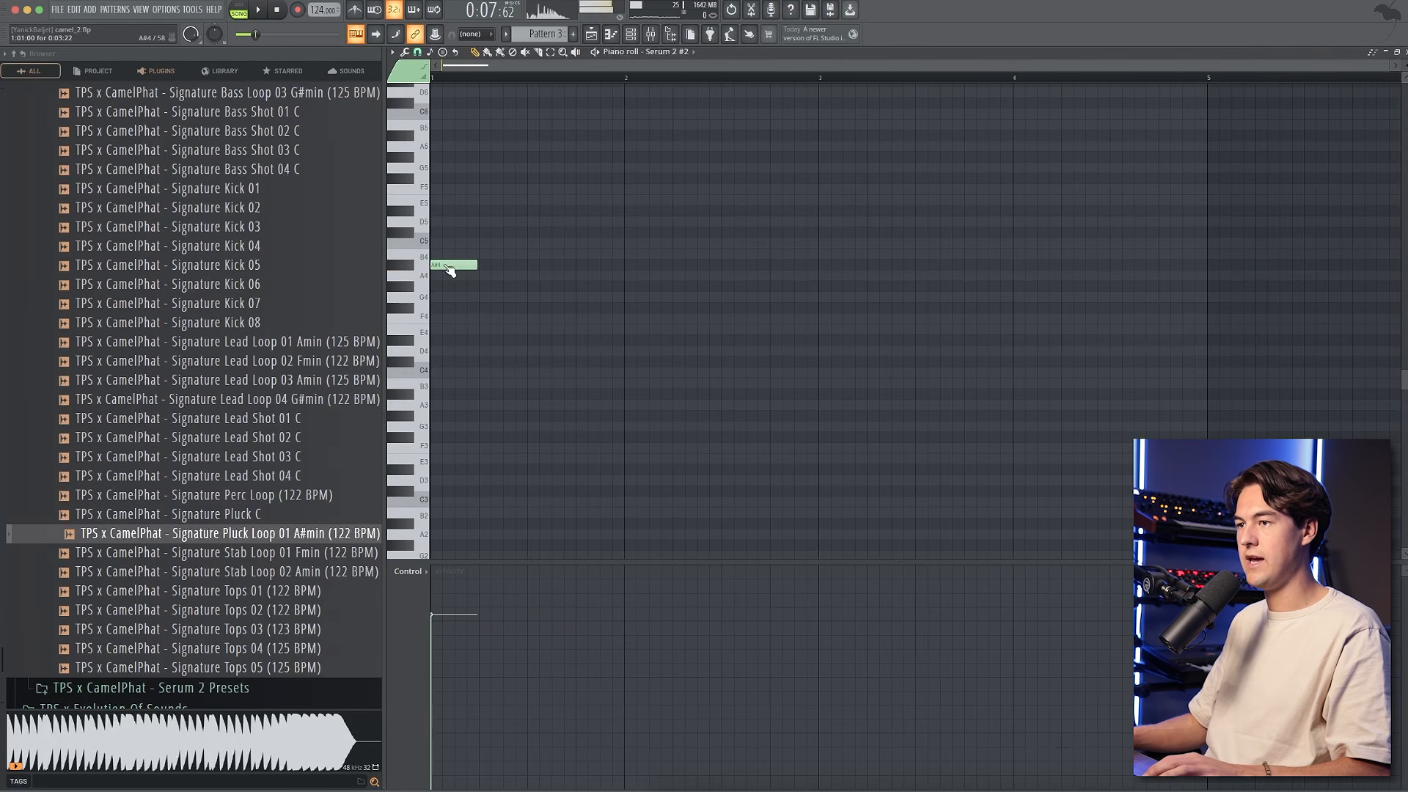
drag(474, 265, 1208, 265)
key(space)
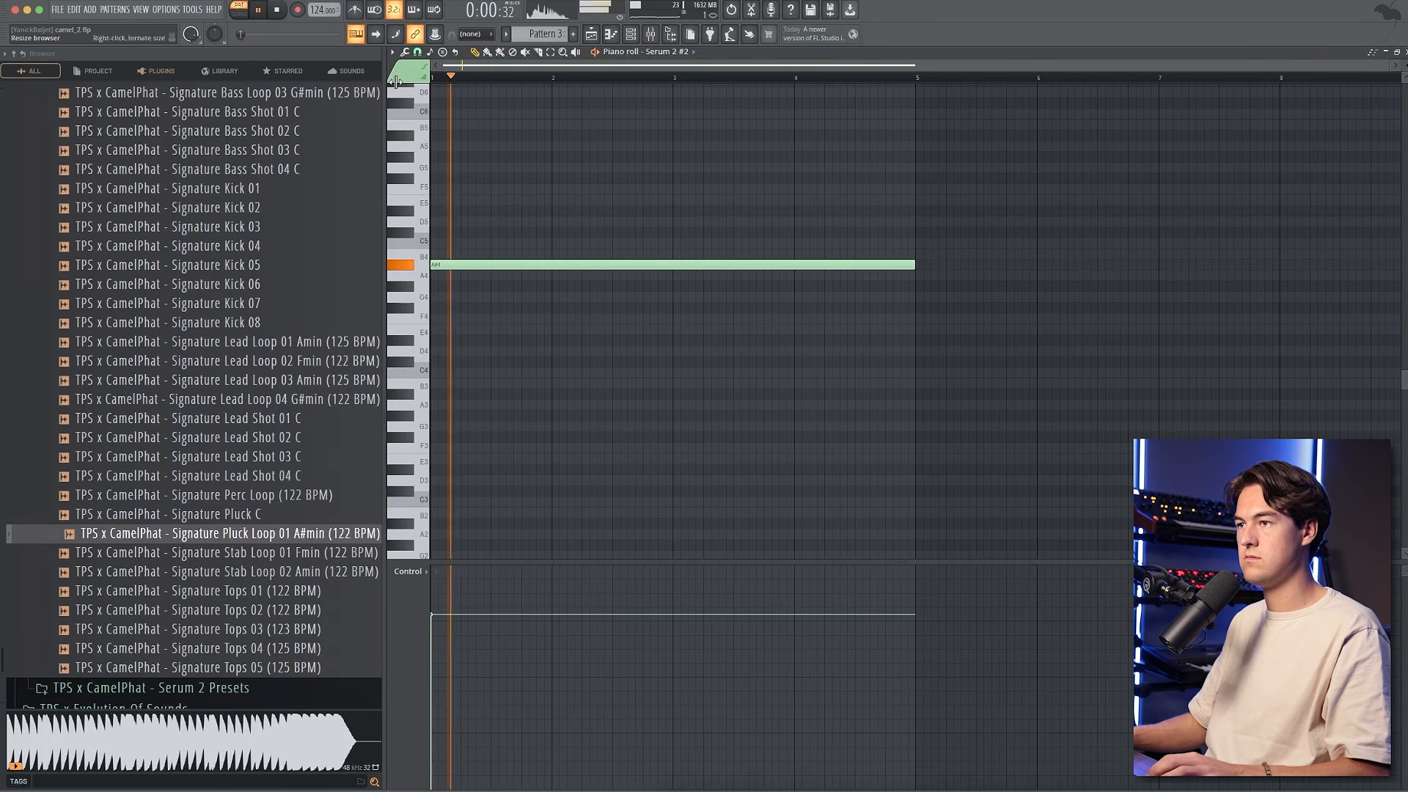
- Place Pattern 3 in the playlist from bar 5, repeat it across the 16 bars and check it in playback
click(591, 36)
drag(691, 112, 688, 112)
key(l)
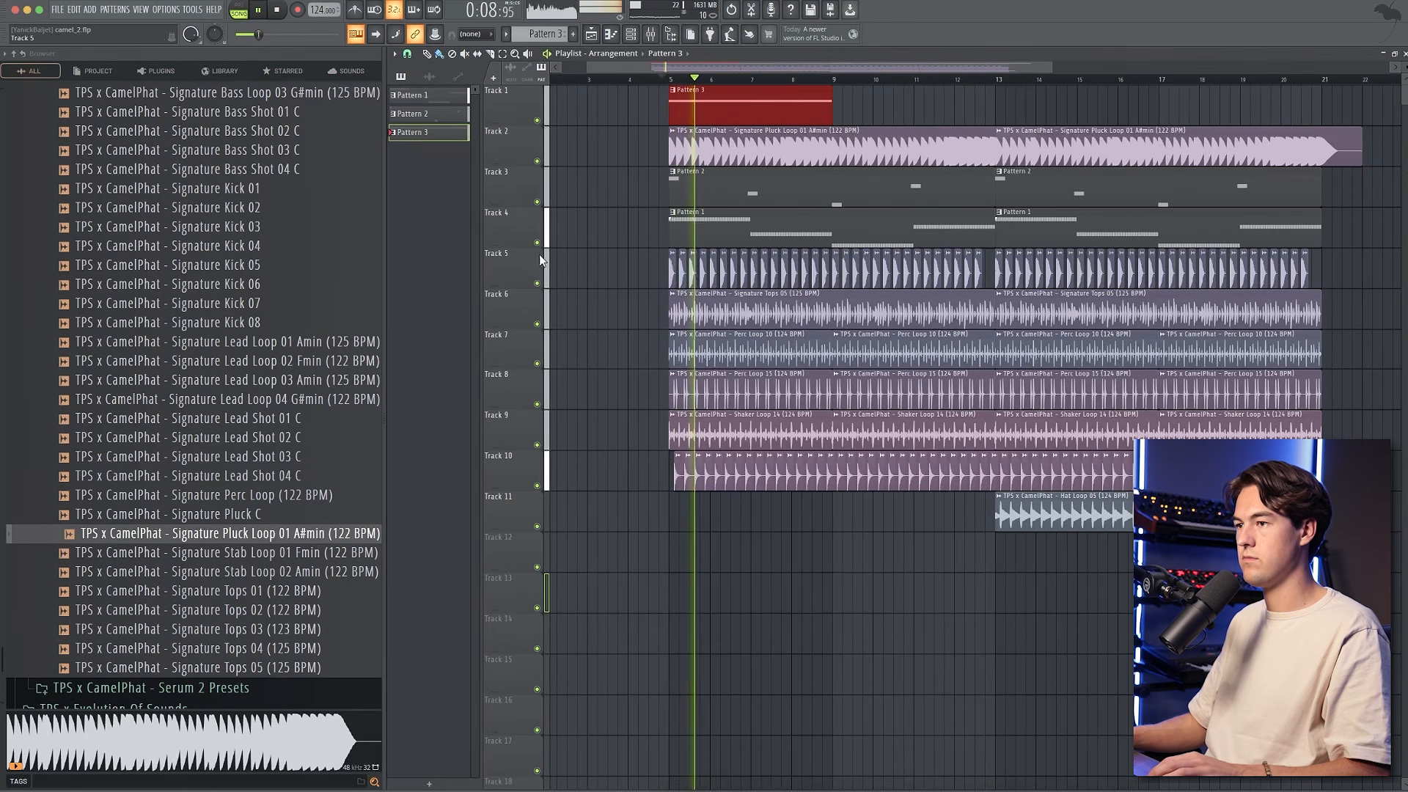
drag(885, 98, 884, 105)
double_click(884, 109)
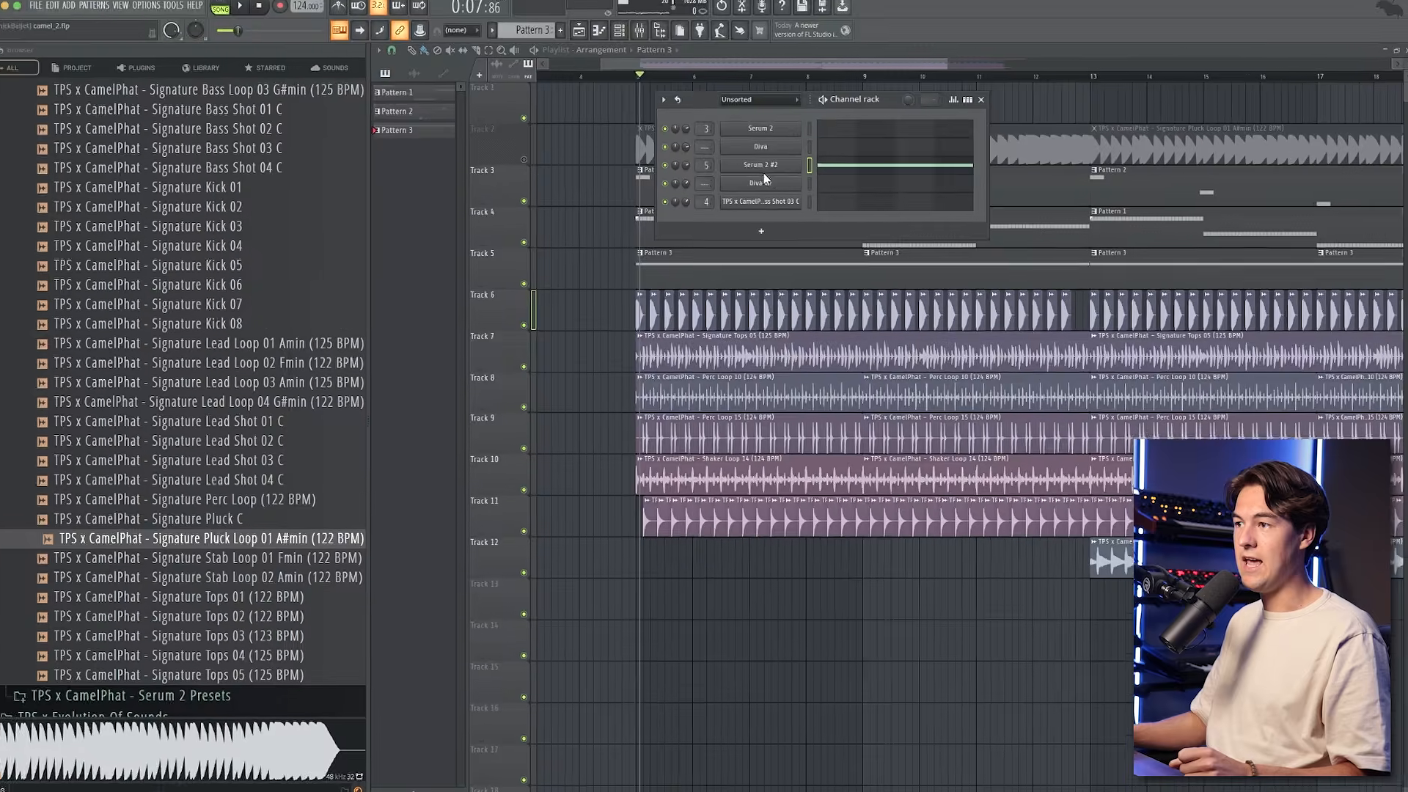
- Create an automation clip for the last tweaked parameter of Serum 2 #2, its Pitch Bend
click(761, 166)
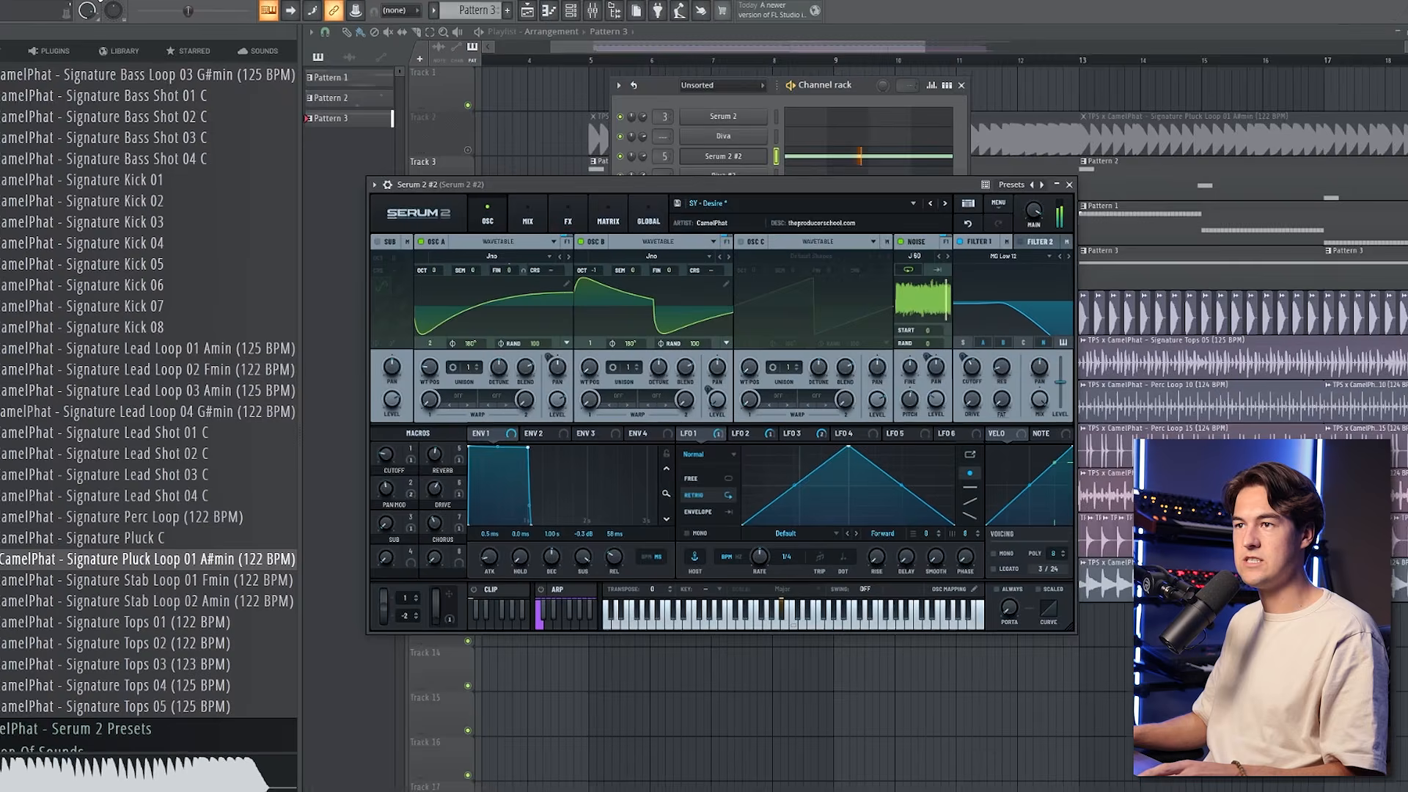
key(space)
click(192, 10)
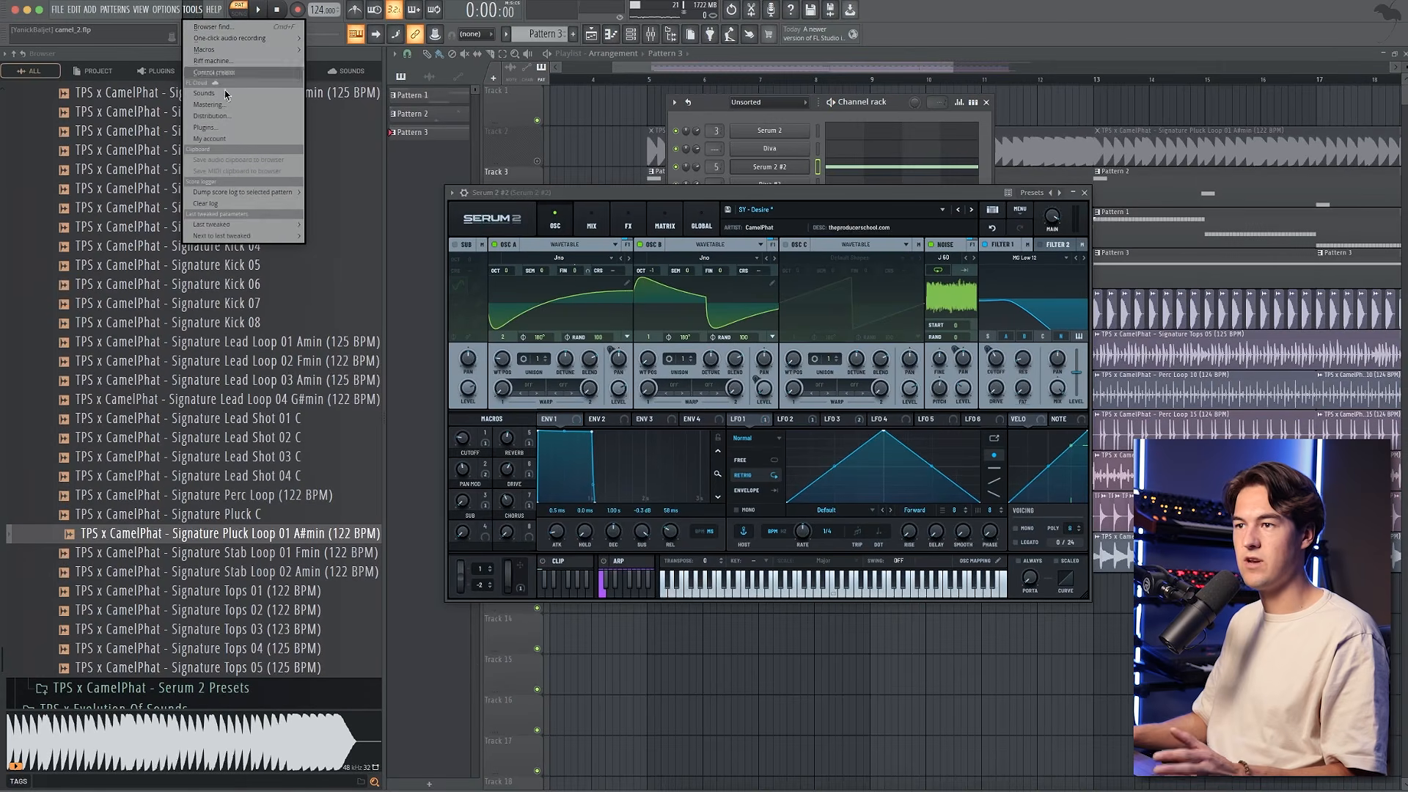
mouse_move(265, 228)
click(383, 307)
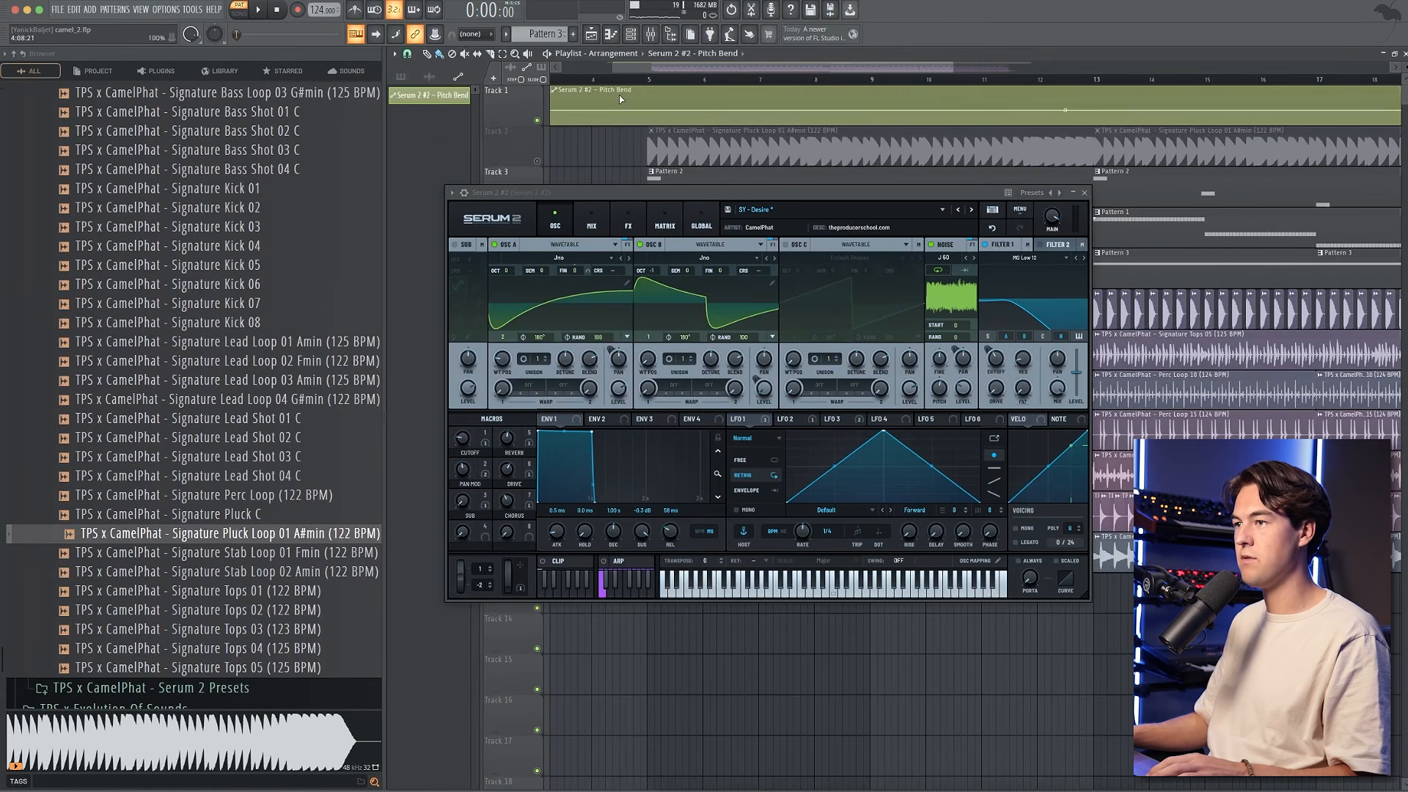
- Insert an empty track below the Pattern 3 track and move the Pitch Bend automation clip onto it from bar 5
click(1086, 193)
right_click(517, 291)
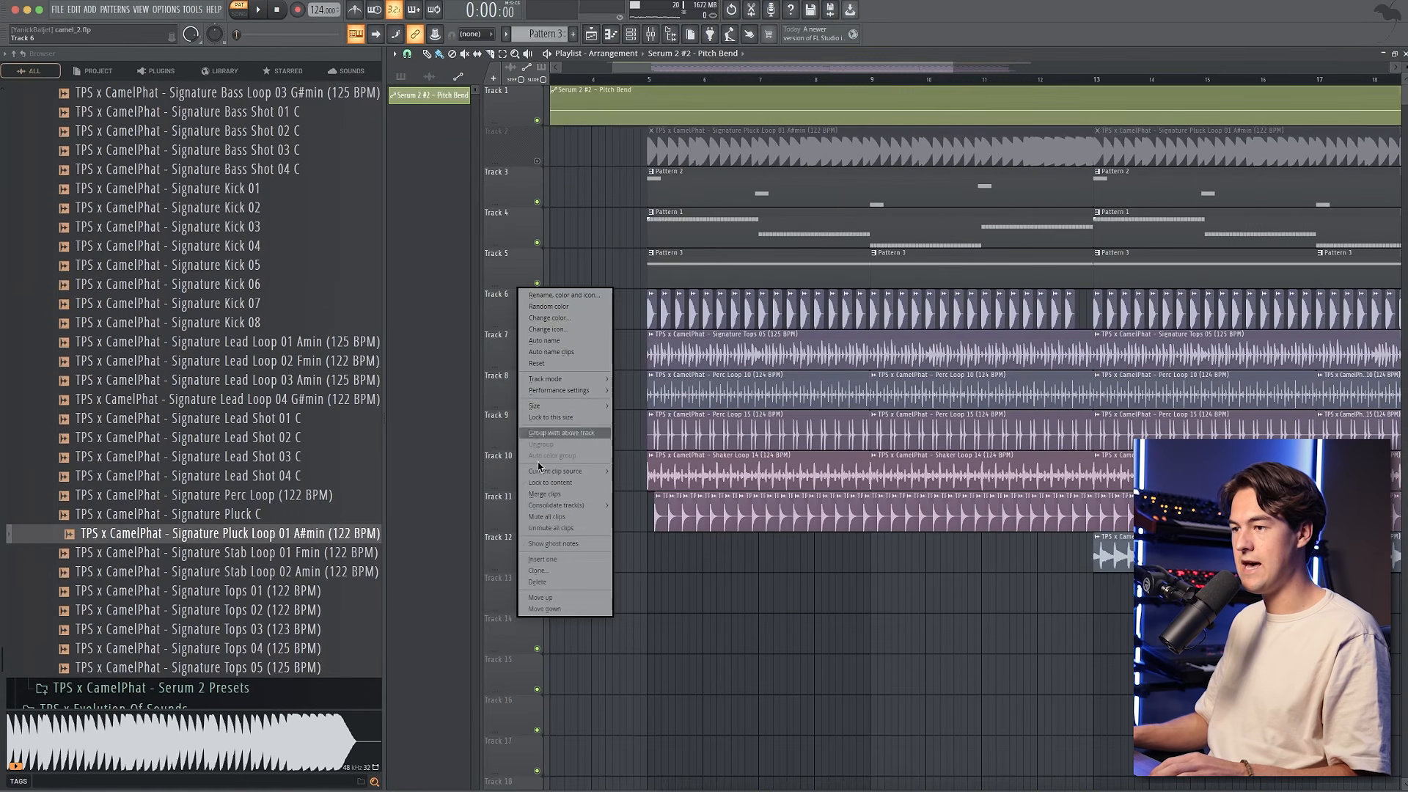
click(543, 545)
drag(596, 100, 726, 315)
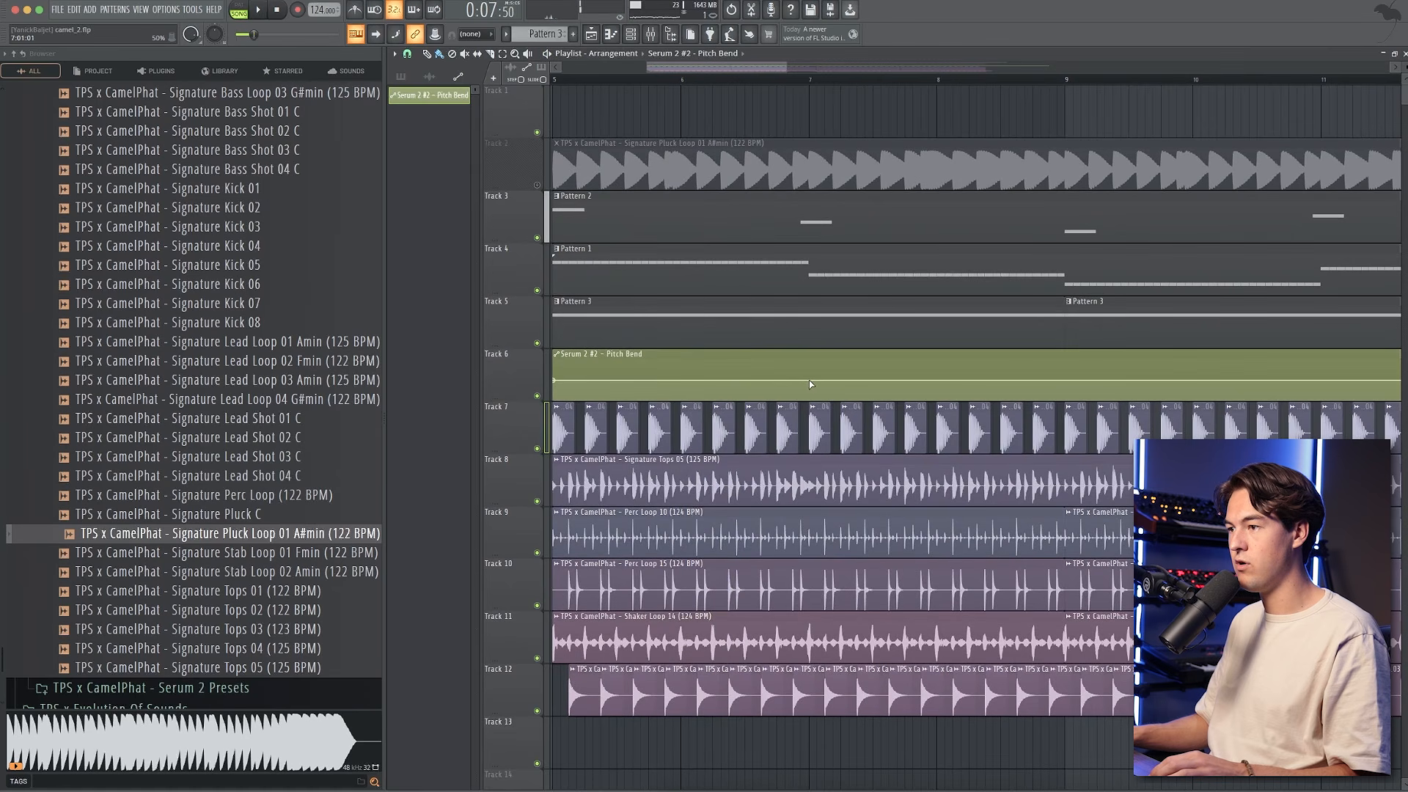
- Shape a small pitch rise before bar 7 in the Pitch Bend automation, pasting the 50% value on the points at 6:04:00 and bar 7
click(809, 382)
right_click(810, 381)
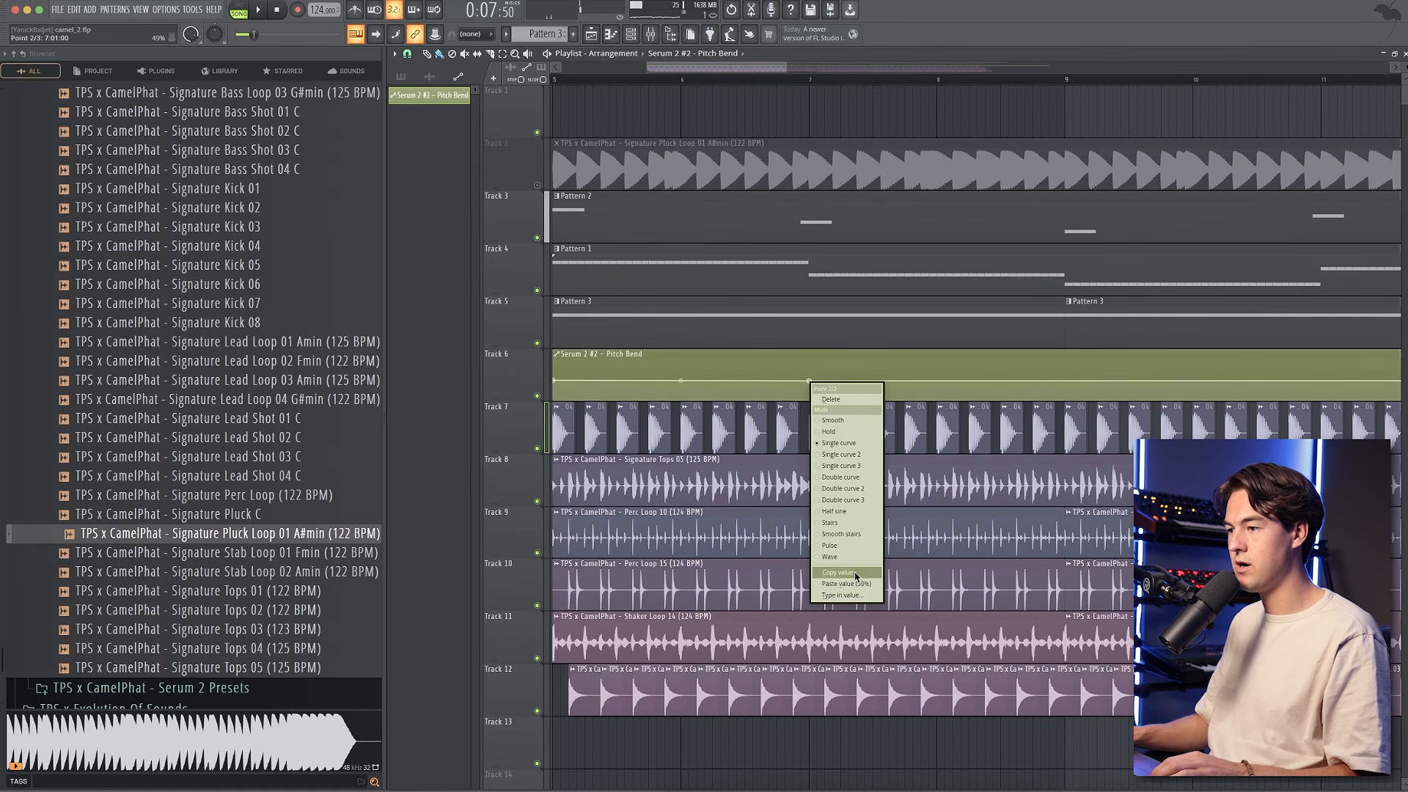
click(858, 584)
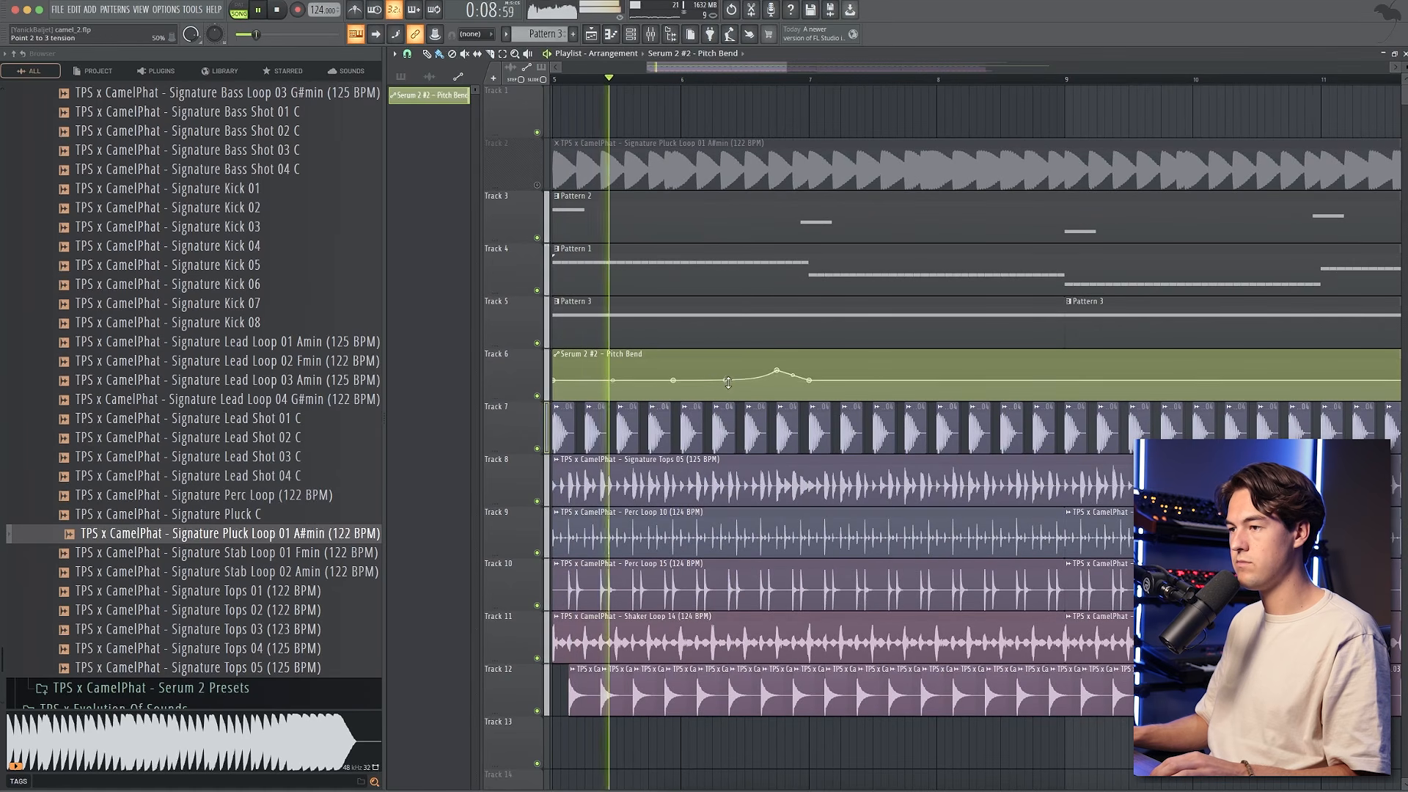
right_click(705, 381)
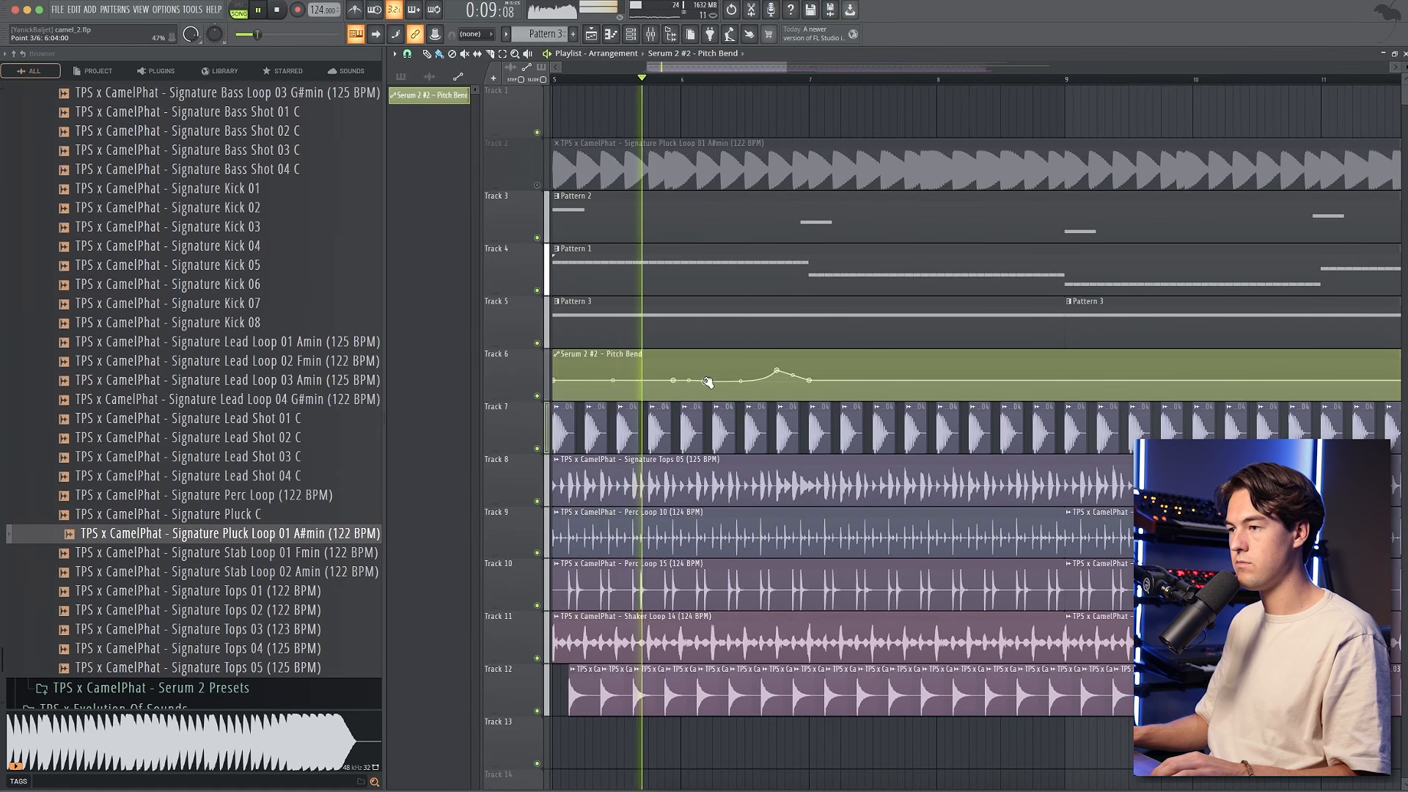
right_click(706, 381)
click(747, 584)
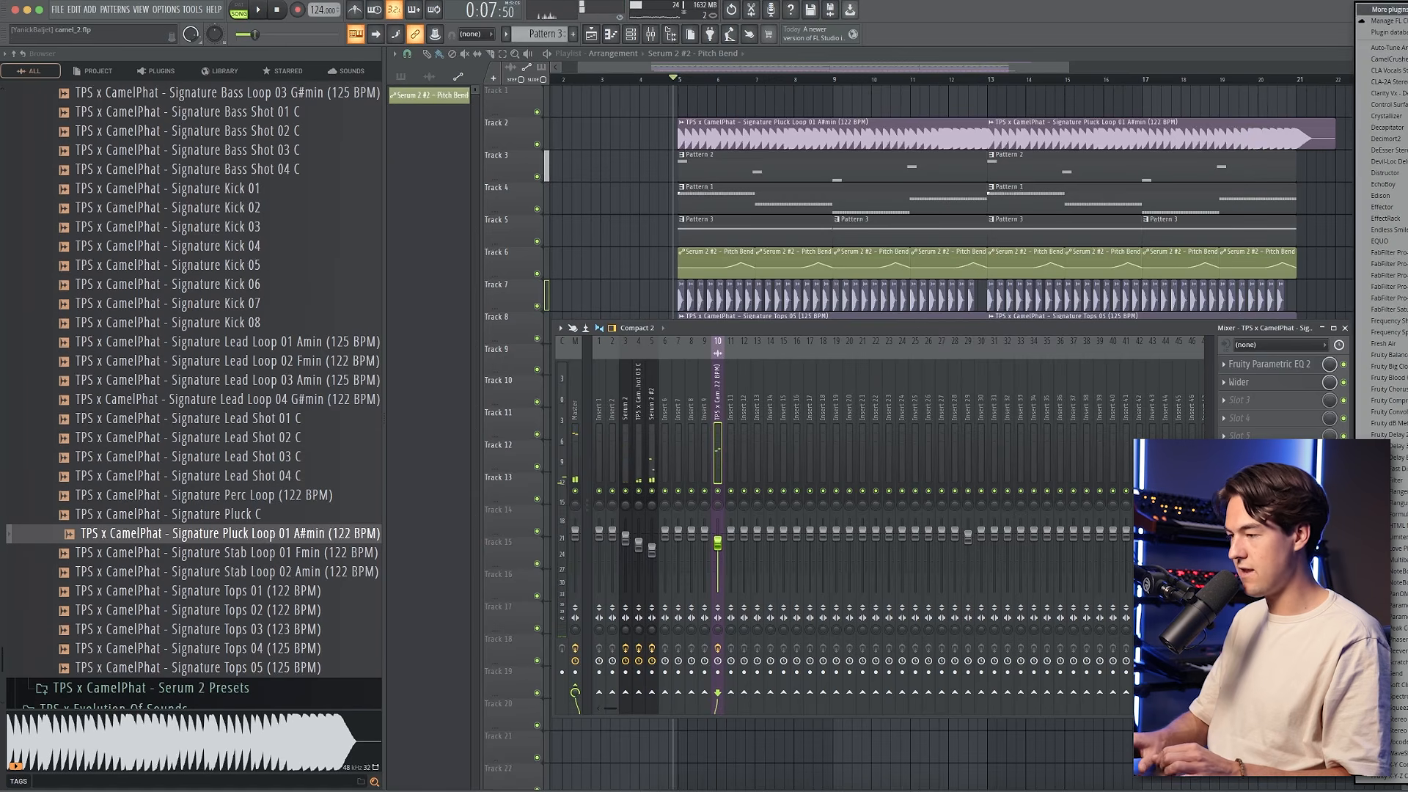
- Load Kickstart 2 on the pluck loop's mixer insert and lower its mix amount
click(1403, 77)
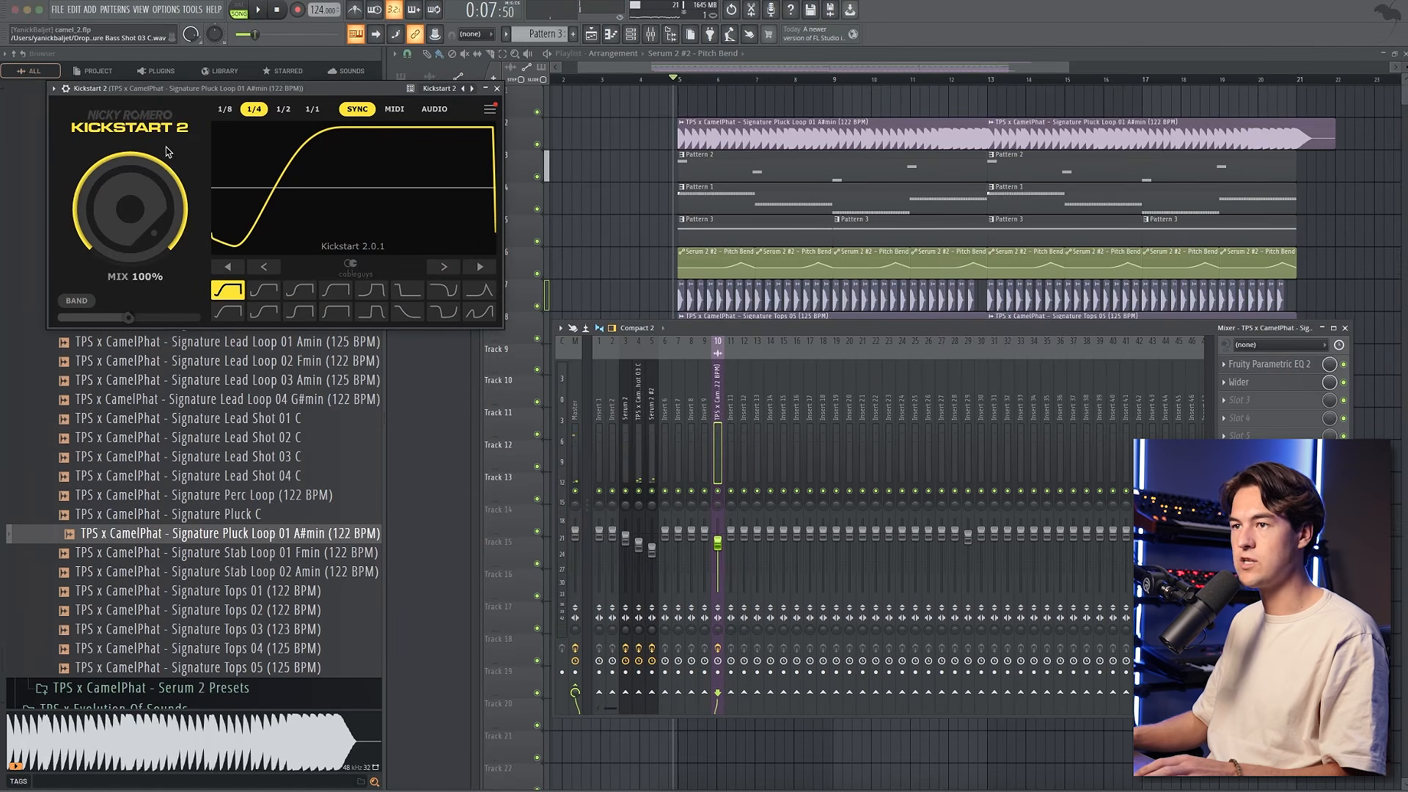
drag(220, 88, 768, 285)
drag(696, 396, 700, 462)
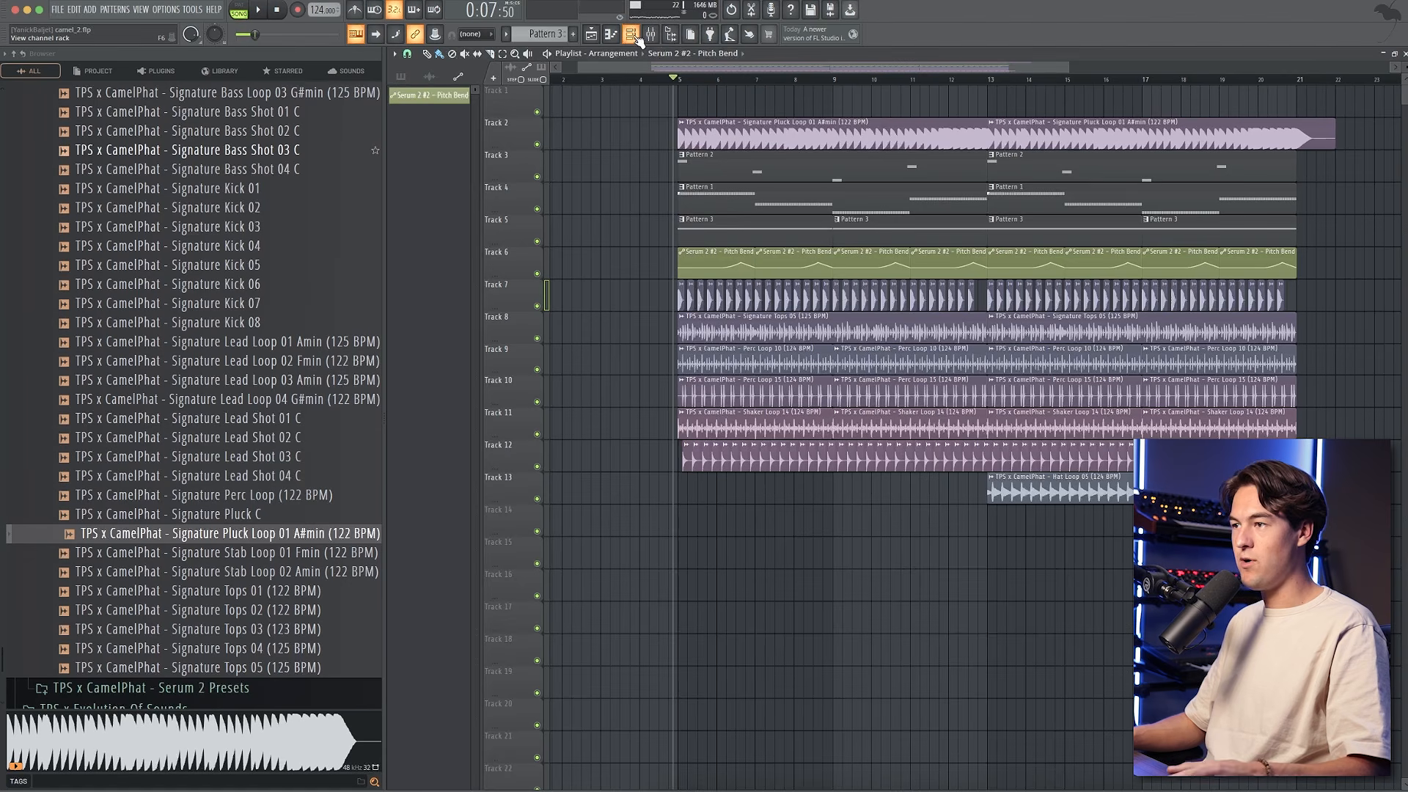
- Show the unsorted channels in the channel rack and create Pattern 4
click(632, 36)
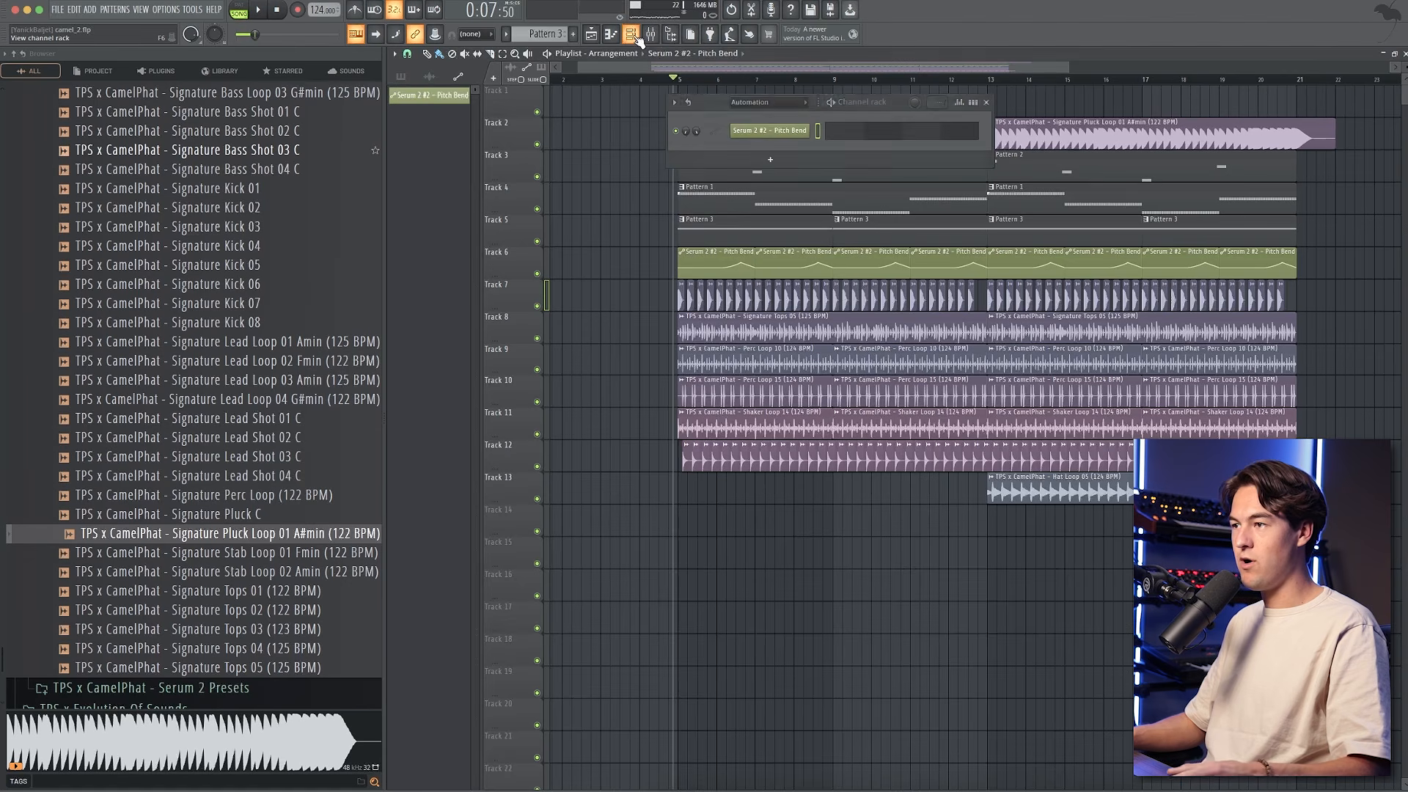
click(767, 102)
click(140, 10)
mouse_move(102, 8)
click(156, 28)
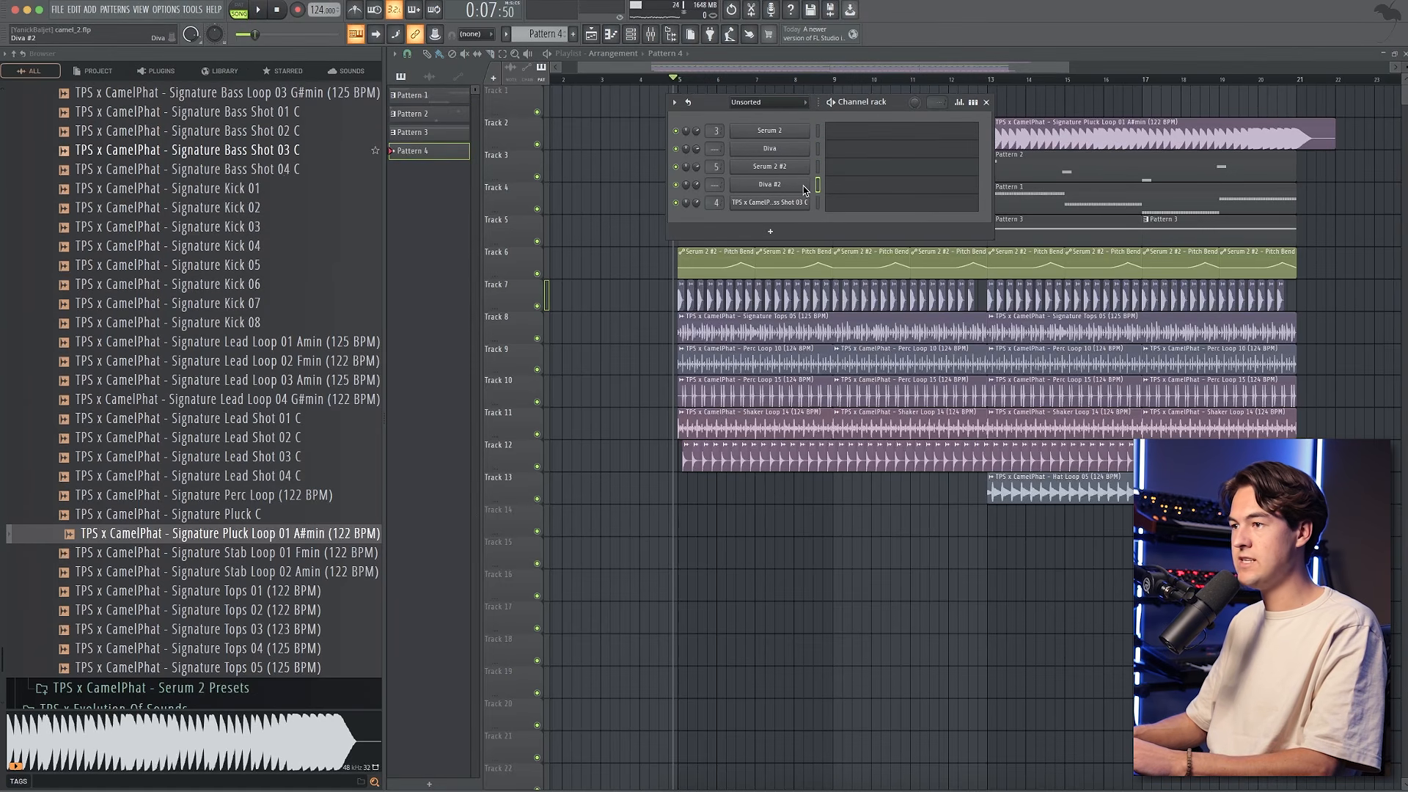
- Open Diva #2 and examine its PL - Elevation preset in the TPS x Camelphat preset folder
click(805, 190)
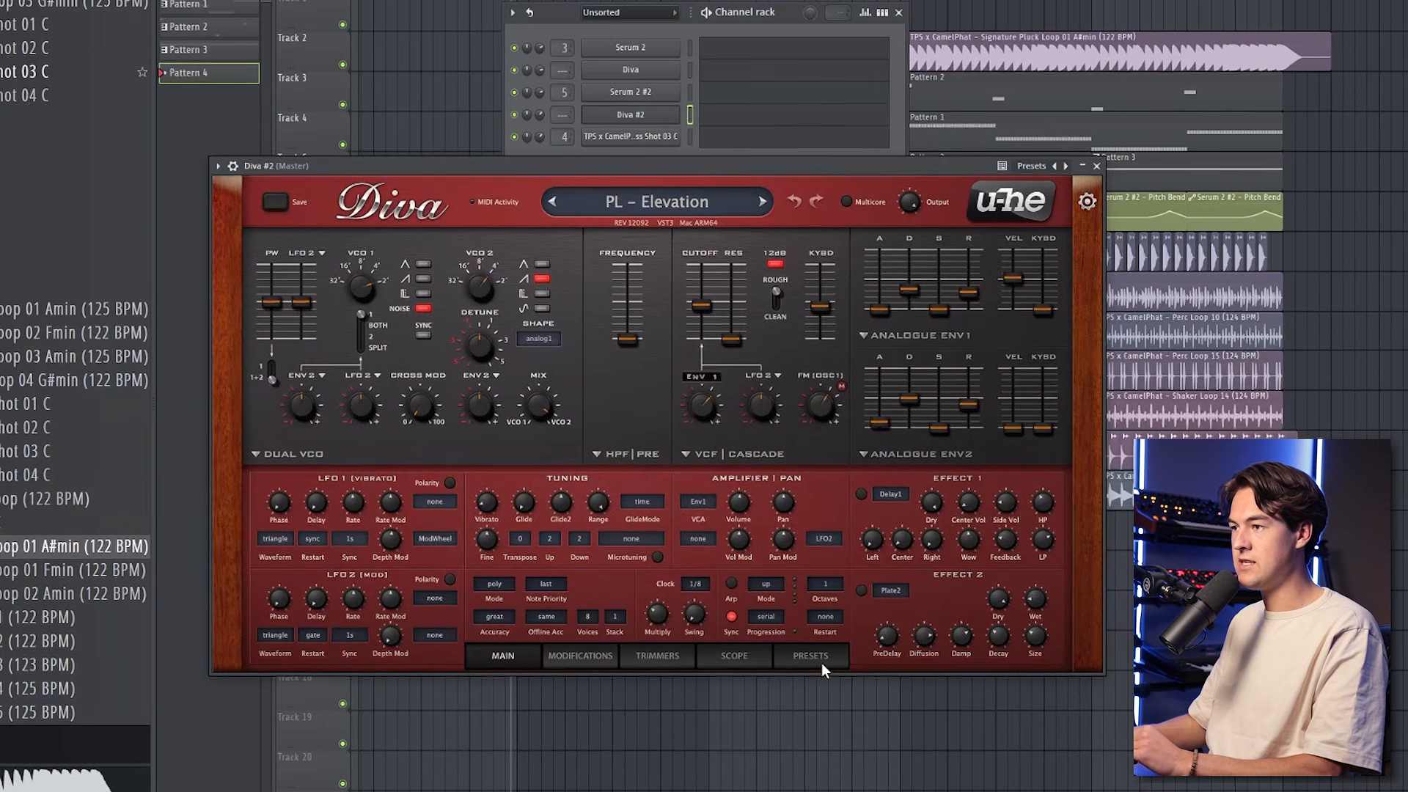
click(810, 656)
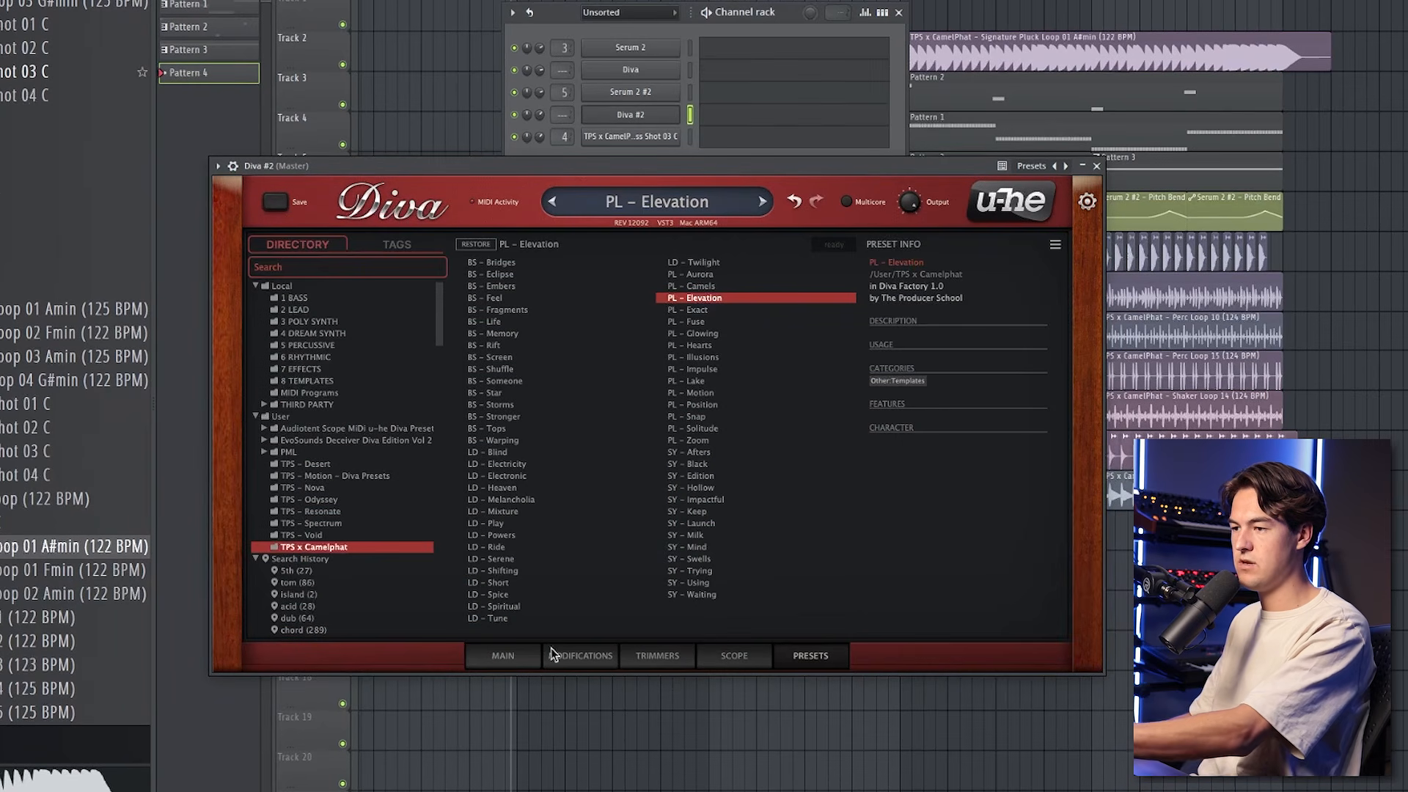
click(522, 657)
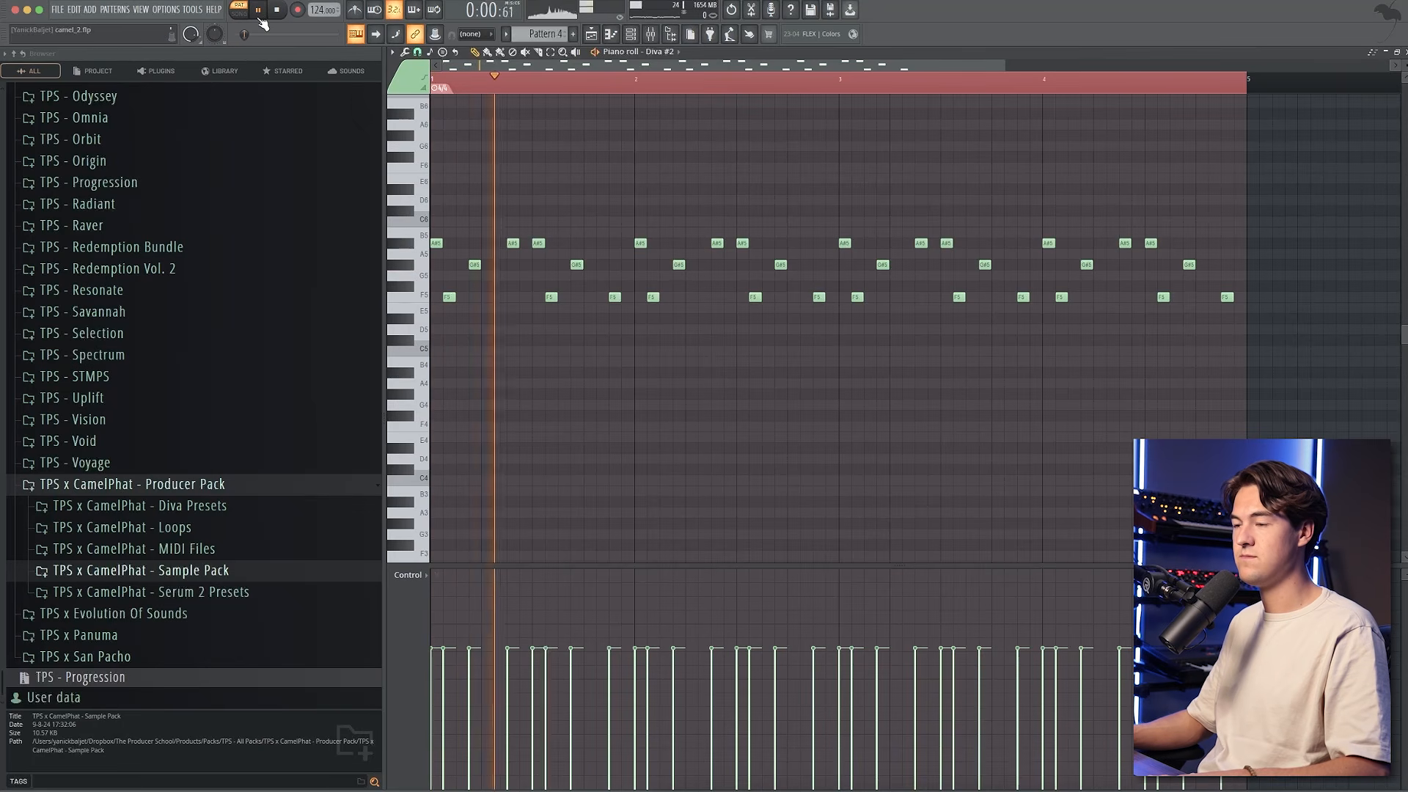
- Stop the Pattern 4 melody playback and route Diva #2 to mixer insert 7
key(space)
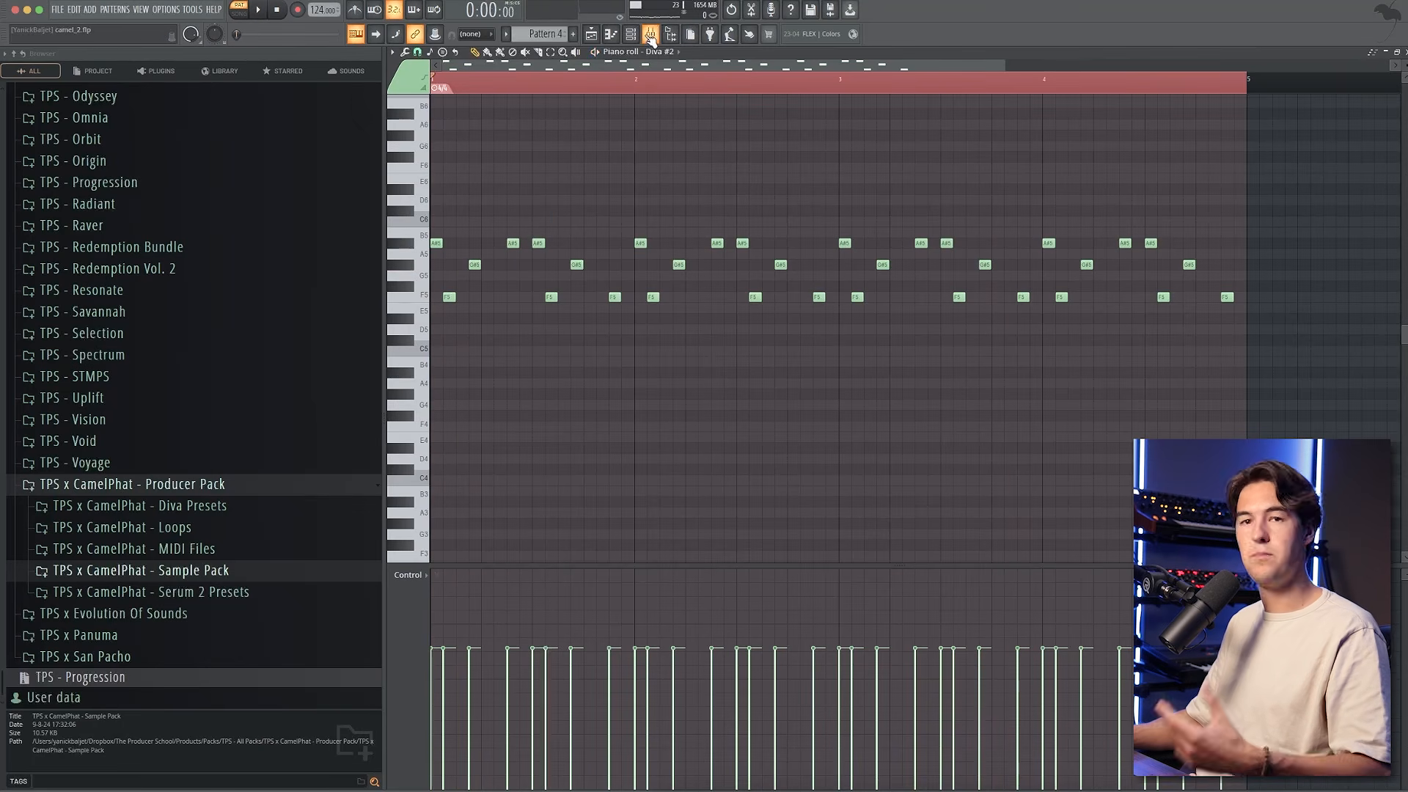
click(650, 35)
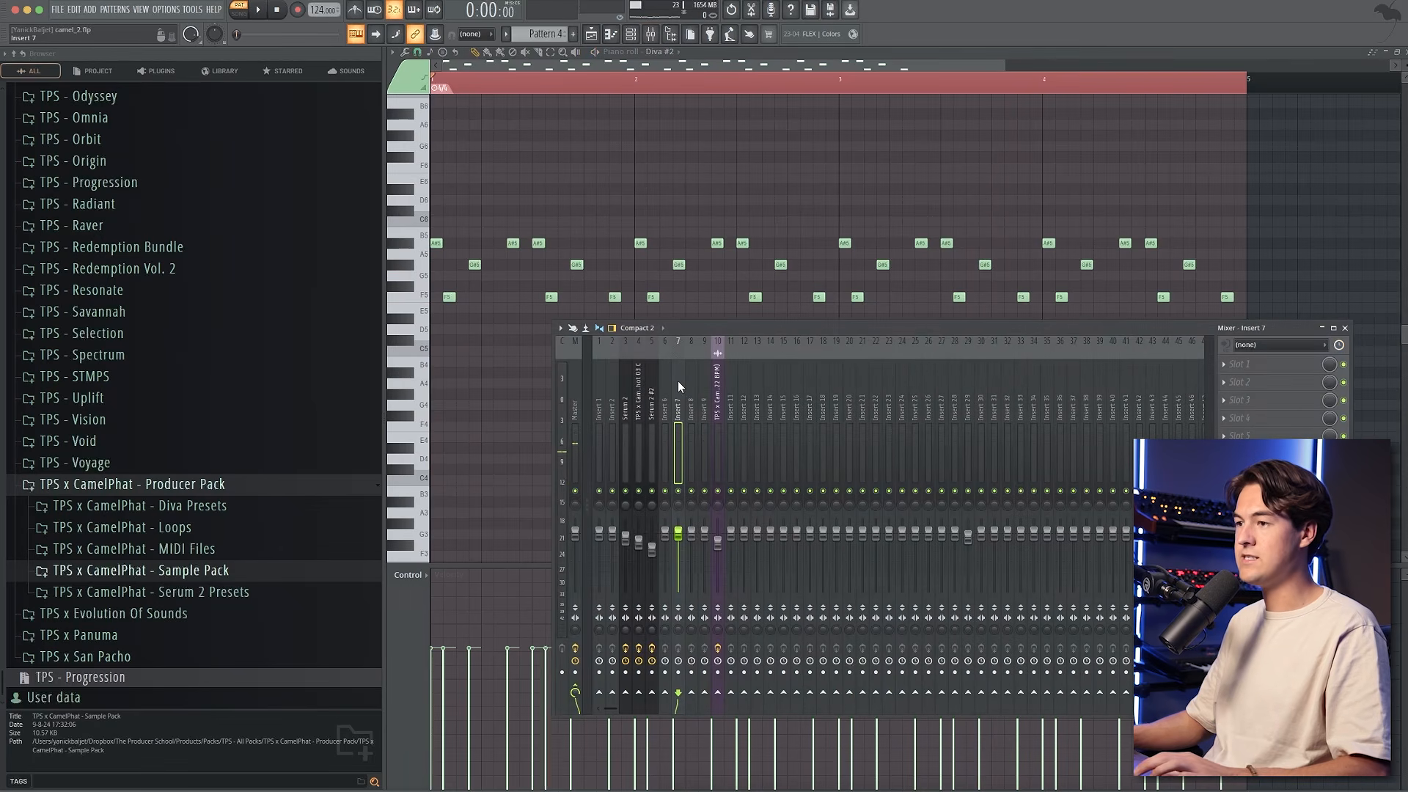
key(ctrl+l)
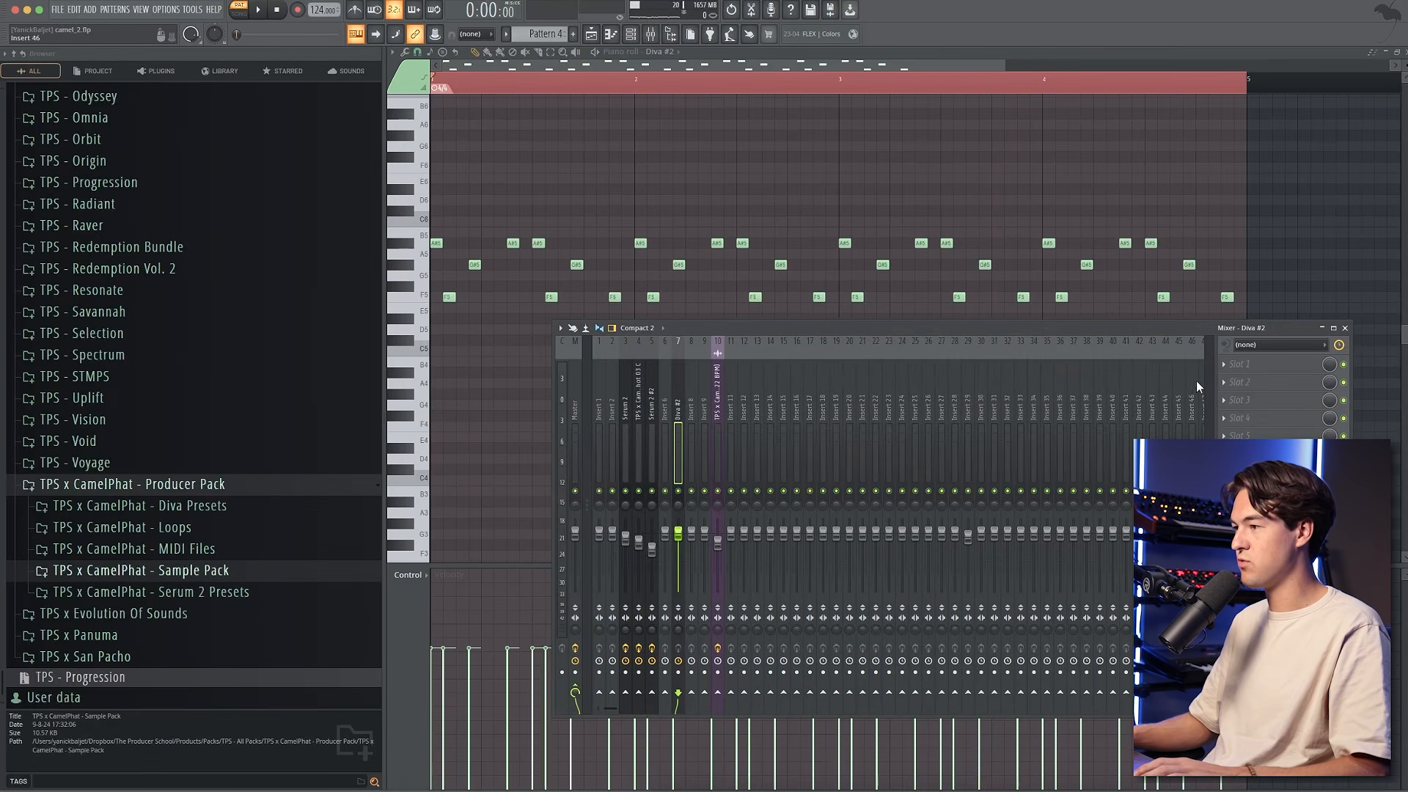
- Load Fruity Parametric EQ 2 on Diva #2's insert, high-pass its lows and slightly lower its highs
click(1234, 367)
click(1397, 617)
drag(658, 107, 924, 236)
scroll(990, 255, down, 2)
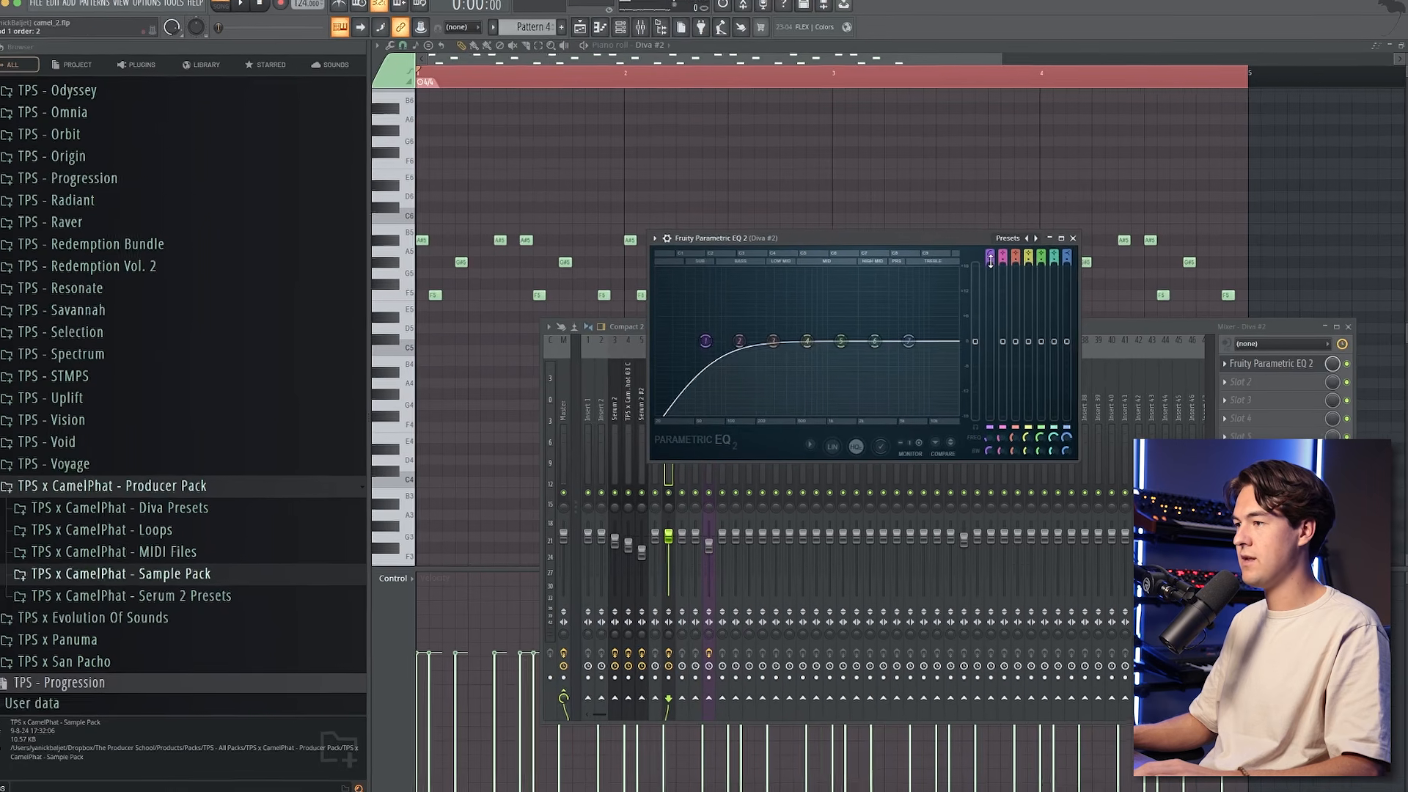
scroll(993, 263, up, 3)
key(space)
mouse_move(715, 342)
mouse_down()
mouse_move(753, 342)
mouse_move(695, 334)
mouse_up()
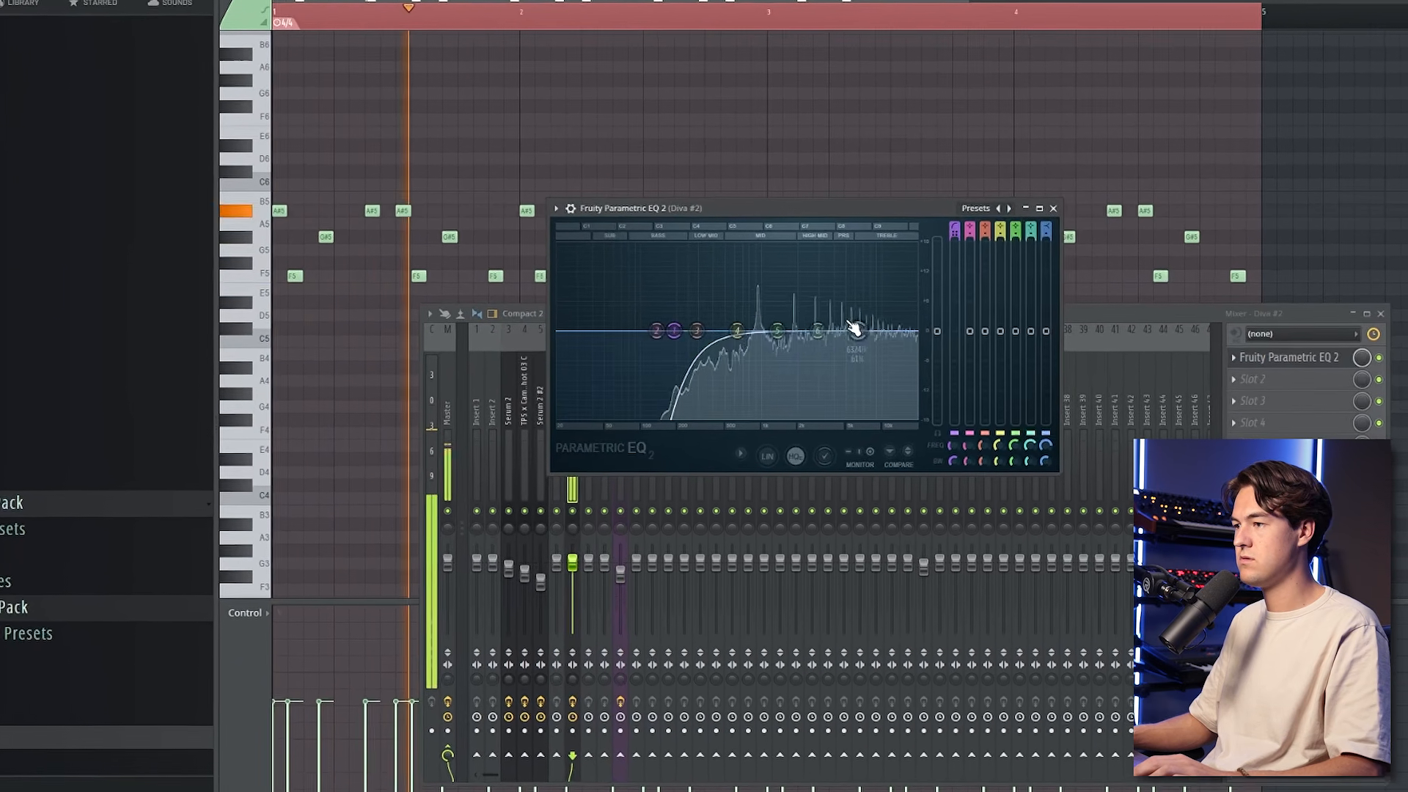
drag(871, 333, 875, 350)
drag(694, 334, 701, 334)
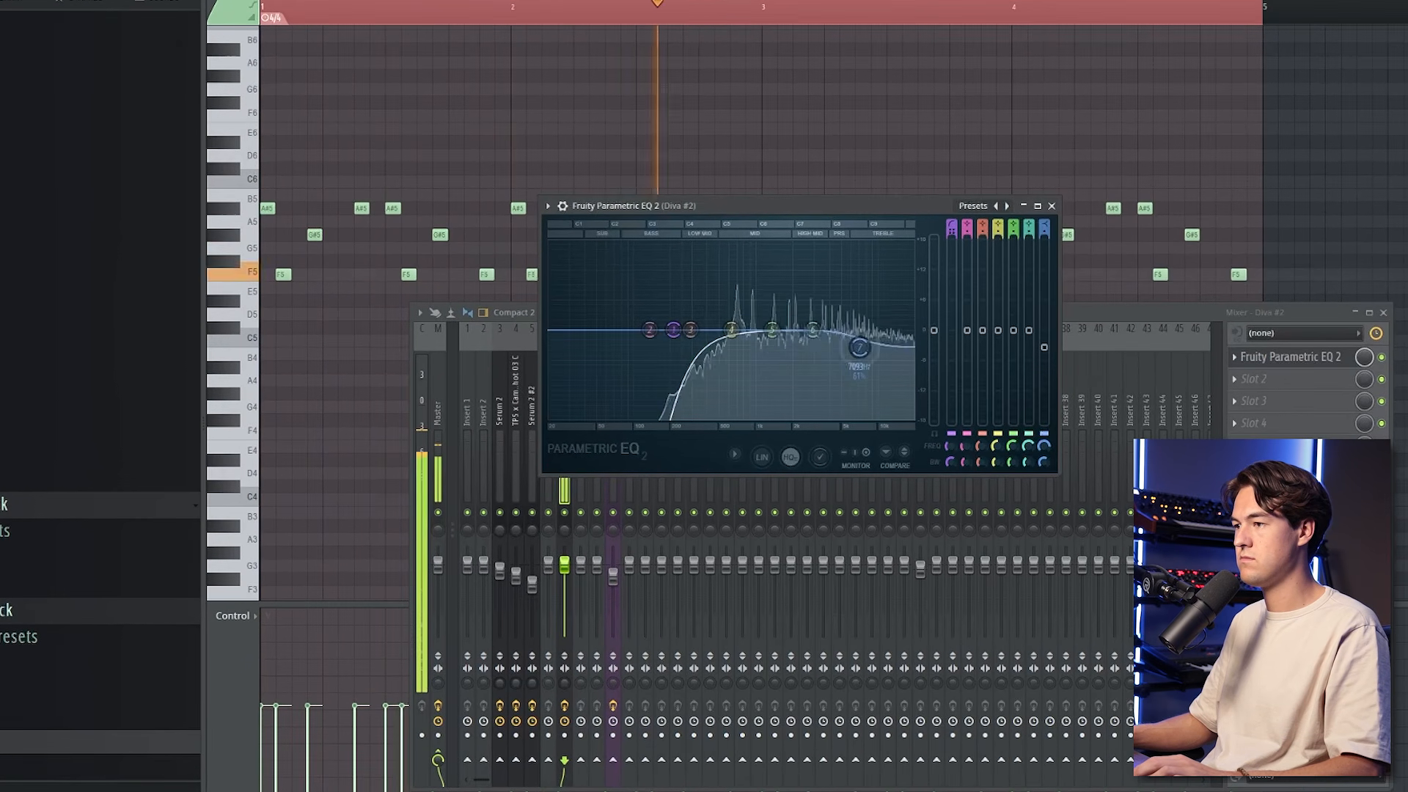
- Load Fruity Delay 3 in slot 2 of Diva #2's insert, apply its simple preset and listen to the melody
click(1249, 379)
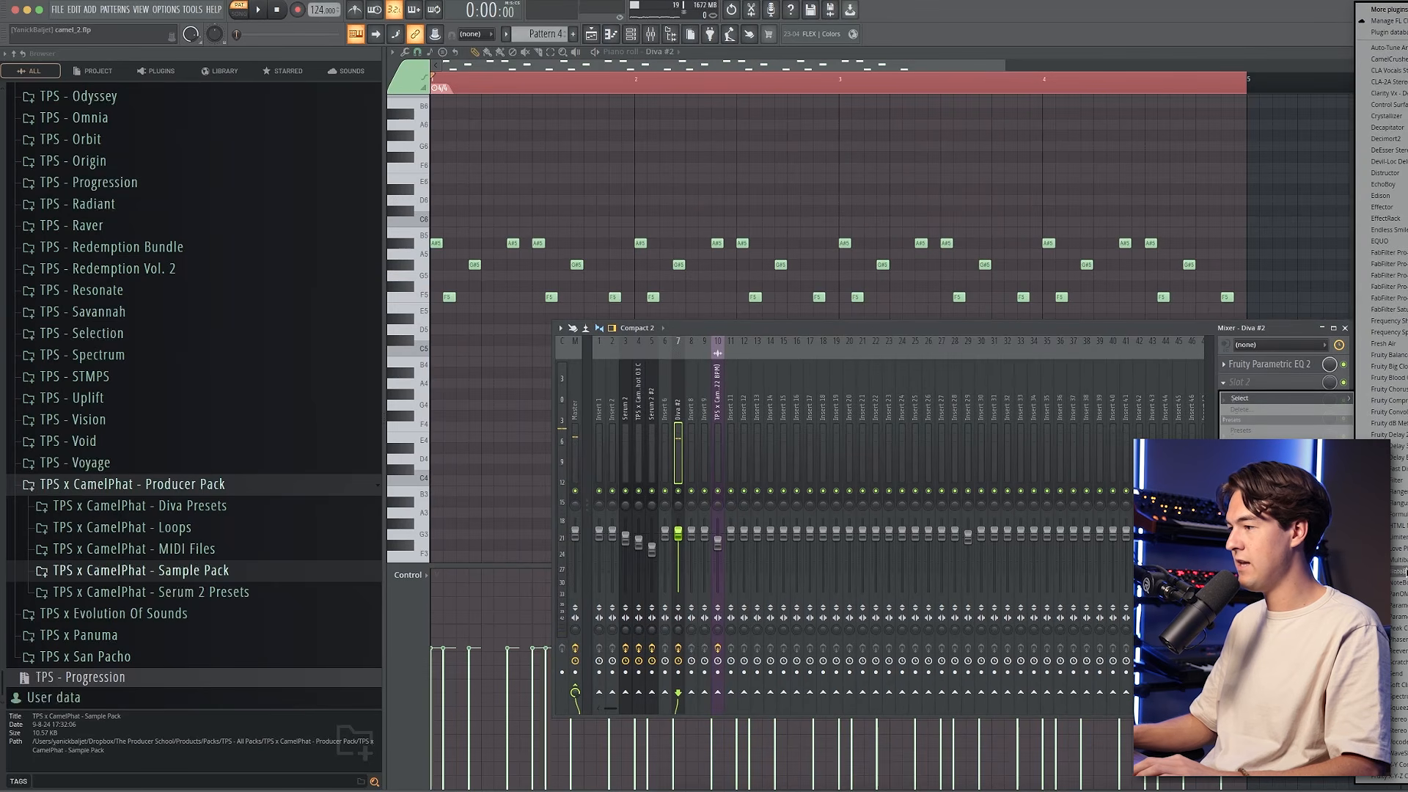
click(1401, 446)
click(794, 125)
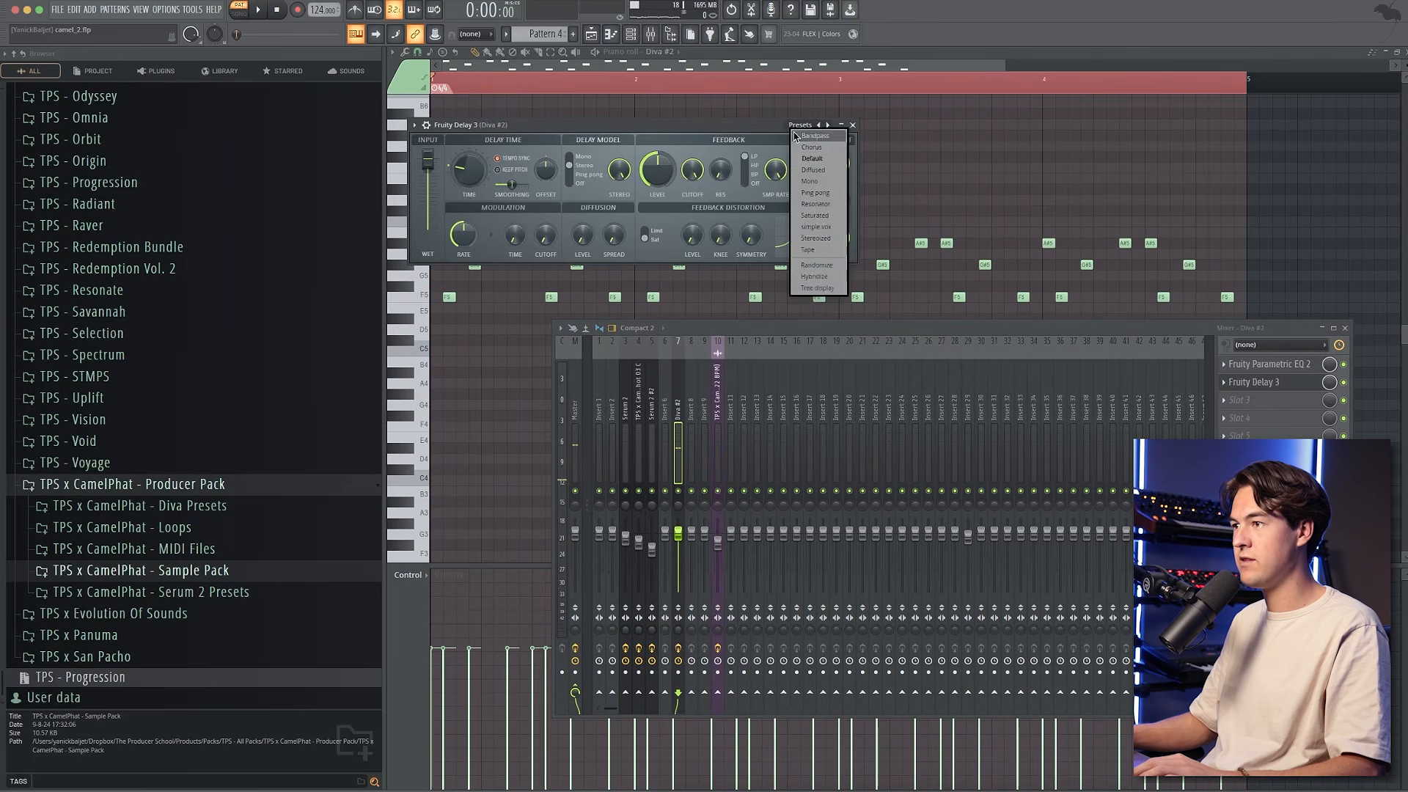
click(813, 228)
key(space)
drag(560, 127, 645, 210)
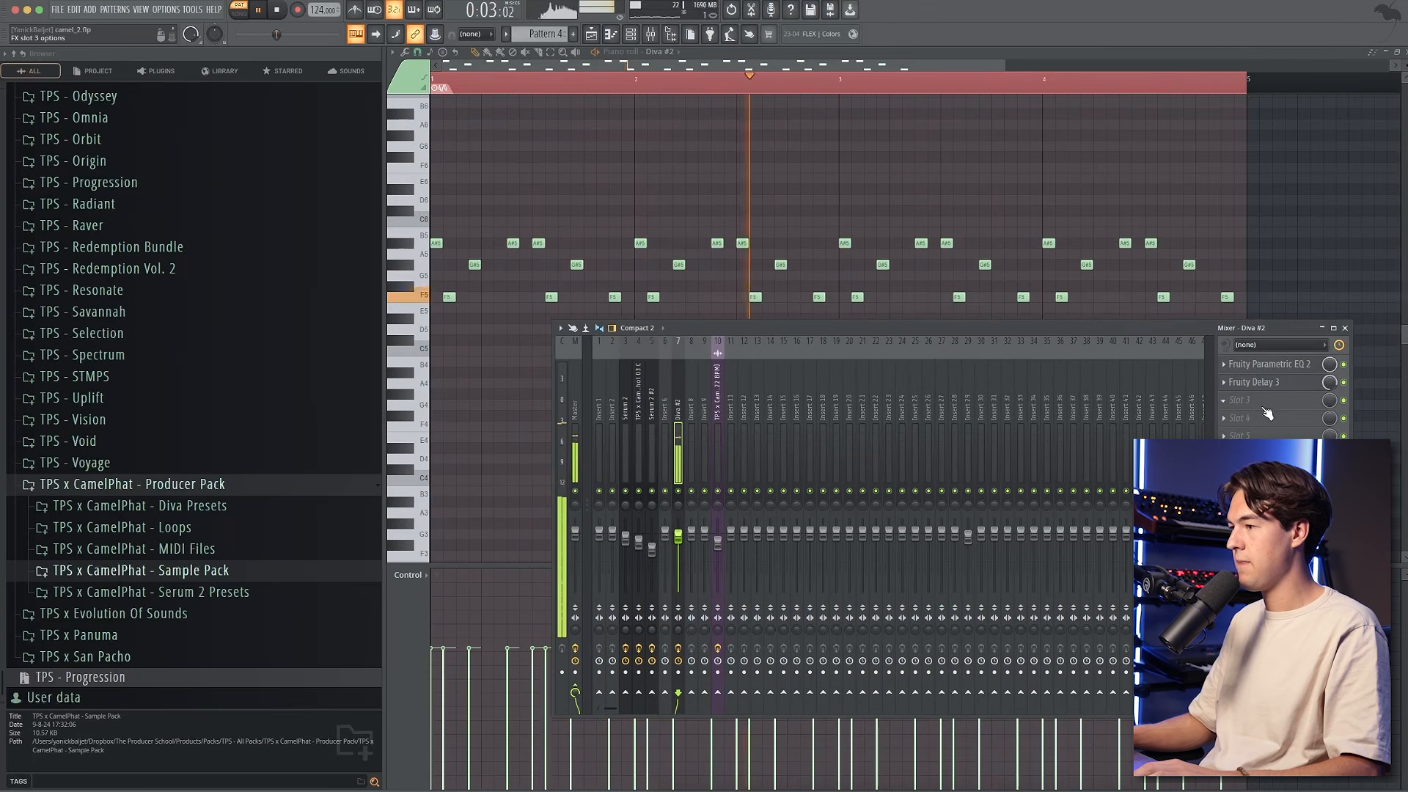
- Stop playback and load another effect in slot 4 of Diva #2's insert
key(space)
click(1253, 419)
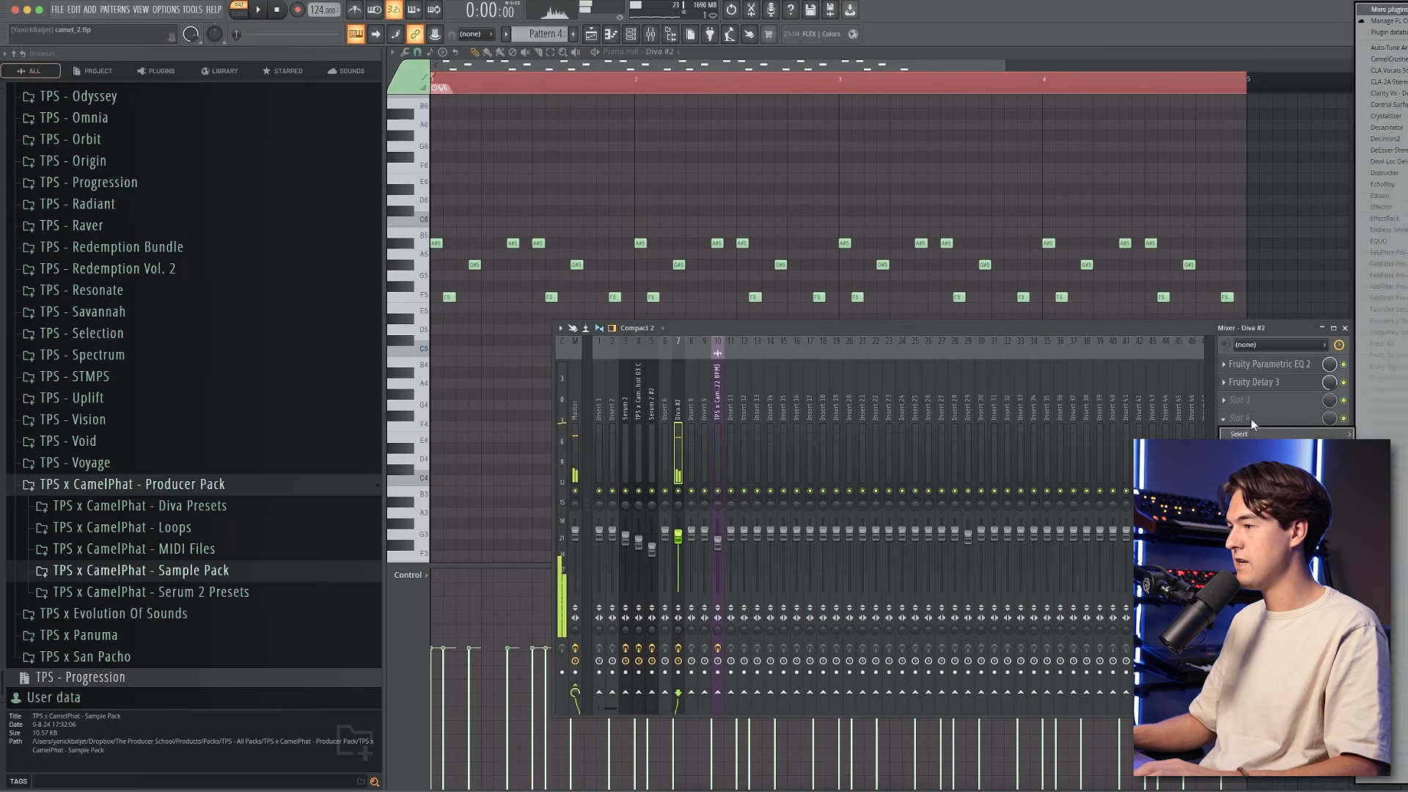
click(1394, 652)
- Place Pattern 4 on Track 1 at bar 5 and duplicate the clip until bar 21
key(space)
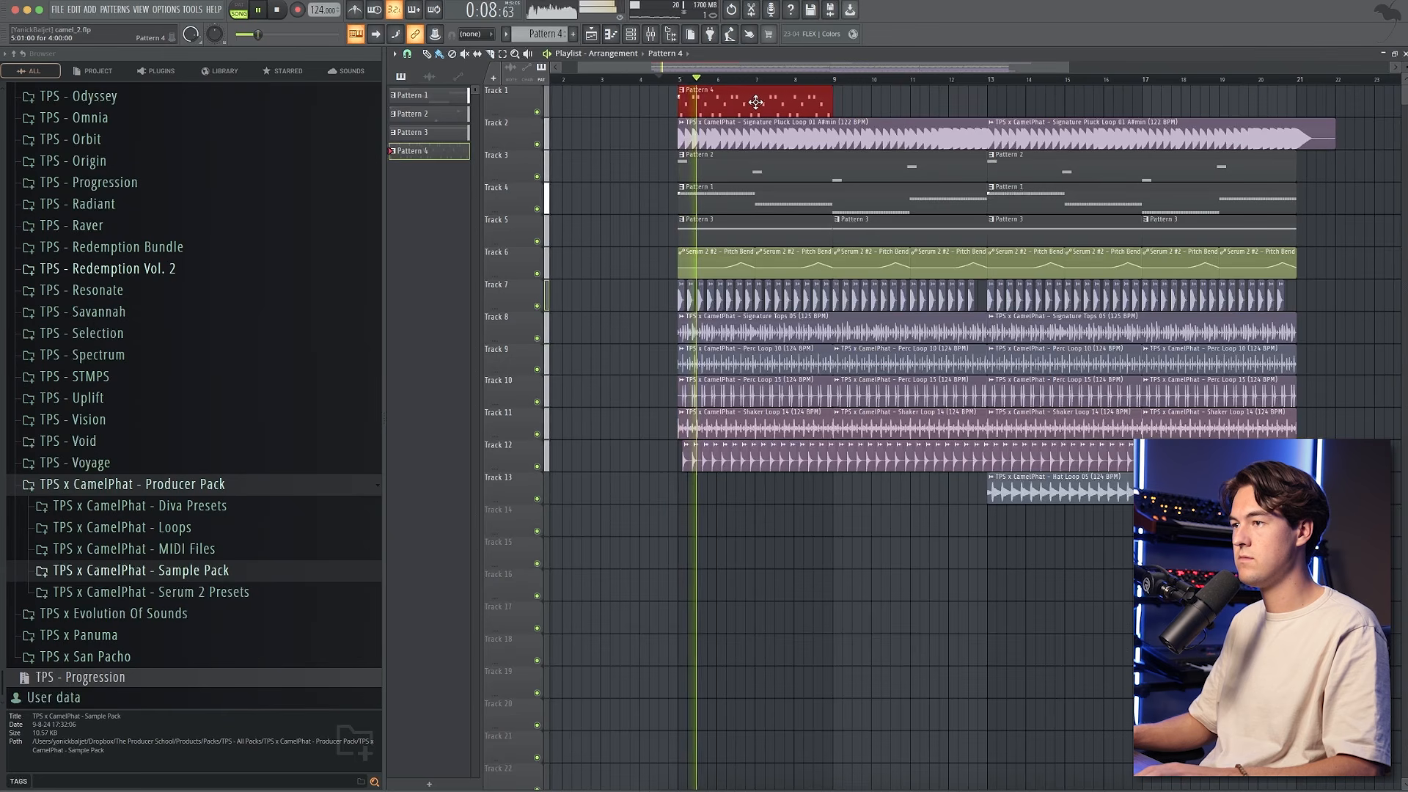
key(super+b)
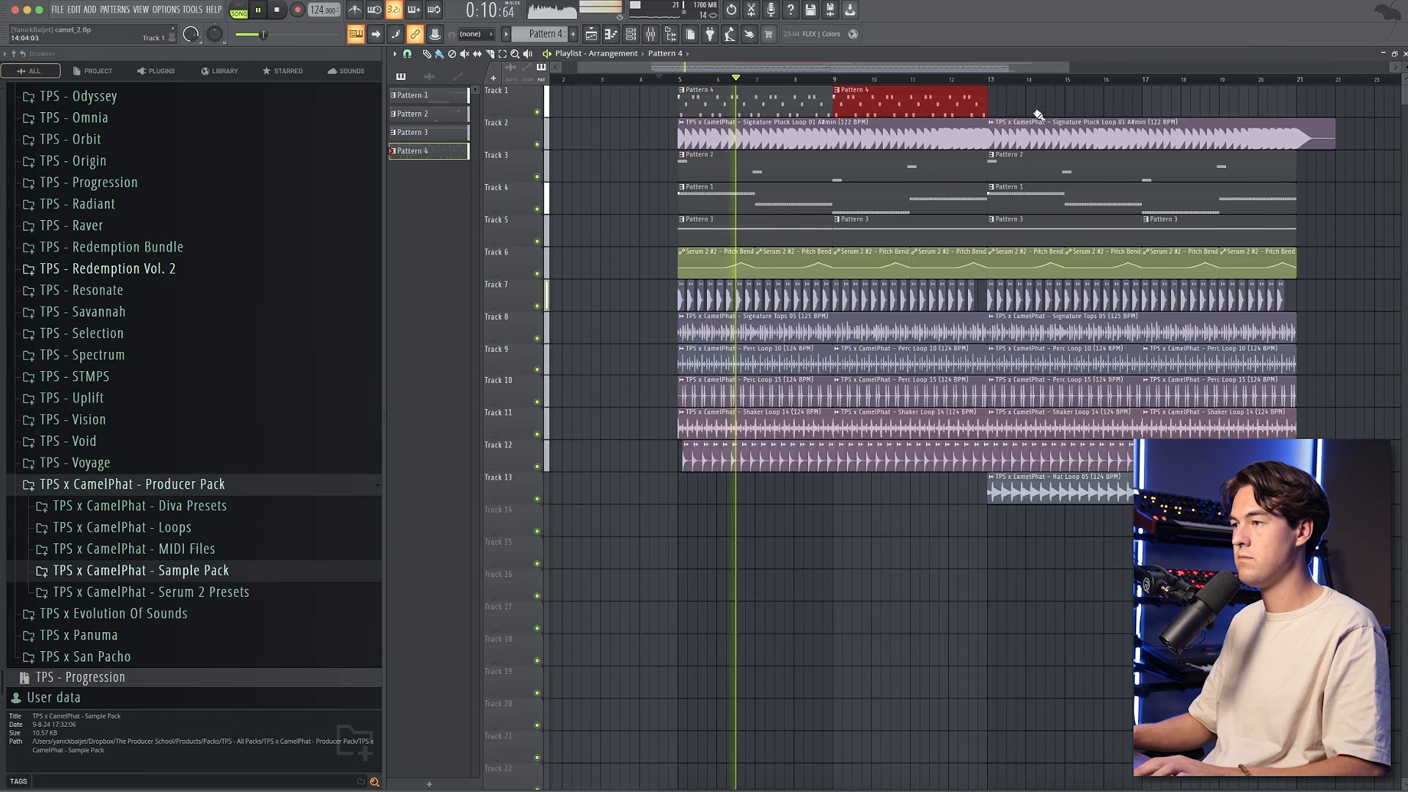
drag(1013, 107, 779, 107)
key(super+b)
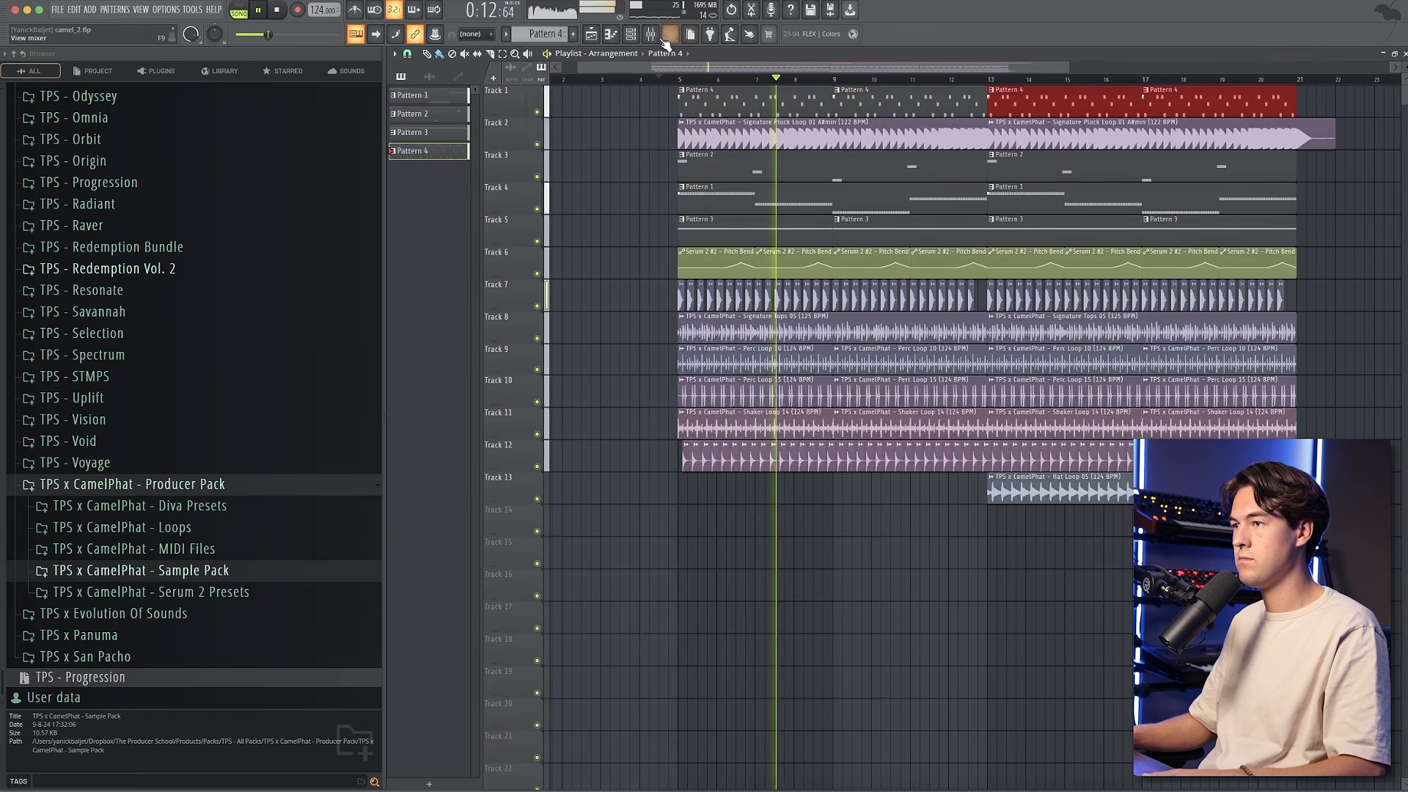
- Lower Diva #2's mixer fader and compare the arrangement with and without the Track 1 melody
key(F9)
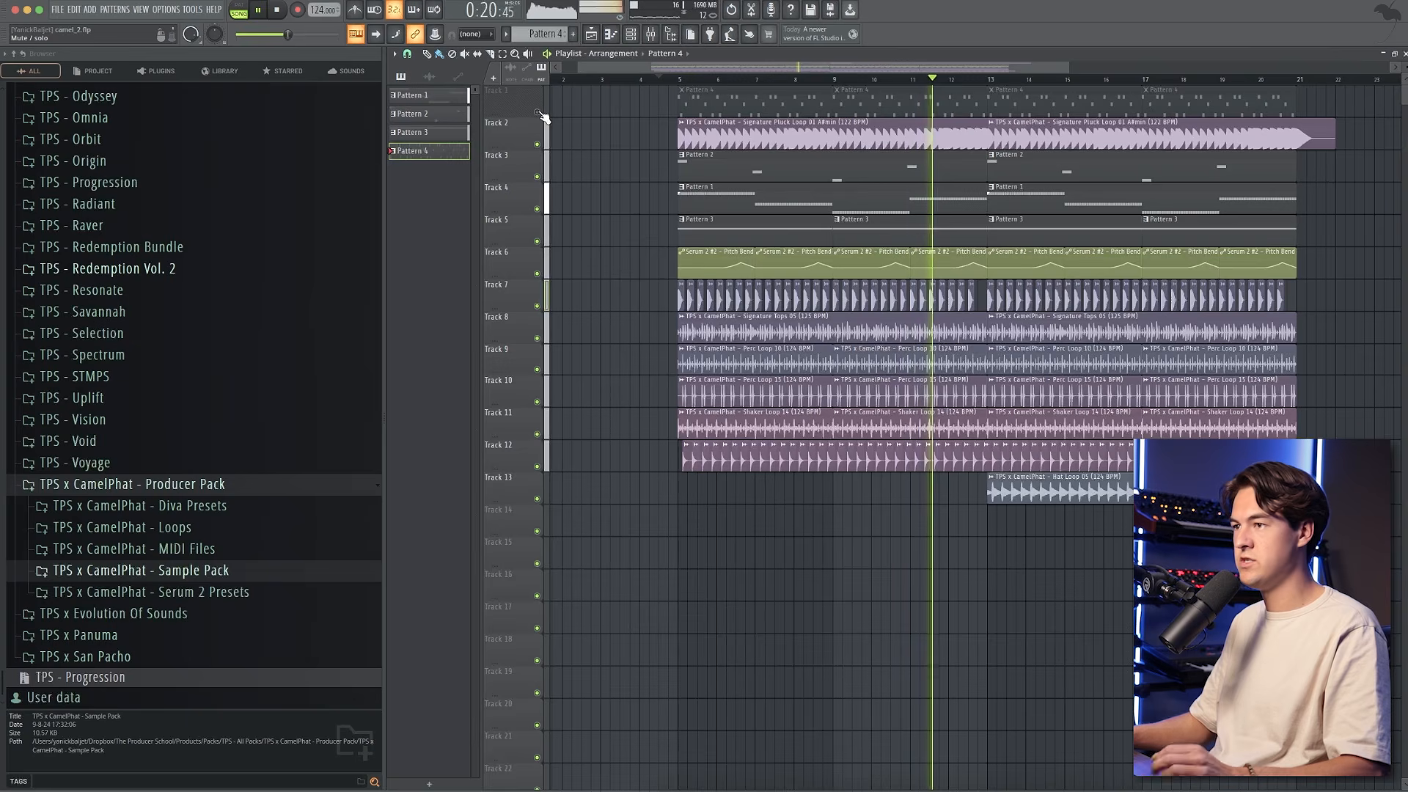
right_click(538, 112)
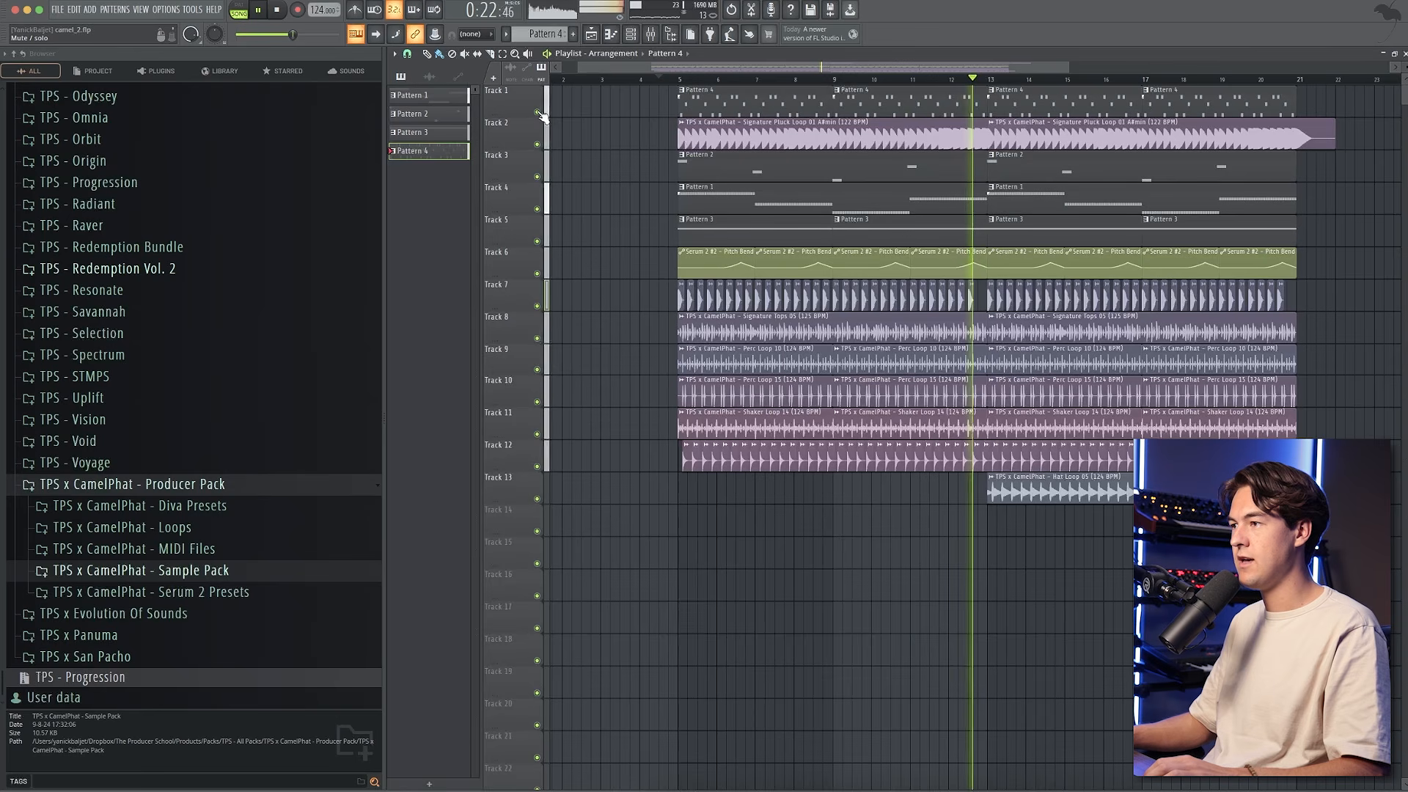
right_click(537, 113)
- Insert an empty track above the Pattern 4 clips and create Pattern 5
right_click(525, 87)
click(579, 366)
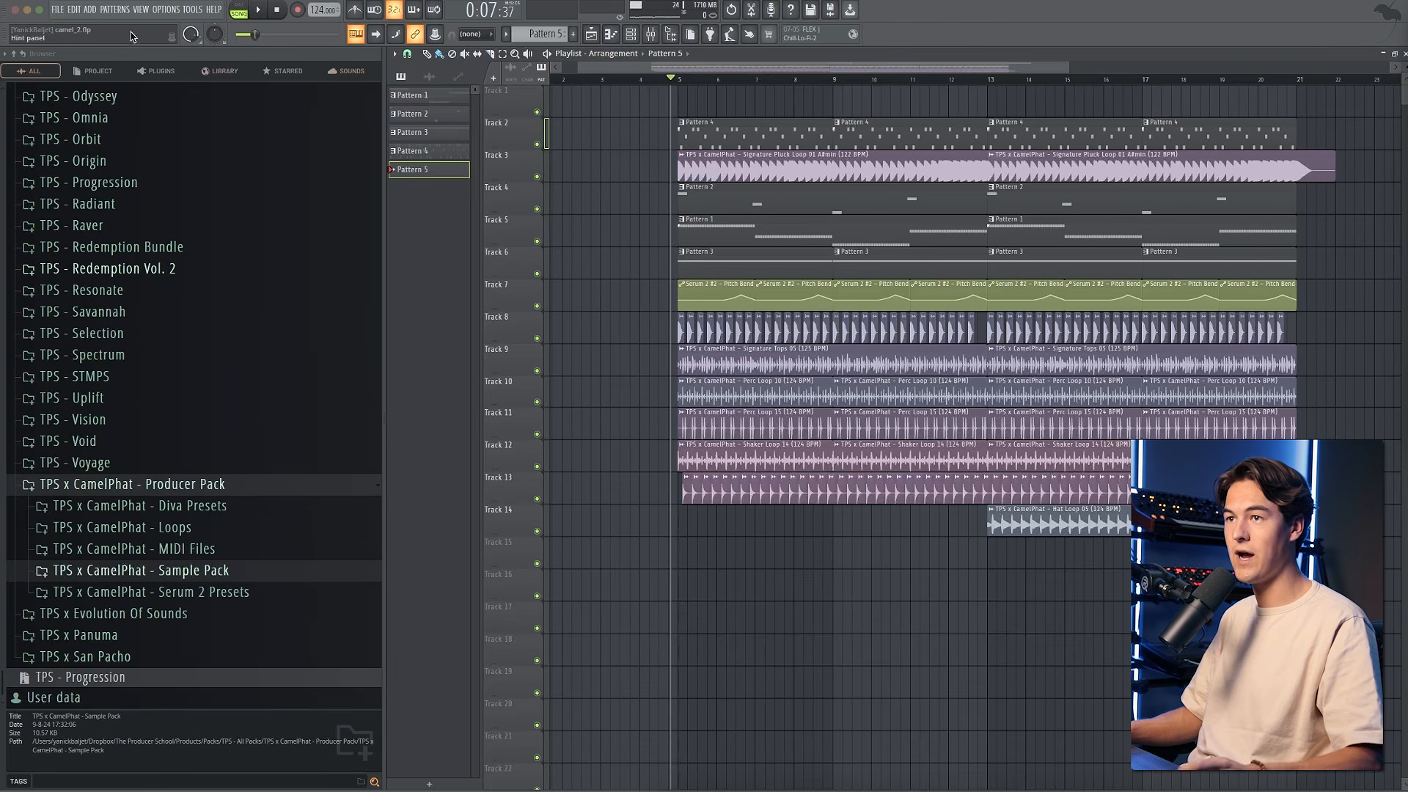
click(116, 11)
click(88, 28)
- Open the Diva channel and examine its LD - Electronic preset in the TPS x Camelphat folder
click(630, 34)
click(782, 151)
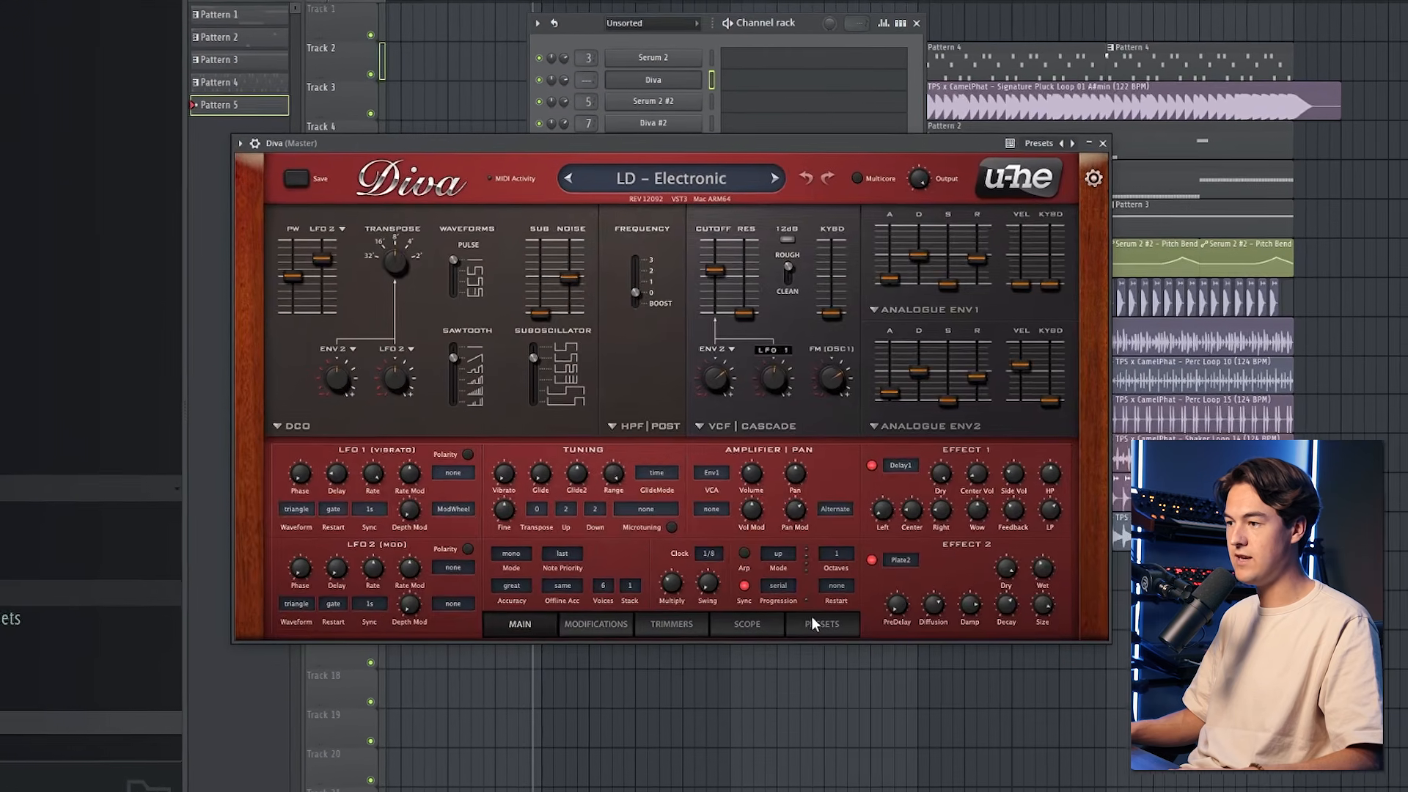
click(552, 543)
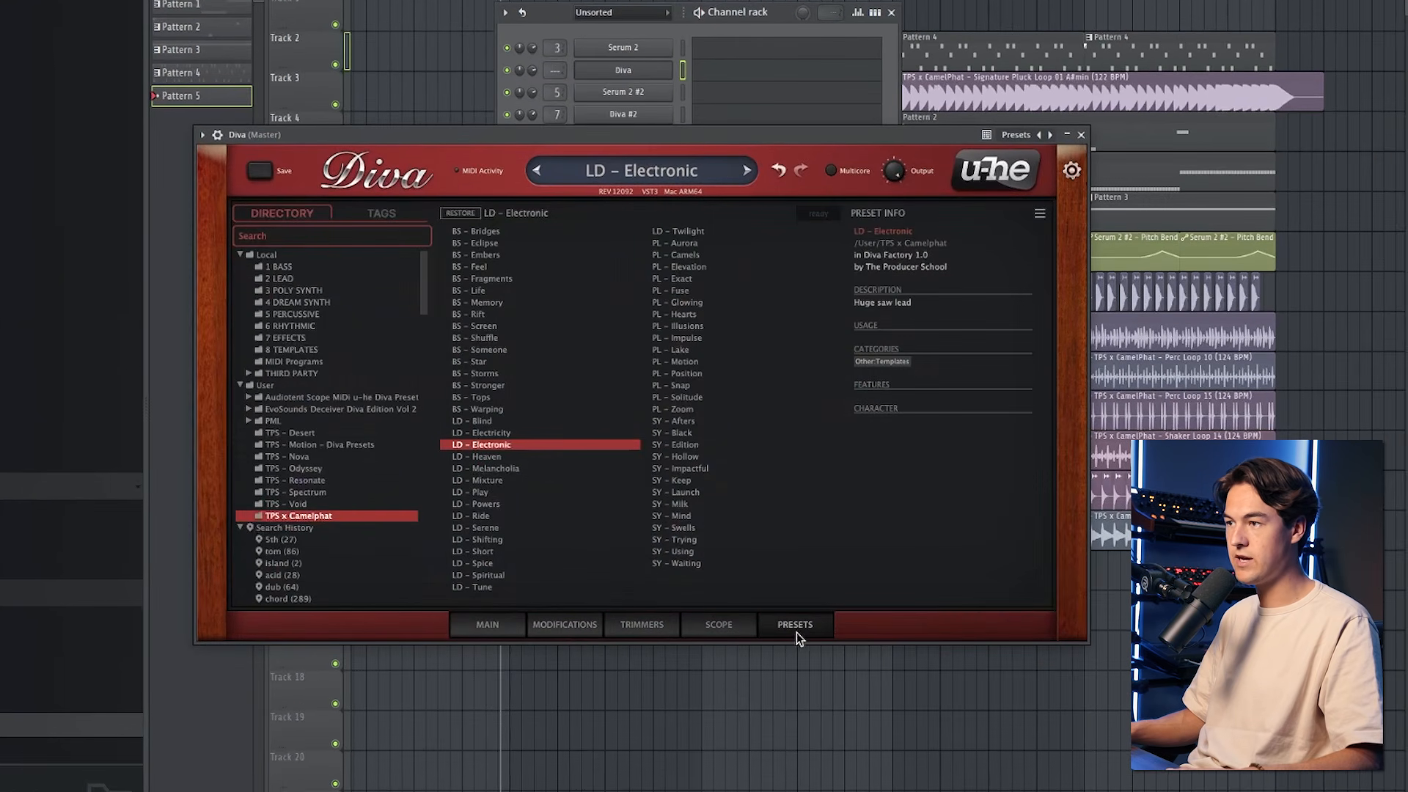
click(507, 624)
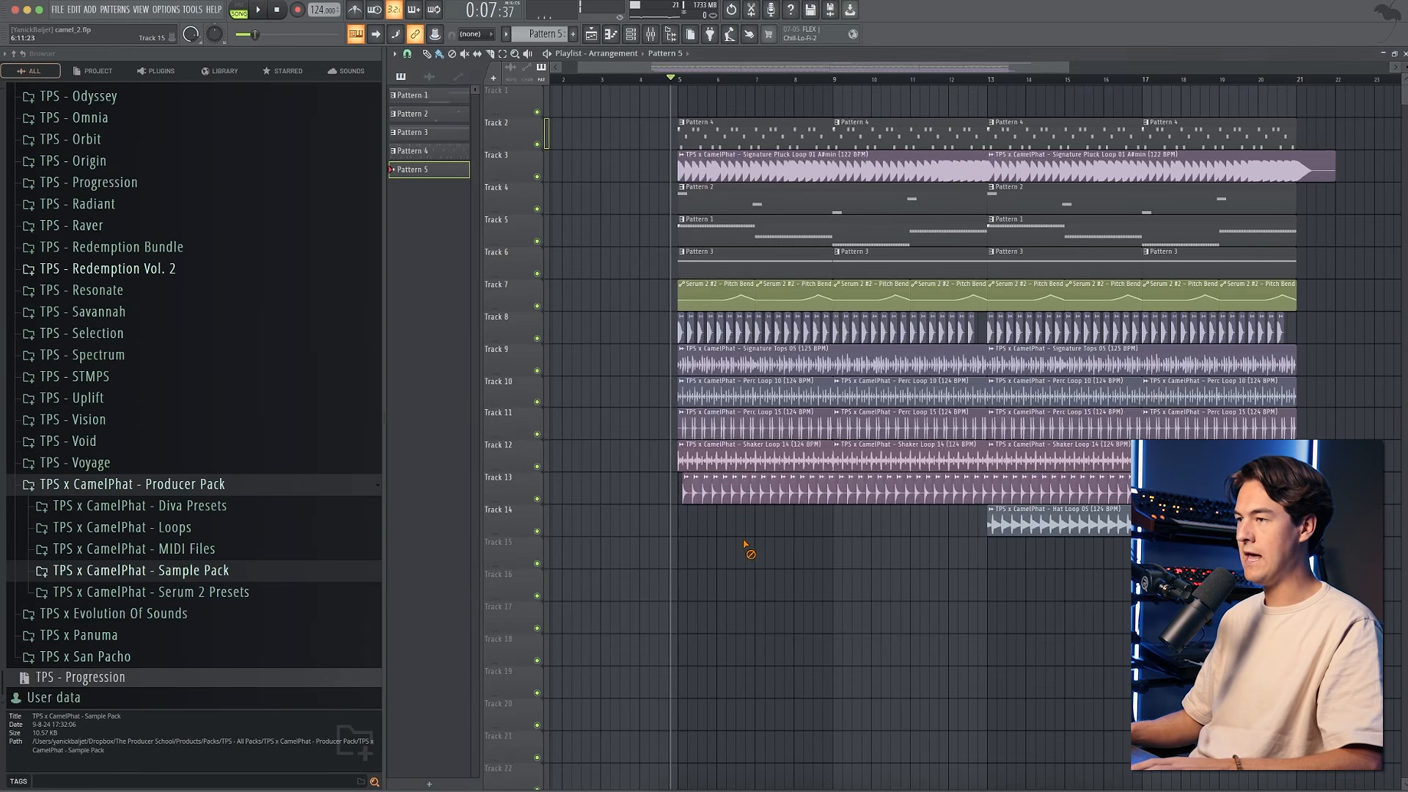
- Write Diva's Pattern 5 melody: a starting A#4, a rise through A#4, C5, C#5 and F5, and a closing D#4
key(space)
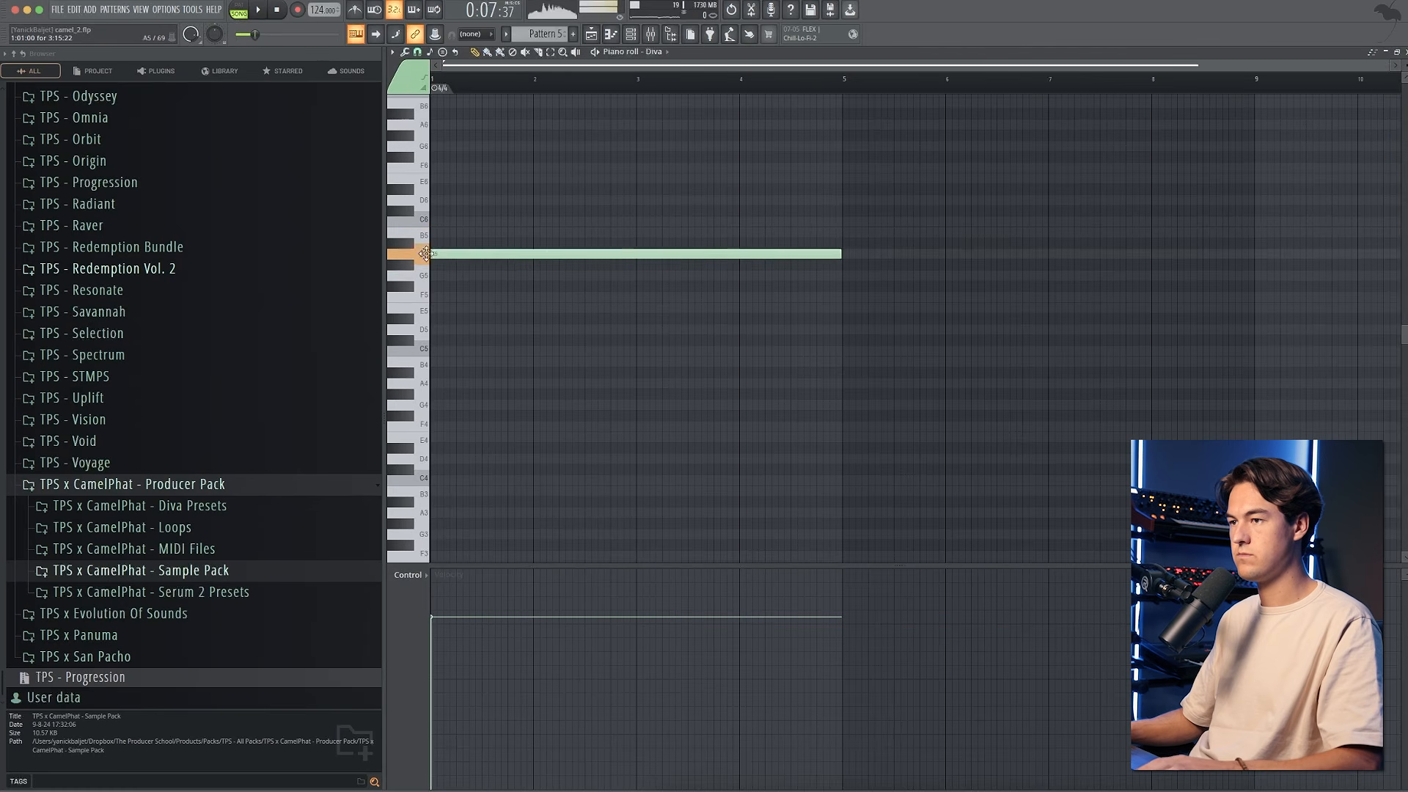
drag(472, 246, 434, 371)
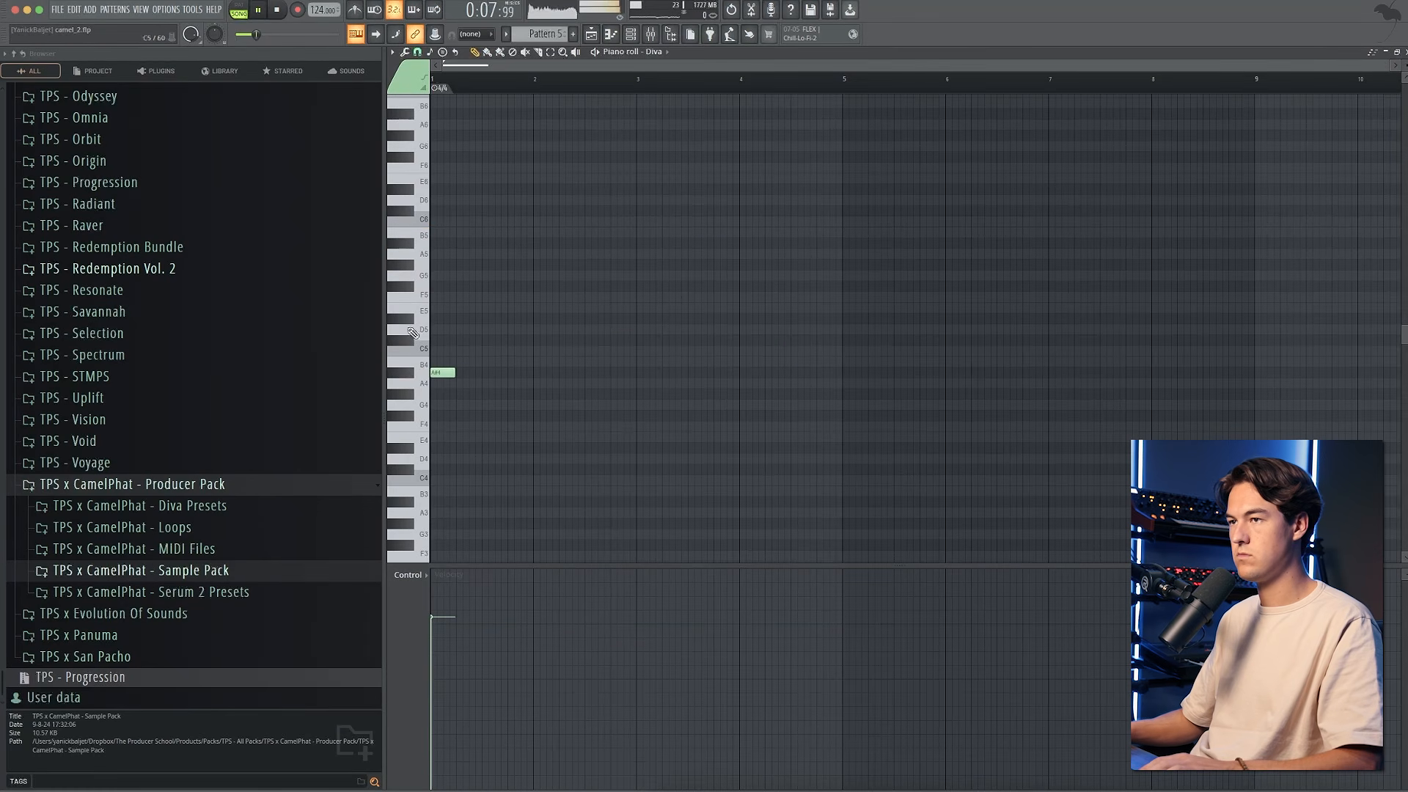
click(240, 8)
key(space)
scroll(433, 288, up, 4)
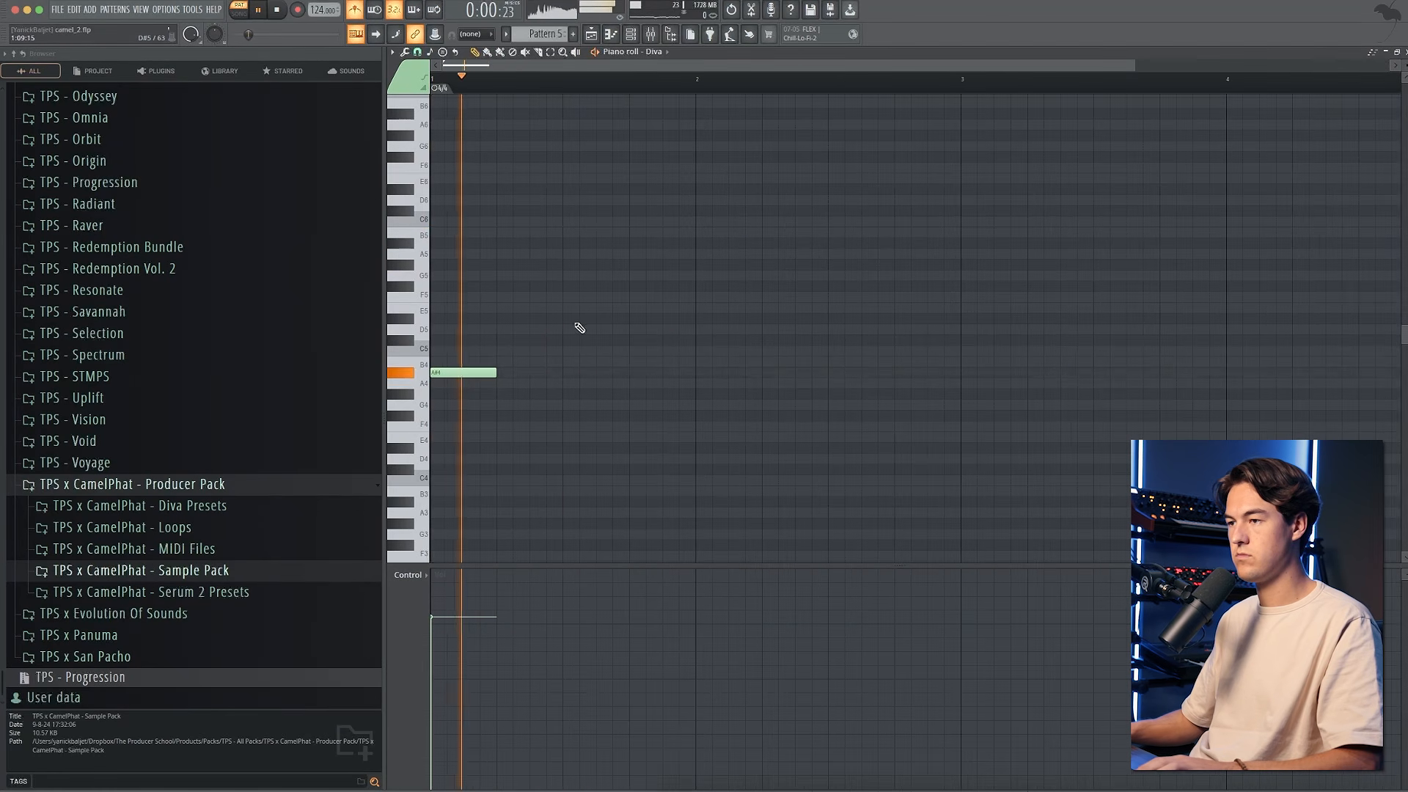
click(745, 373)
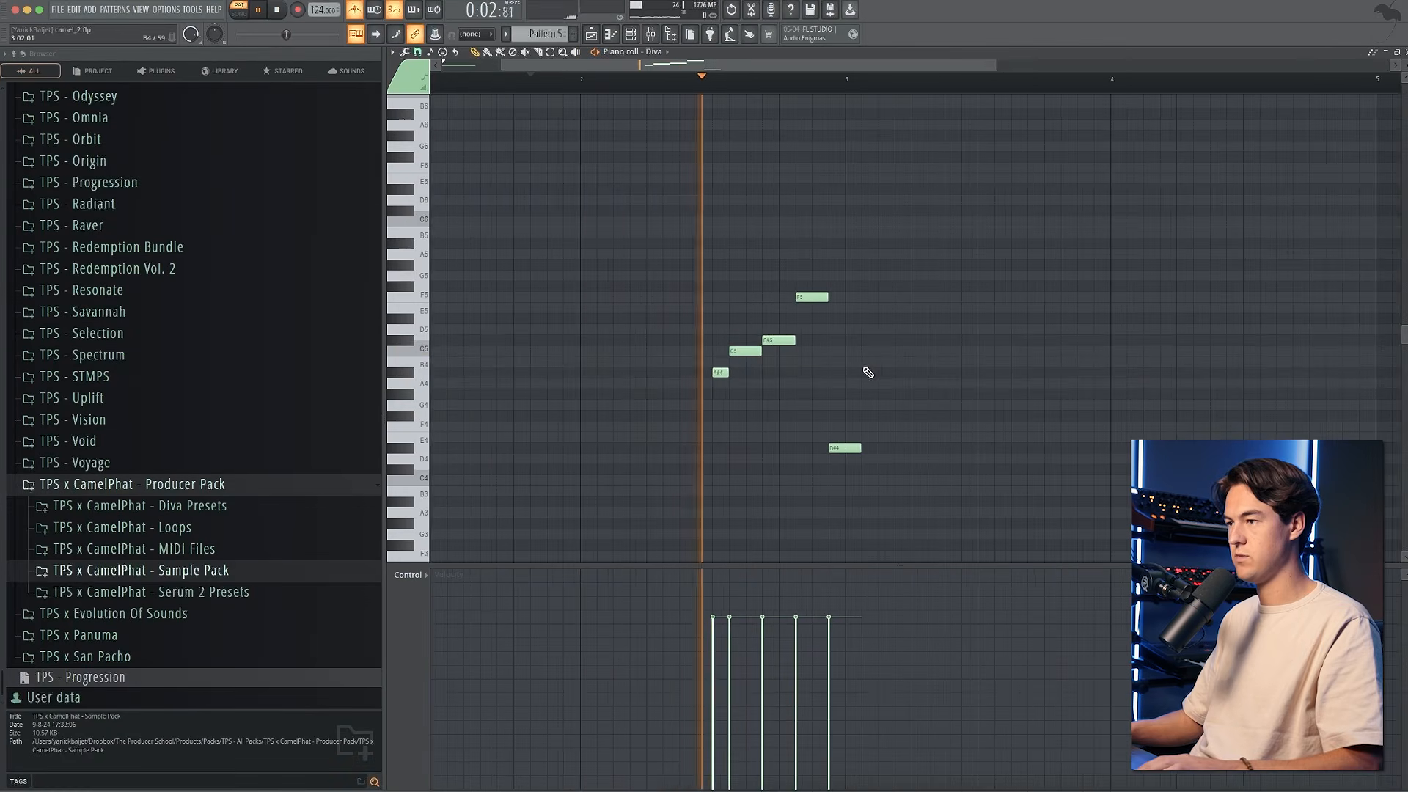
- Place Pattern 5 on Track 1 at bar 5 and play it with the arrangement
scroll(874, 355, down, 1)
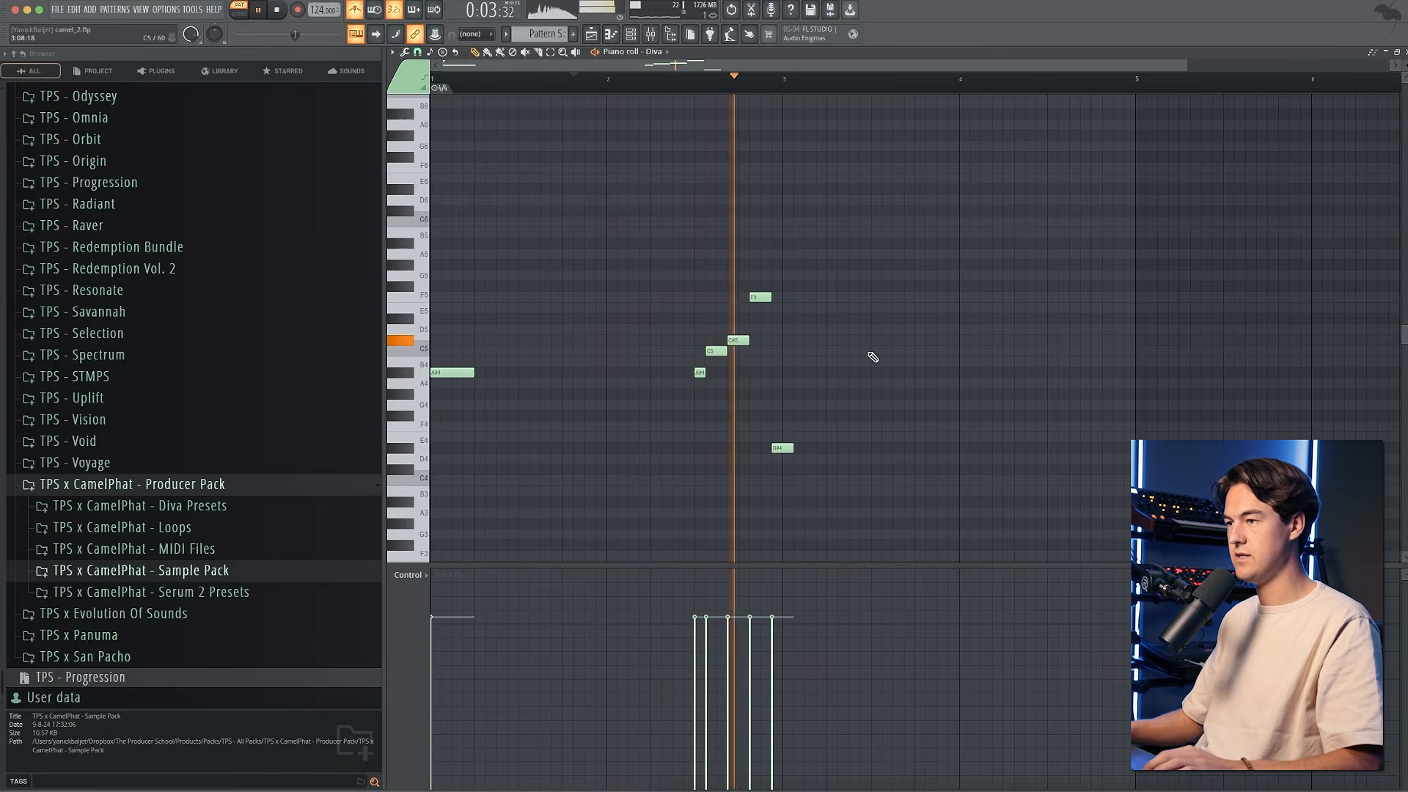
click(592, 34)
key(l)
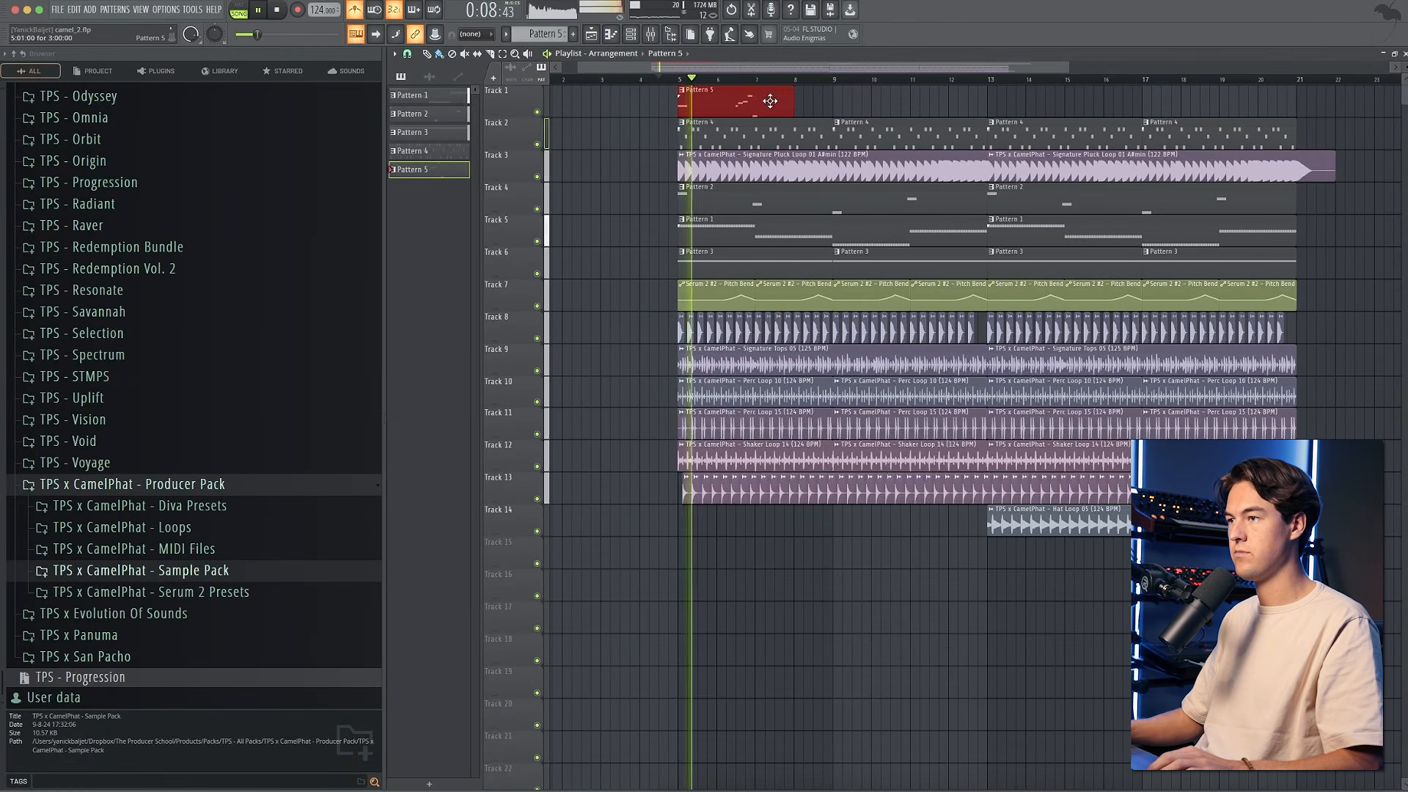
- Change the first phrase's closing note to F#4 and add a second phrase of C5, C#5, D#5, F5 and D#4 around bar 5
double_click(770, 101)
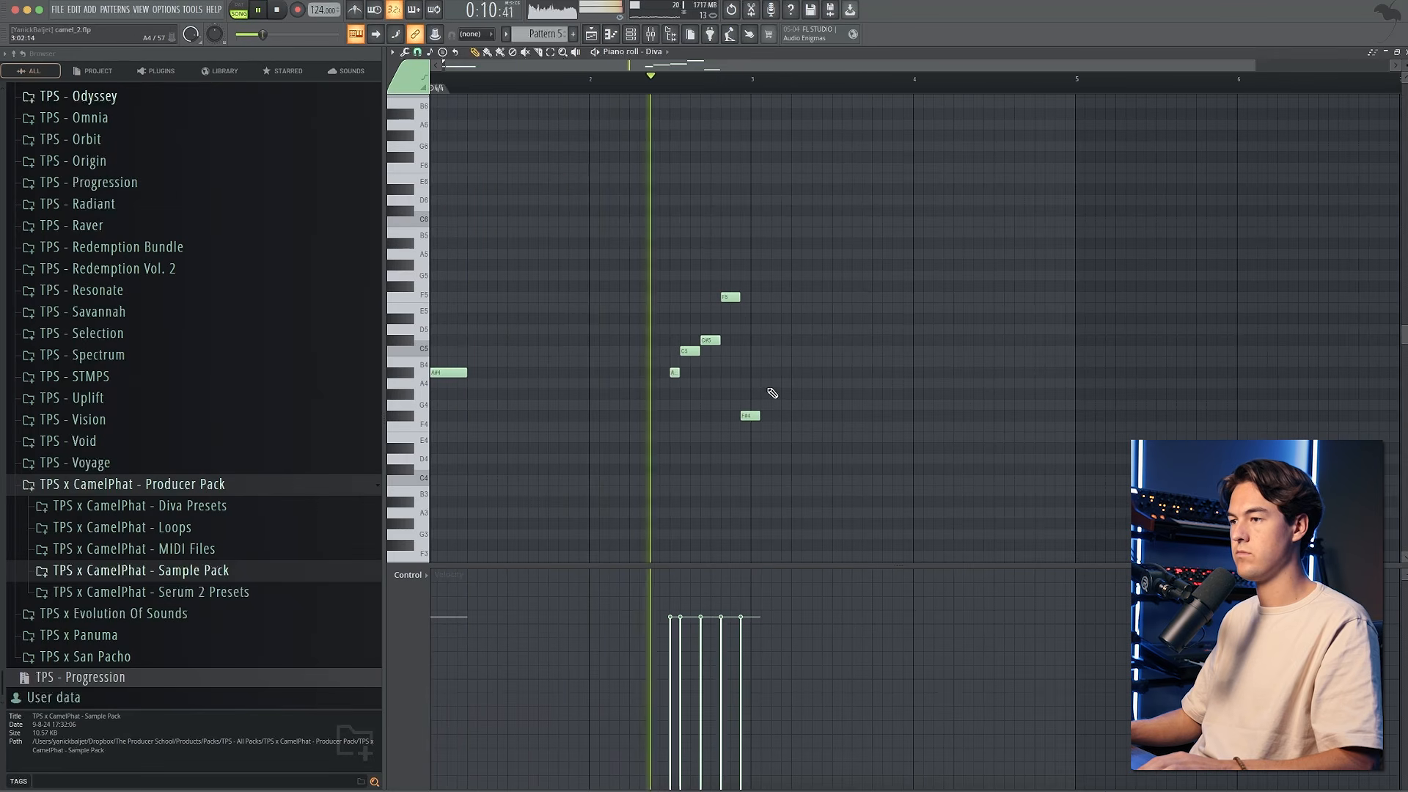
scroll(781, 391, down, 1)
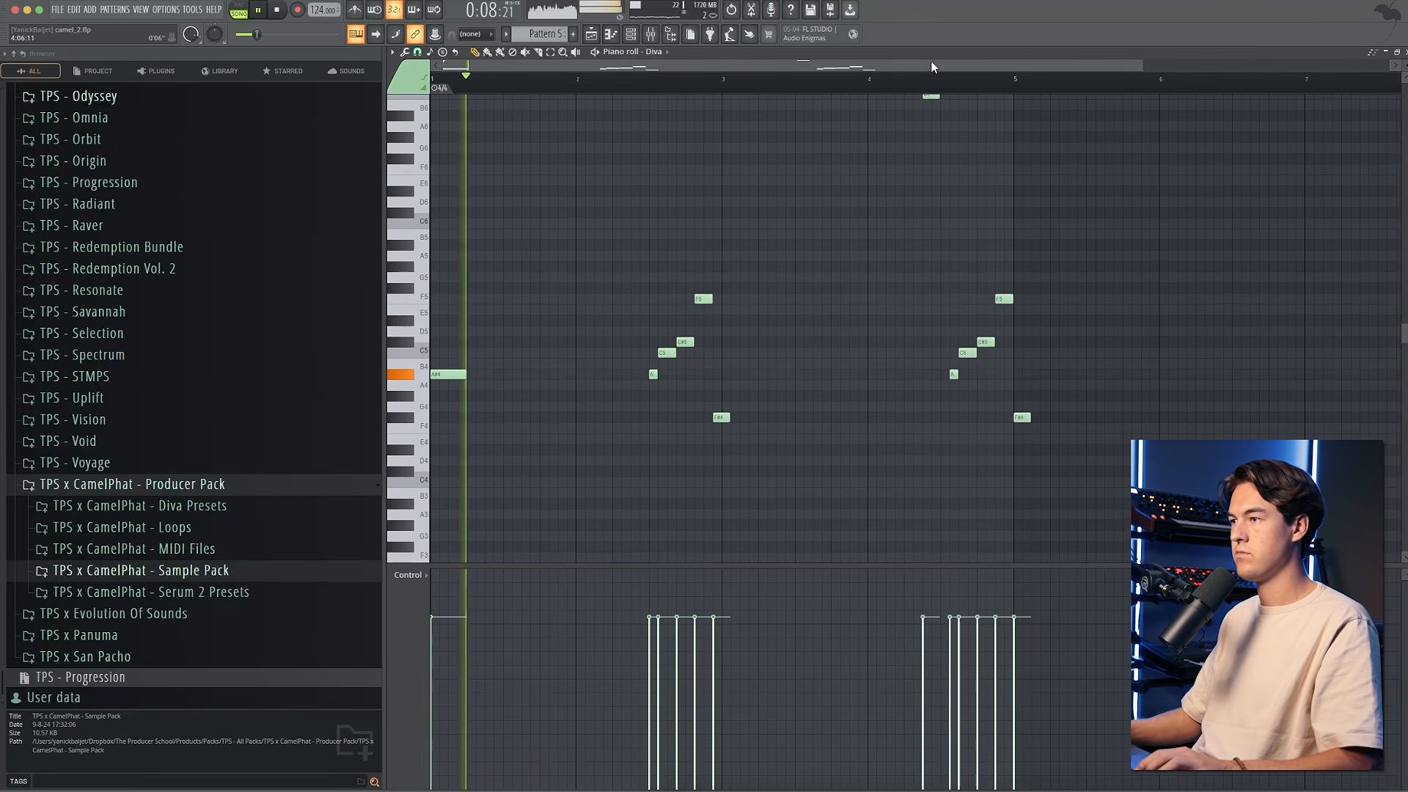
key(super+z)
key(space)
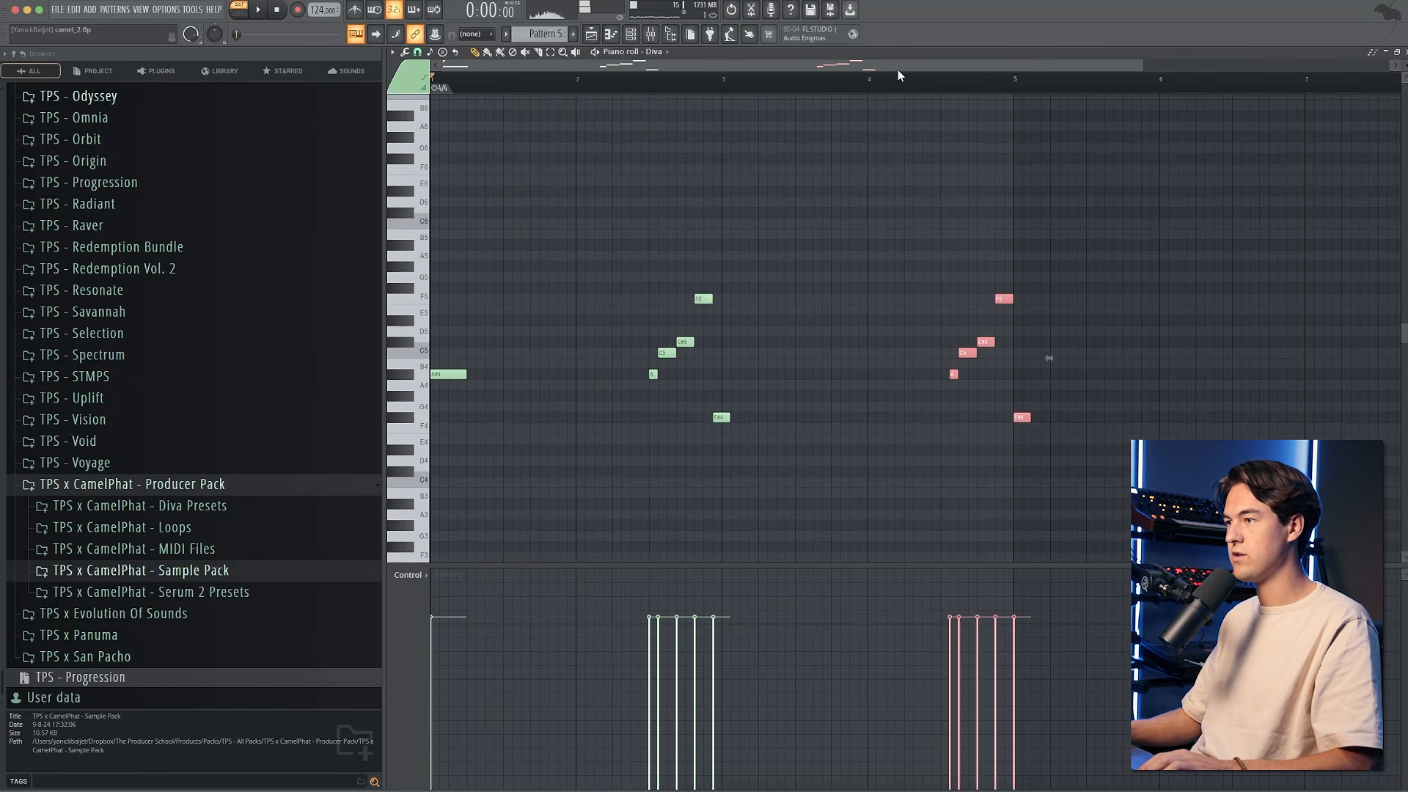
click(920, 175)
scroll(918, 220, up, 2)
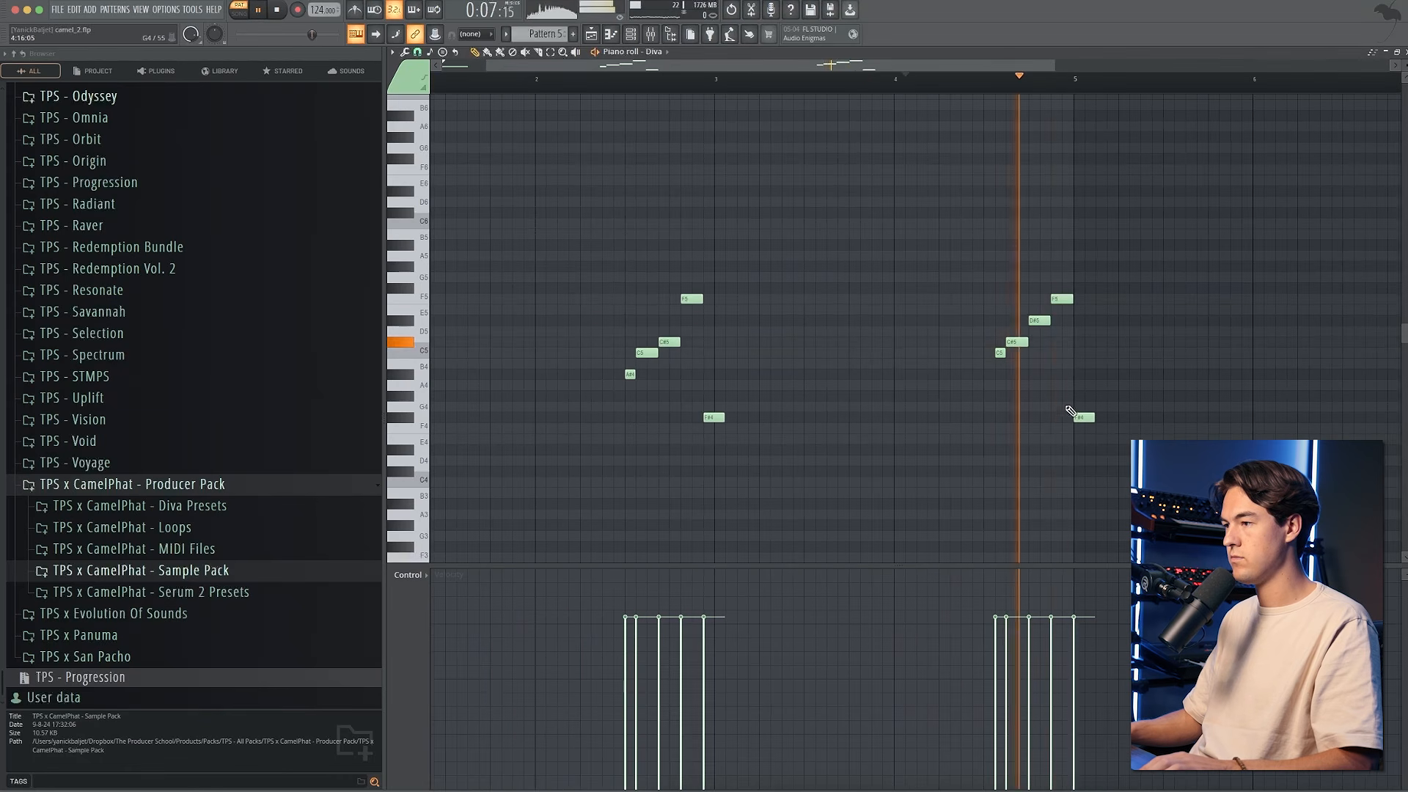
drag(1080, 417, 1080, 450)
key(space)
- Extend the Pattern 5 clip on Track 1 to bar 13 while the song plays
click(591, 34)
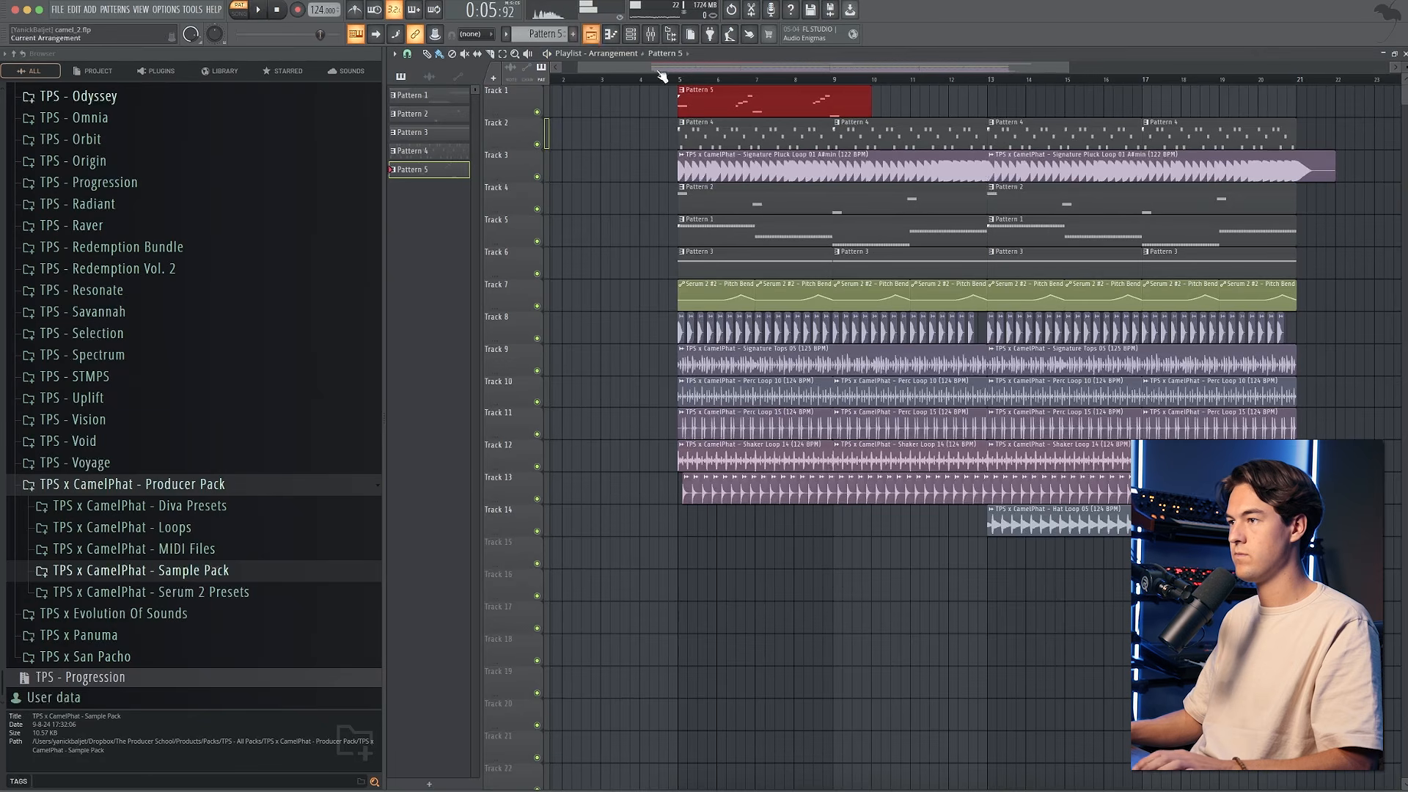
key(l)
key(space)
super+click(918, 104)
drag(871, 104, 984, 108)
- Add a third phrase starting C#5, C5, A#4 before bar 7 of Pattern 5, and repeat the clip until bar 21
double_click(977, 109)
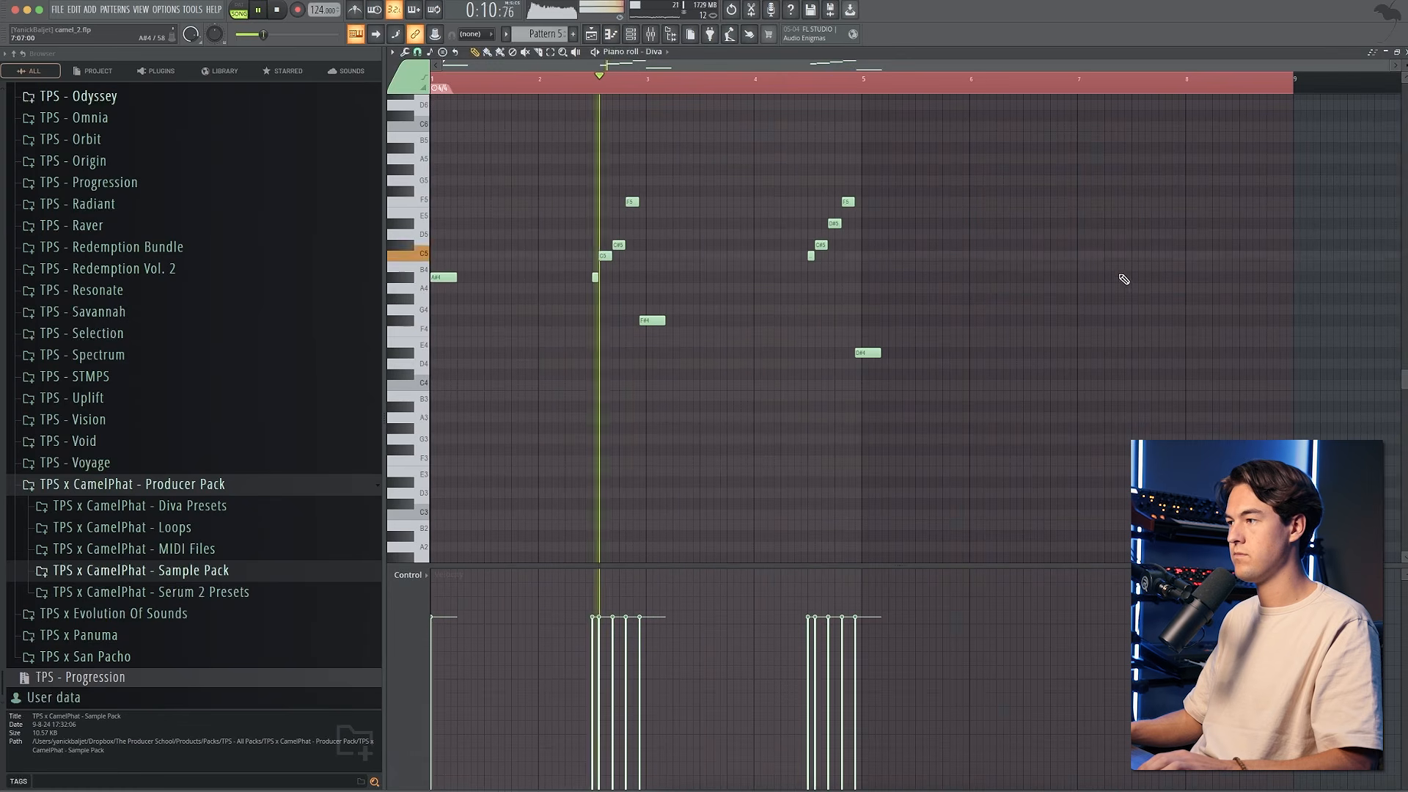
scroll(871, 248, up, 2)
drag(954, 411, 757, 185)
scroll(847, 348, down, 2)
mouse_move(866, 356)
mouse_down()
mouse_move(1121, 366)
mouse_move(1050, 367)
mouse_move(1068, 364)
mouse_up()
scroll(1120, 367, up, 2)
key(space)
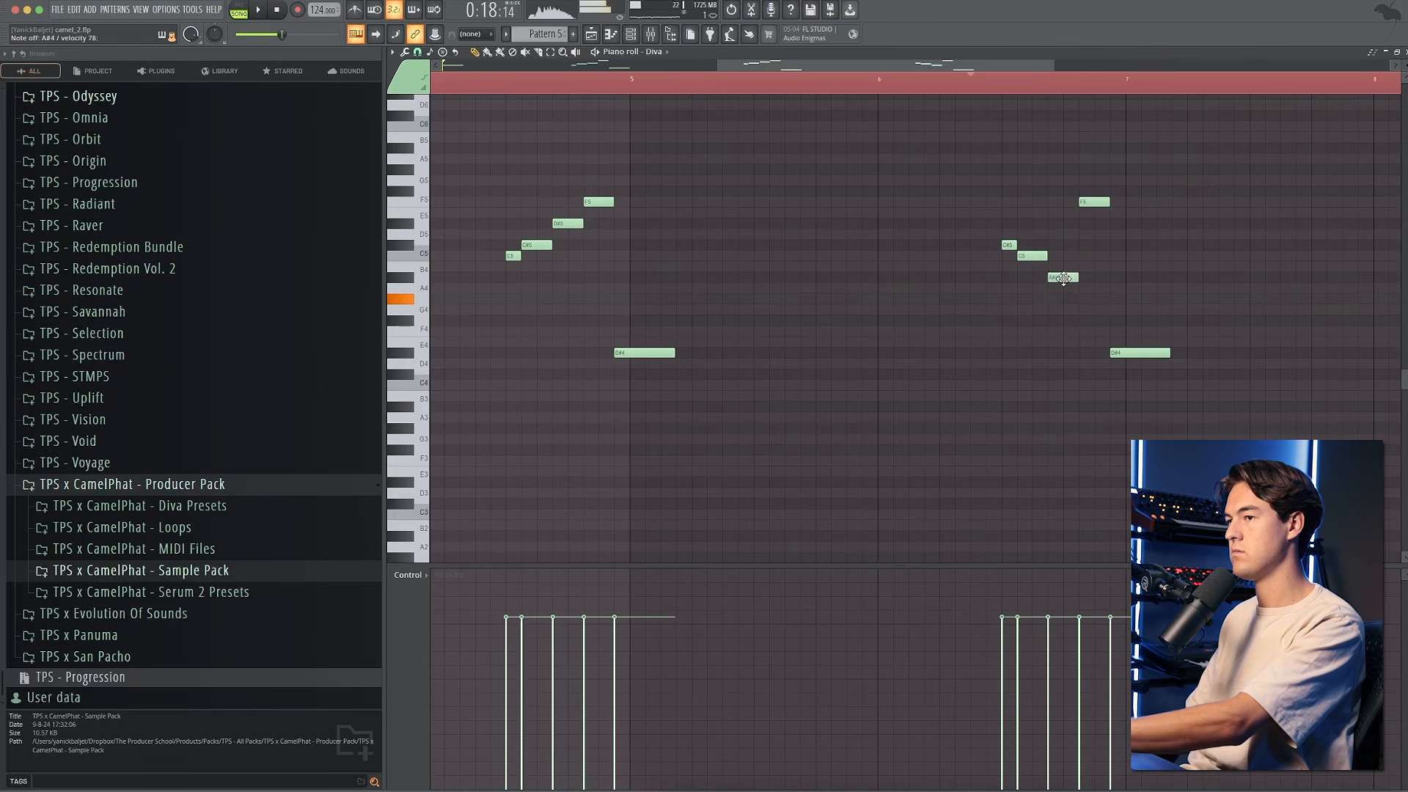
key(space)
drag(1130, 352, 1130, 278)
scroll(1015, 229, down, 1)
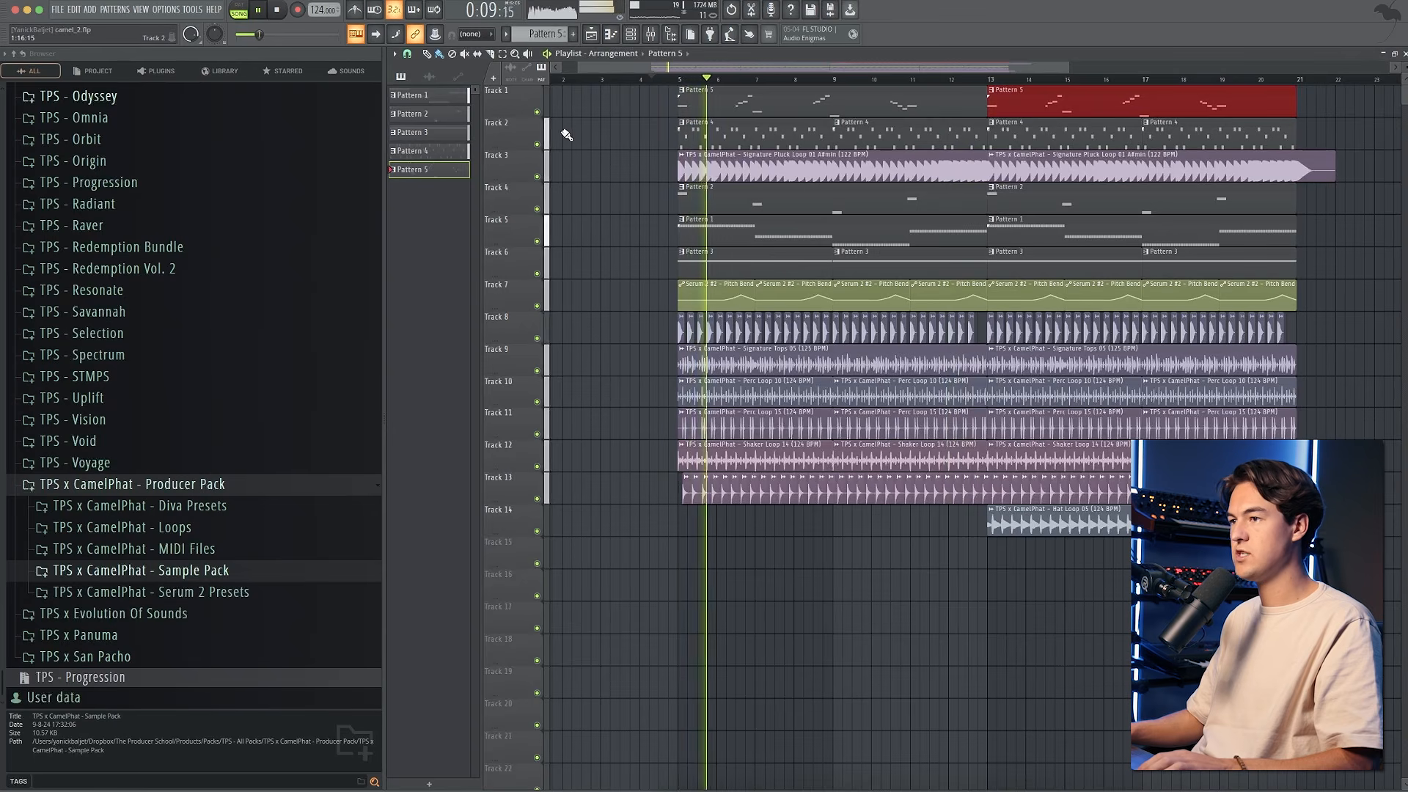
- Solo Track 1 and route Diva to mixer insert 6
right_click(537, 113)
key(space)
click(651, 34)
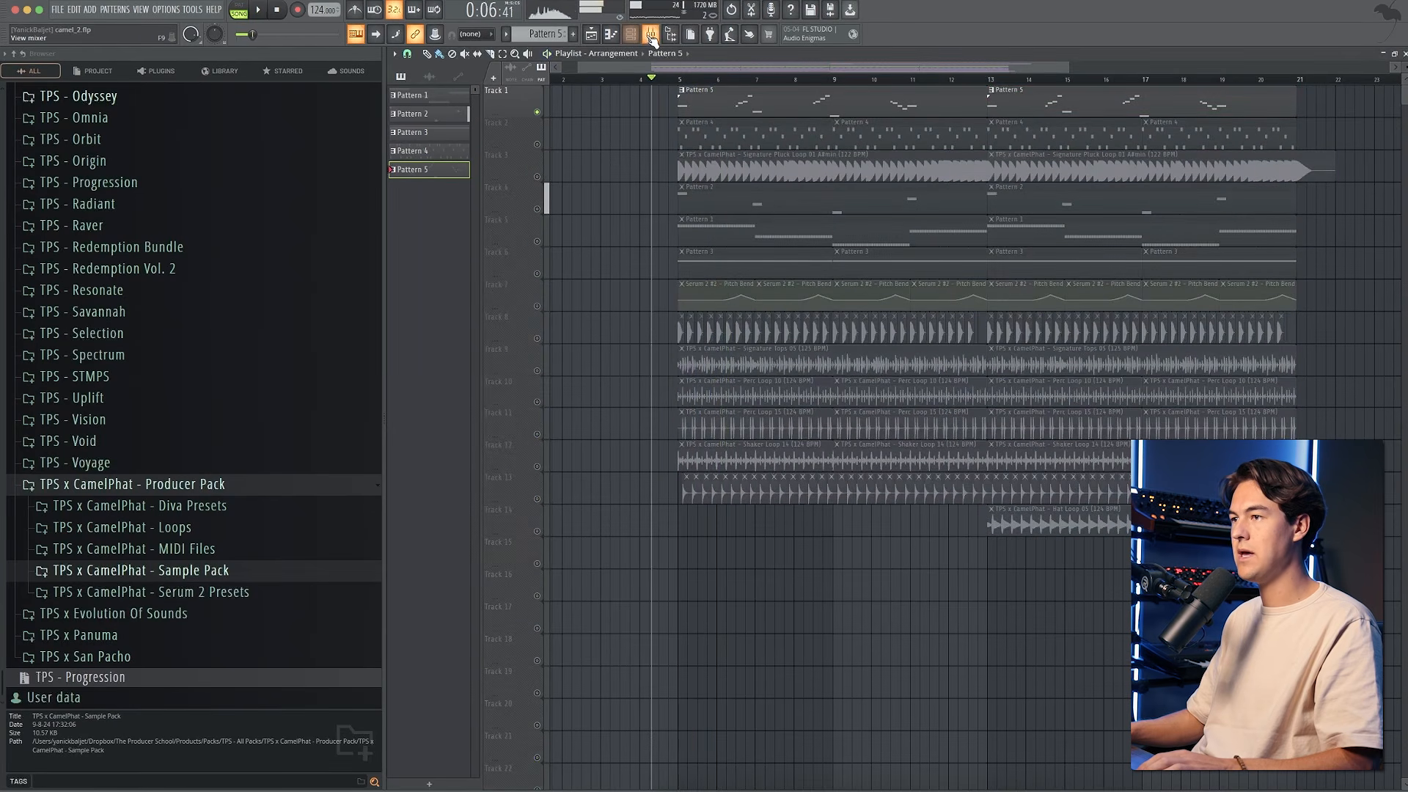
key(ctrl+l)
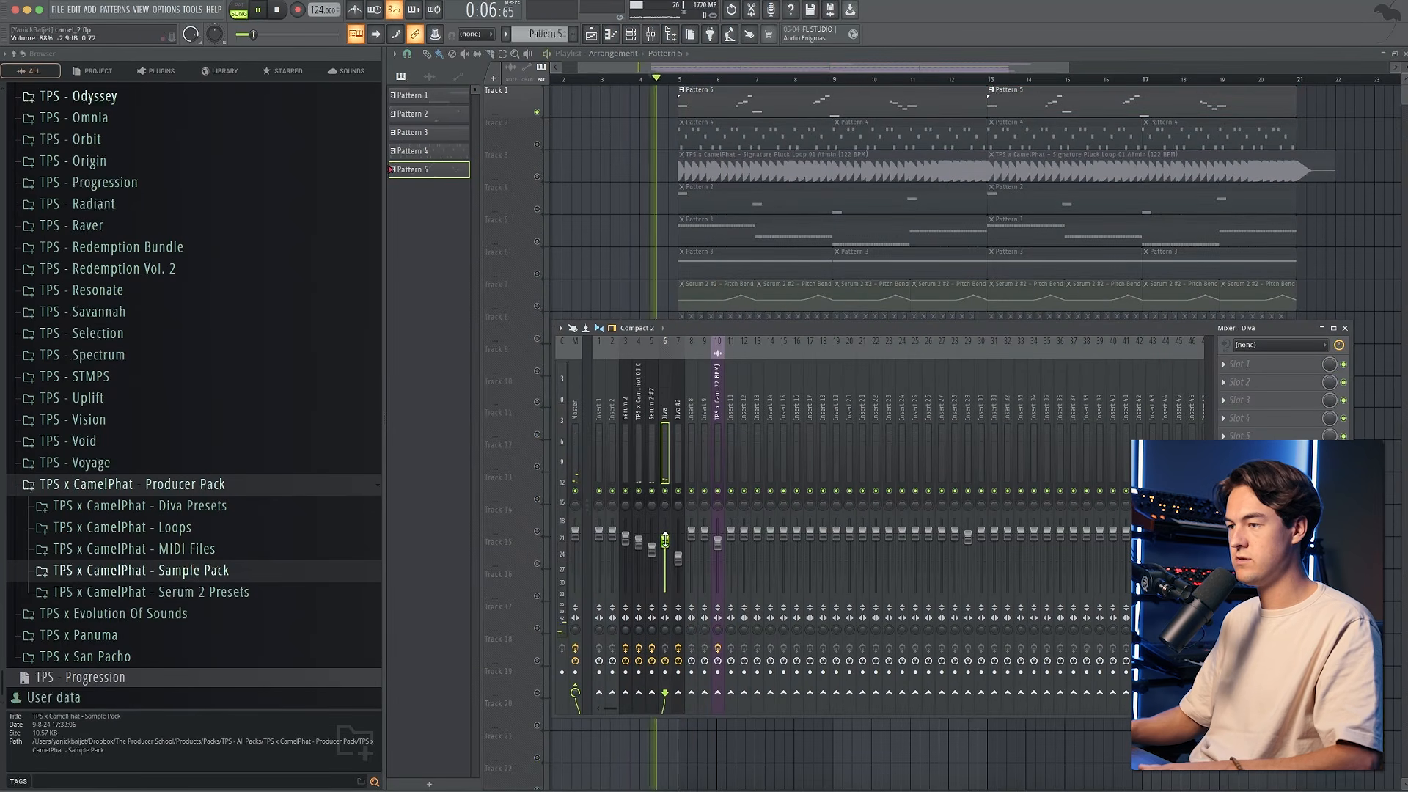
- Load Fruity Parametric EQ 2 in slot 2 of Diva's insert, high-pass its lows and slightly boost its highs
click(1250, 387)
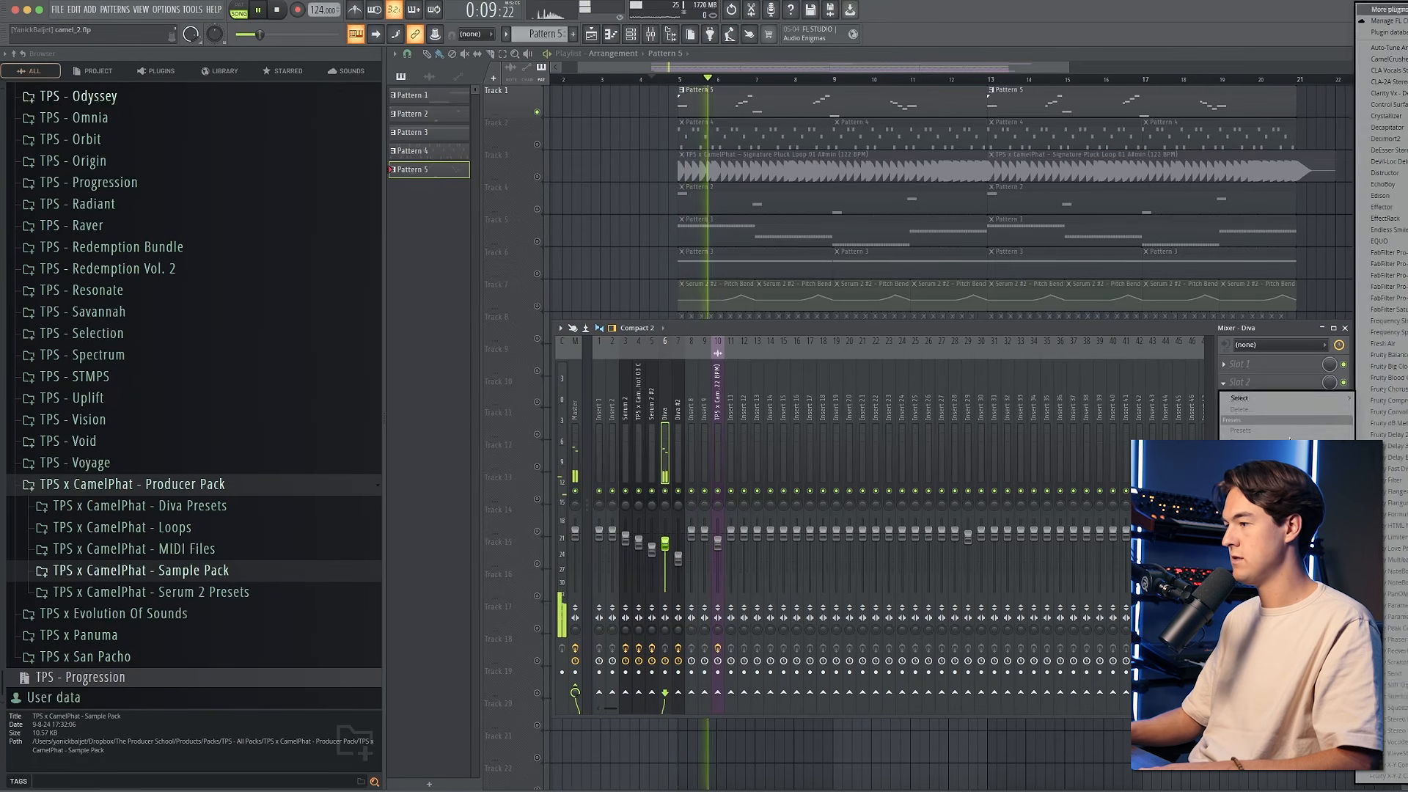
click(1398, 616)
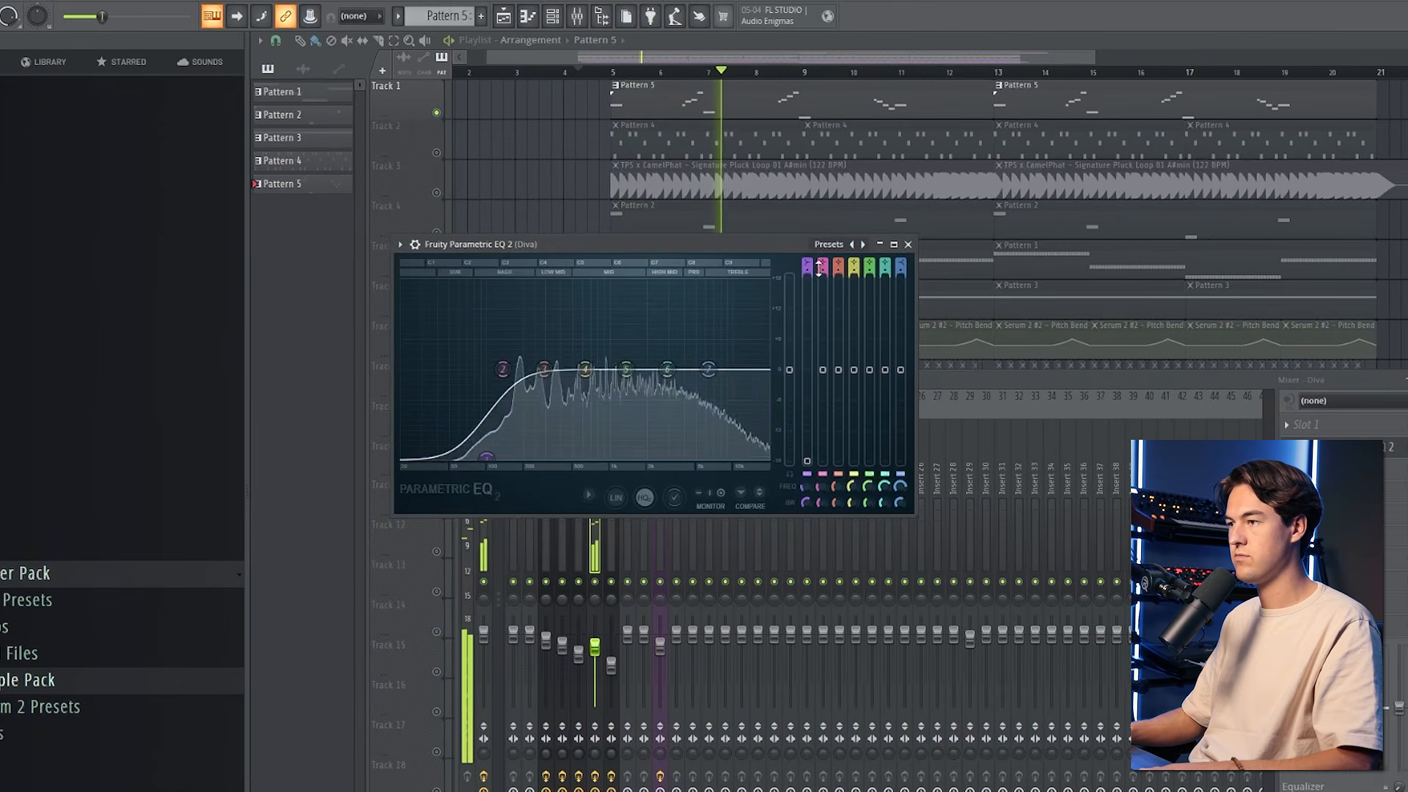
drag(807, 267, 807, 286)
drag(666, 370, 716, 361)
drag(503, 369, 475, 369)
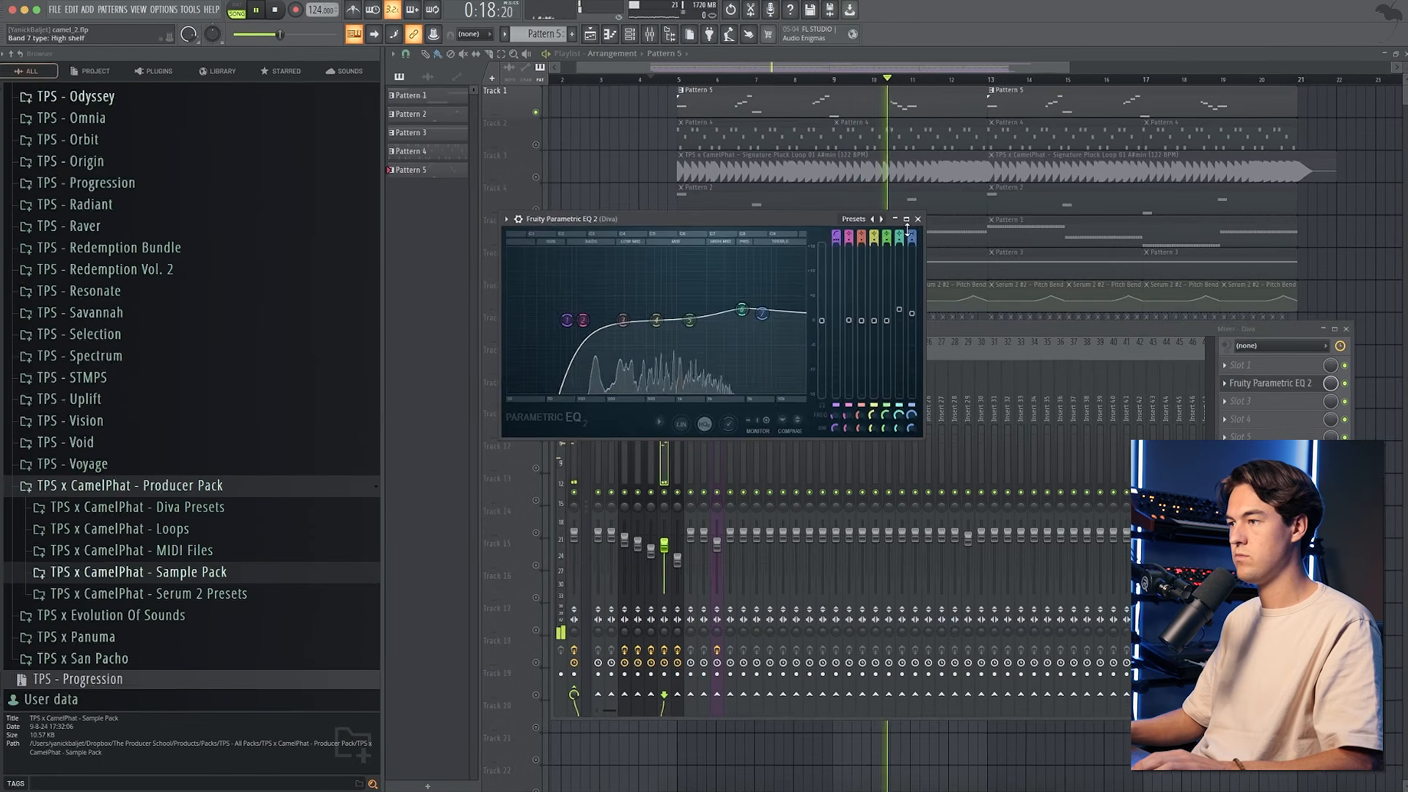
- Load Kickstart 2 in slot 5 of Diva's mixer insert with 1/4 timing and the mix at 35%
click(917, 219)
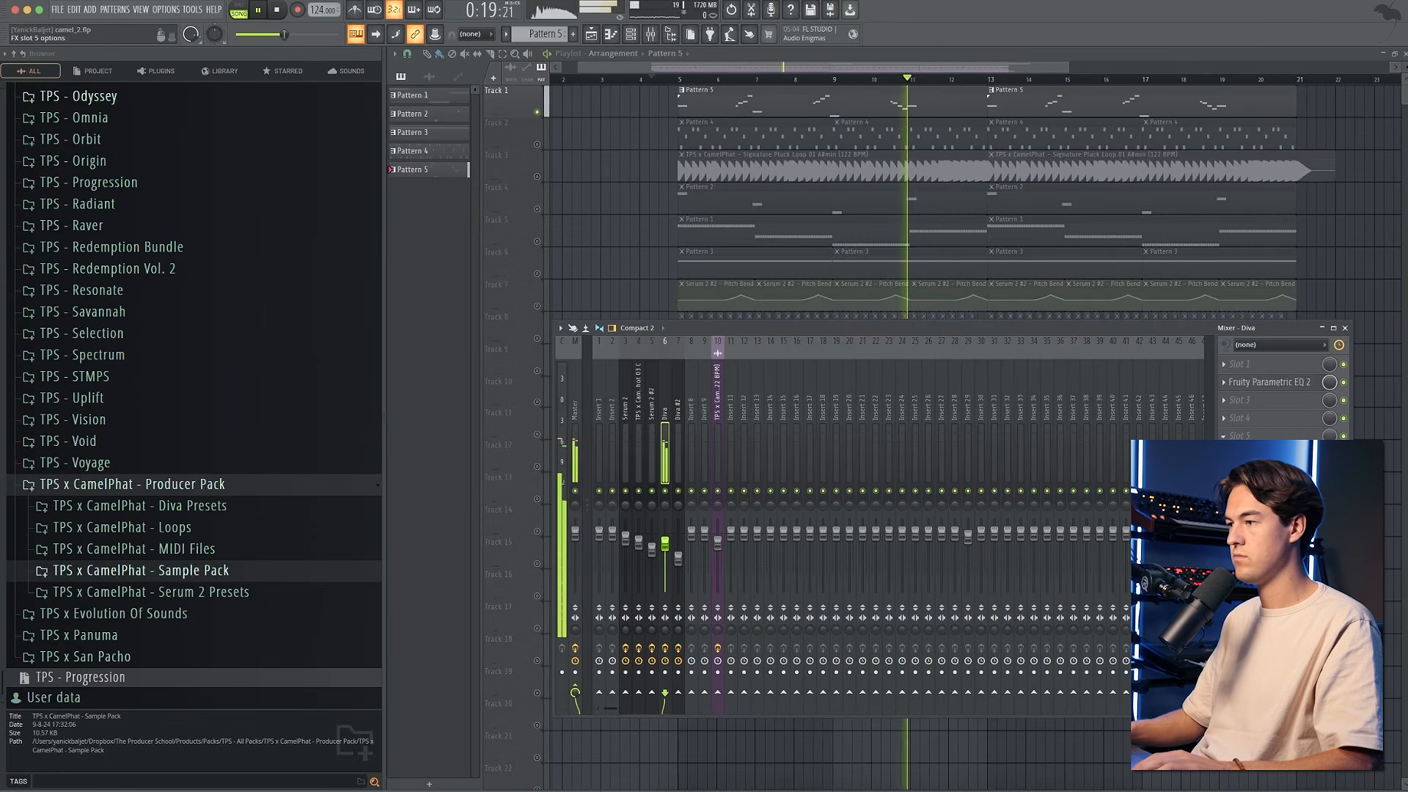
click(1223, 437)
key(space)
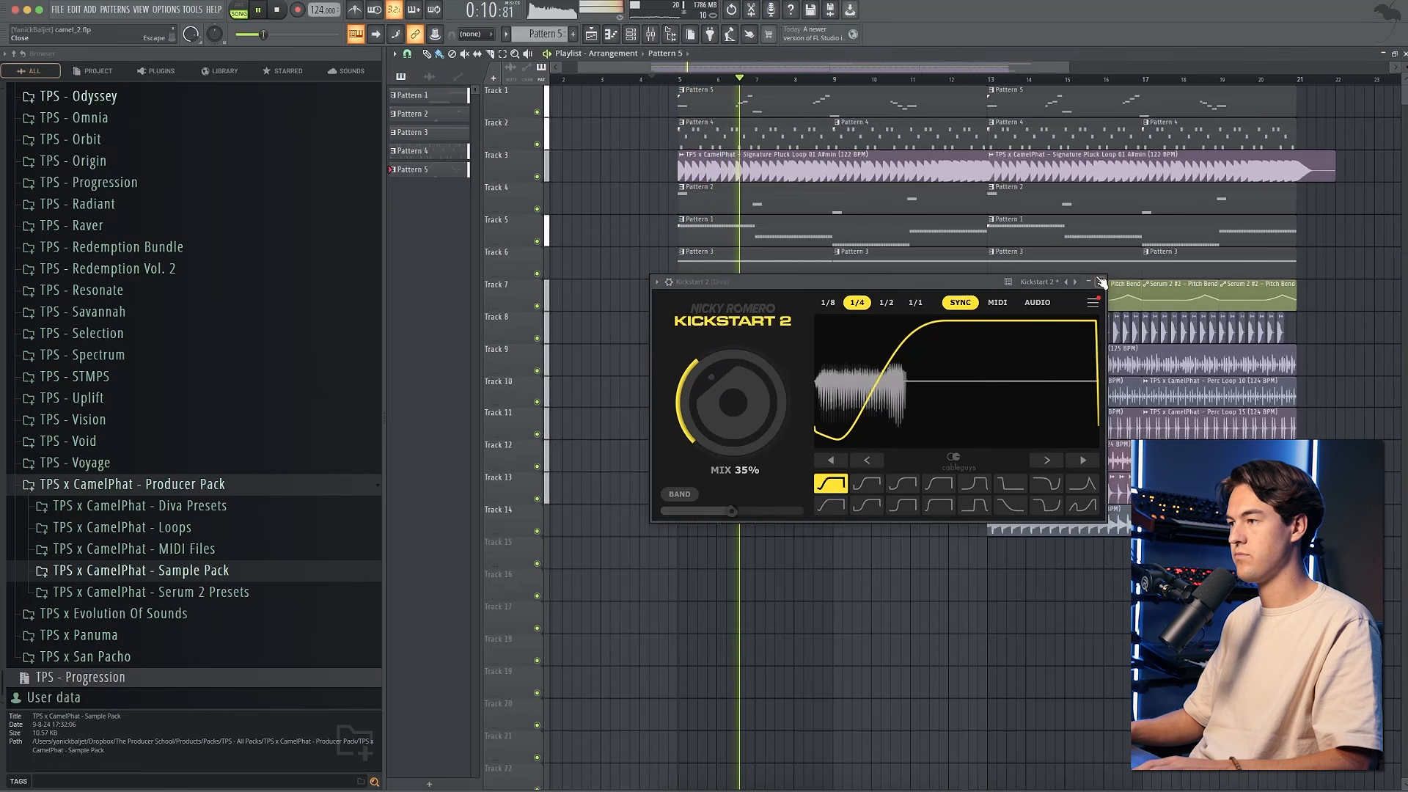
click(1100, 282)
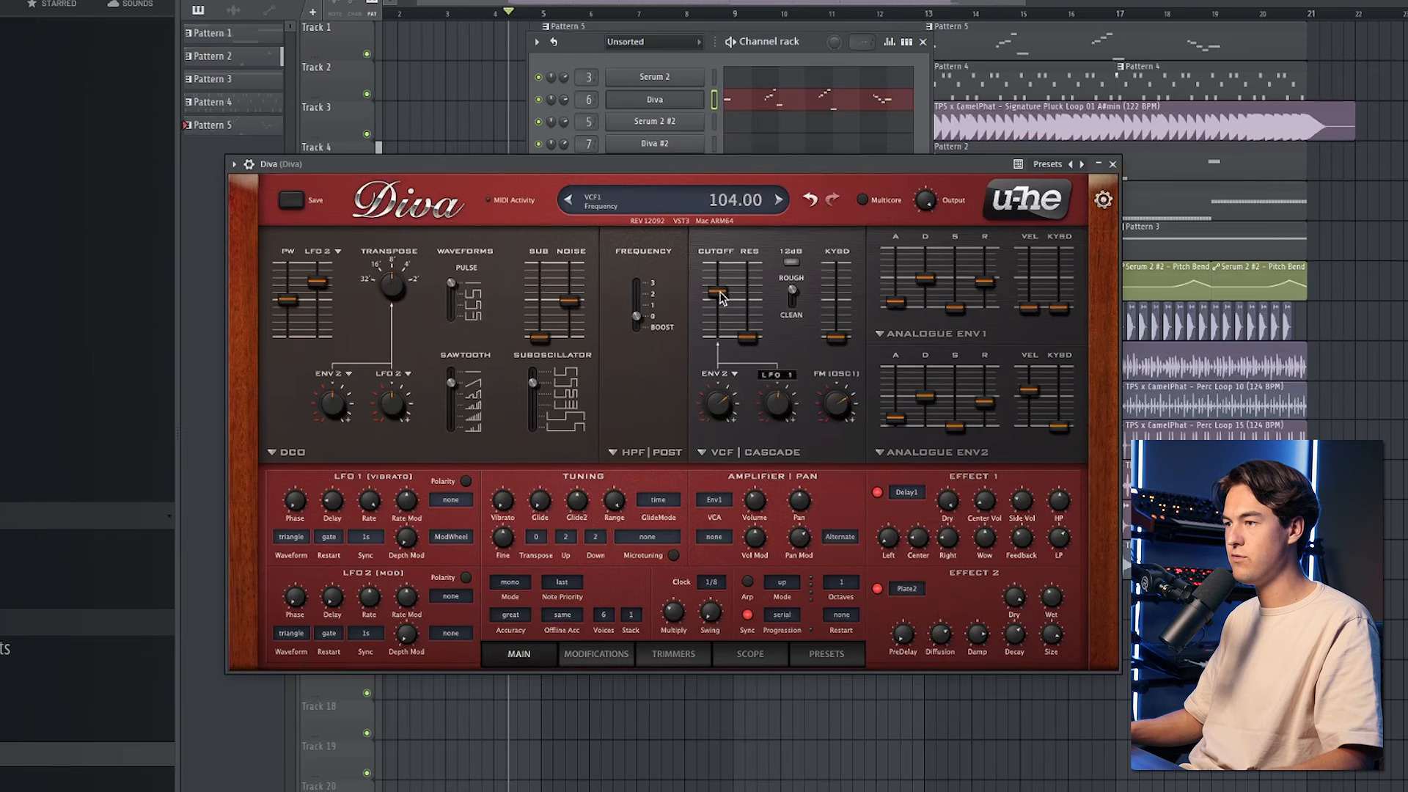
- Create an automation clip for Diva's VCF1 cutoff frequency from the last tweaked parameter and close the synth
click(191, 8)
mouse_move(217, 224)
click(341, 282)
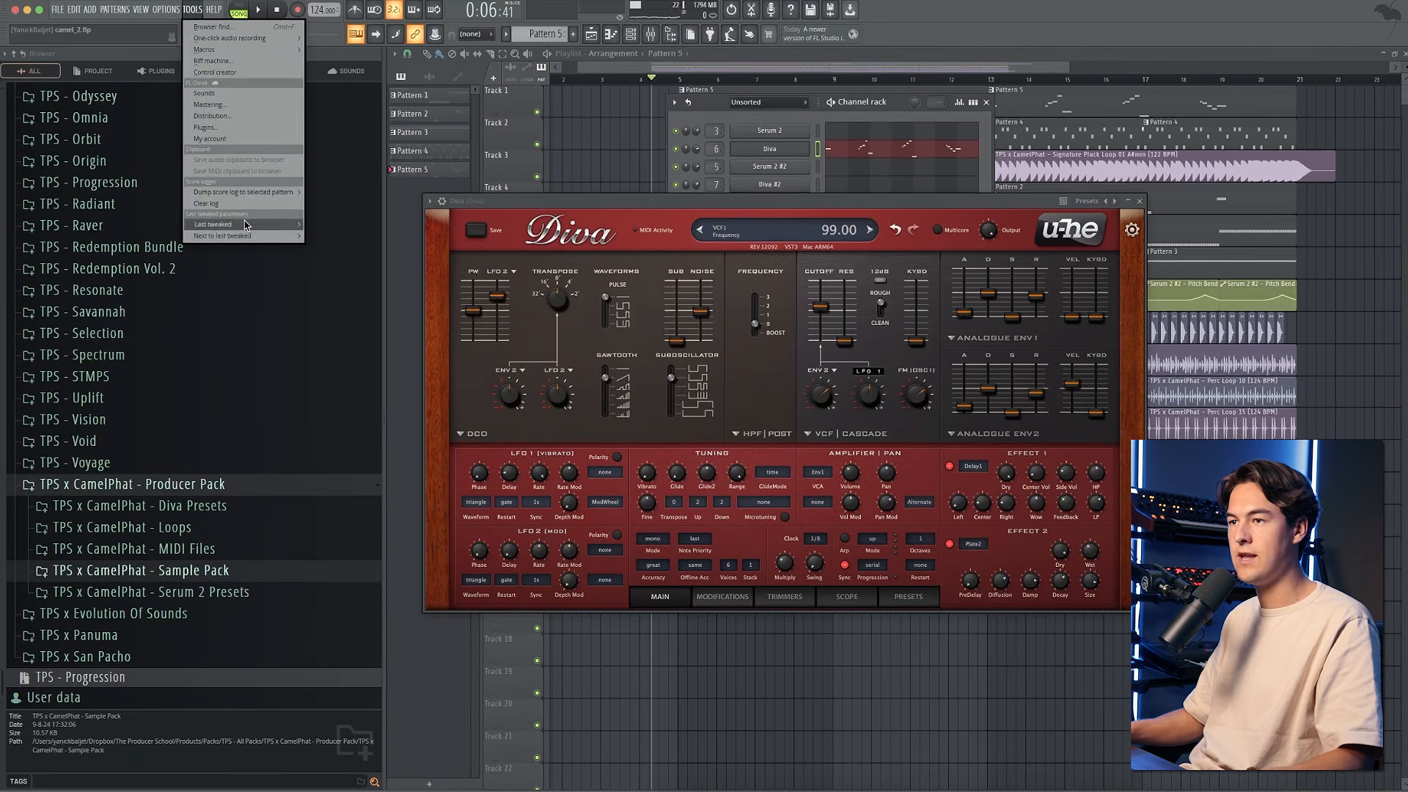
key(F6)
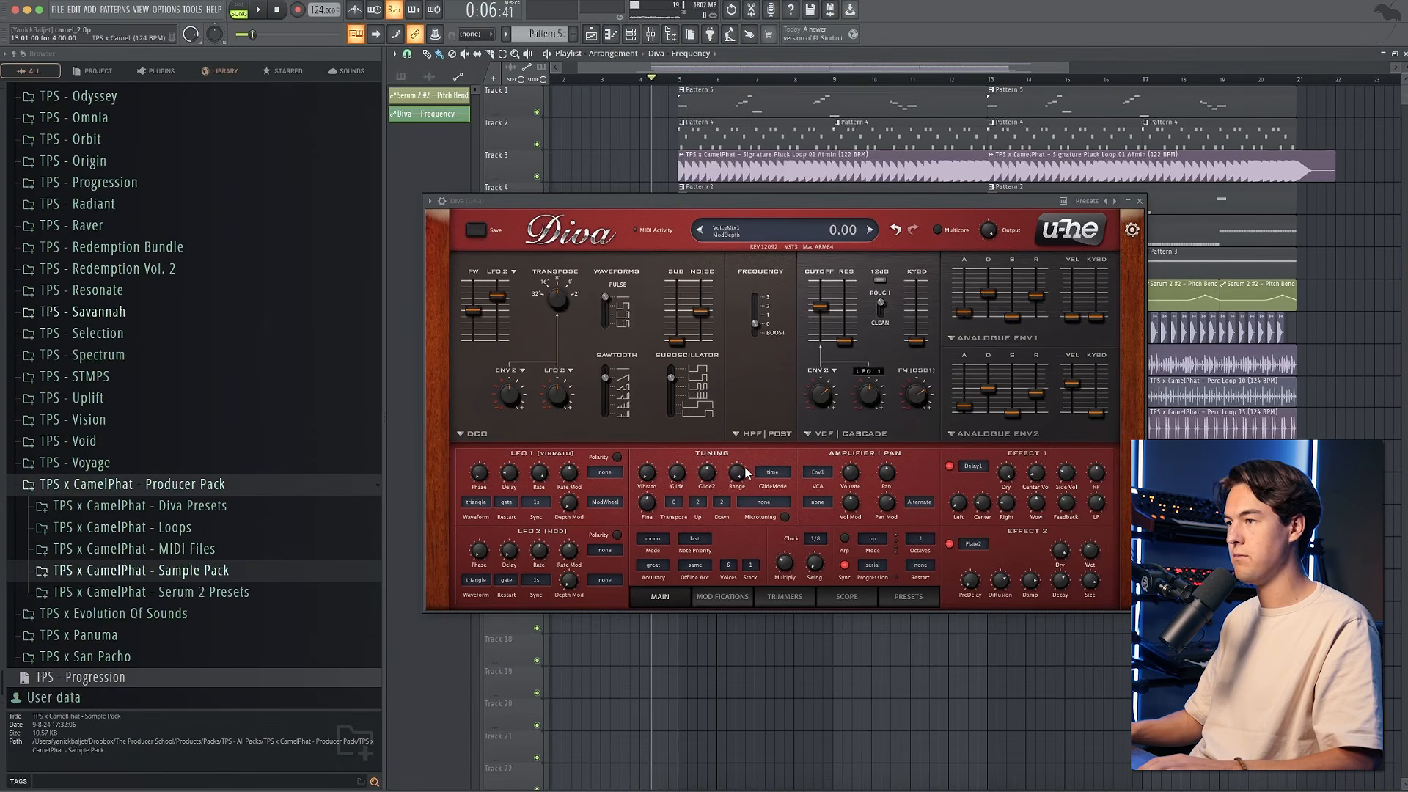
click(1139, 201)
- Make room below the Pattern 5 lead and move the Diva - Frequency automation clip there, starting at bar 5
right_click(518, 122)
click(561, 387)
drag(688, 575, 710, 118)
click(677, 80)
- Shape the Diva - Frequency automation with extra points that raise and lower the cutoff across the lead phrases during playback
scroll(697, 92, up, 5)
key(space)
click(732, 167)
click(878, 176)
scroll(899, 184, up, 2)
right_click(951, 151)
scroll(945, 184, up, 1)
right_click(986, 195)
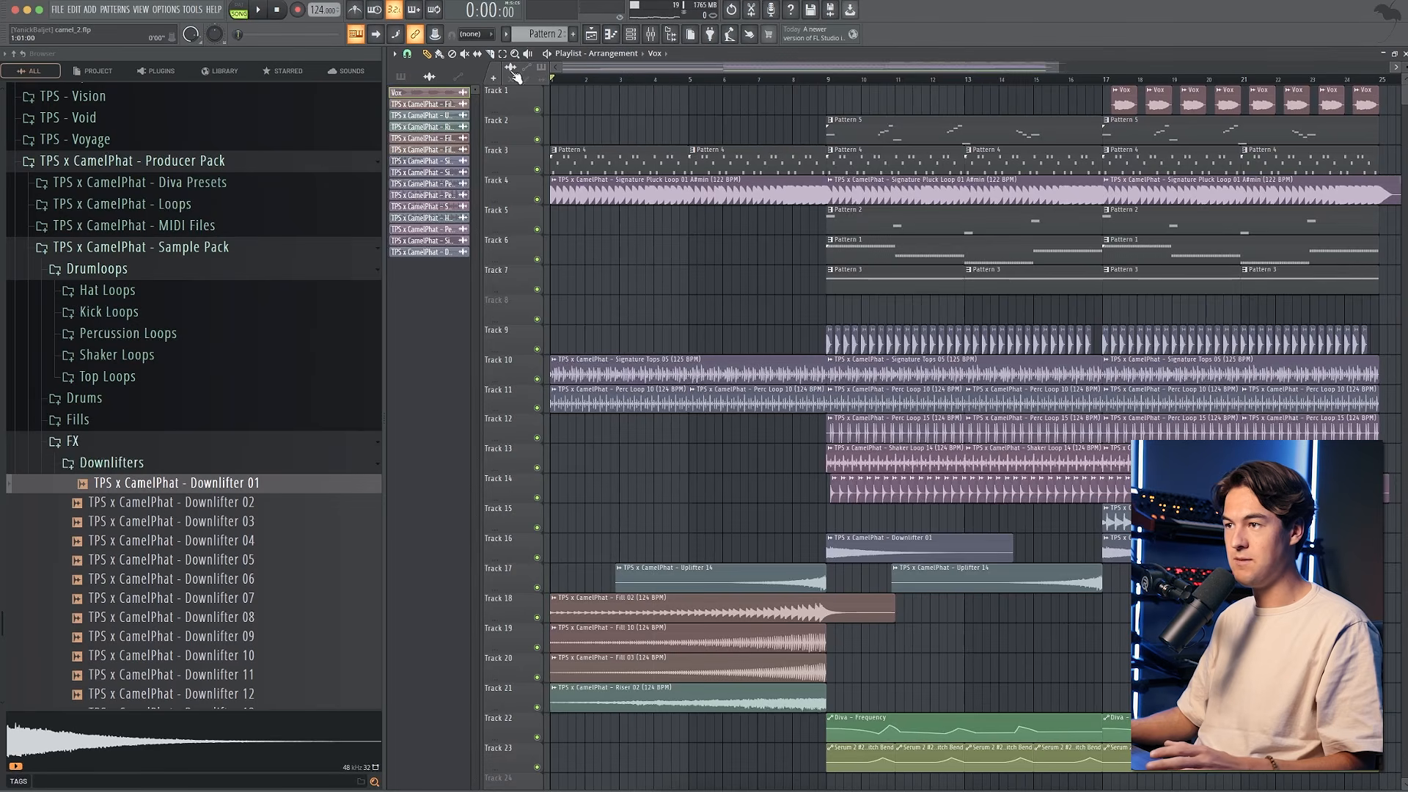
- Solo the Fill 02 and Fill 10 tracks and audition both buildup fills from around bar 6
scroll(538, 161, up, 5)
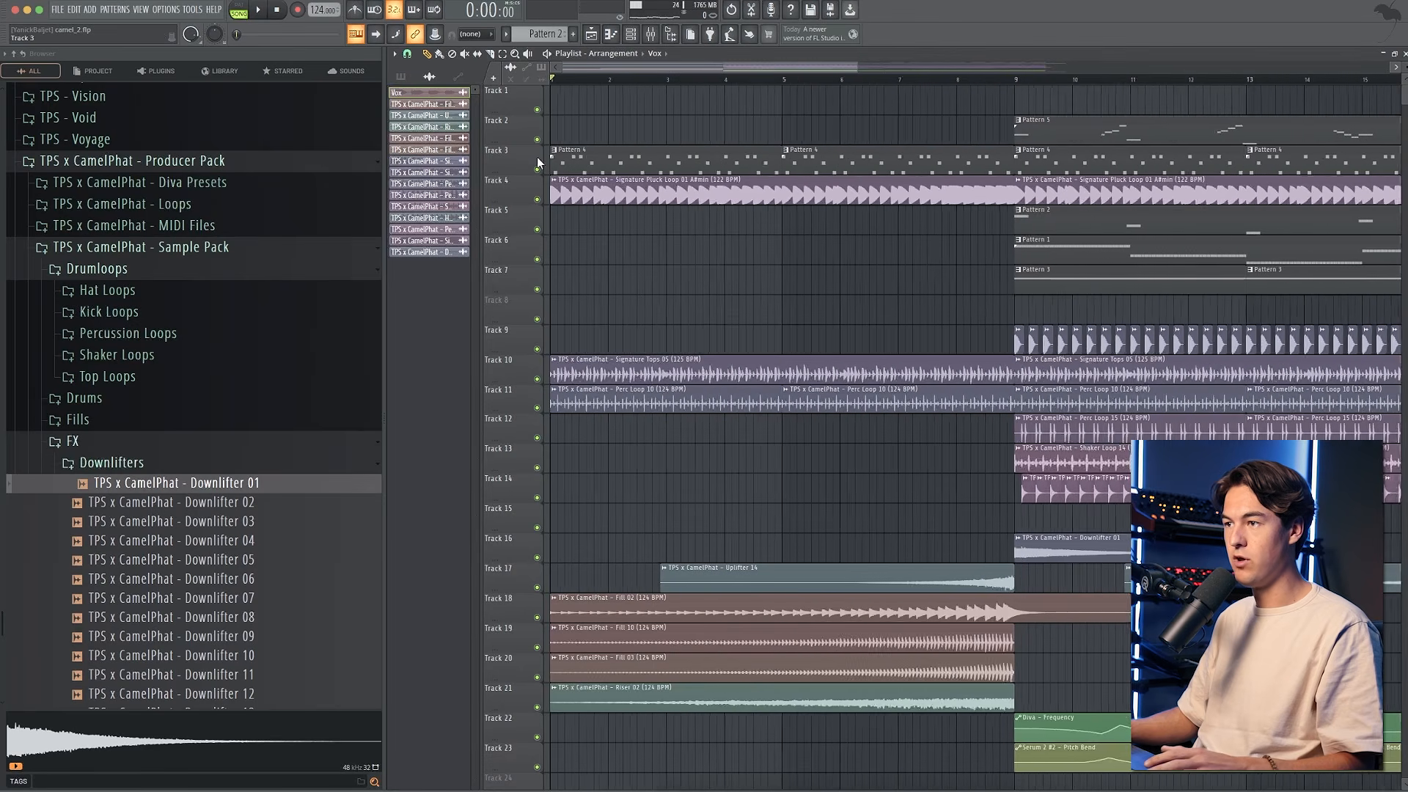
scroll(550, 182, down, 2)
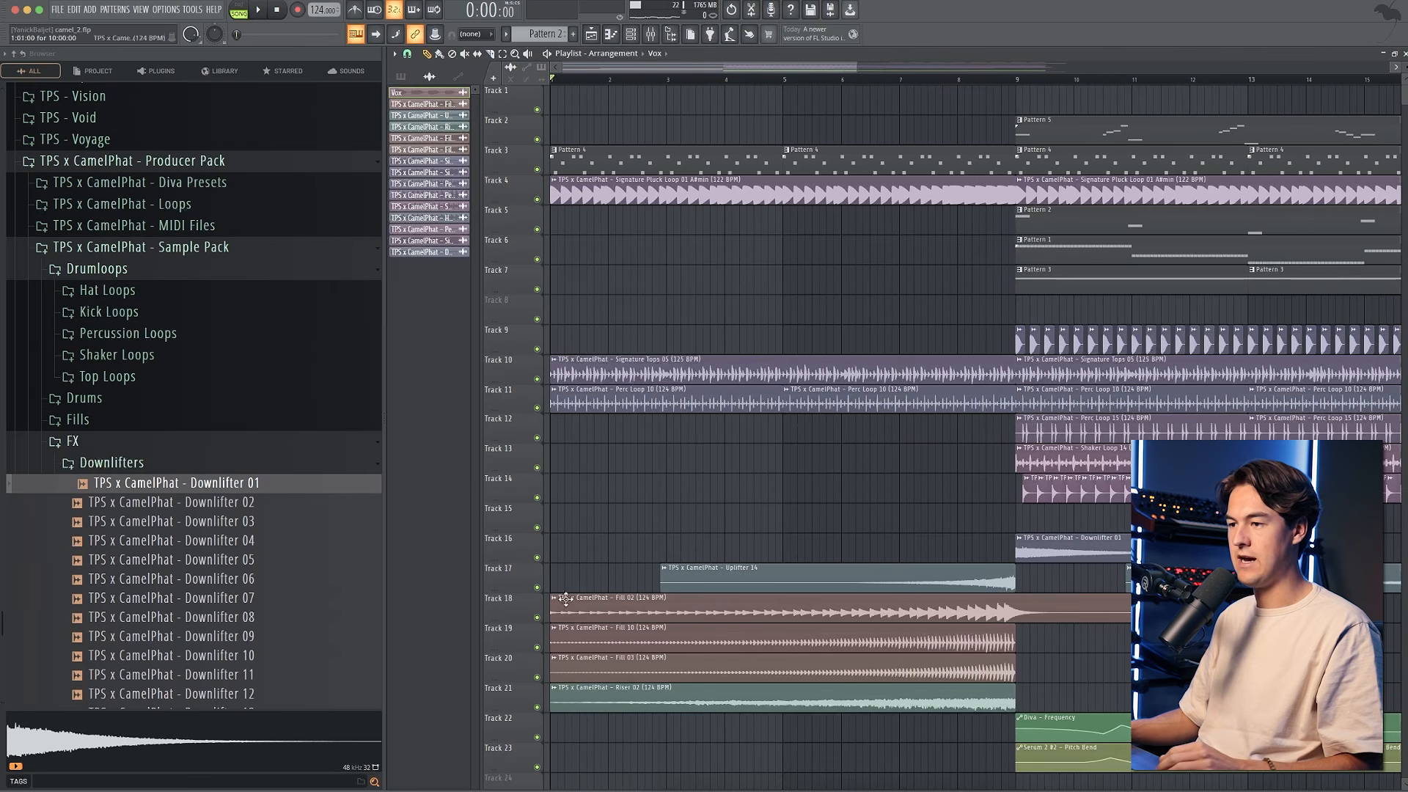
right_click(537, 617)
key(space)
click(537, 648)
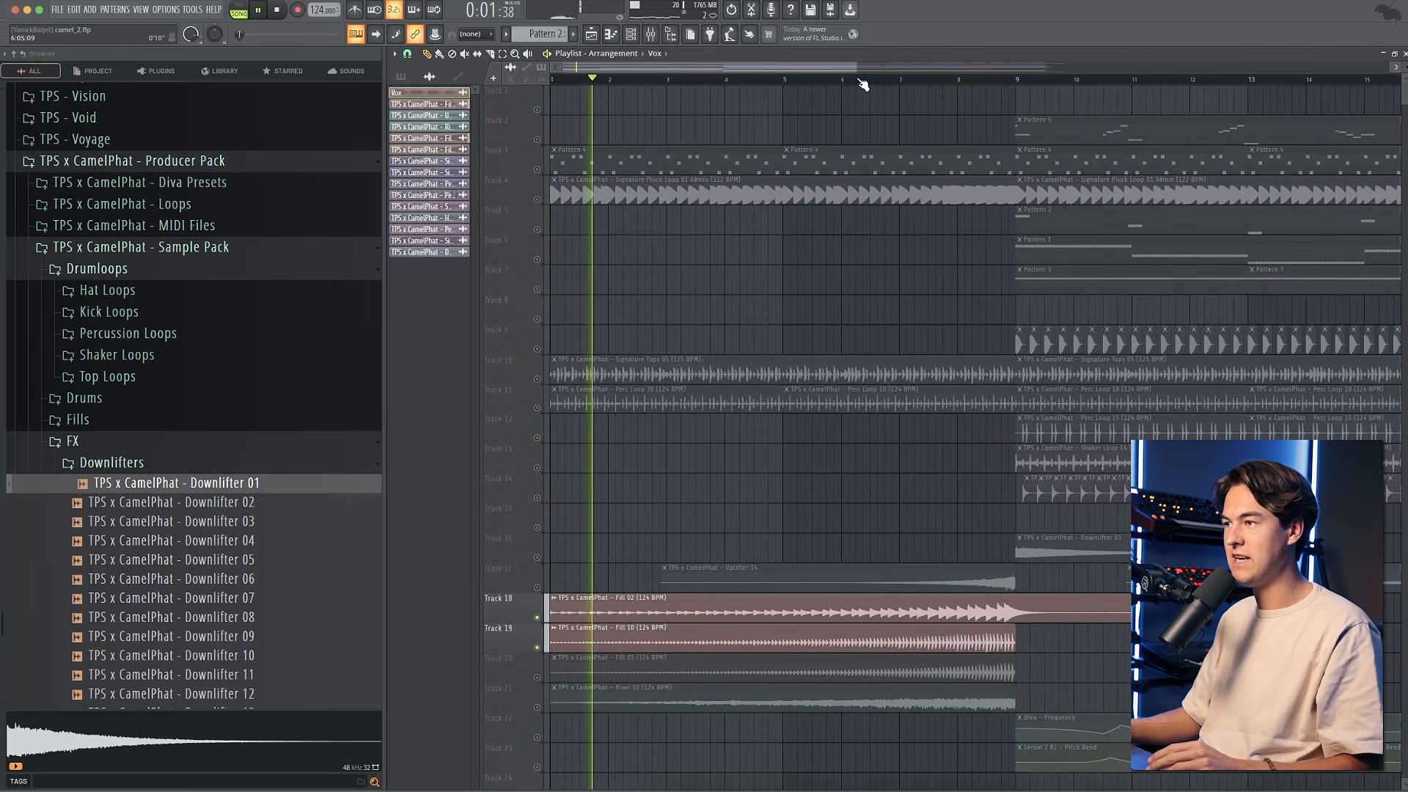
click(820, 79)
click(874, 80)
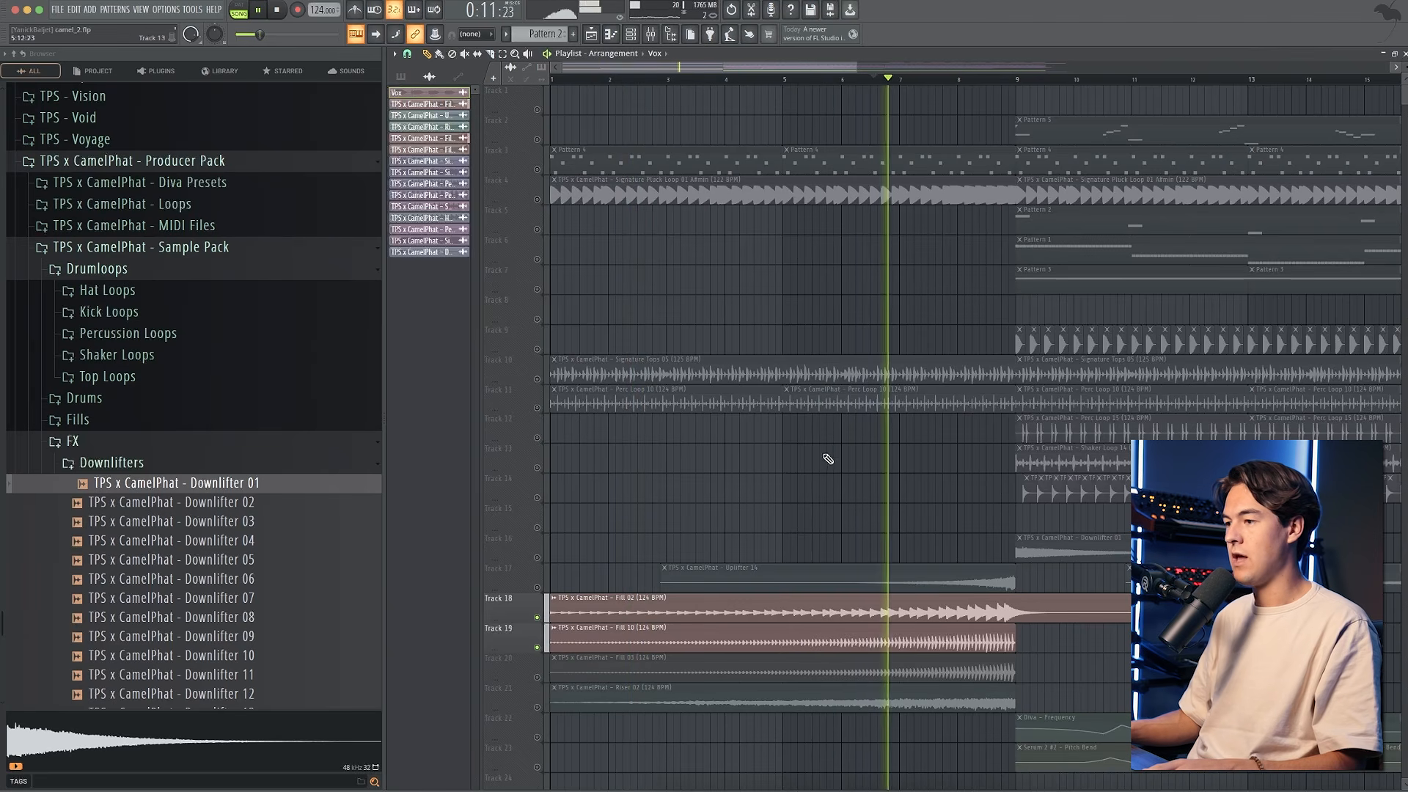
- Bring the Fill 03, Riser 02, Uplifter 14 and Downlifter 01 tracks into the solo group and listen through the transition
click(537, 677)
click(537, 708)
click(537, 588)
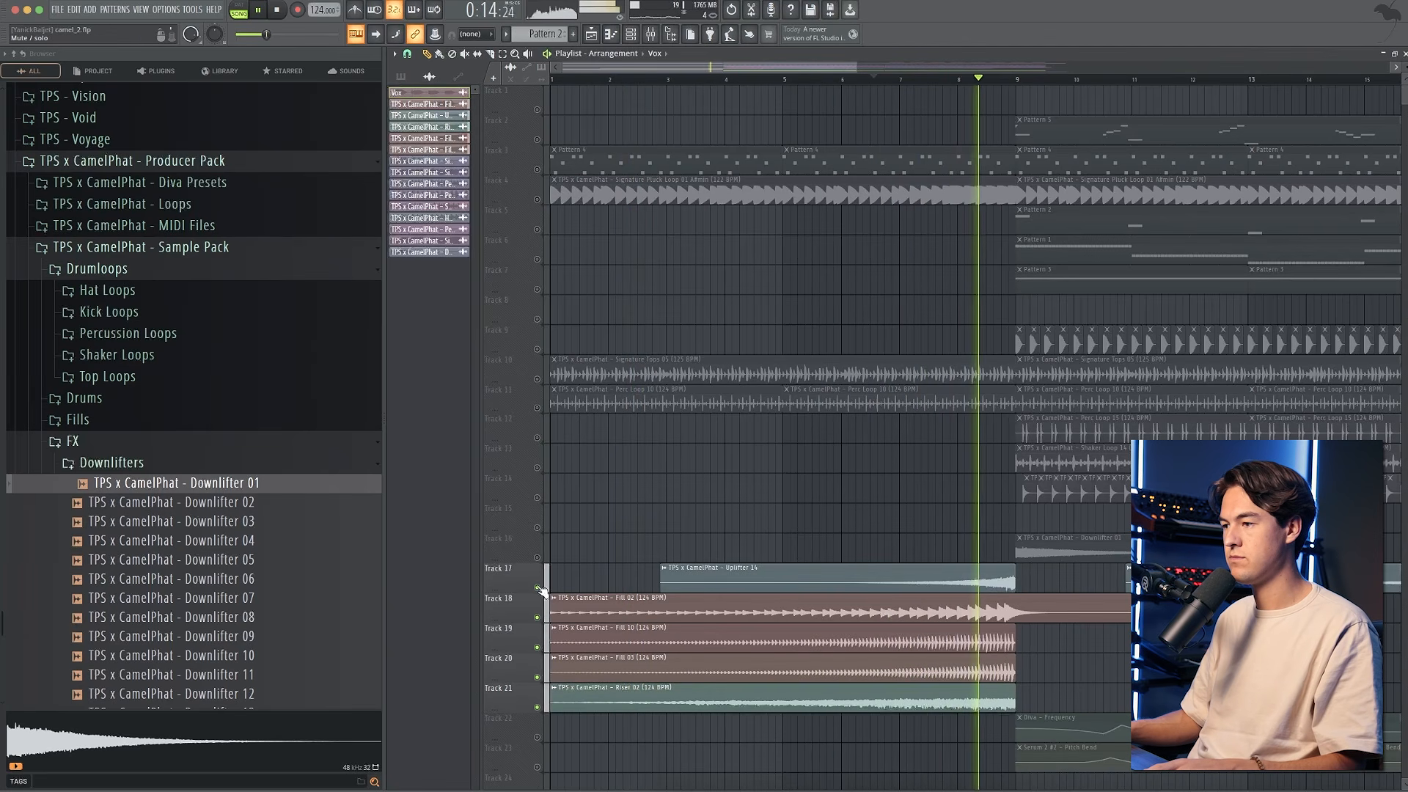
click(537, 557)
scroll(1000, 527, down, 2)
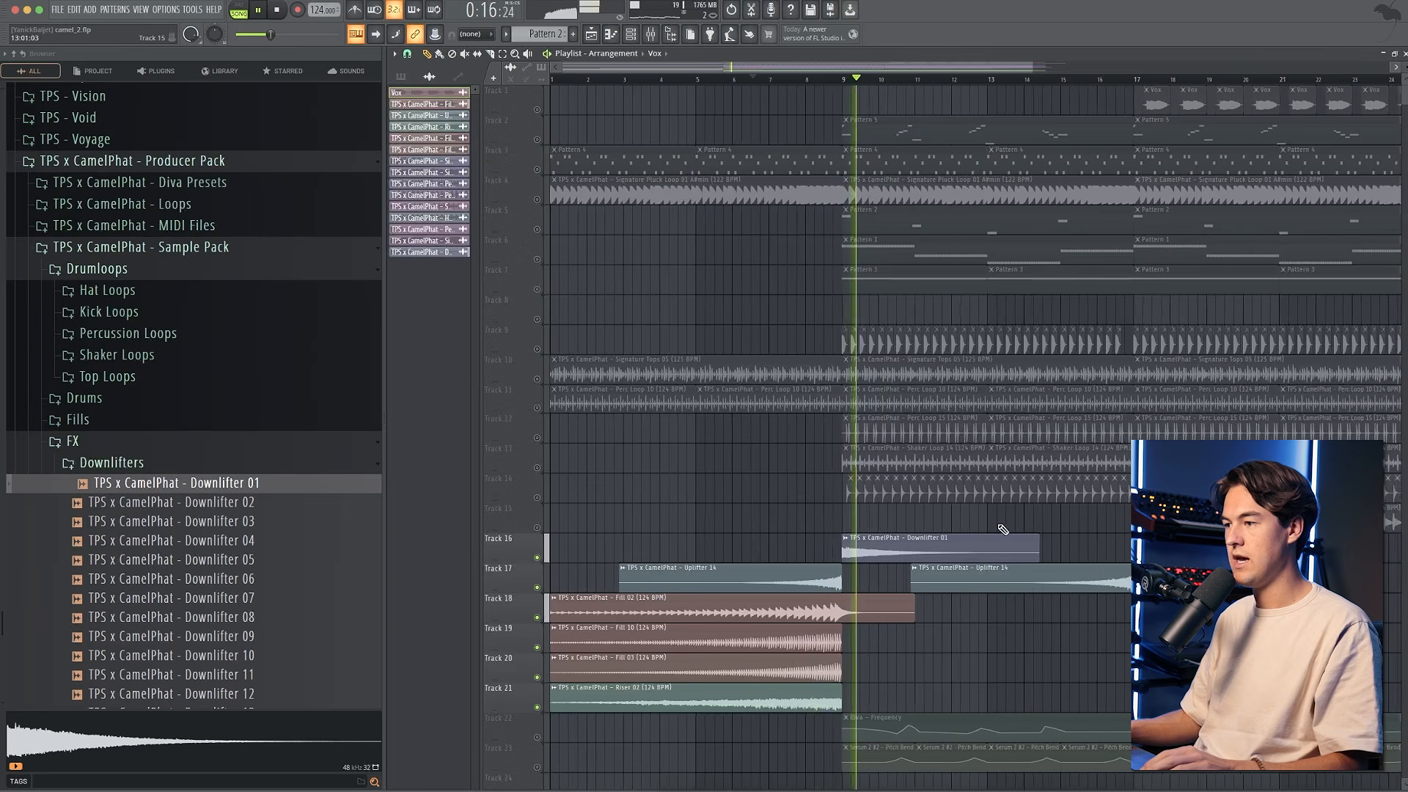
scroll(1003, 528, up, 2)
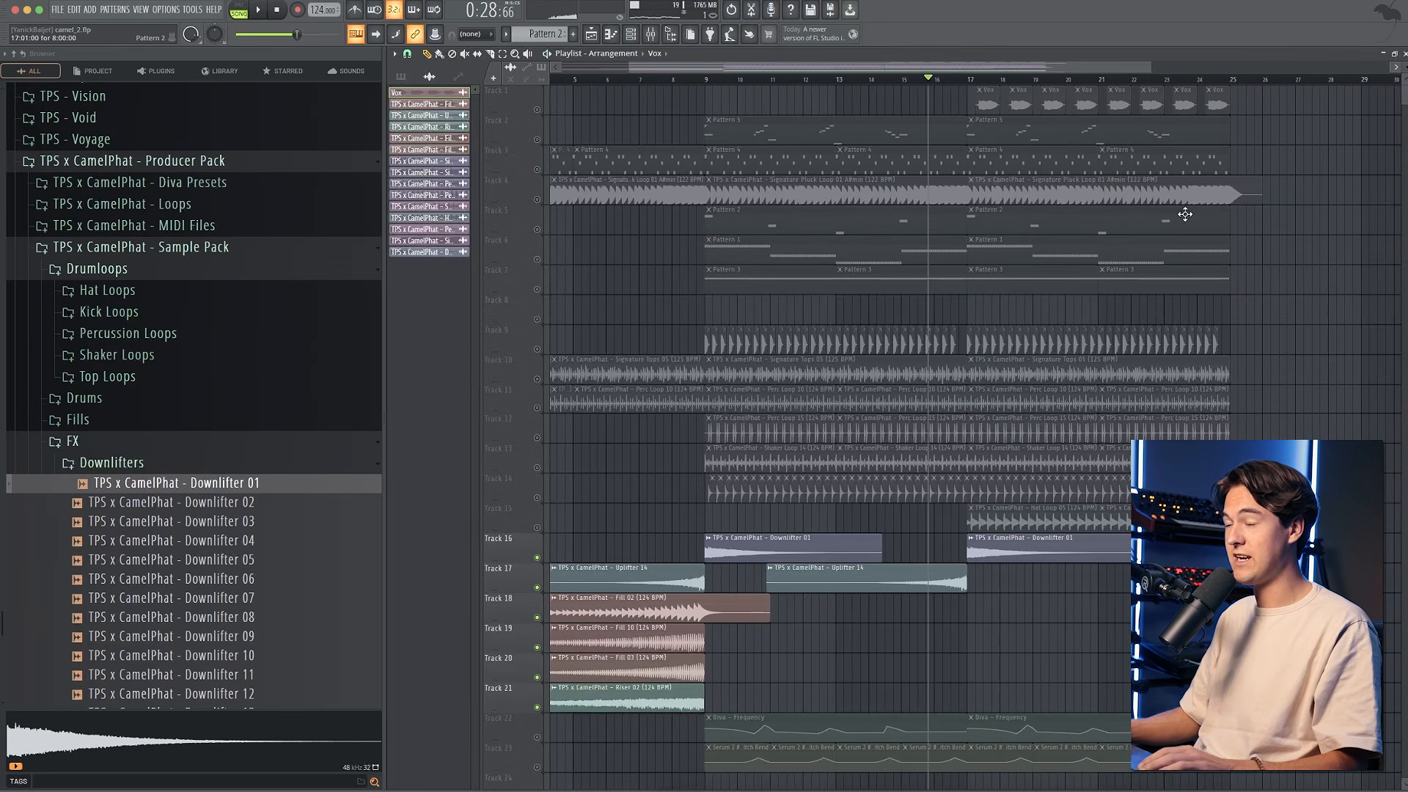
- Solo Track 1 and listen to the Vox clips starting at bar 17
right_click(537, 110)
scroll(1058, 133, up, 5)
scroll(799, 88, up, 2)
key(space)
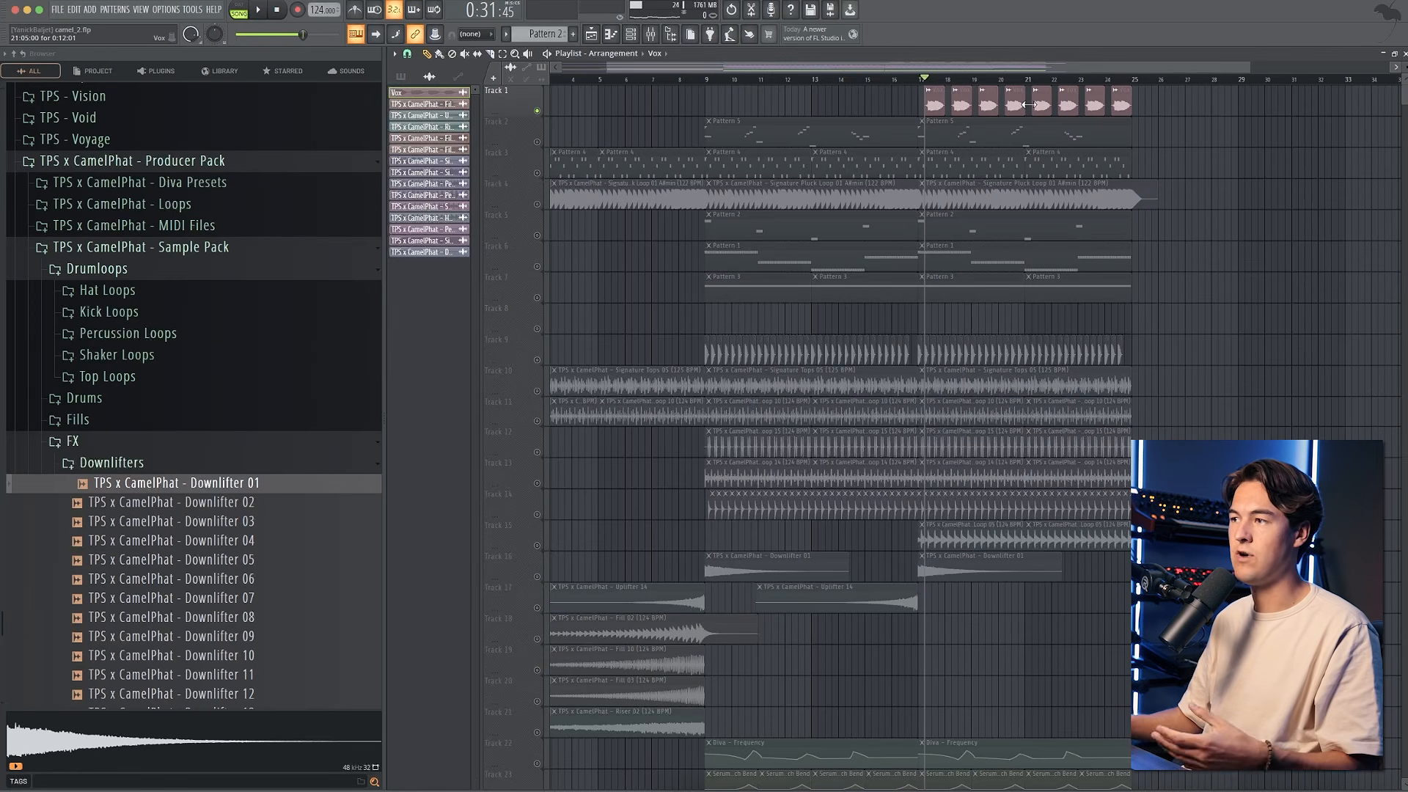
- Switch the solo to Track 3, then release it so all tracks are active again
key(space)
right_click(537, 173)
right_click(536, 173)
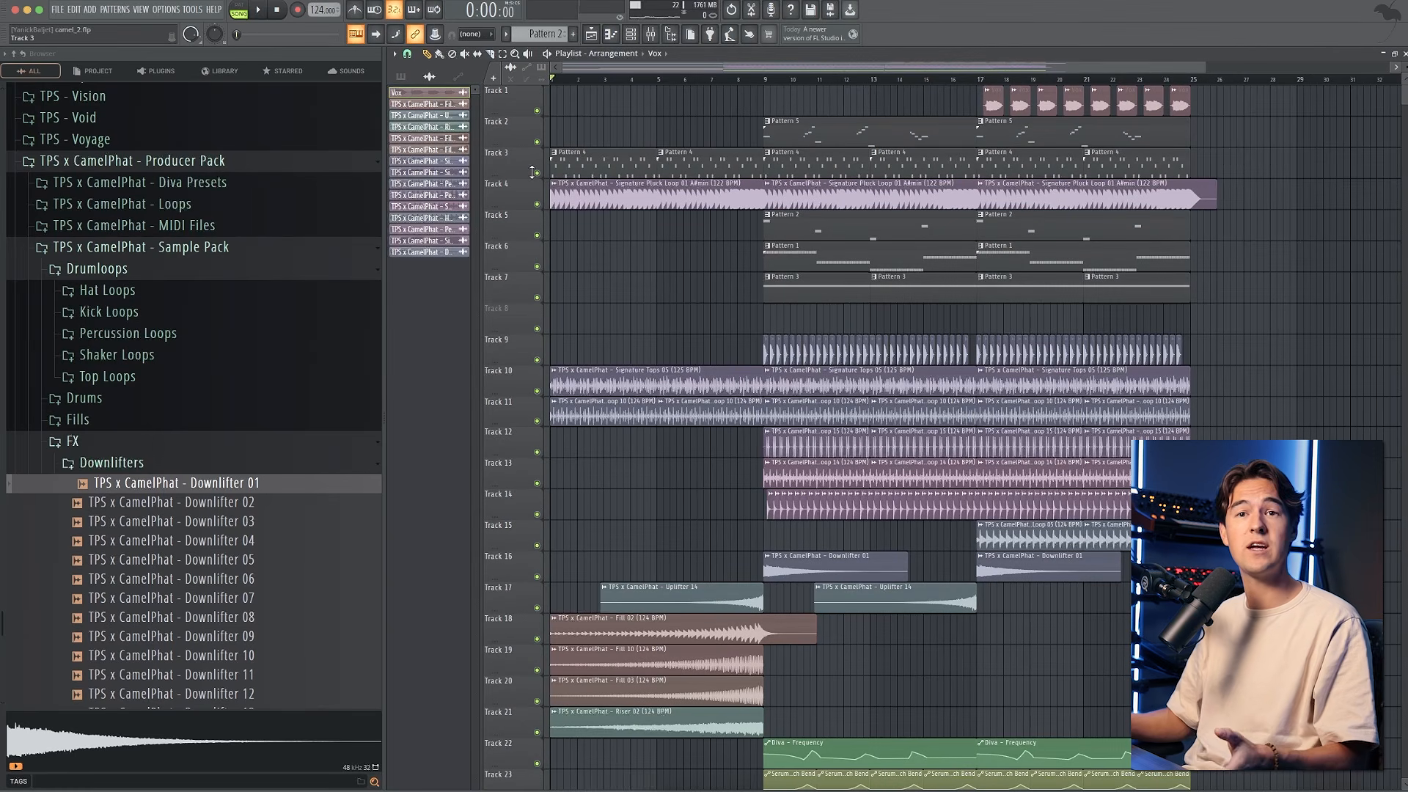